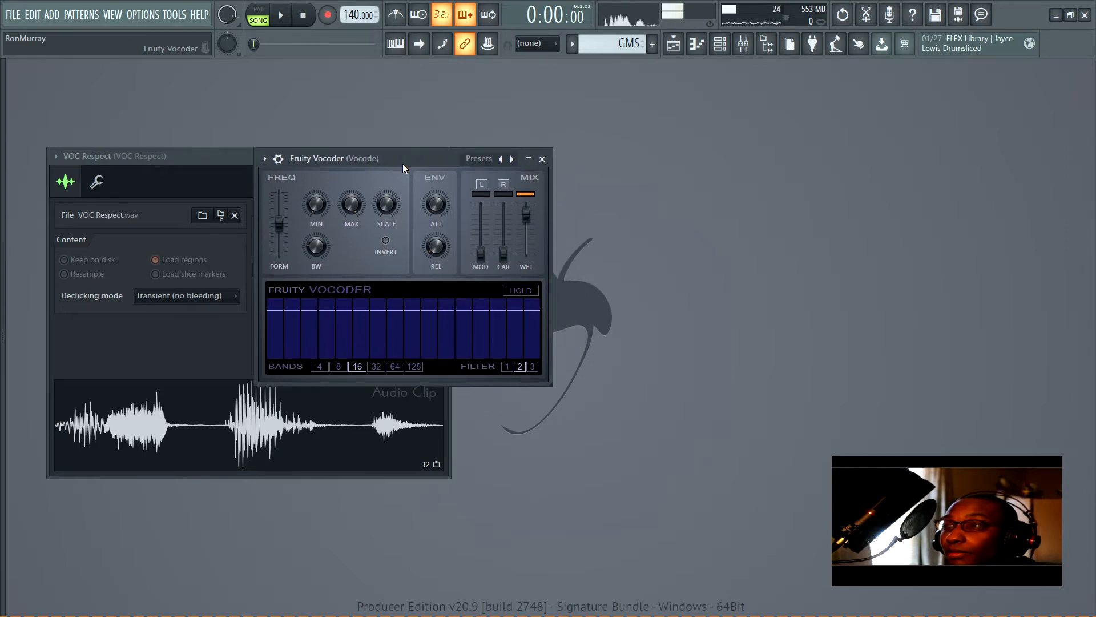
Arrange the VOC Respect clip window and the Fruity Vocoder window side by side without overlap.
drag(406, 157, 431, 155)
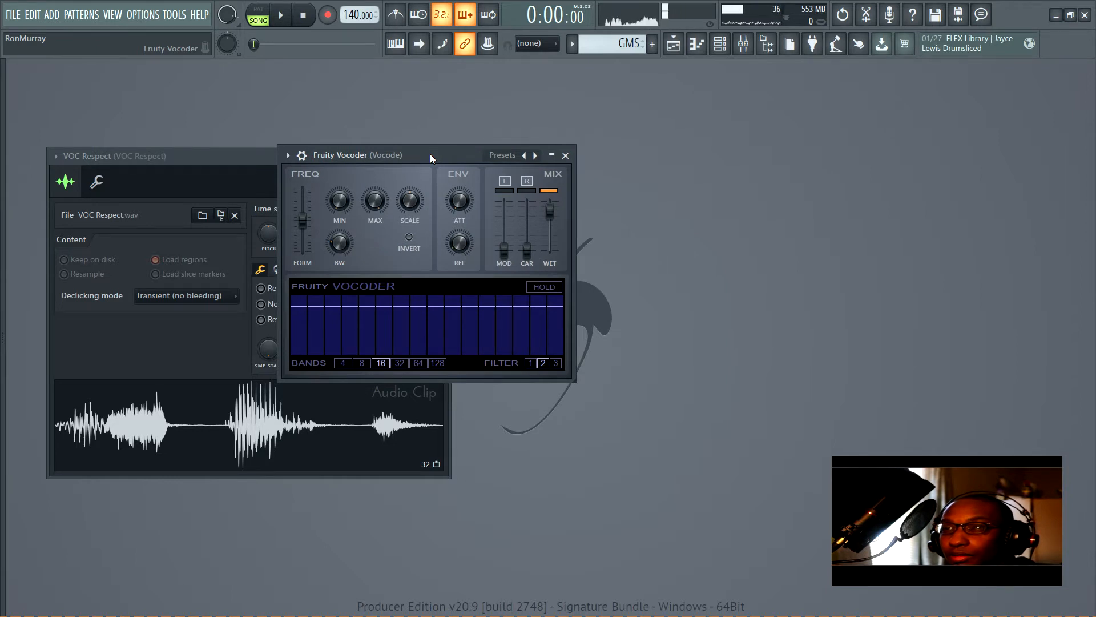
drag(431, 155, 463, 163)
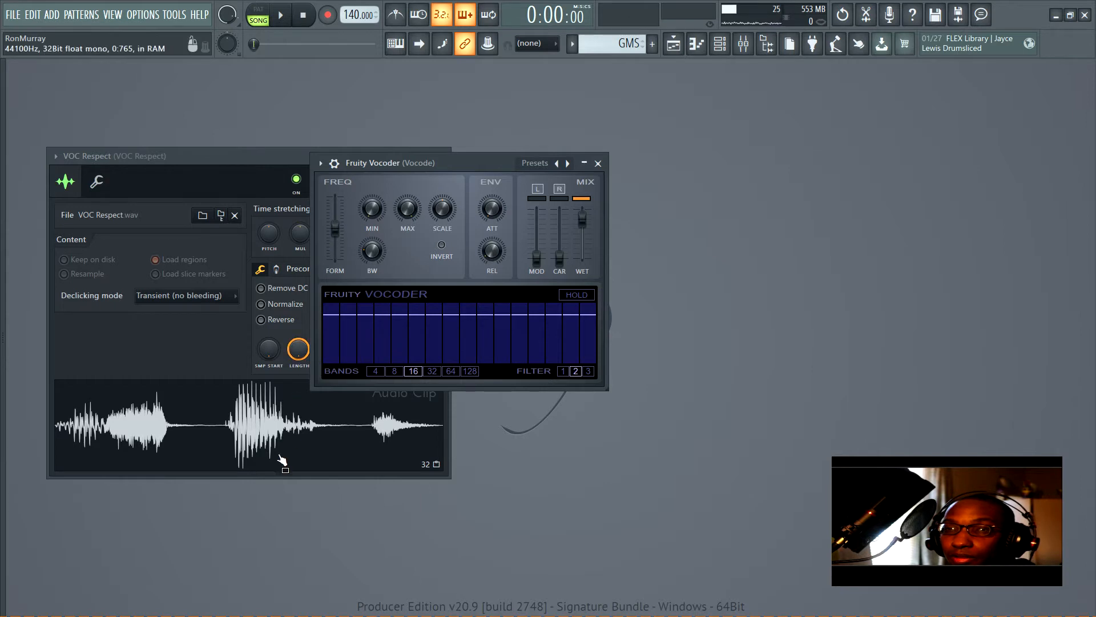
click(297, 442)
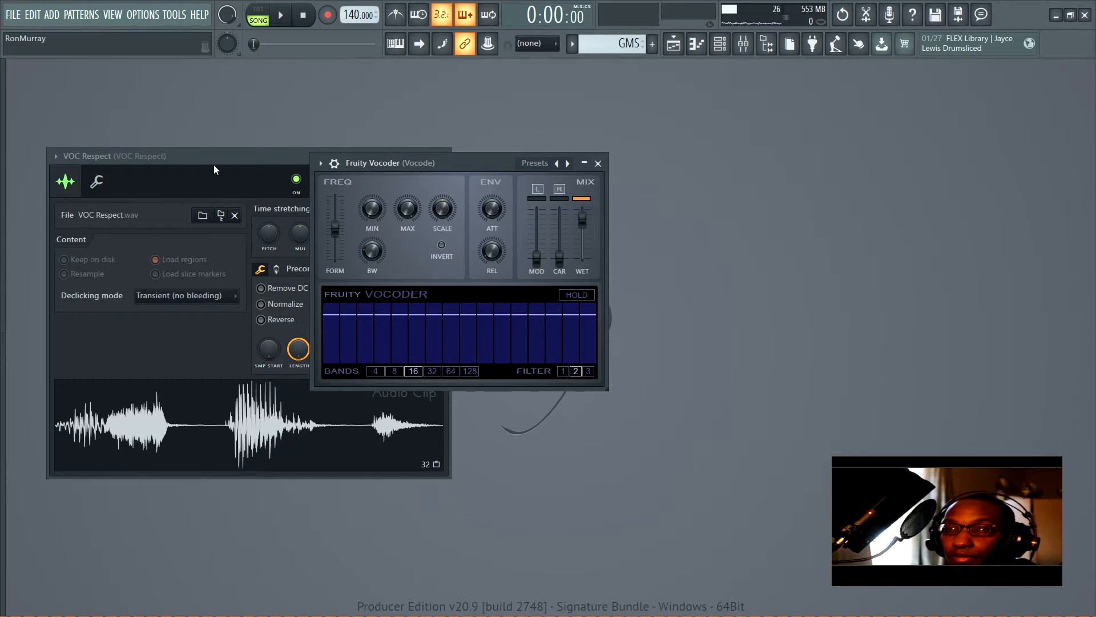
drag(213, 161, 186, 155)
click(471, 178)
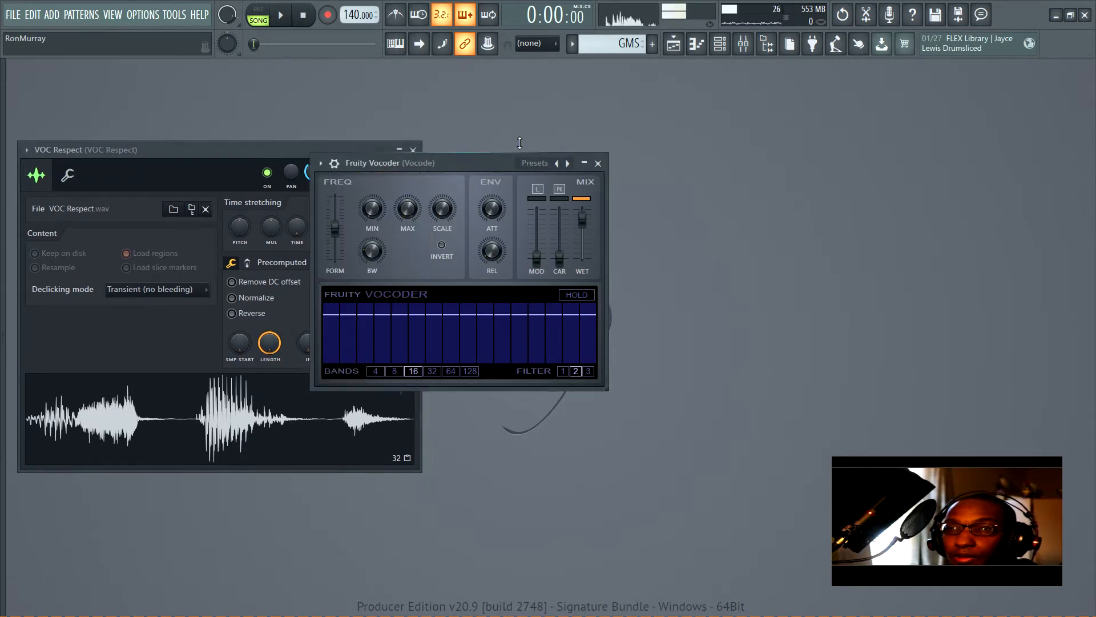
drag(495, 157, 573, 125)
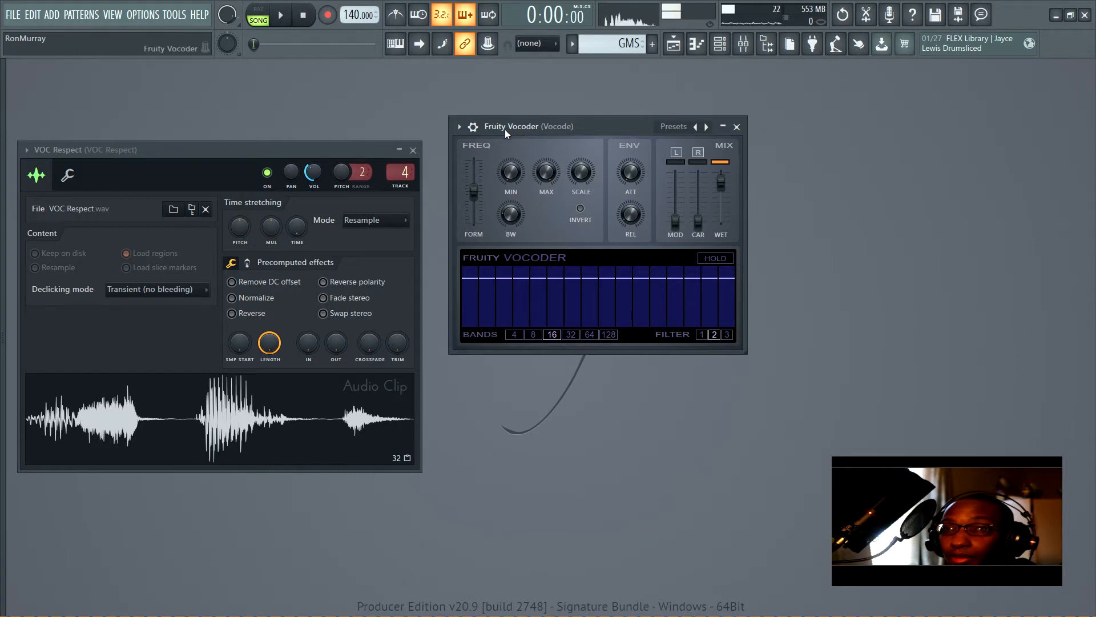
drag(211, 156, 221, 137)
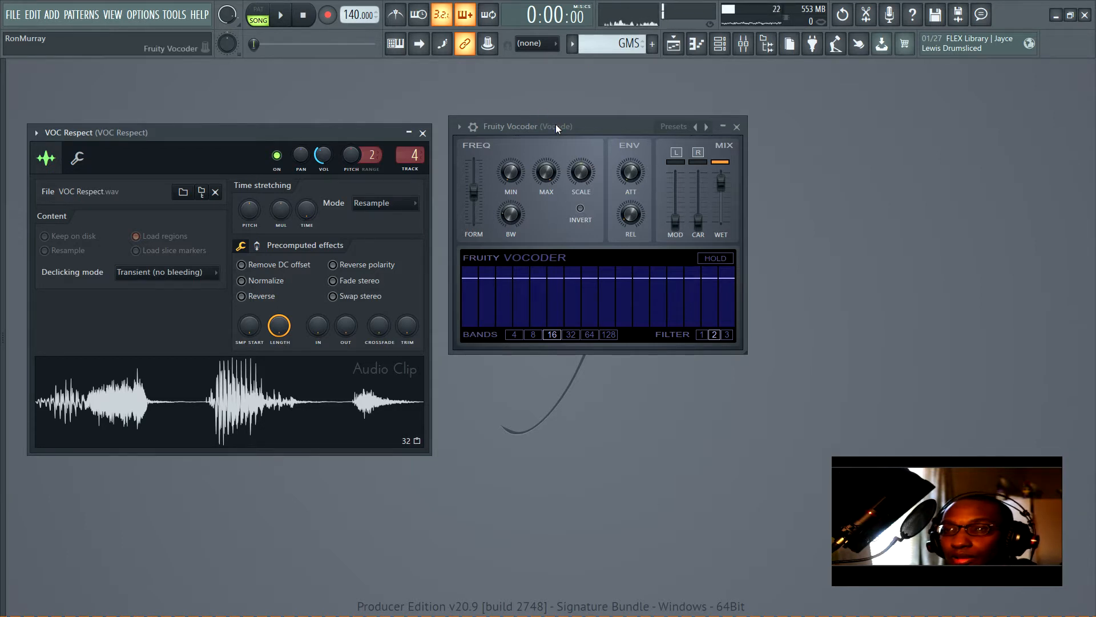
drag(556, 124, 546, 132)
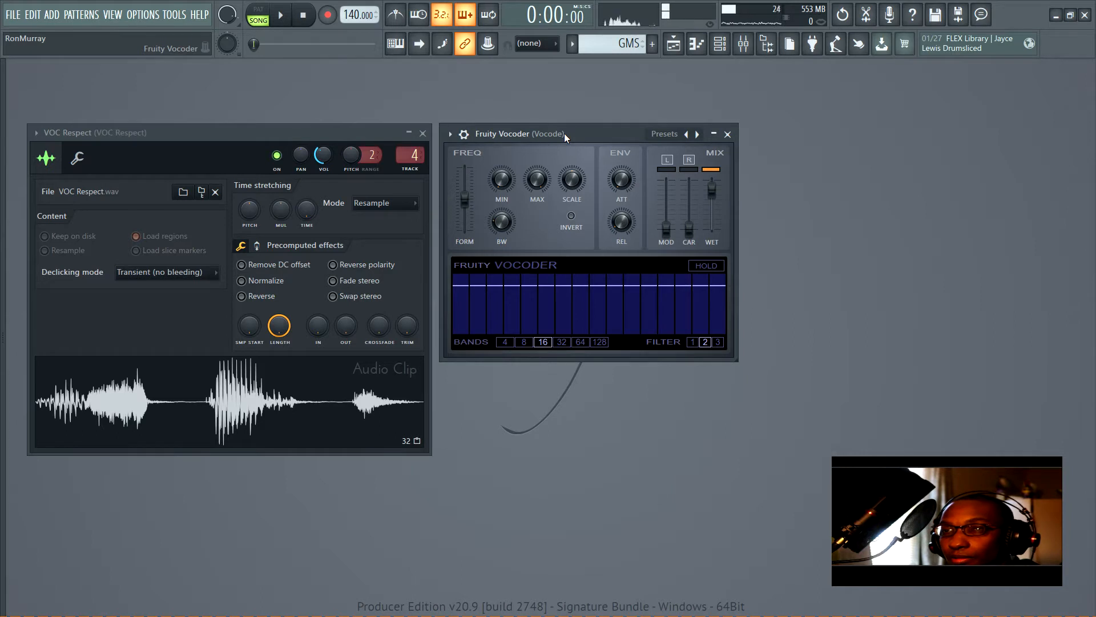
drag(565, 134, 595, 120)
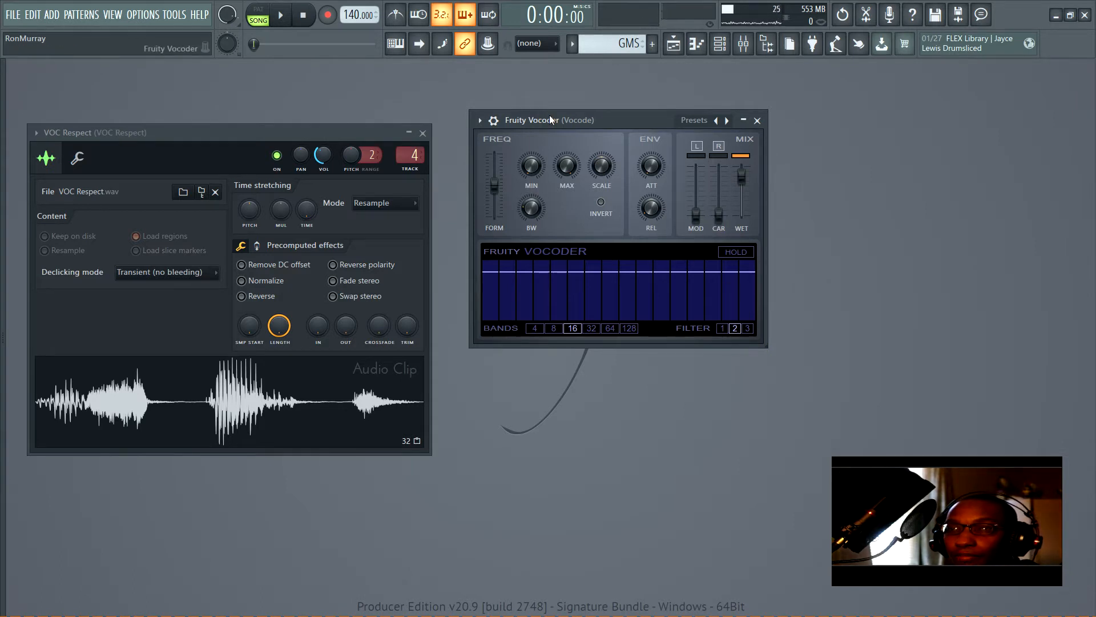
drag(551, 120, 520, 131)
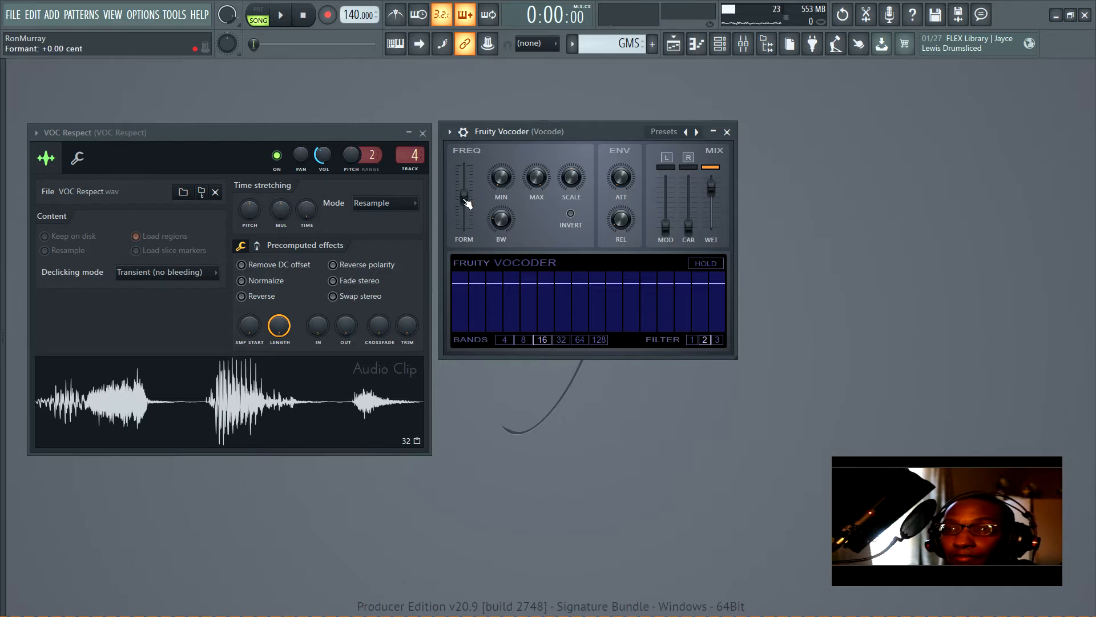
Try the vocoder's formant shift at +245 cents and lower settings, and return it to 0 cents.
drag(467, 201, 467, 193)
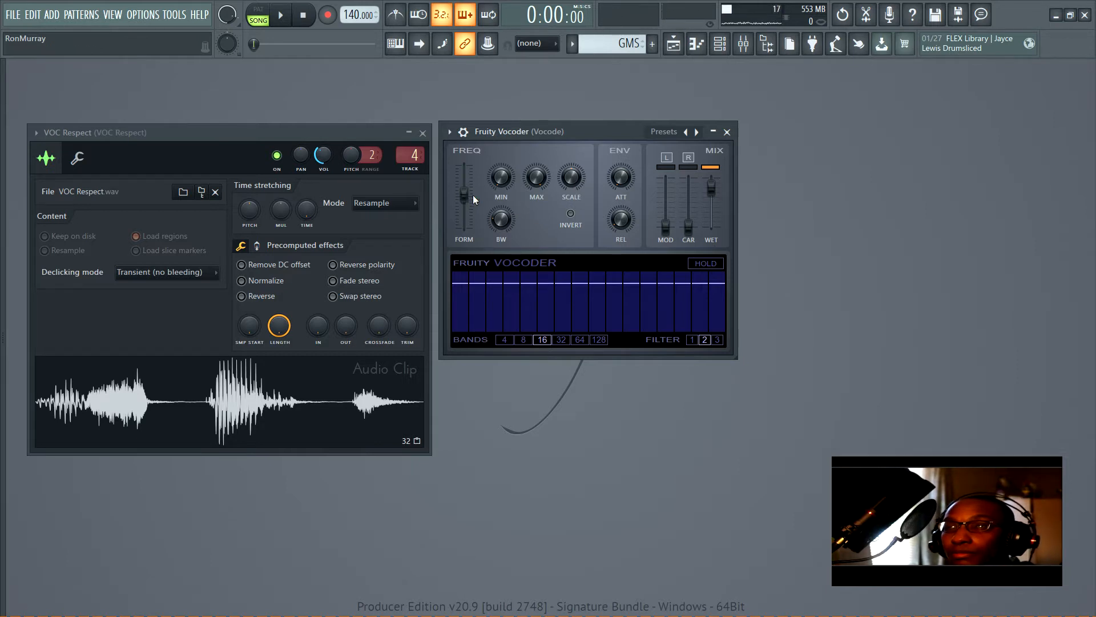
drag(473, 195, 468, 194)
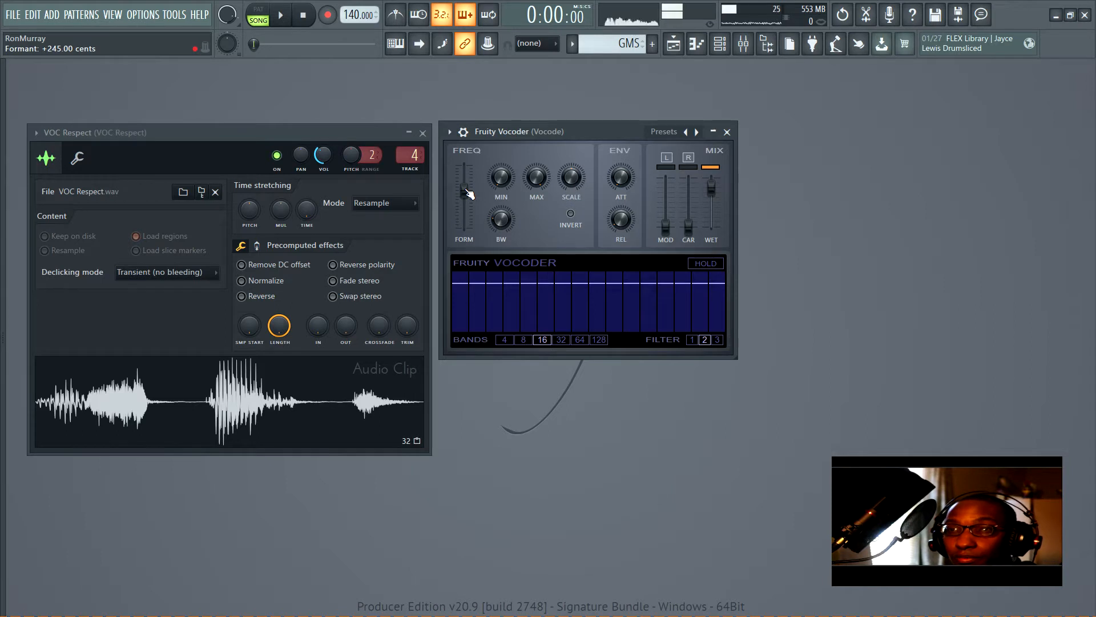
drag(469, 194, 470, 216)
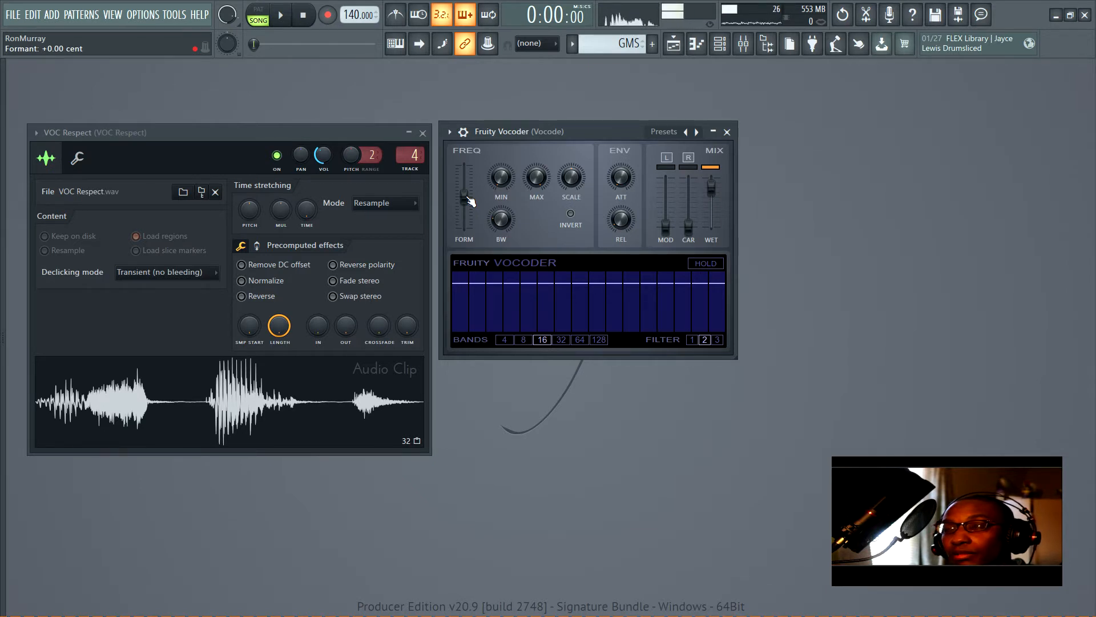
drag(468, 197, 498, 177)
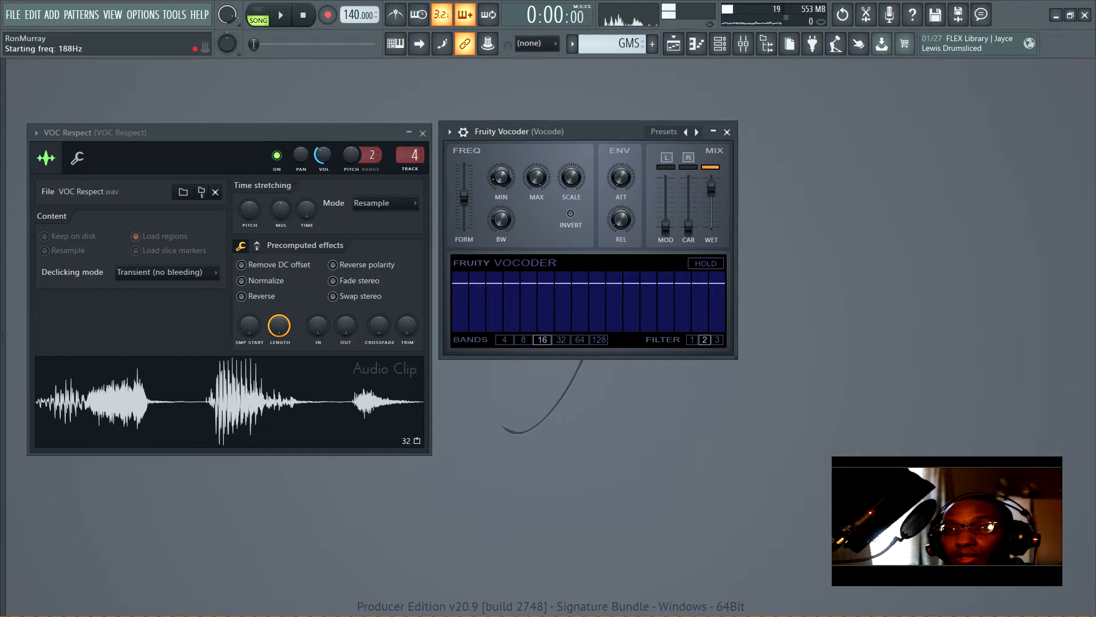
Try the vocoder's starting frequency down to 10 Hz and set its envelope release to about 133 ms.
drag(498, 177, 498, 179)
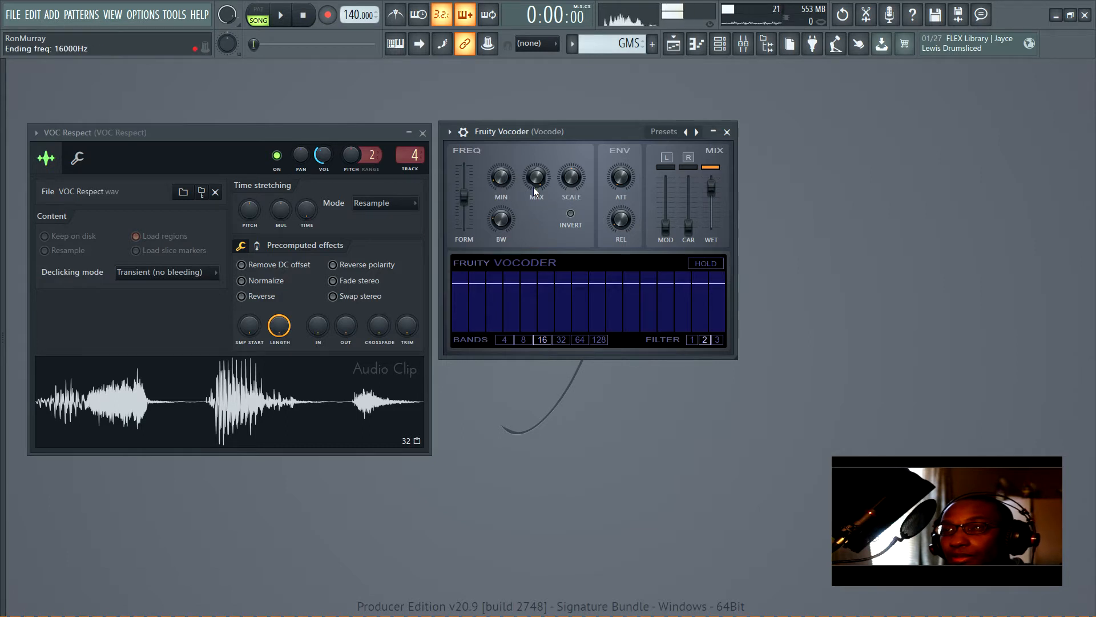
drag(500, 179, 507, 186)
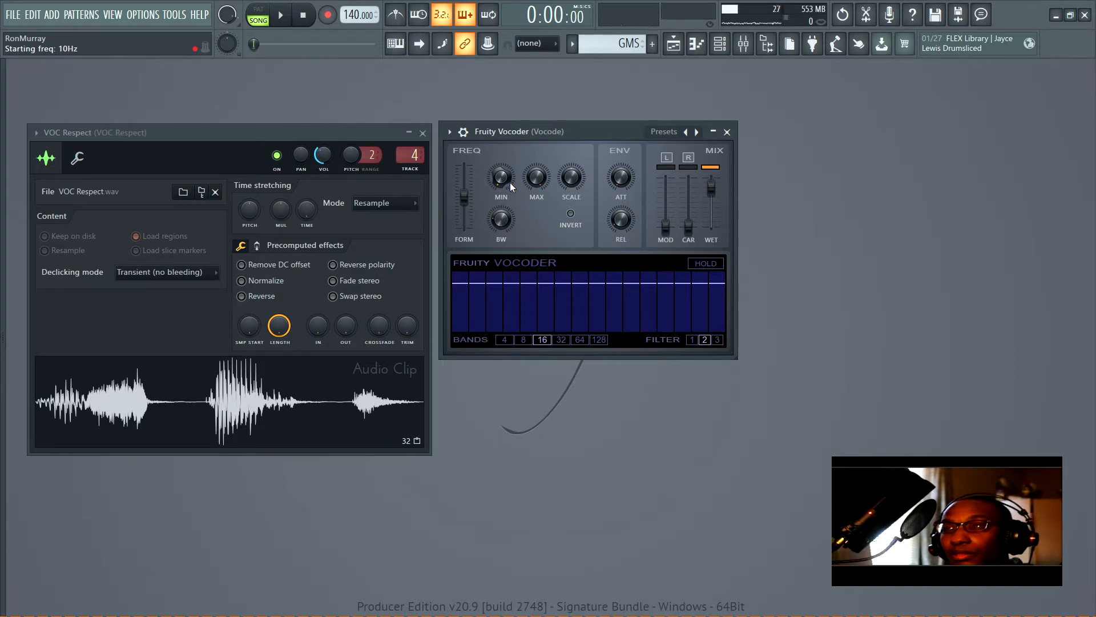
drag(502, 186, 502, 173)
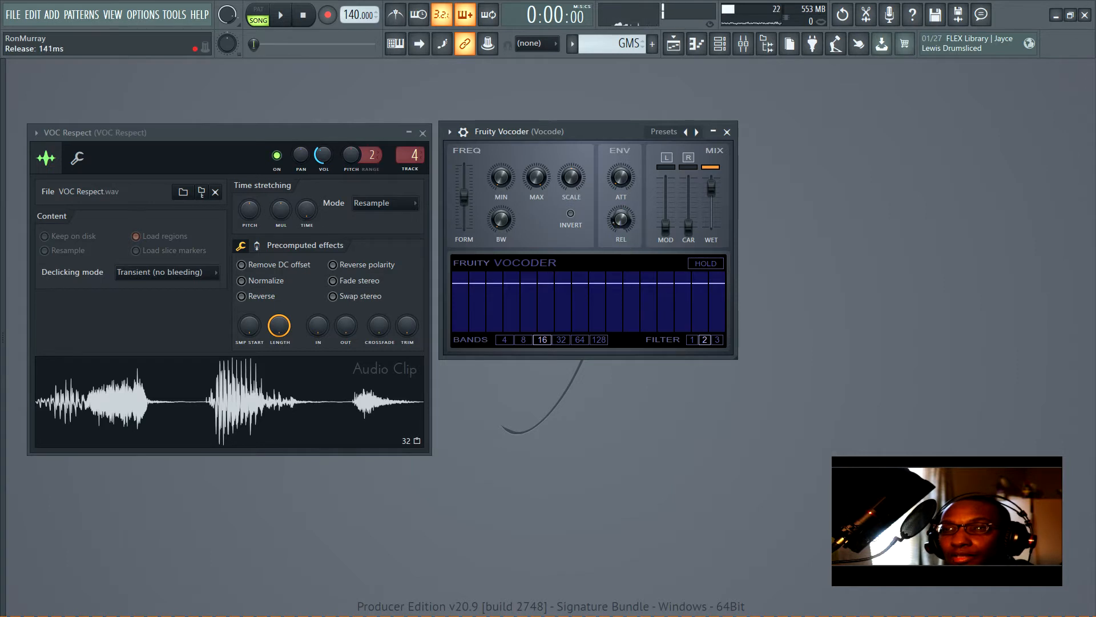
drag(621, 219, 621, 224)
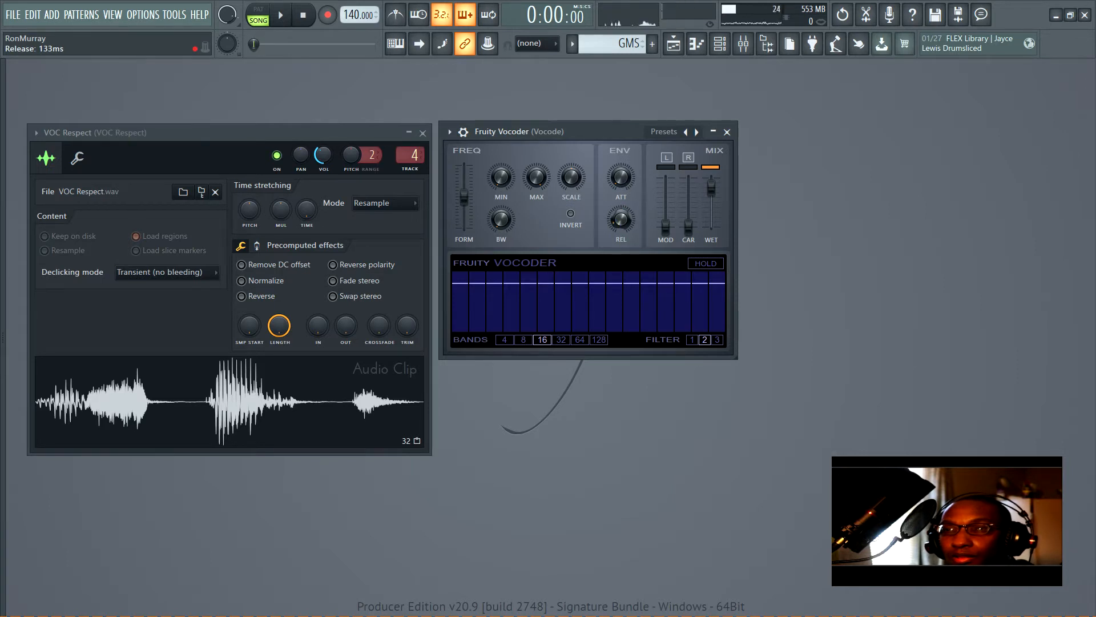
Look at the VOC Respect clip's miscellaneous functions and return to its sample settings.
click(77, 157)
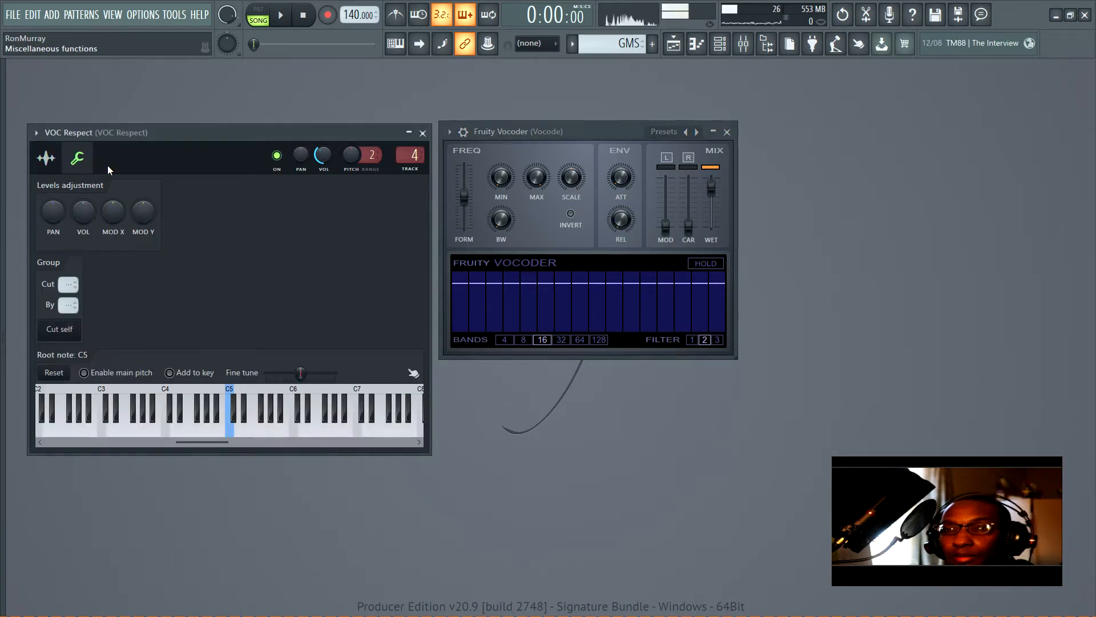
click(46, 157)
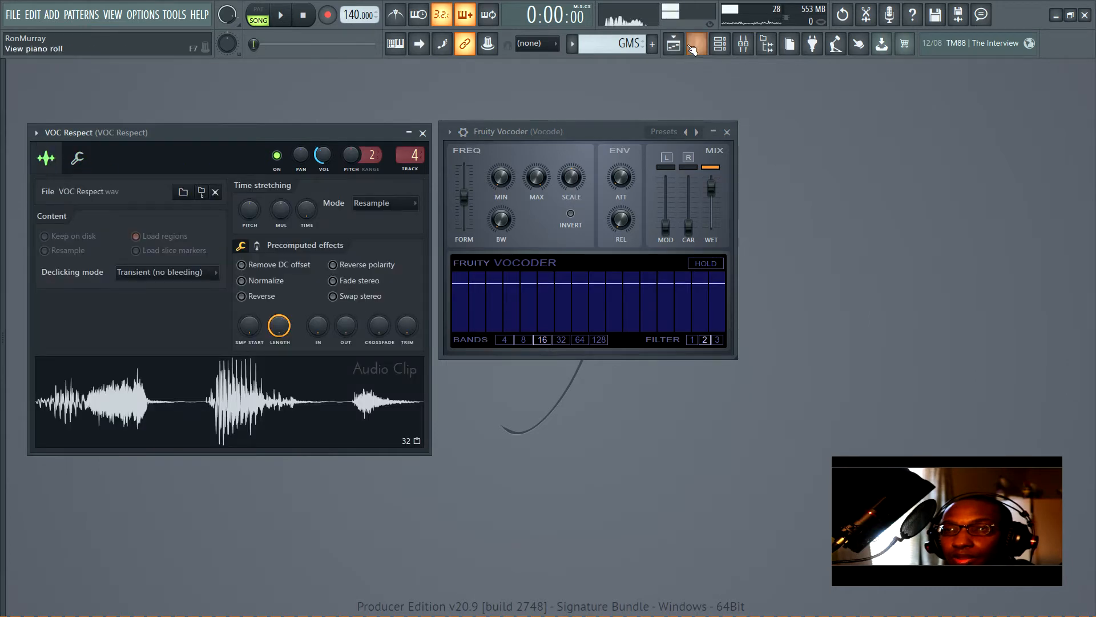
Open the playlist and turn Track 4 into an instrument track using the Sampler.
click(674, 43)
mouse_move(2, 254)
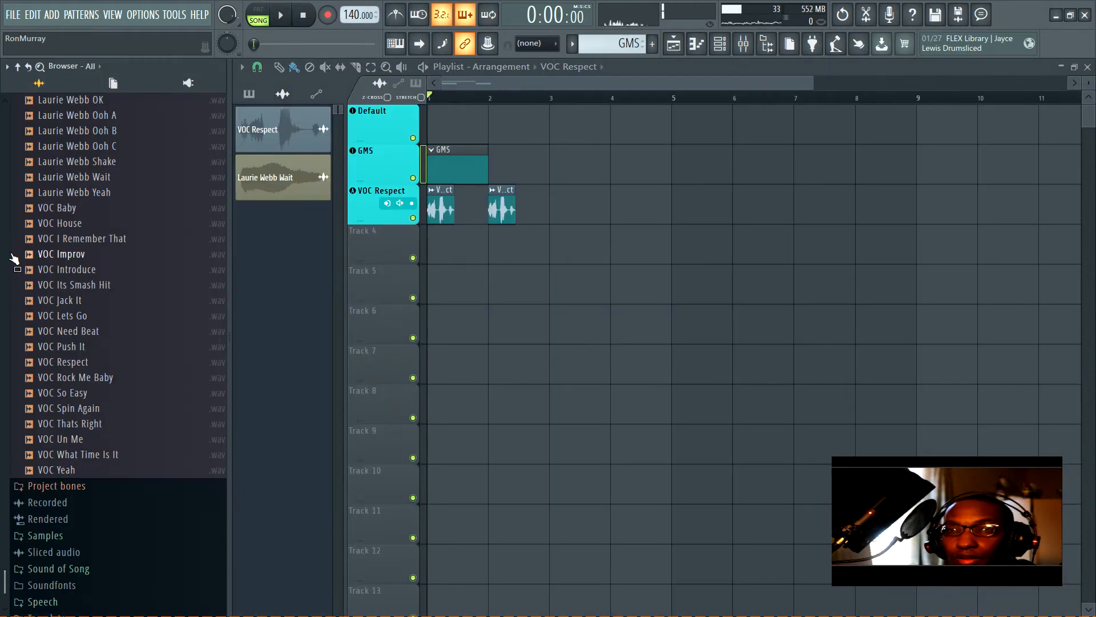
click(187, 83)
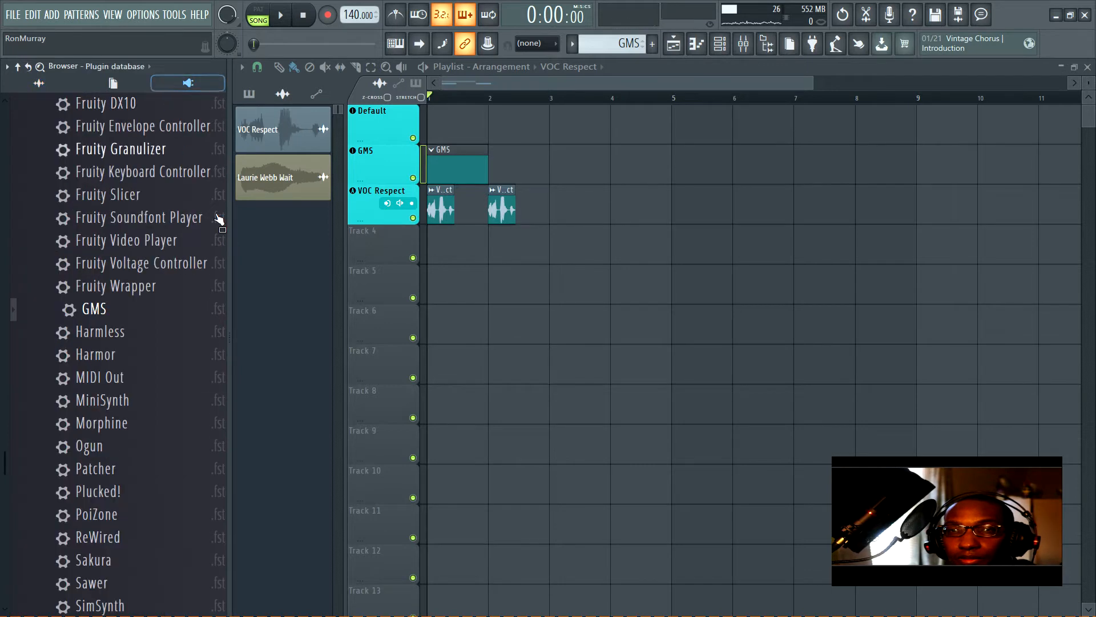
right_click(153, 249)
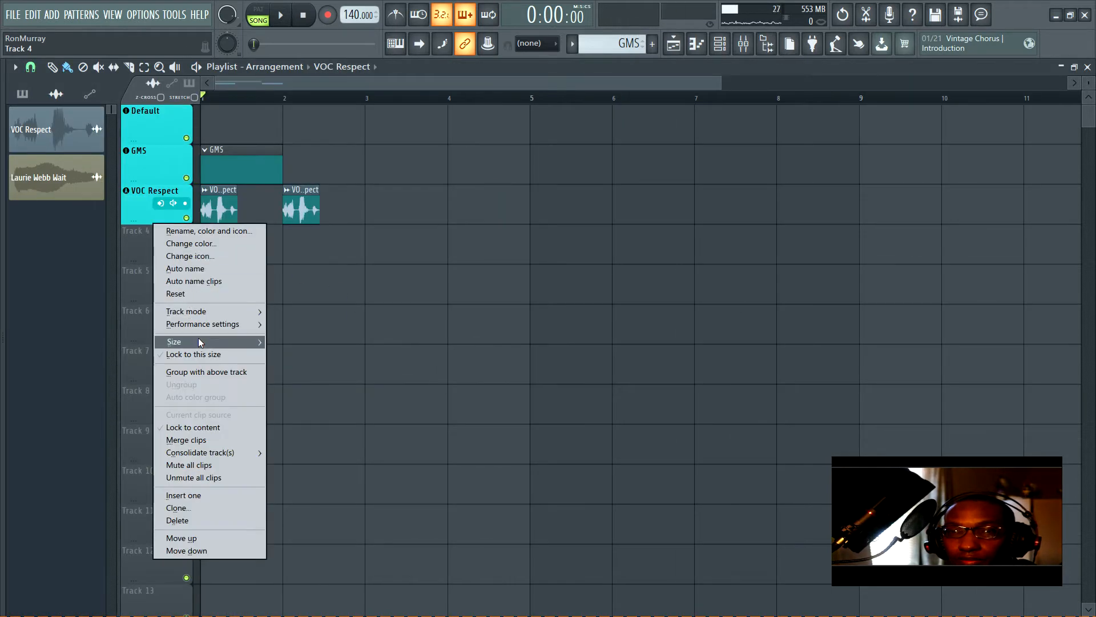
mouse_move(209, 312)
mouse_move(309, 337)
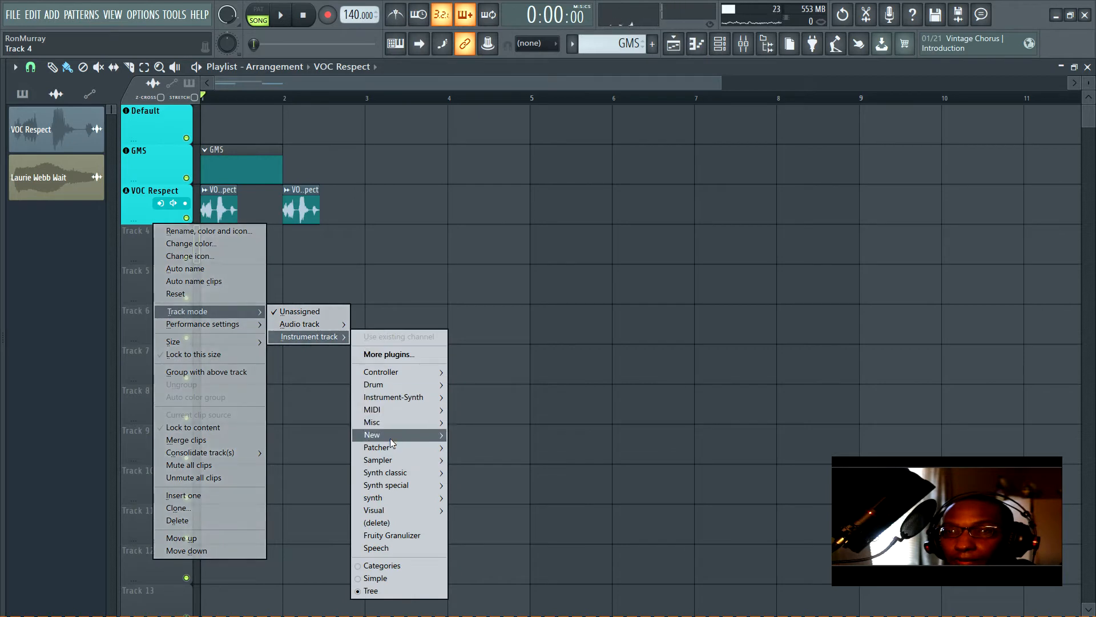
mouse_move(393, 463)
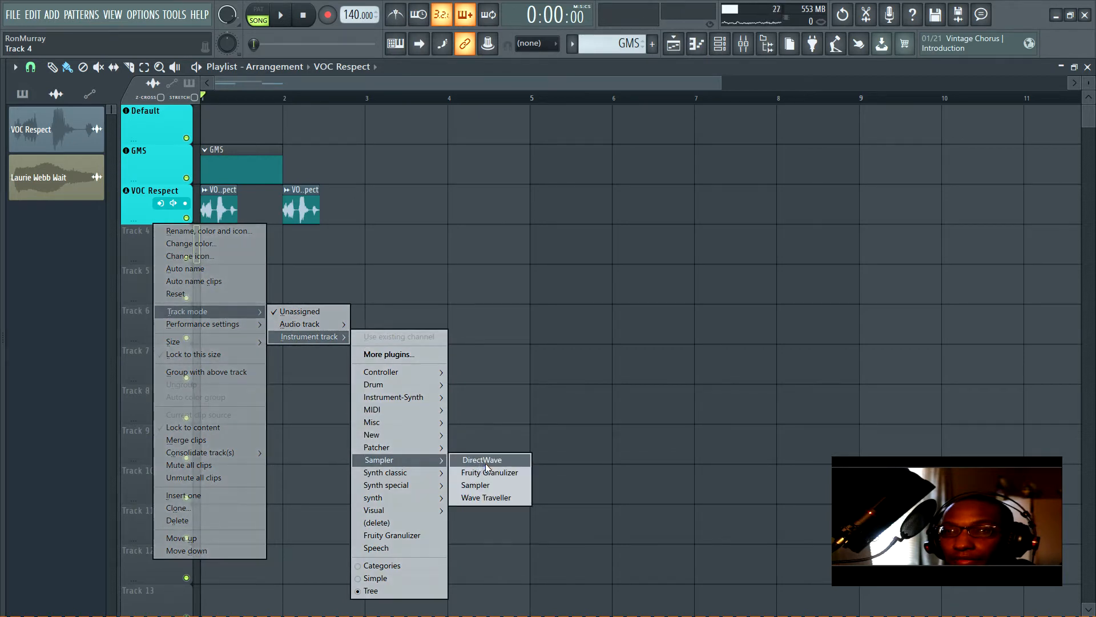
click(475, 484)
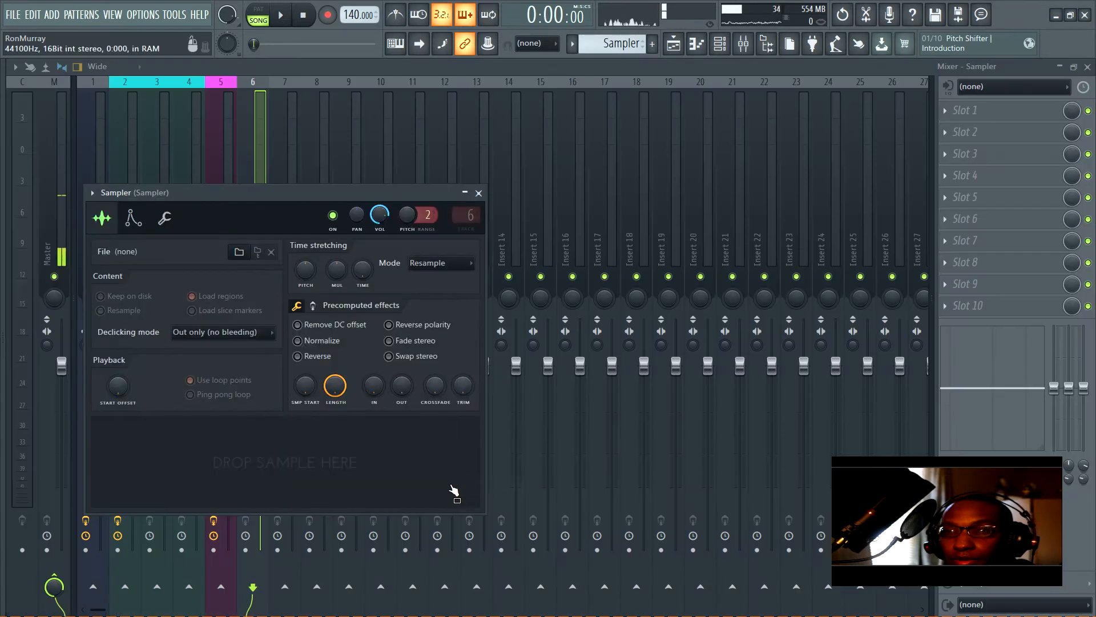
Show and enable the new Sampler's Volume envelope, and close the mixer behind it.
click(175, 223)
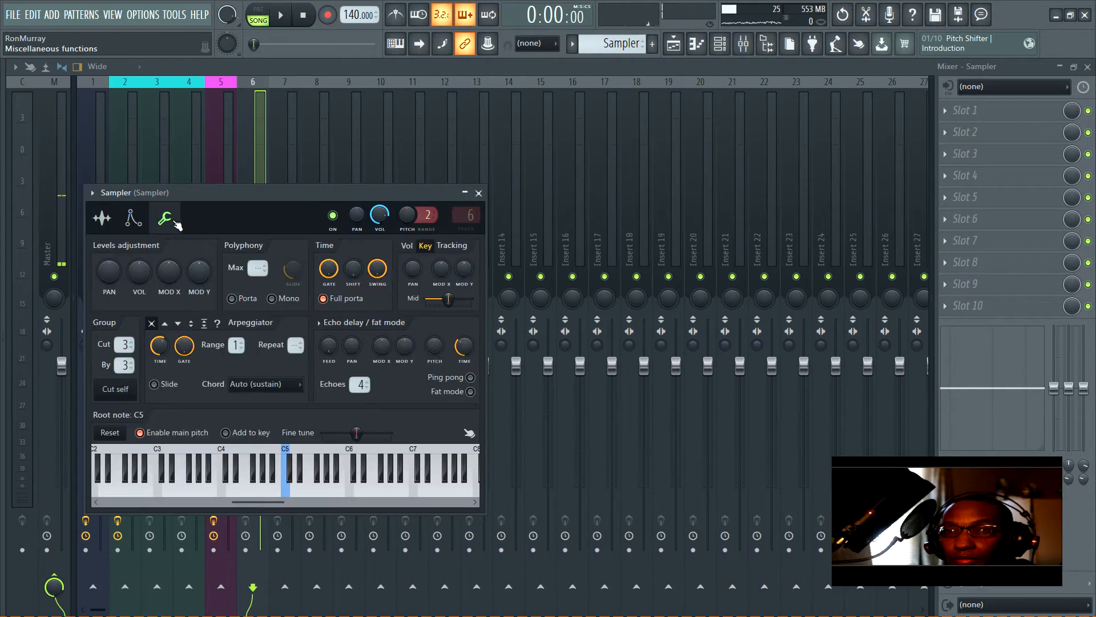
click(133, 217)
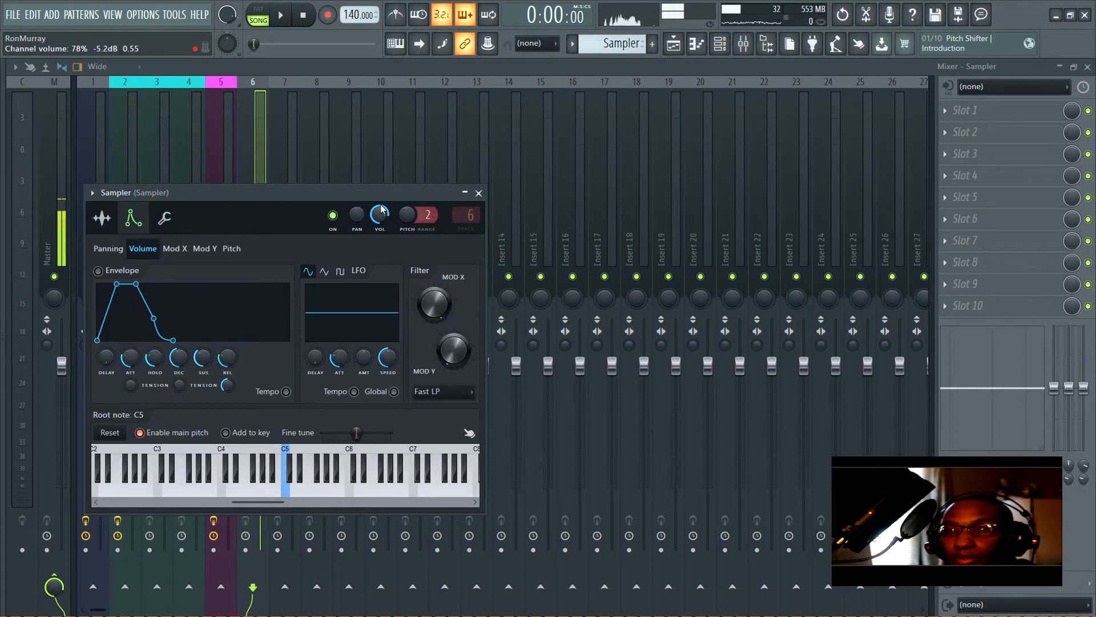
drag(401, 194, 455, 175)
click(1087, 67)
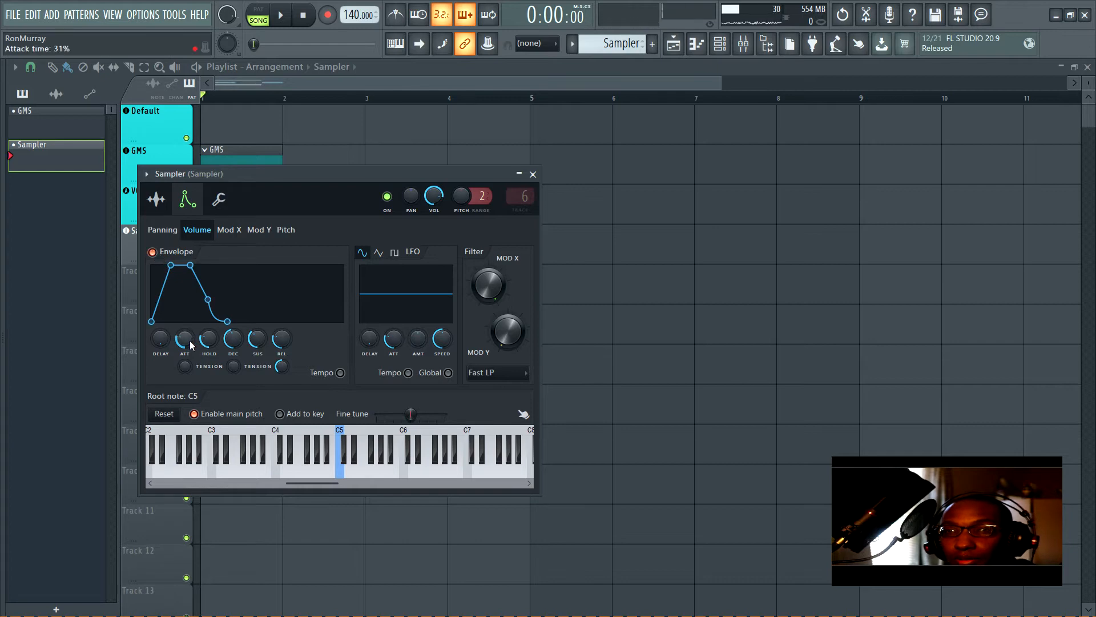
Reduce the Volume envelope's attack and sustain to minimum, shorten the decay, set the release to about 41%, and close the Sampler.
mouse_move(185, 339)
mouse_down()
mouse_move(184, 388)
mouse_move(185, 323)
mouse_up()
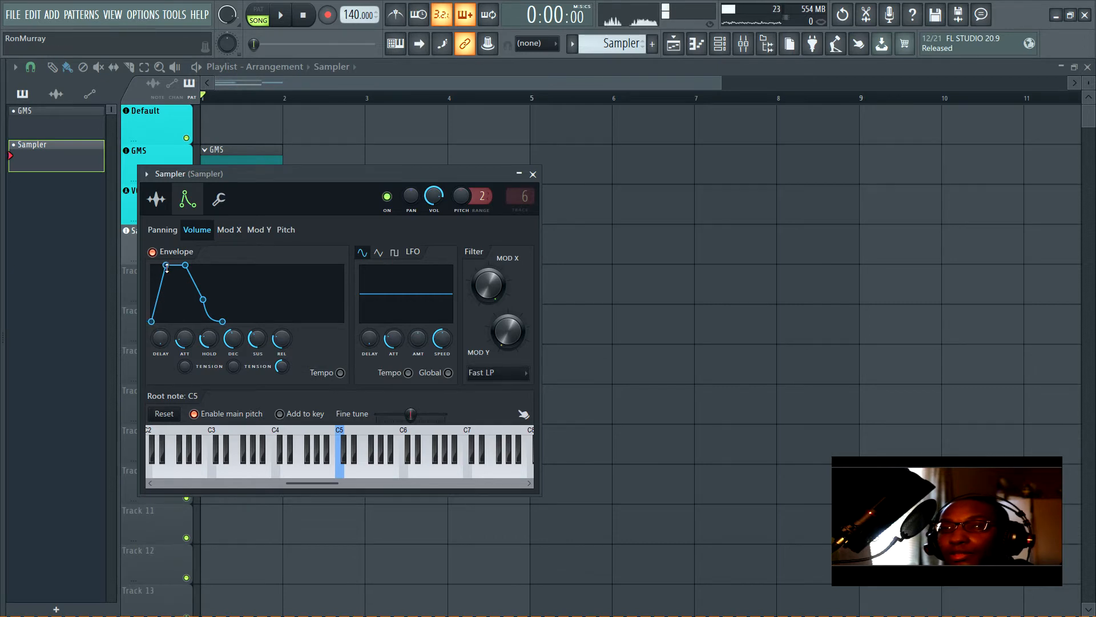
drag(272, 173, 333, 153)
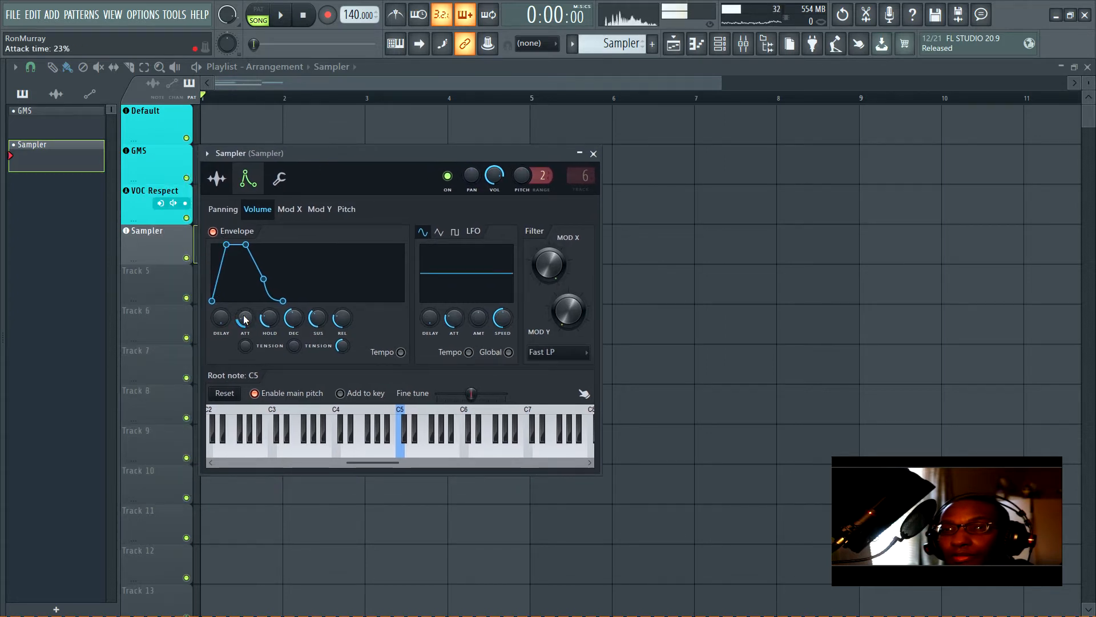
drag(244, 319, 245, 337)
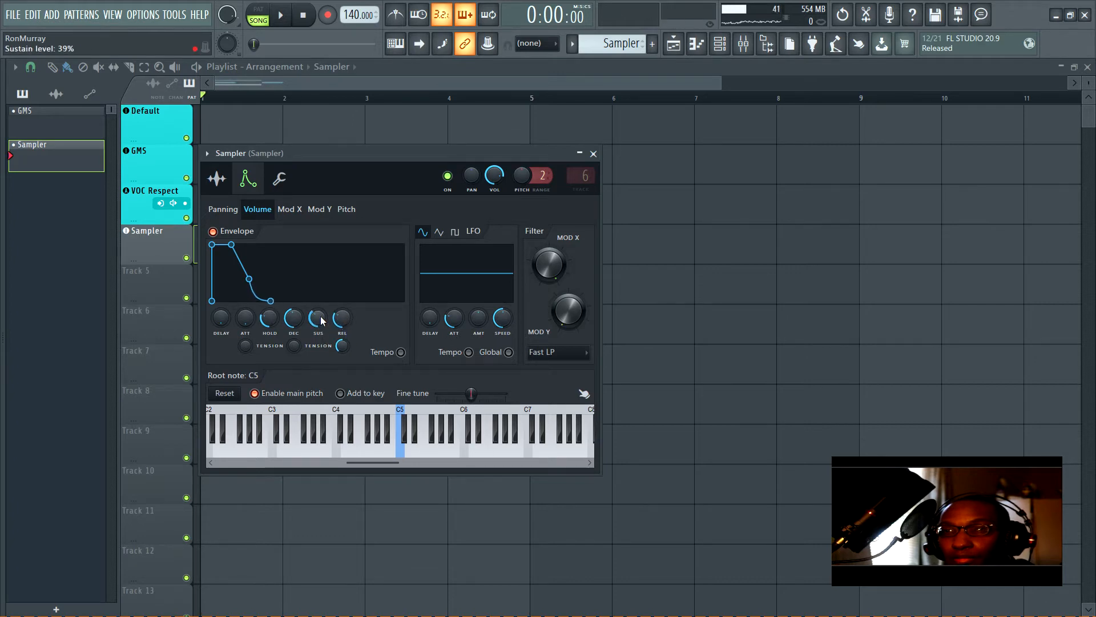
drag(318, 318, 342, 316)
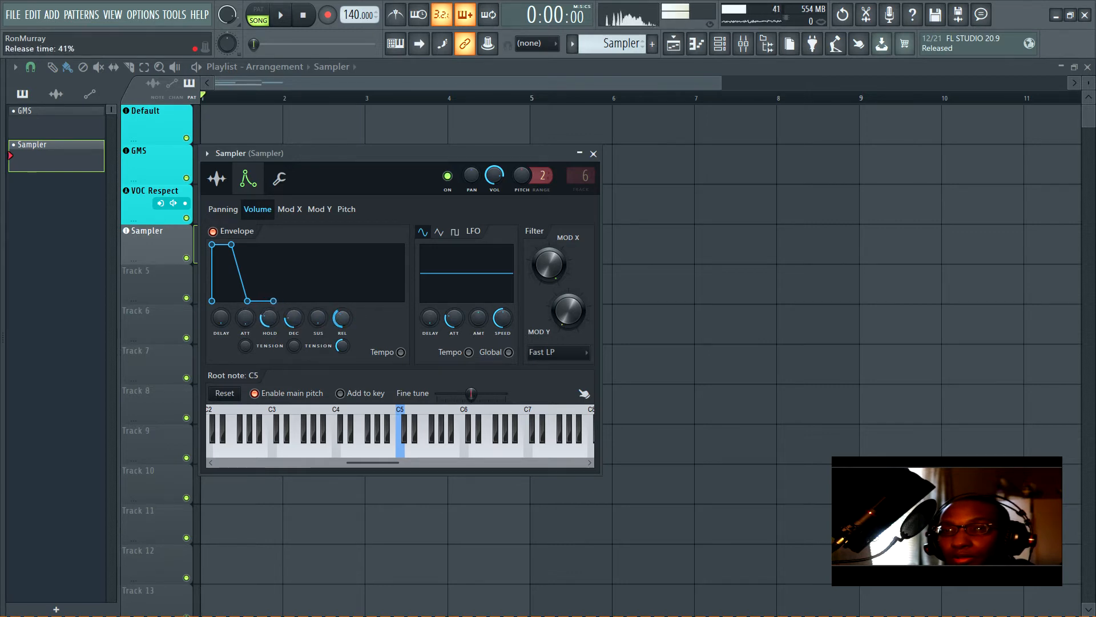
click(593, 154)
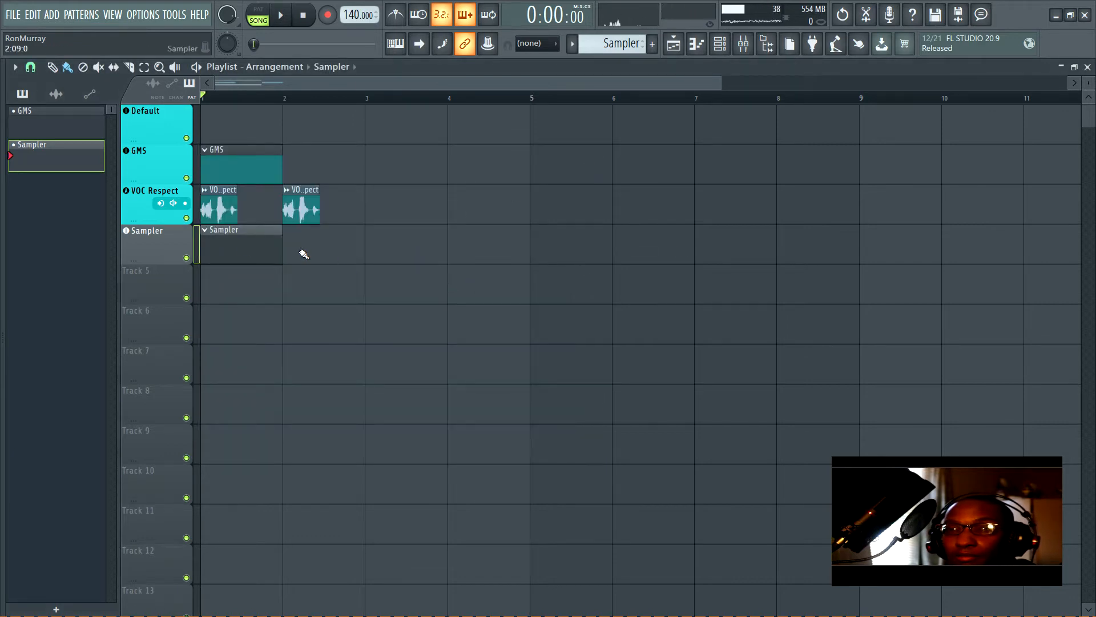
Delete the Sampler track together with its associated patterns, mixer track and automations.
right_click(145, 238)
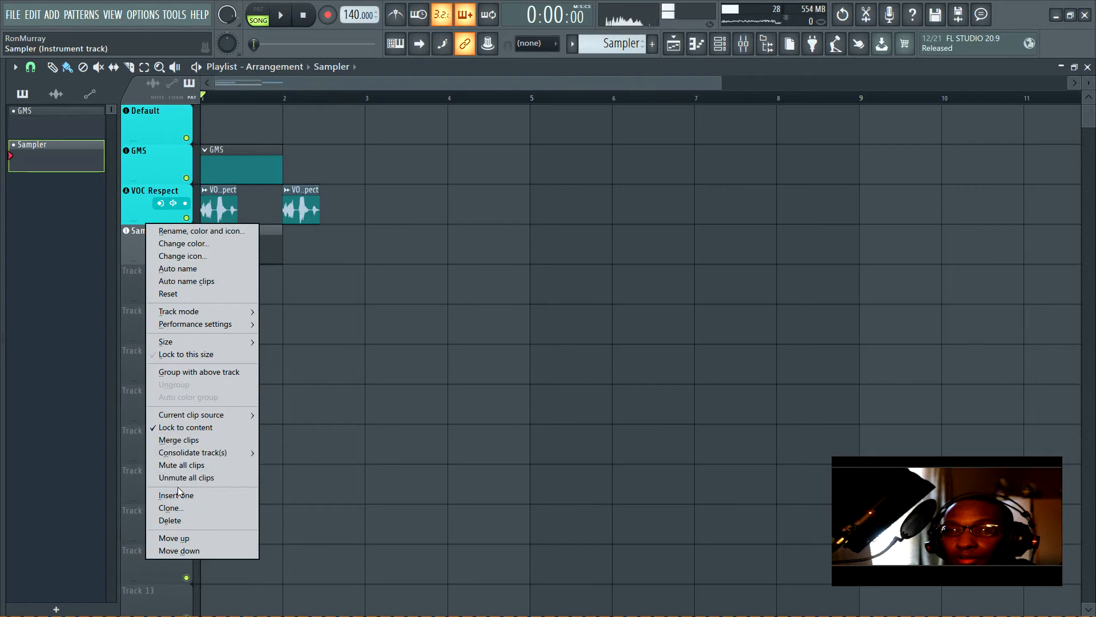
click(193, 521)
click(581, 360)
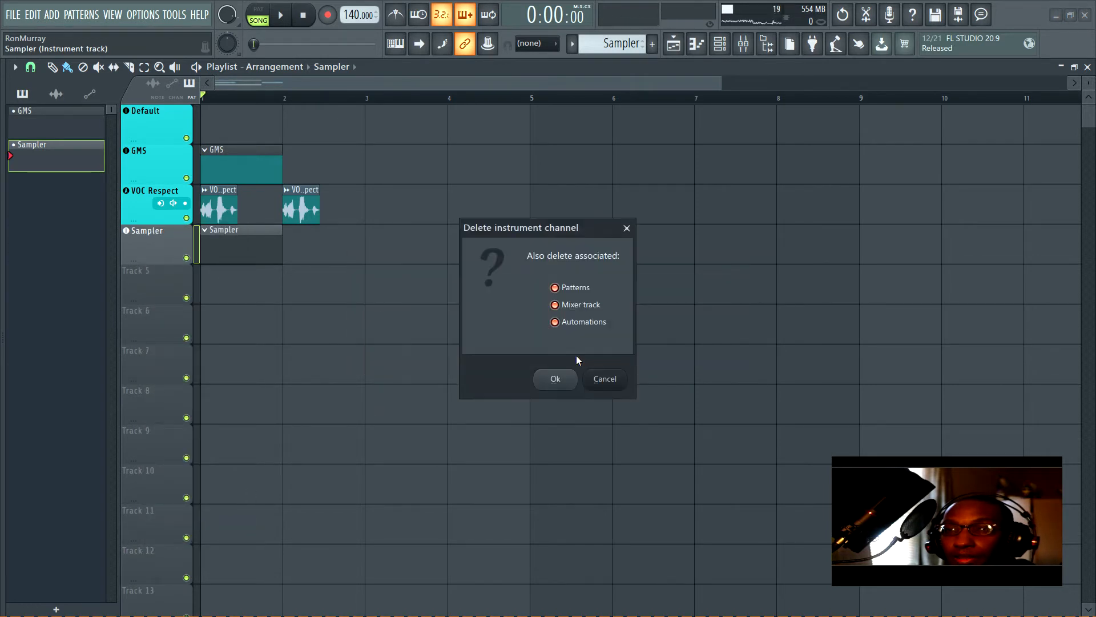
click(564, 378)
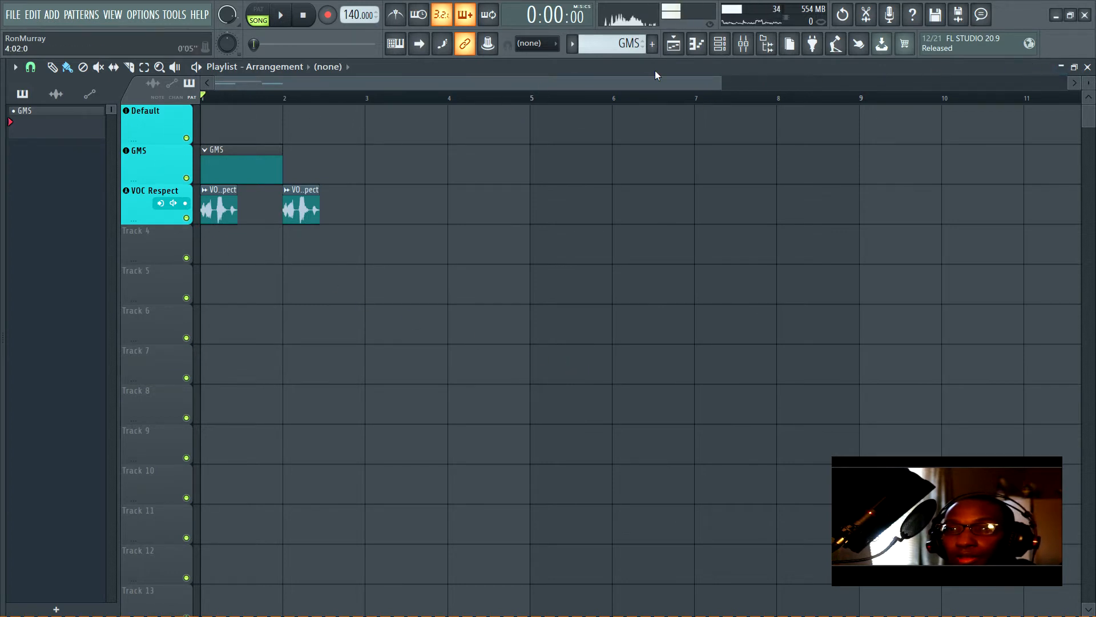
Look at the VOC Respect clip's sample settings, find its source file among the vocal samples, and audition its waveform.
click(139, 205)
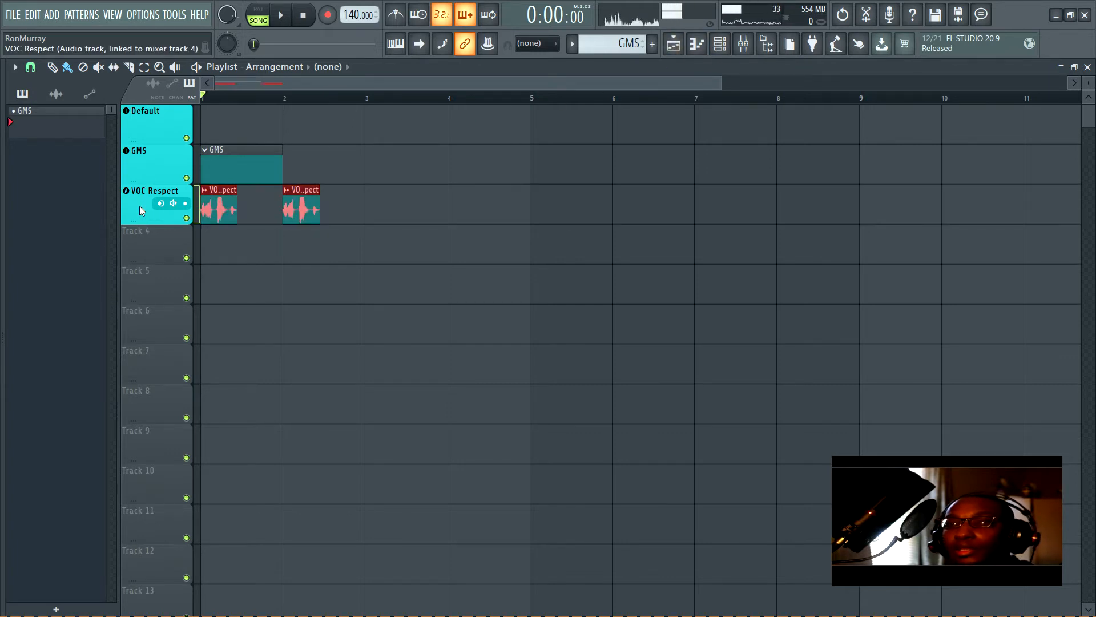
double_click(212, 207)
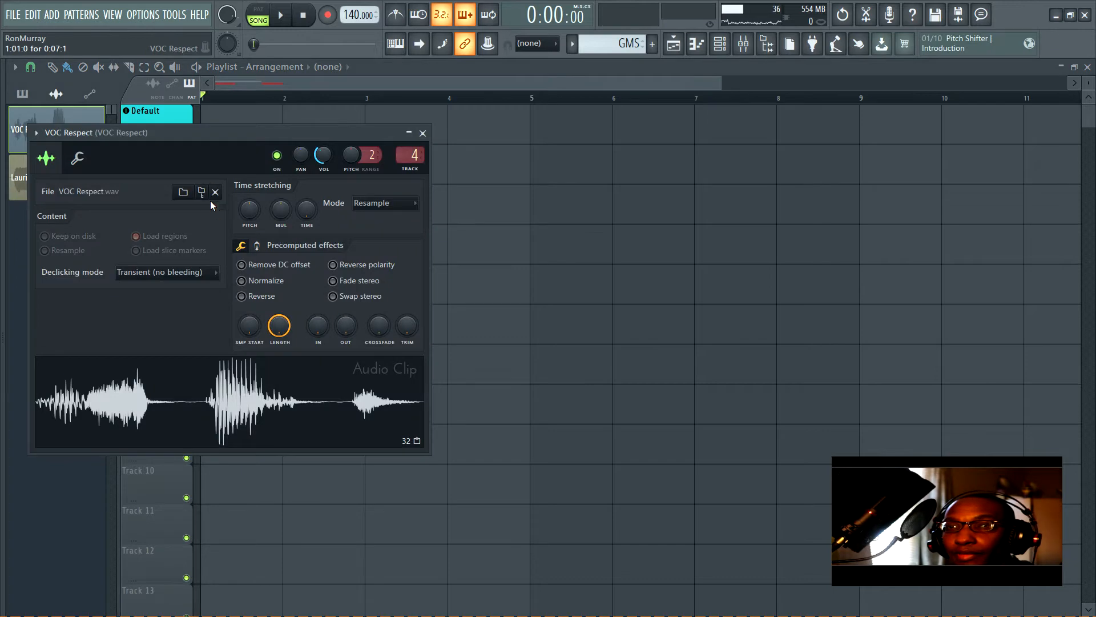
key(alt+F8)
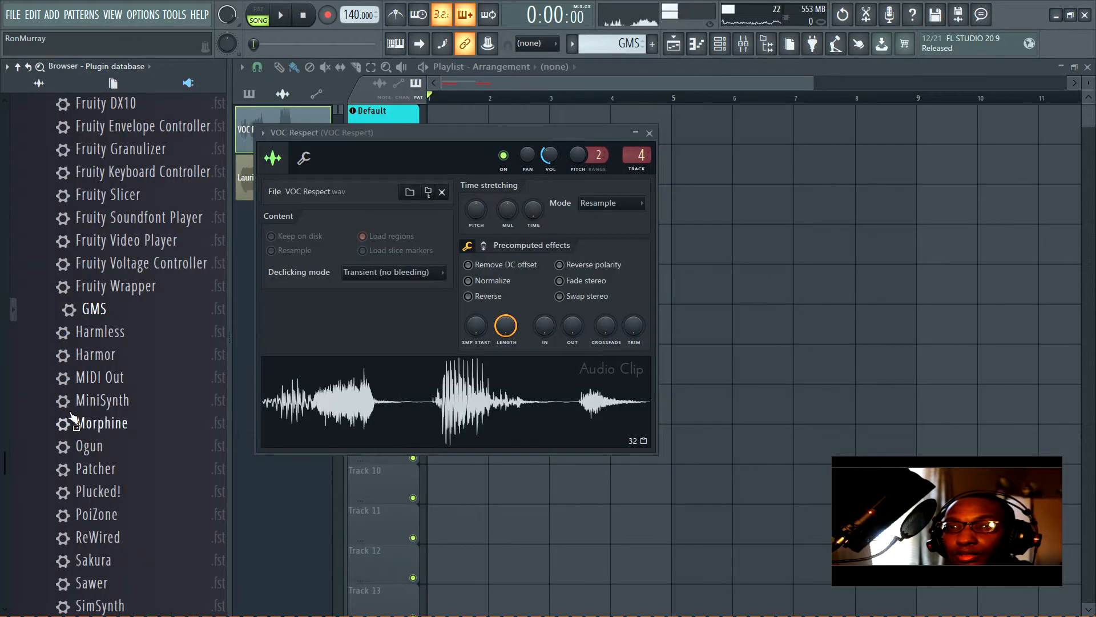
click(39, 83)
click(86, 362)
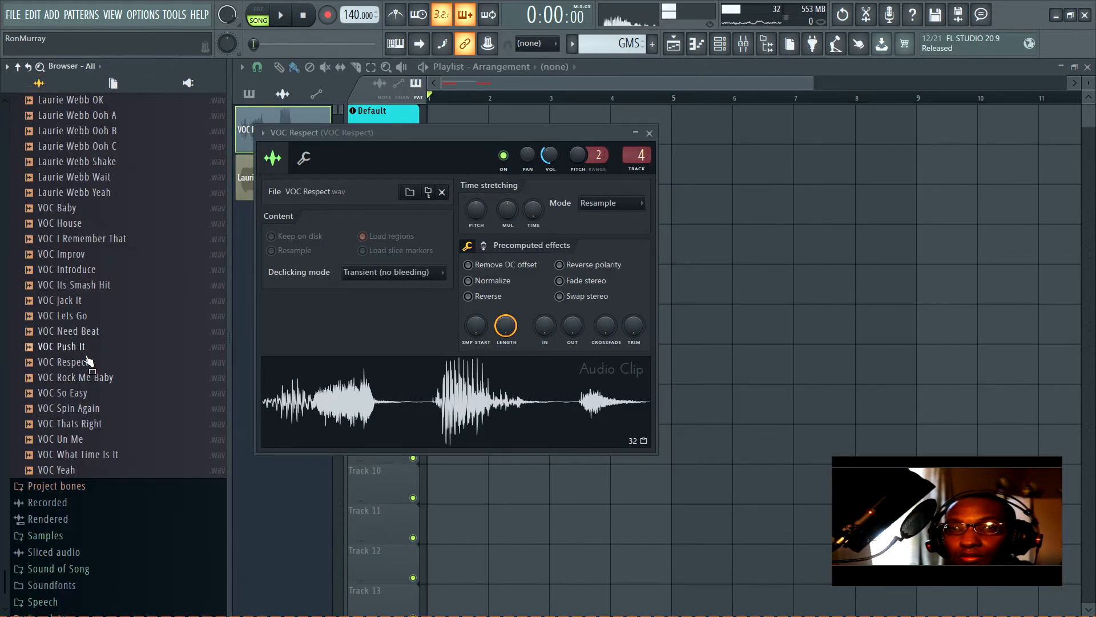
key(alt+F8)
click(247, 398)
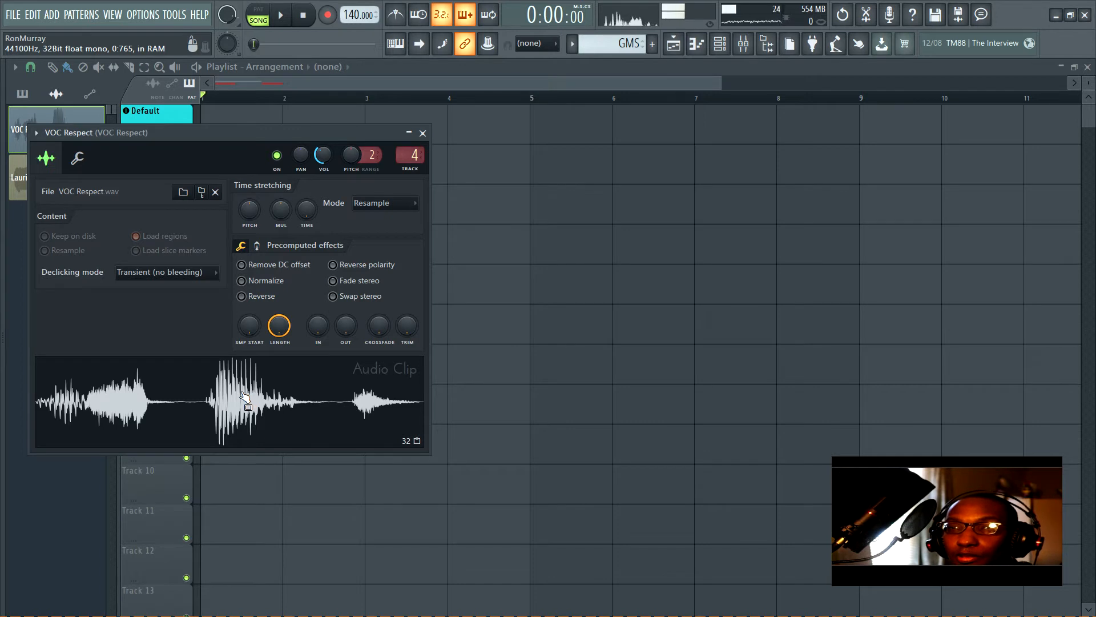
click(423, 133)
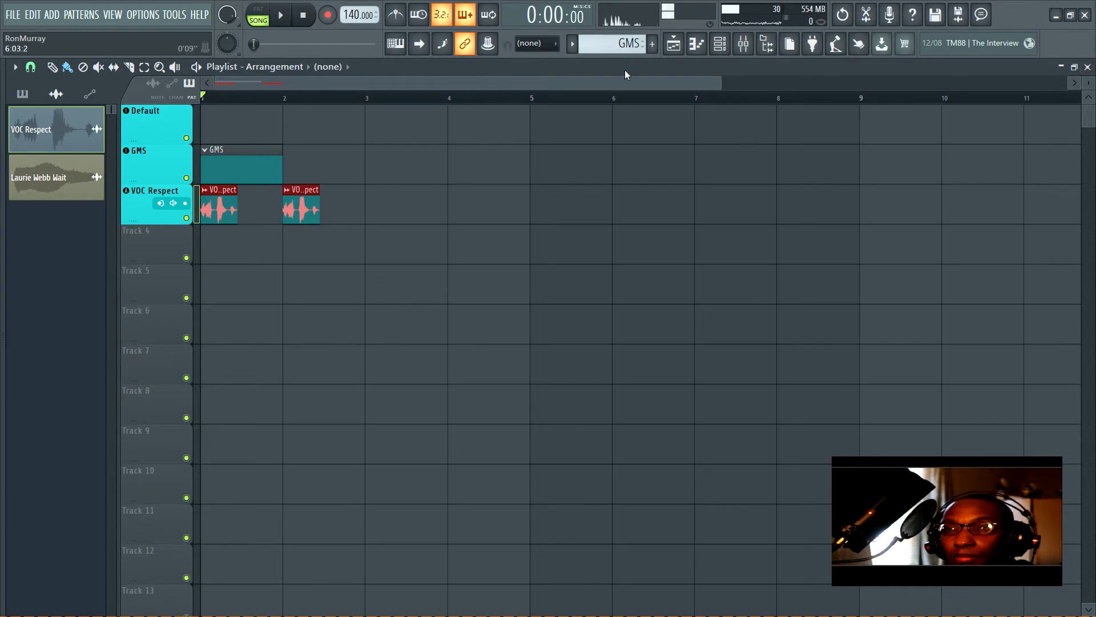
Switch to a new empty pattern after GMS and place it at bar 1 on the Default track.
click(625, 47)
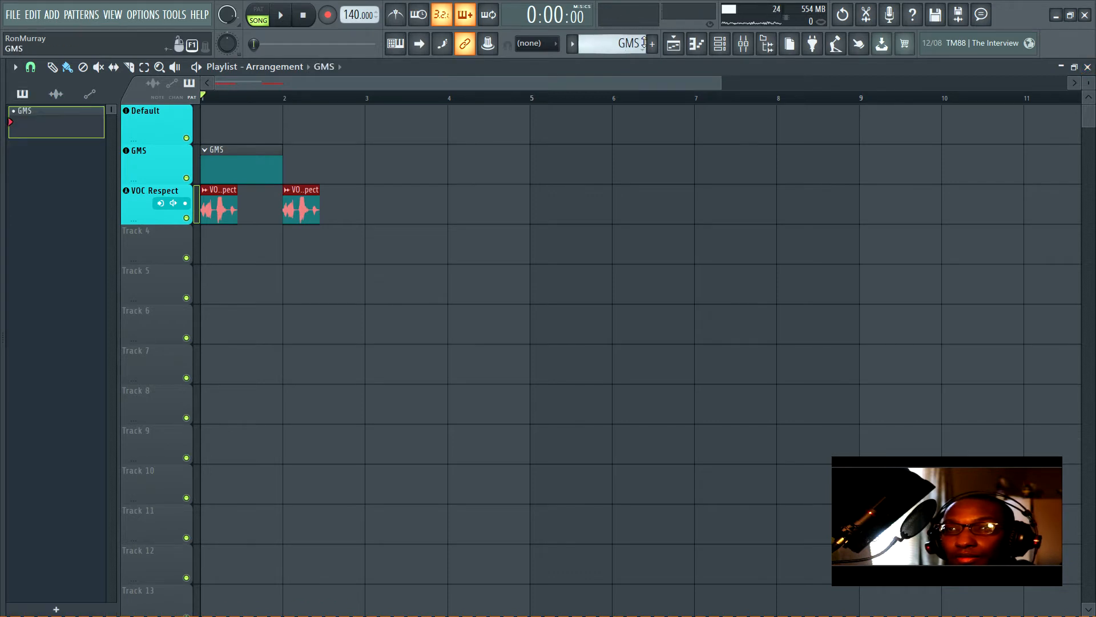
scroll(627, 43, down, 1)
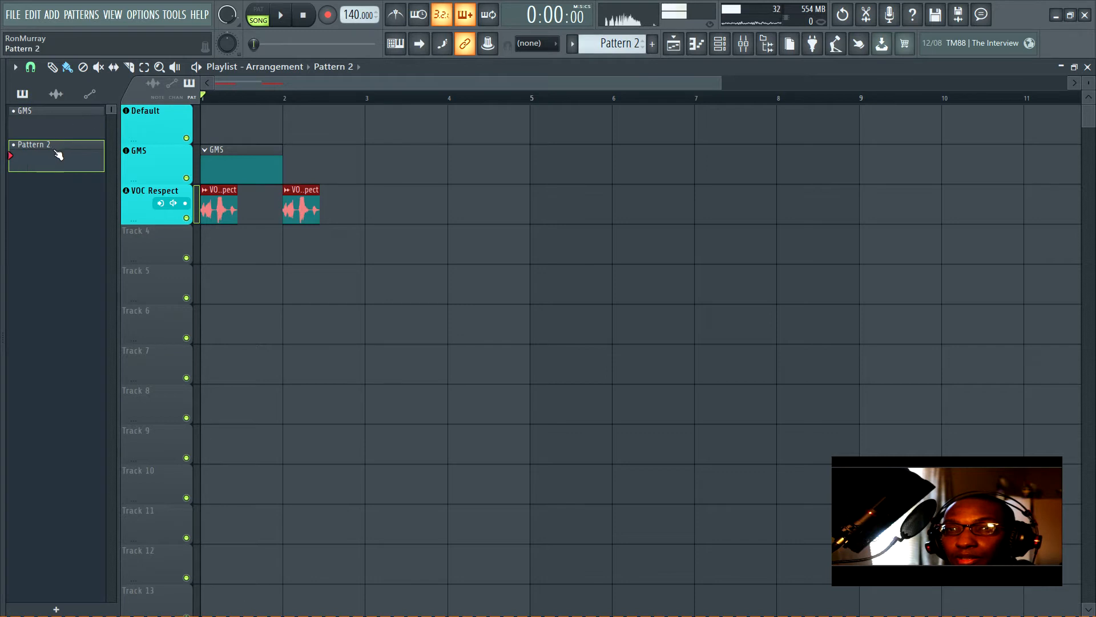
drag(58, 154, 217, 121)
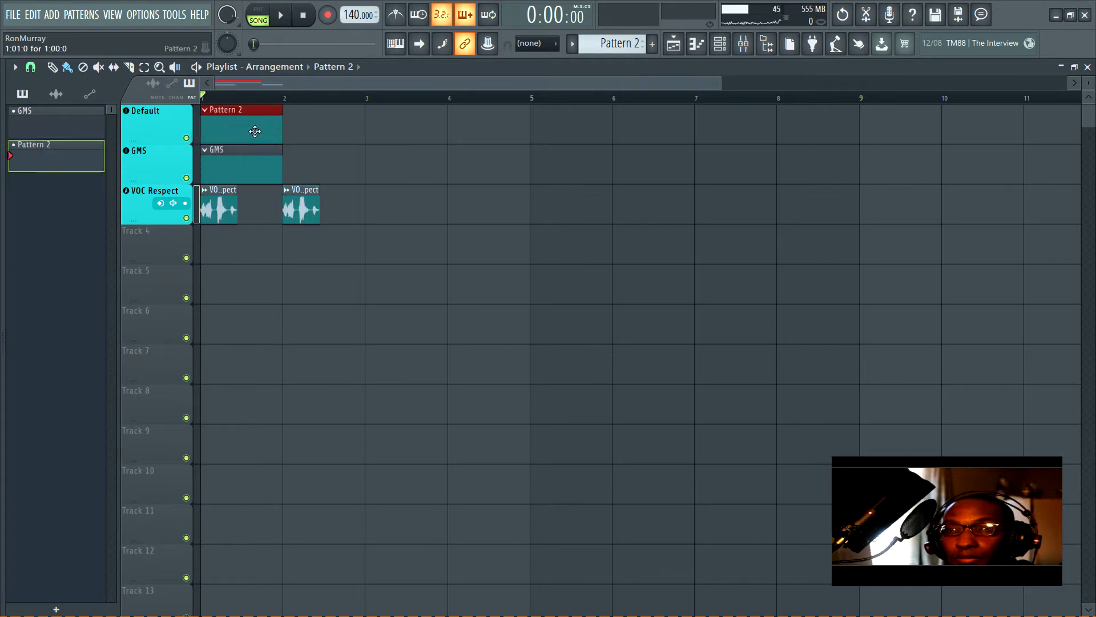
Rename the pattern on the Default track to Minisynth.
middle_click(81, 143)
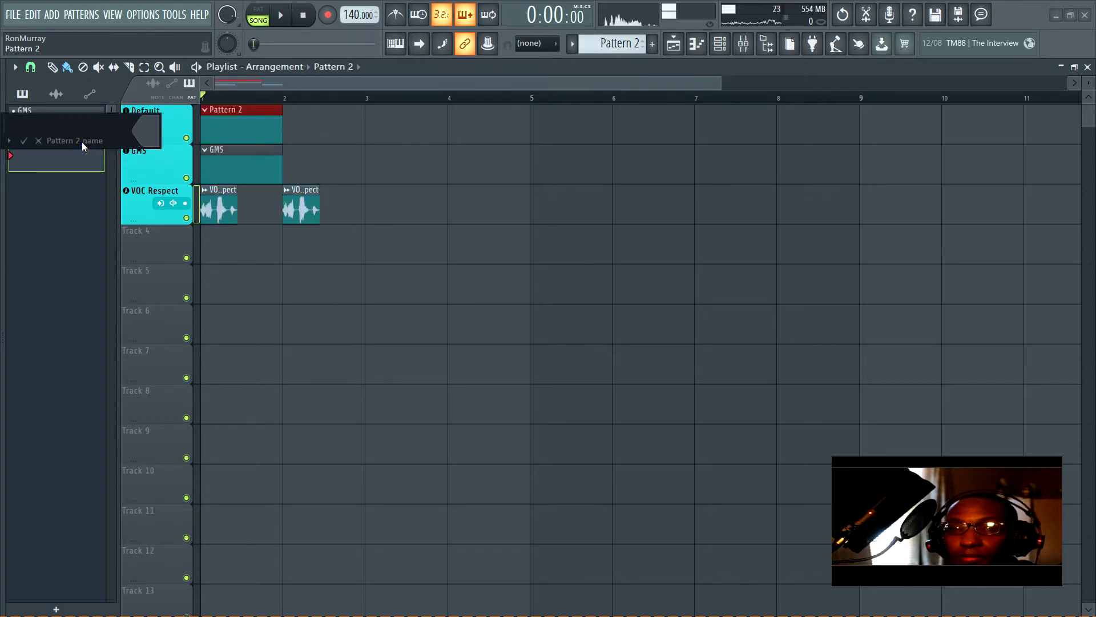
text(Minni)
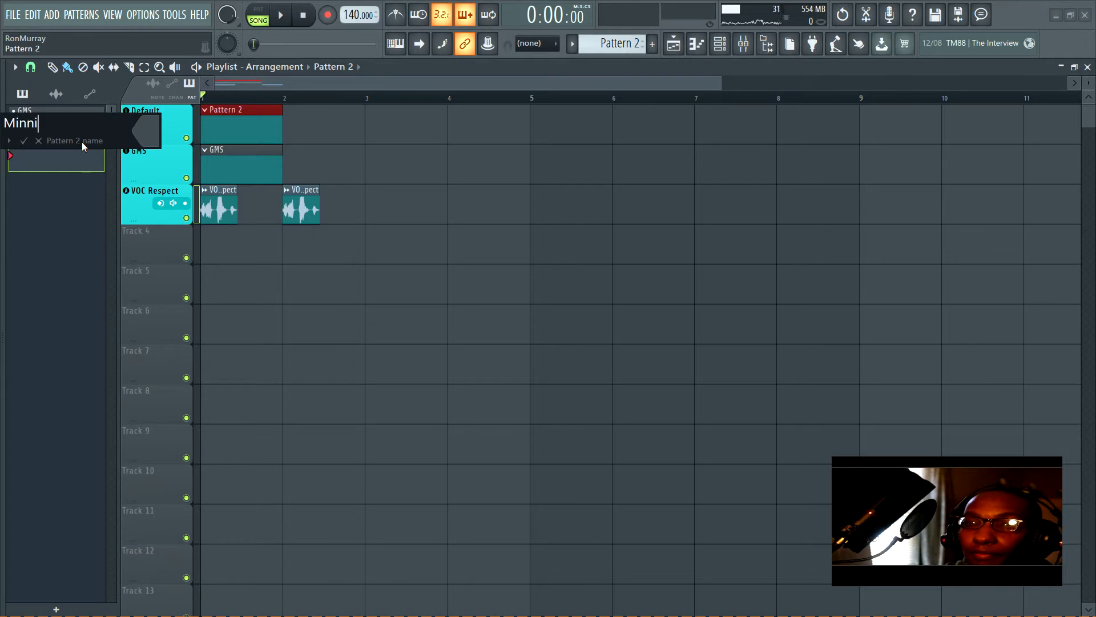
key(BackSpace)
key(BackSpace)
text(isy)
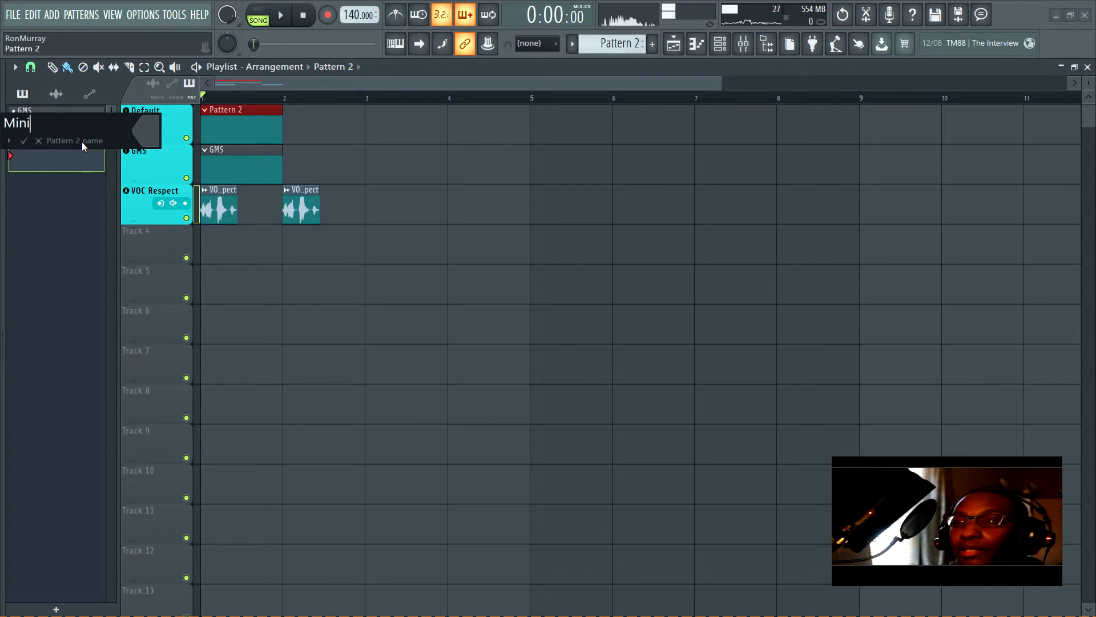
text(nth)
key(Return)
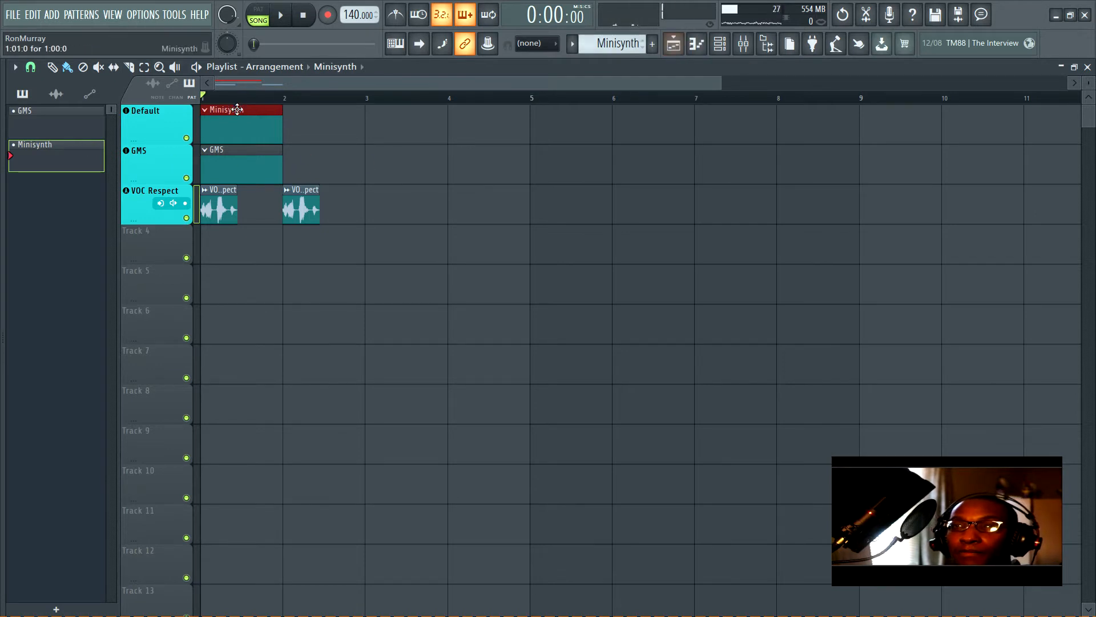
Look at the Default track's synth, close it, and return to the playlist.
click(146, 121)
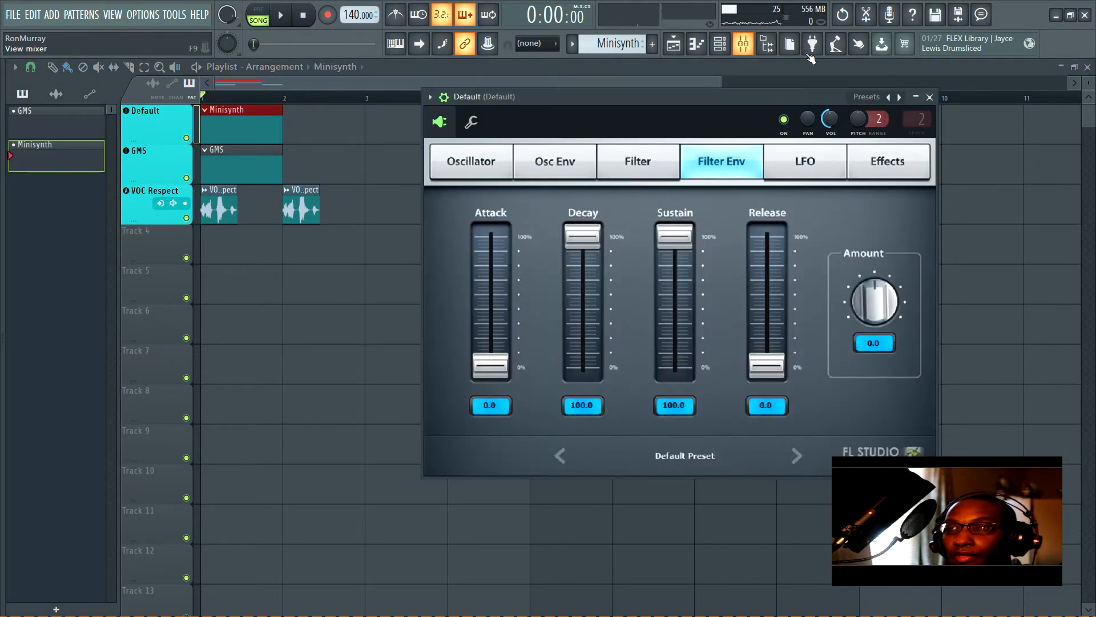
click(929, 97)
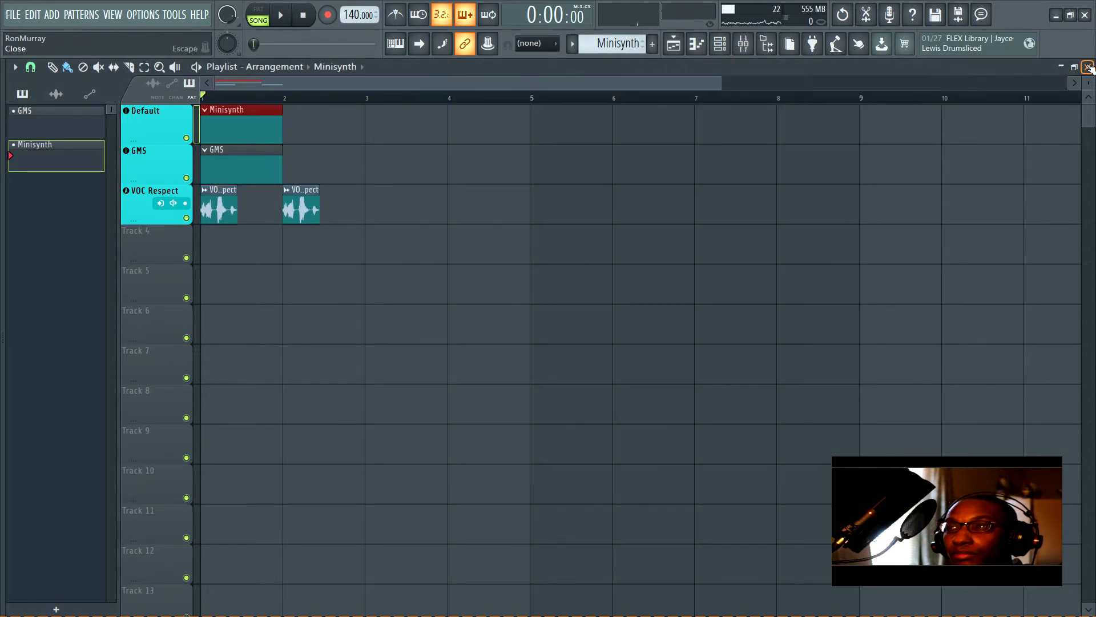
click(1088, 66)
click(673, 44)
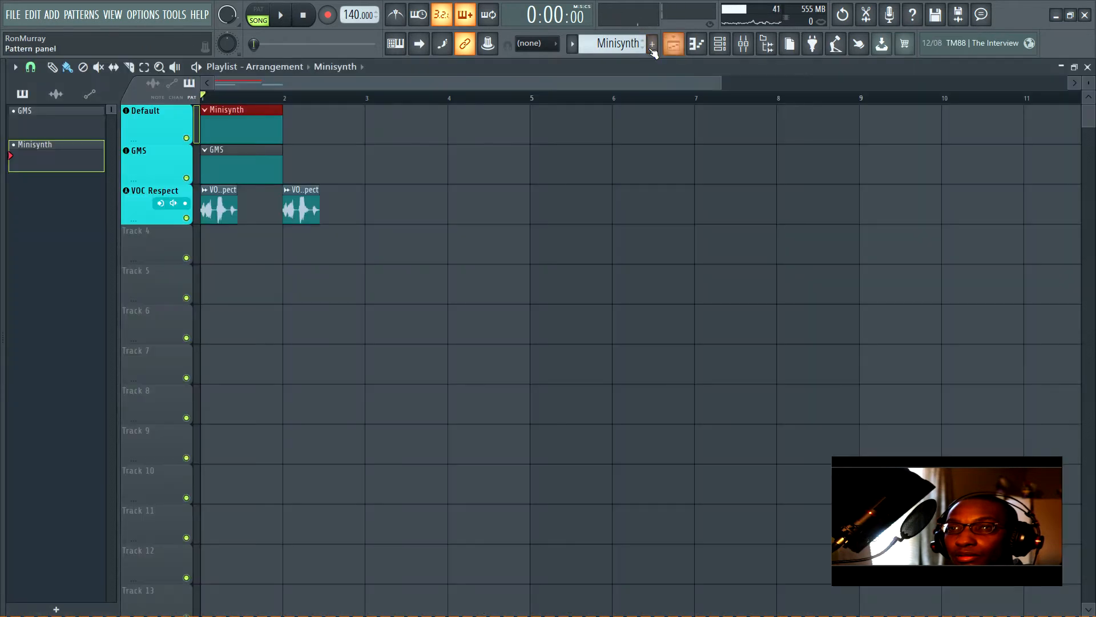
click(679, 45)
Show the mixer and move the VOC Respect track two places earlier, ahead of Default and GMS.
click(745, 46)
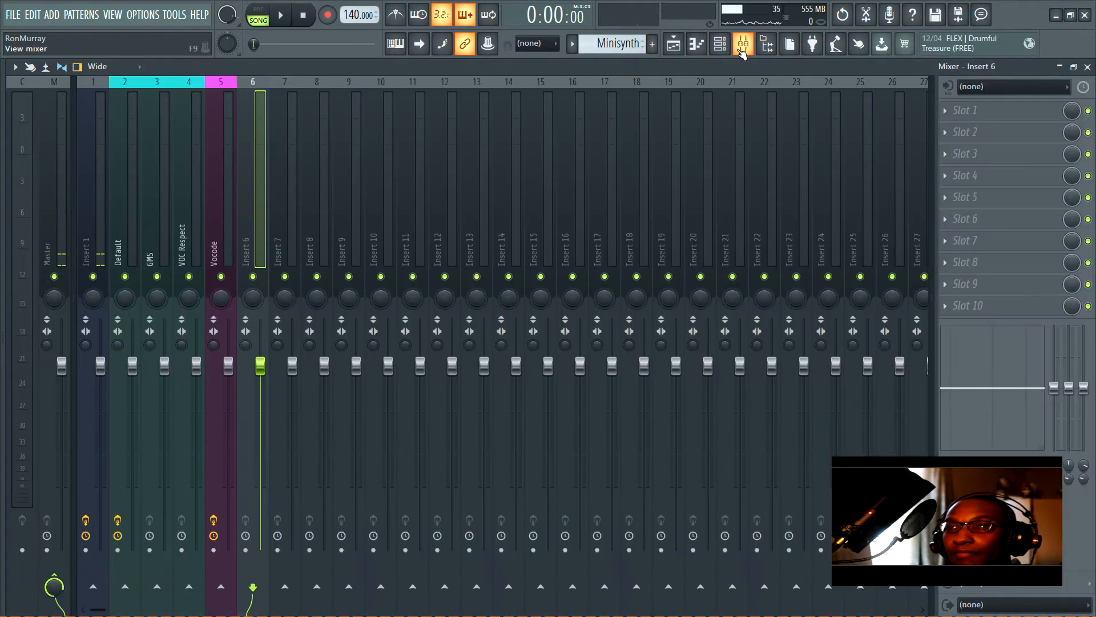
click(133, 128)
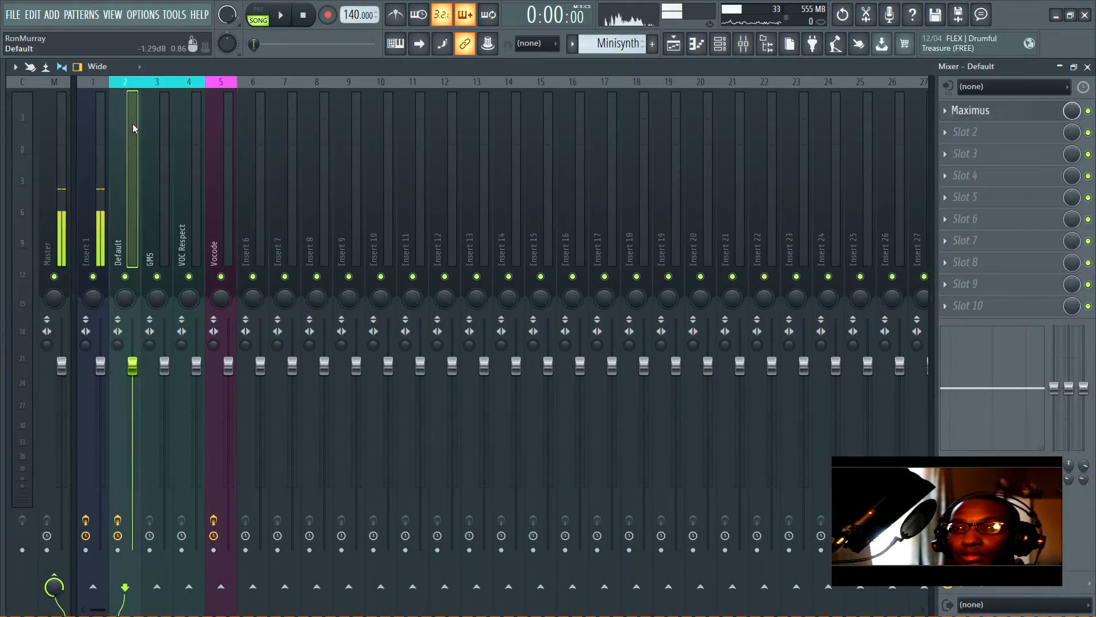
click(187, 133)
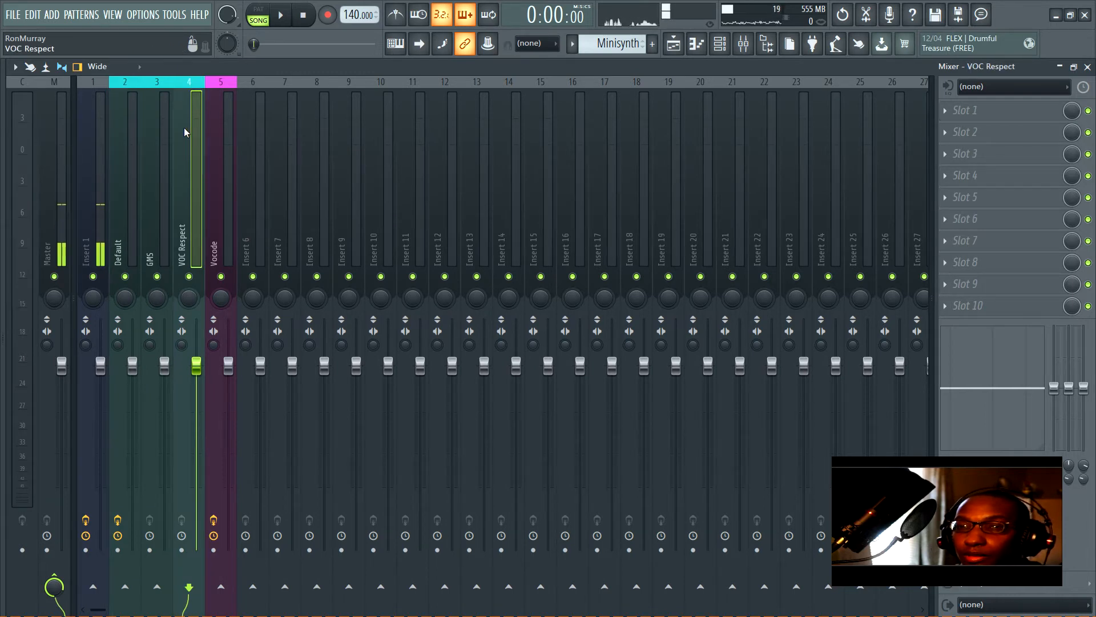
key(alt+Left)
key(alt+Left)
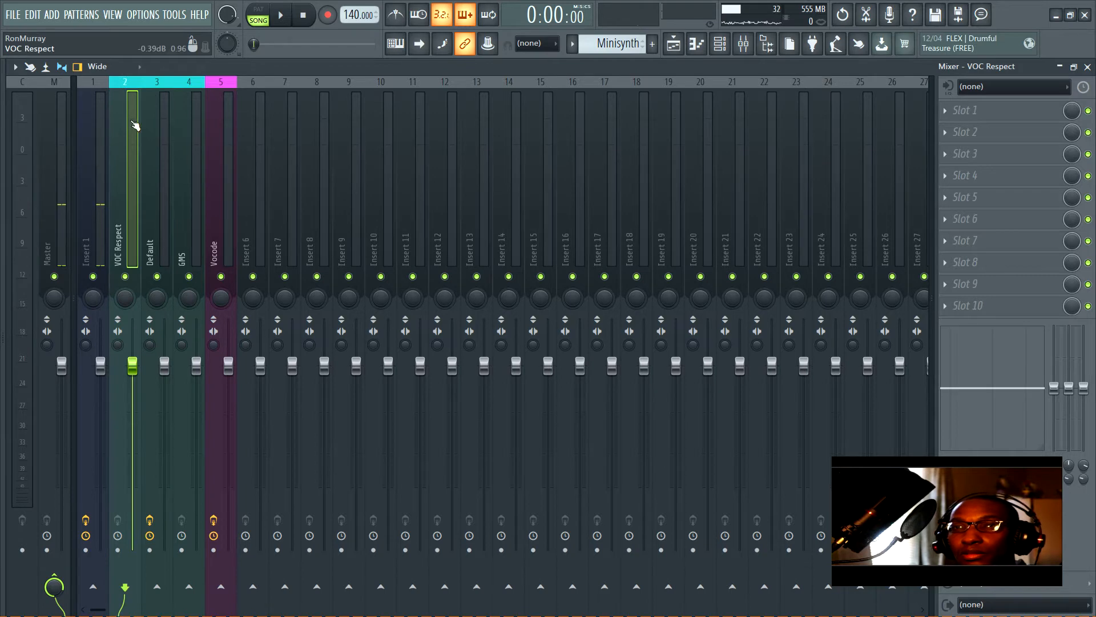
Recolor the VOC Respect mixer track red.
key(F2)
click(294, 181)
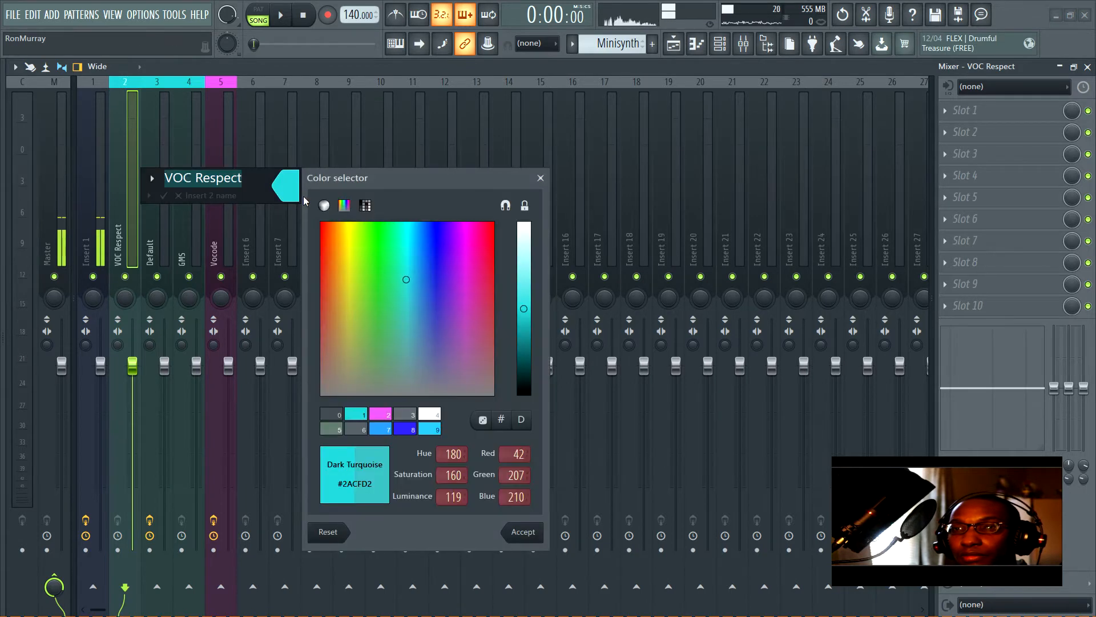
click(327, 232)
click(522, 531)
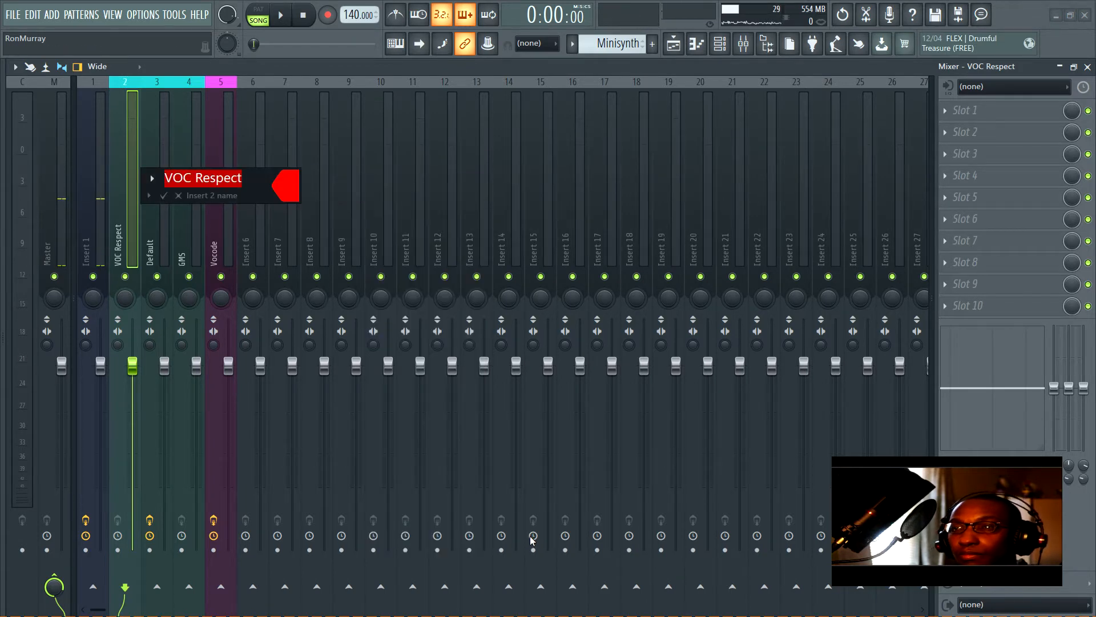
key(Return)
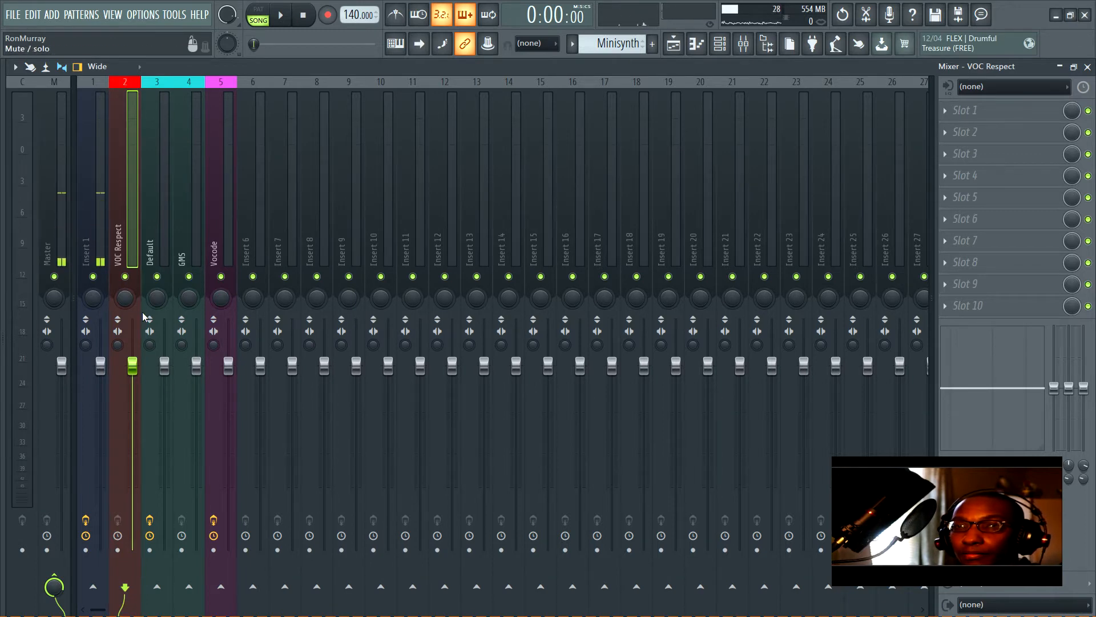
Route the VOC Respect and Default mixer tracks only to the Vocode track.
click(221, 588)
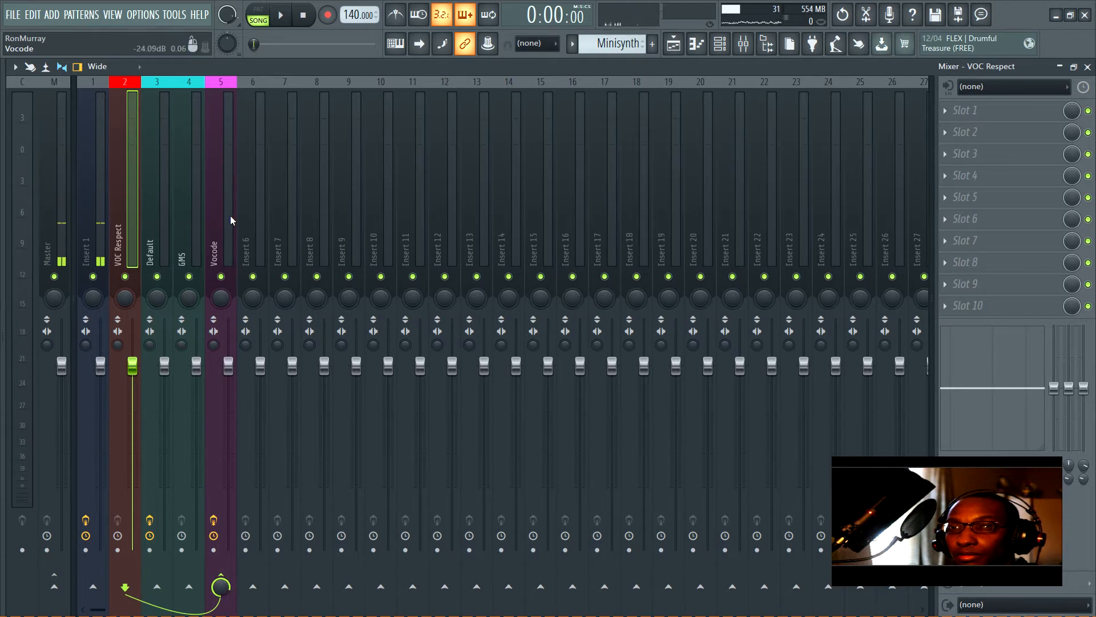
click(152, 202)
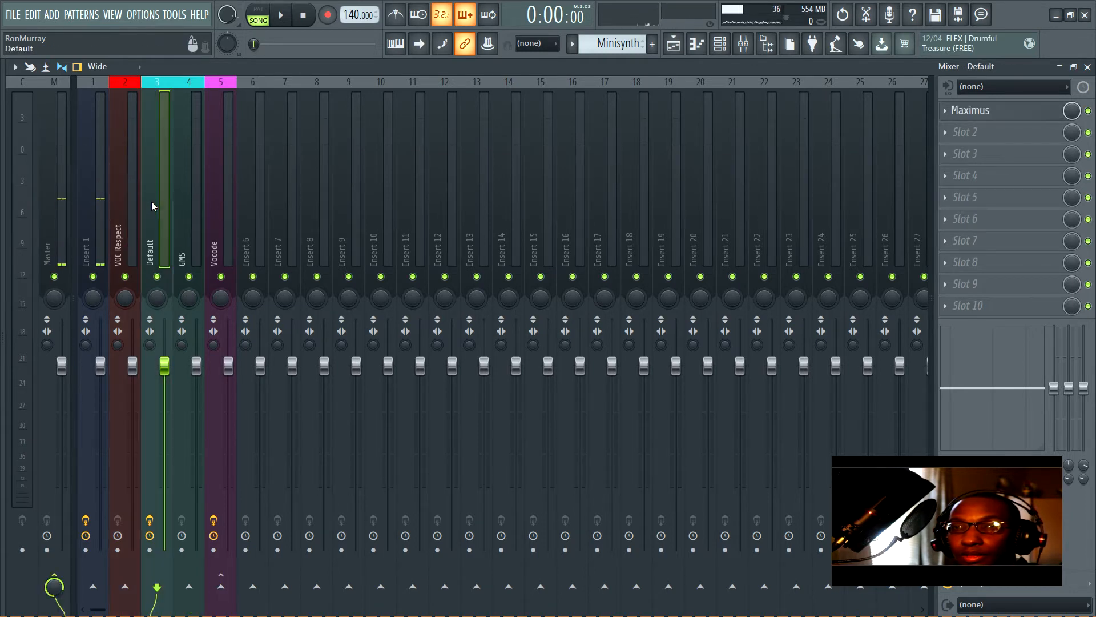
click(221, 586)
Open Fruity Vocoder on the Vocode track and examine its left/right carrier and modulator location setting.
click(218, 201)
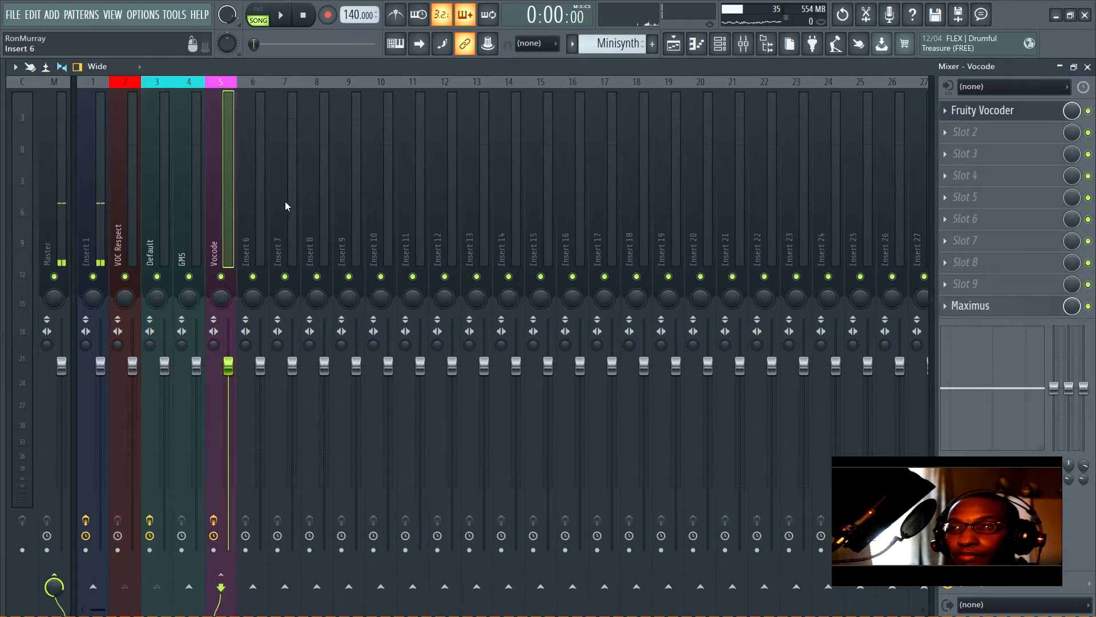
click(1023, 110)
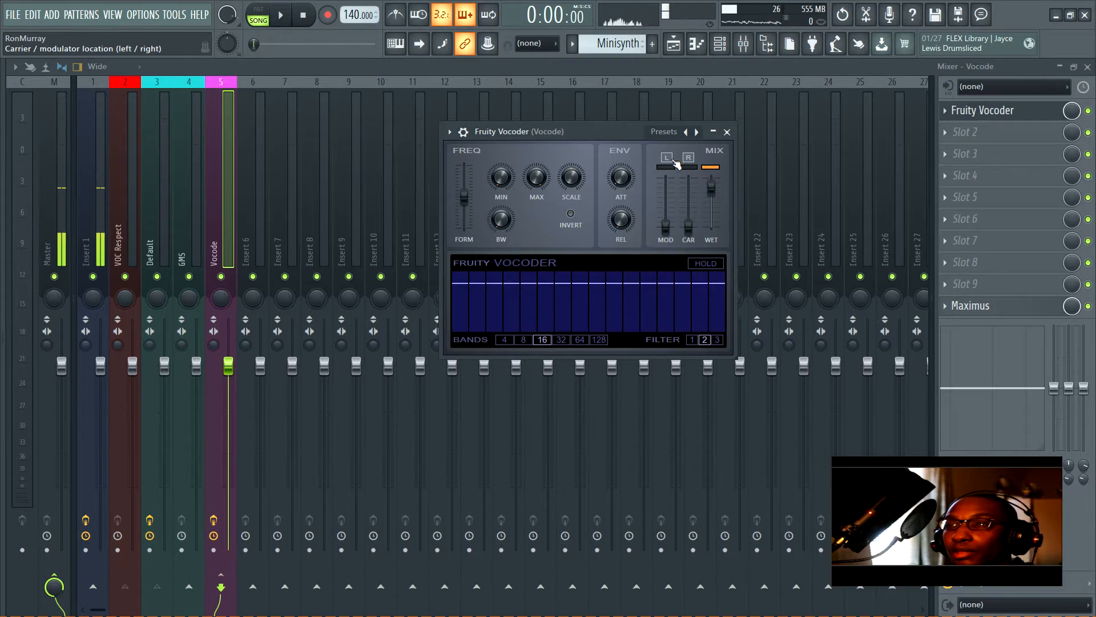
click(695, 163)
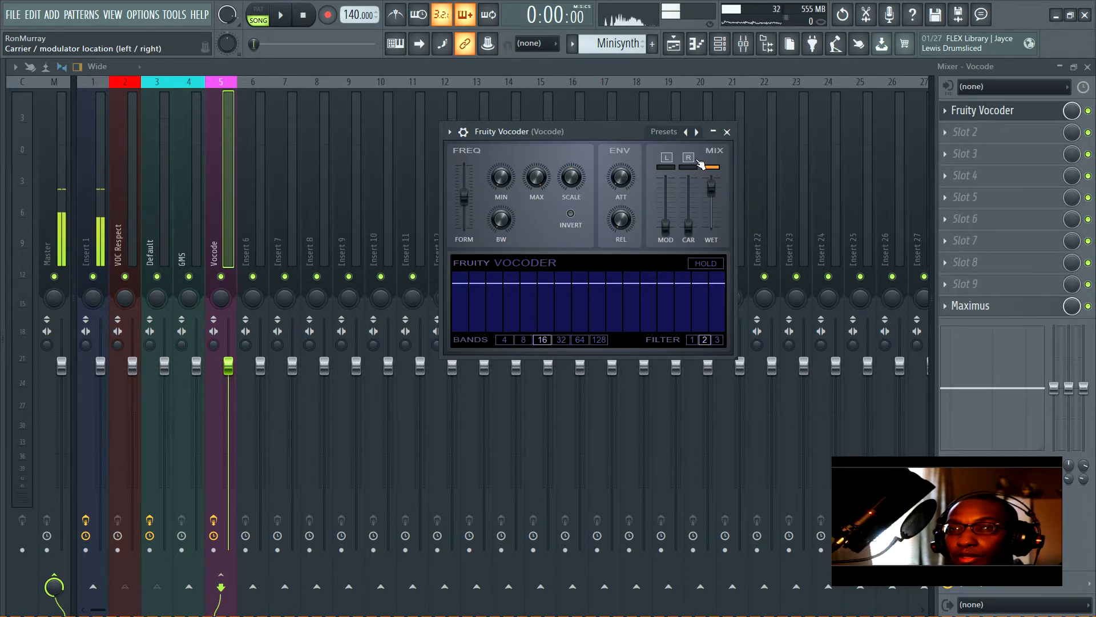
Pan the VOC Respect mixer track 100% left and the Default track fully right.
click(156, 203)
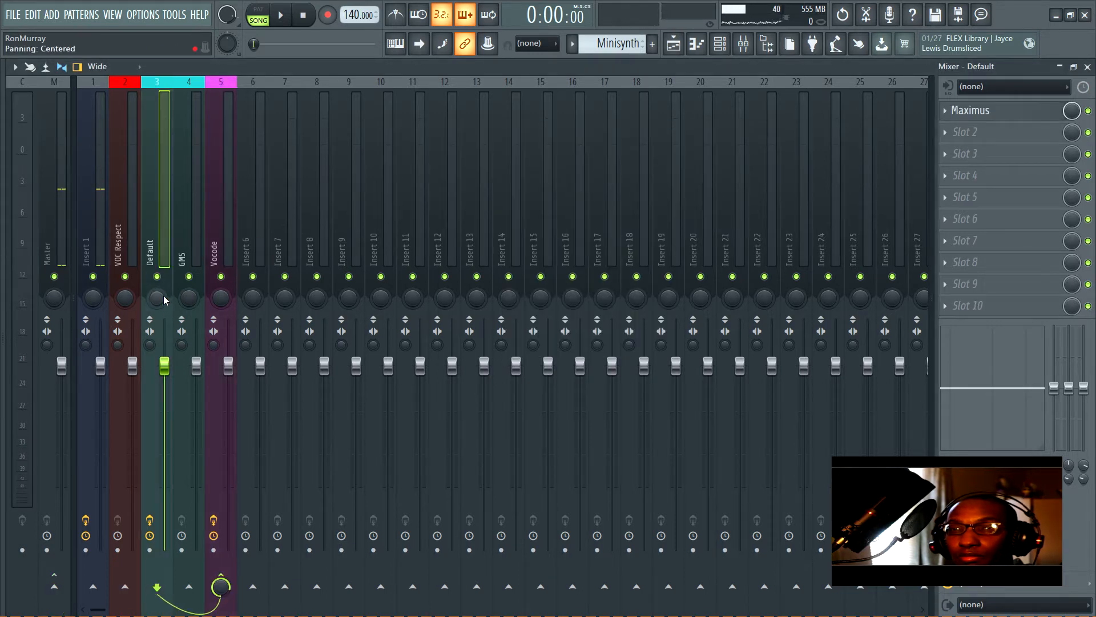
click(132, 218)
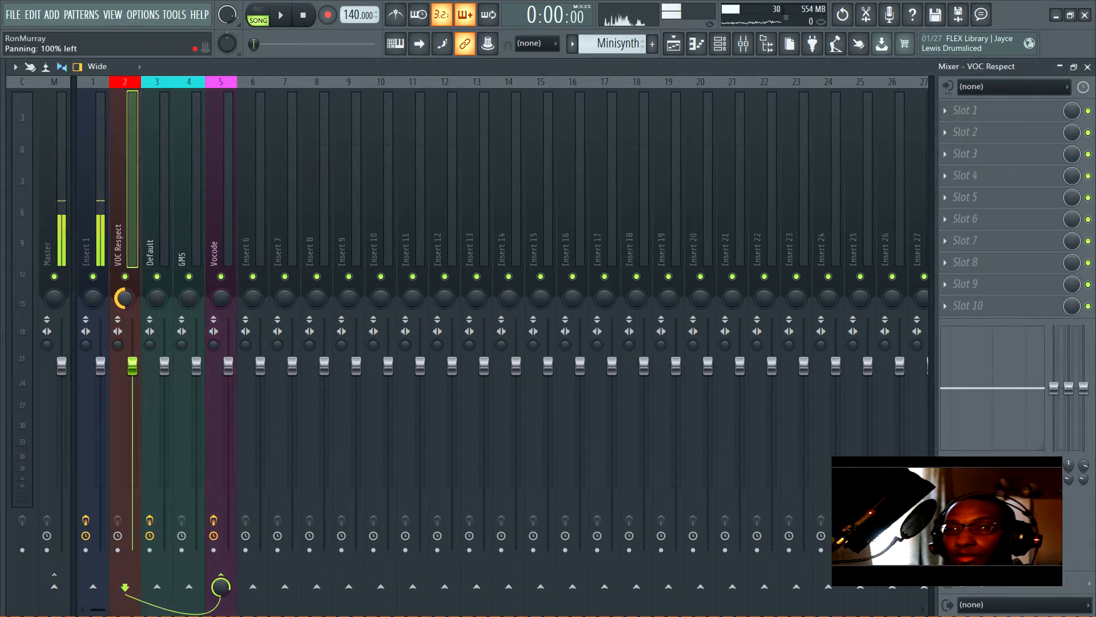
click(155, 299)
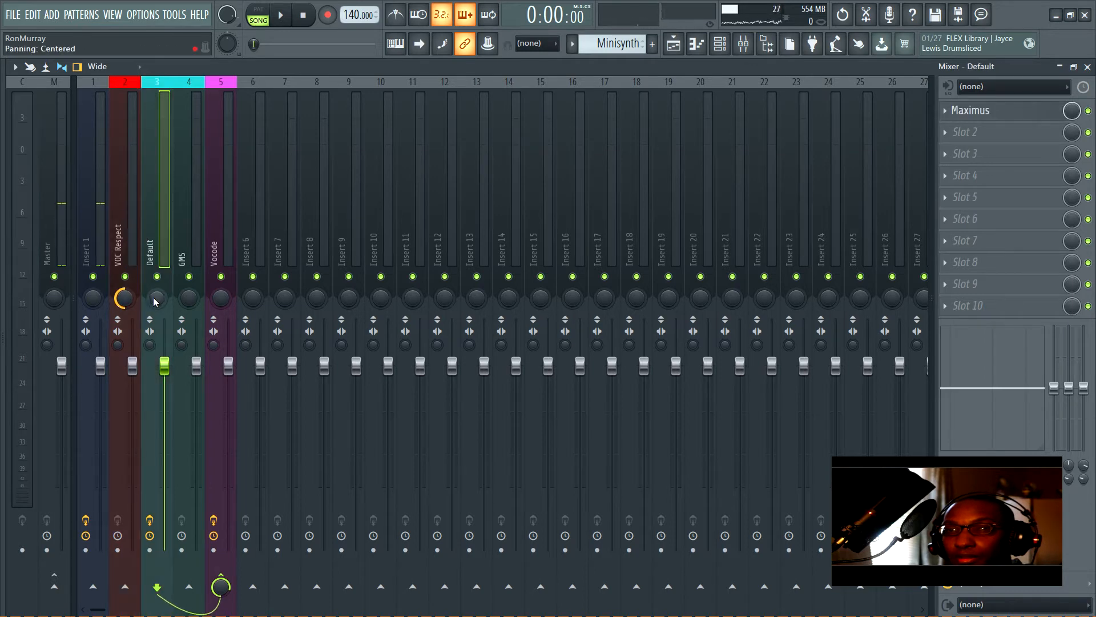
drag(157, 298, 157, 274)
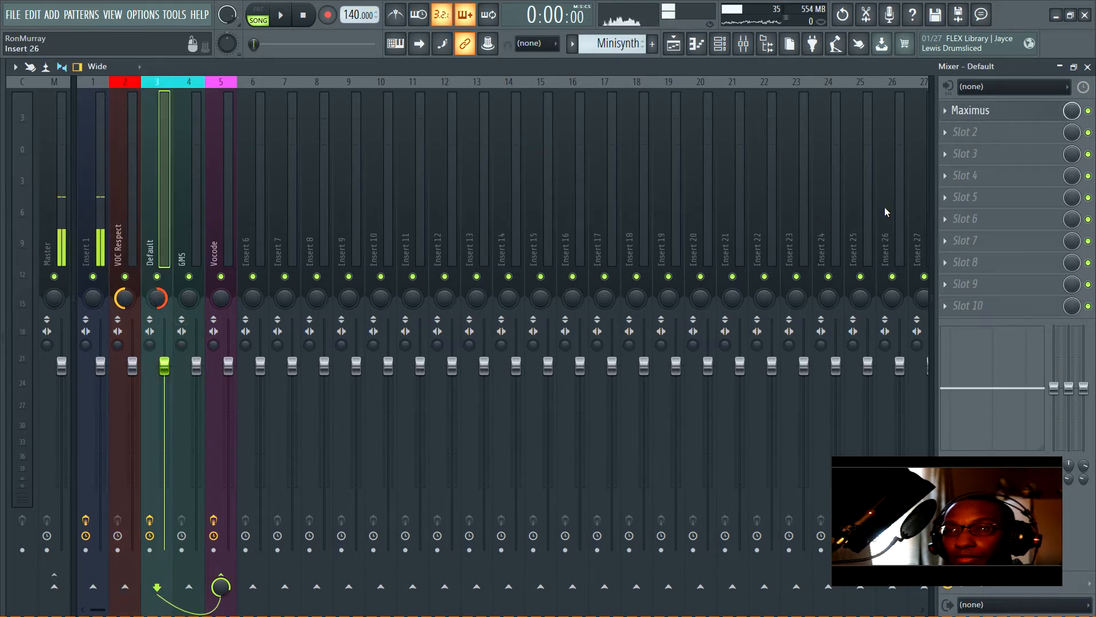
Open Fruity Vocoder on the Vocode track, inspect its modulator, carrier and wet settings, and play the song to watch the bands.
click(221, 147)
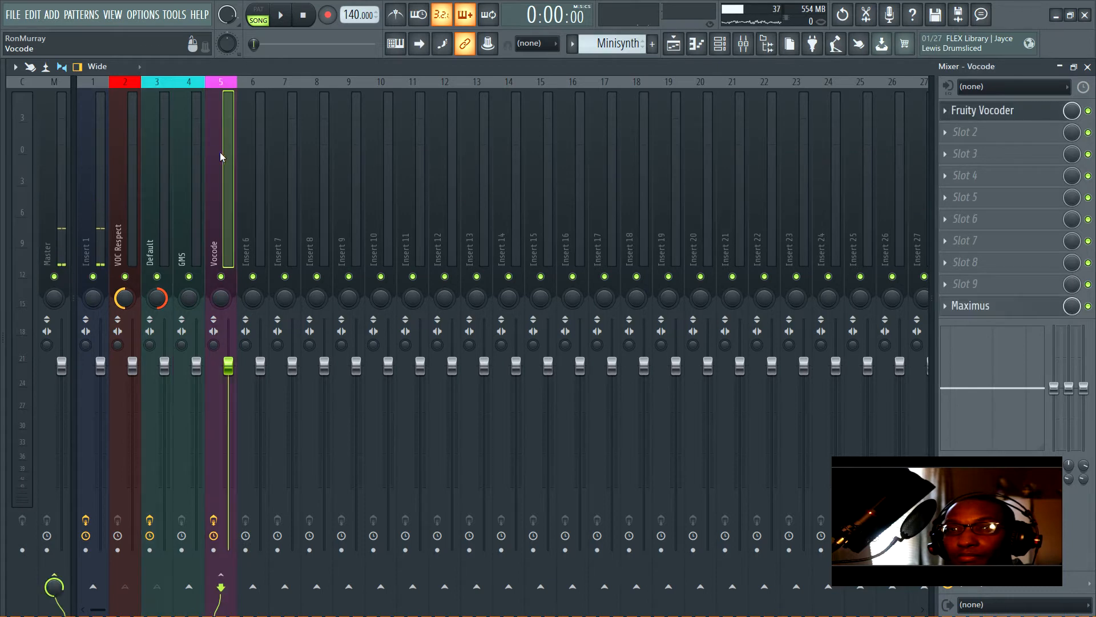
click(996, 110)
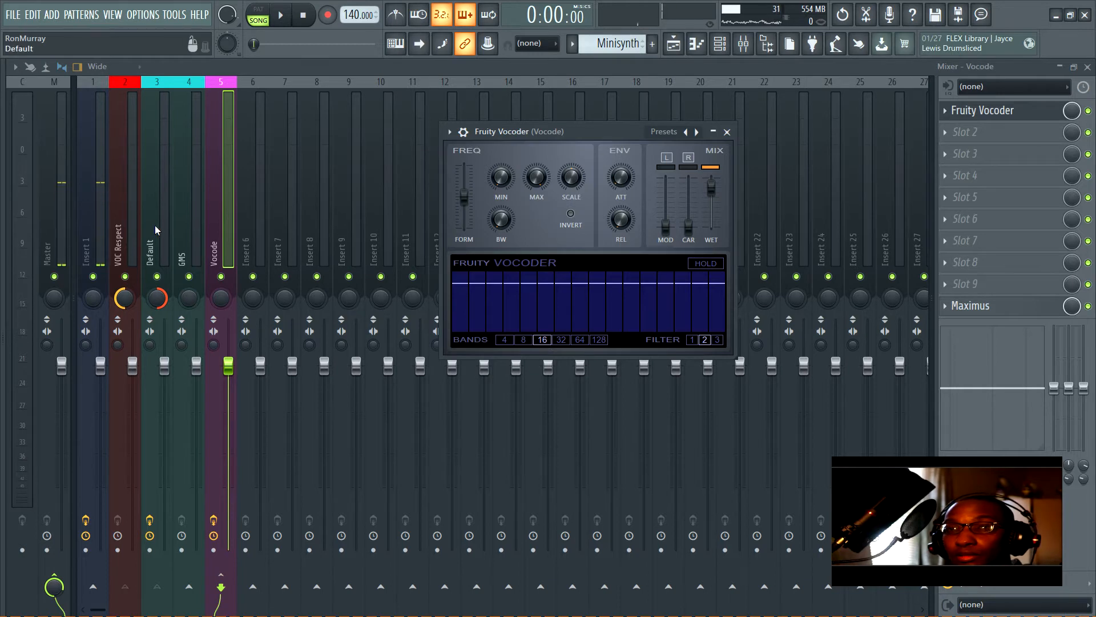
click(689, 159)
click(691, 159)
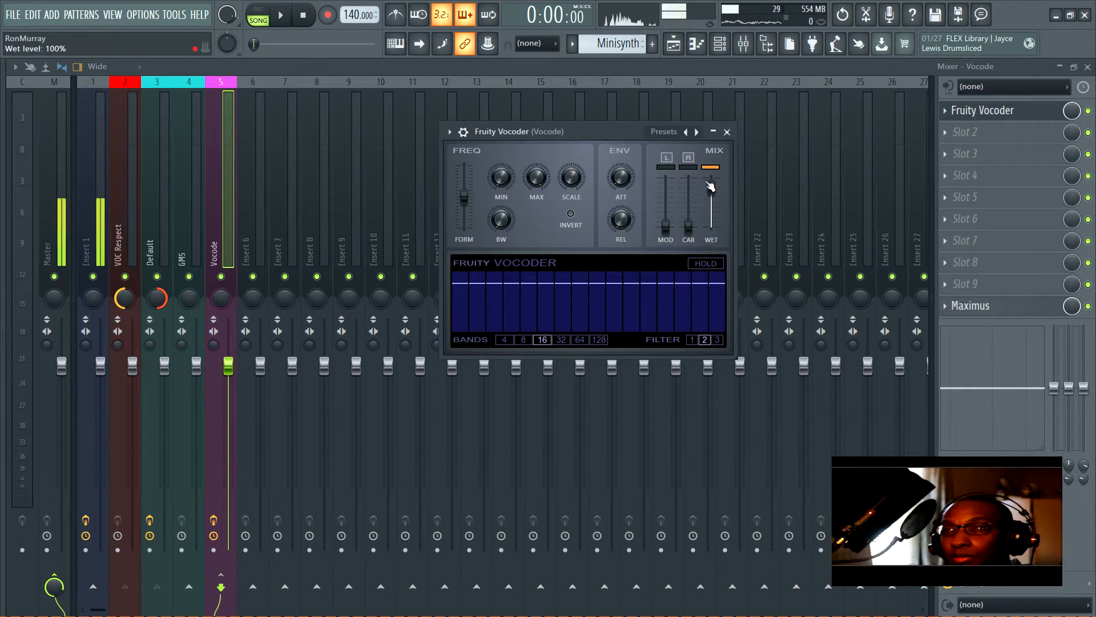
drag(714, 192, 711, 190)
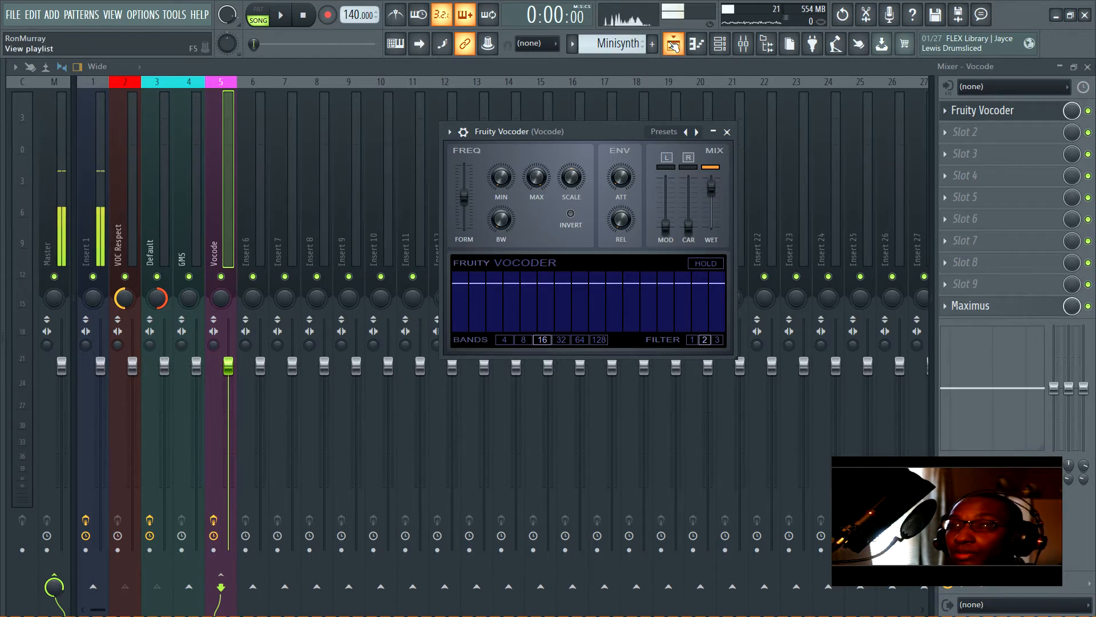
key(space)
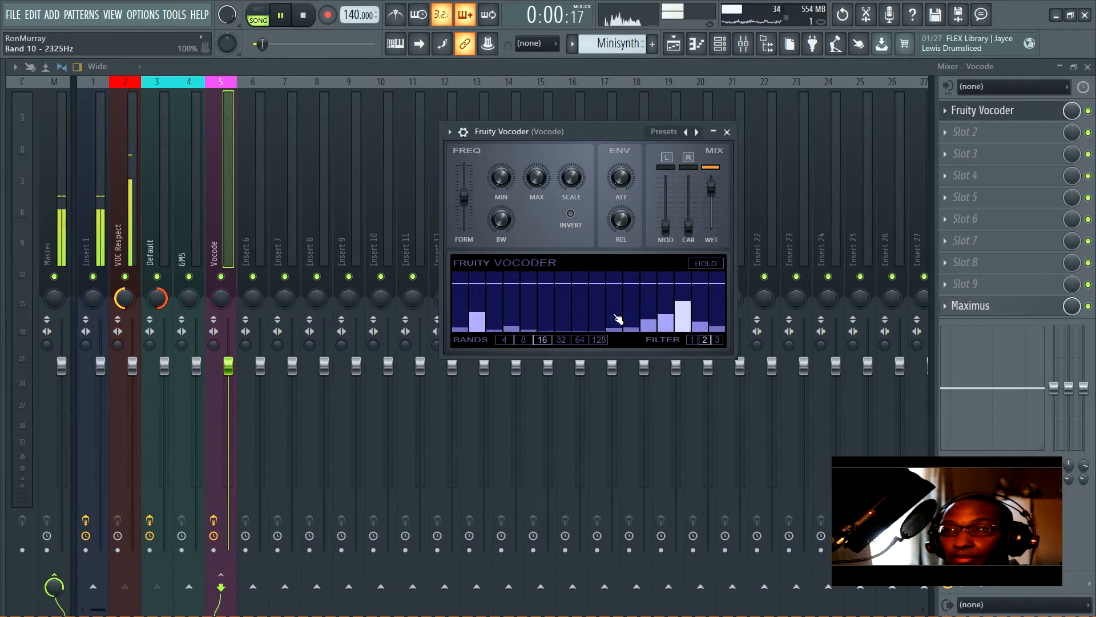
key(space)
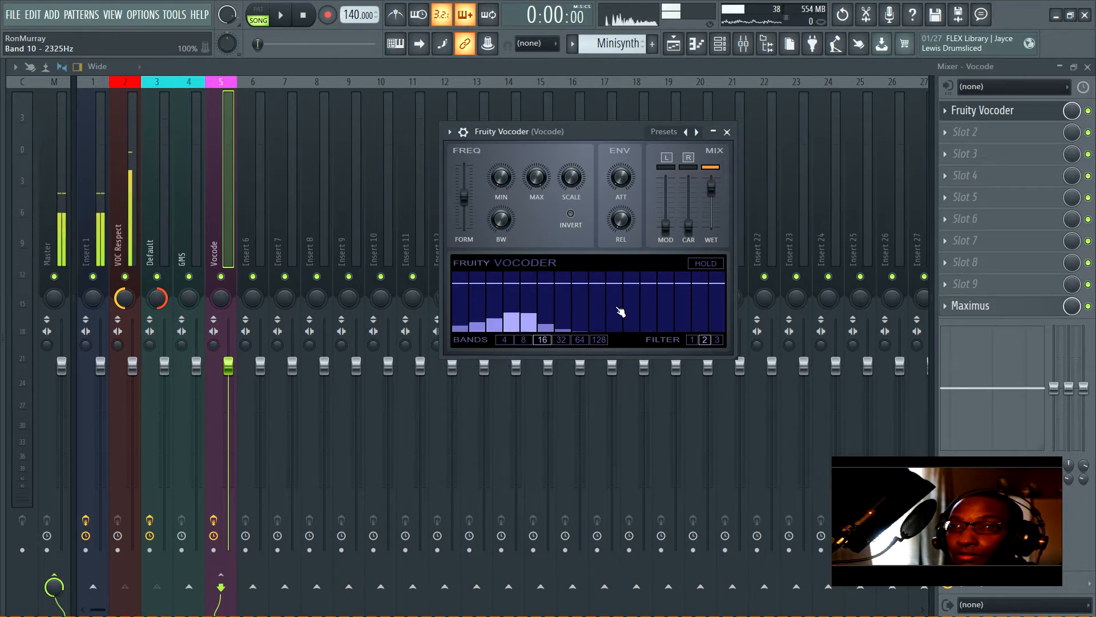
Add a two-bar C5 note at the start of the Minisynth pattern for the Default synth, and return to the mixer.
click(698, 45)
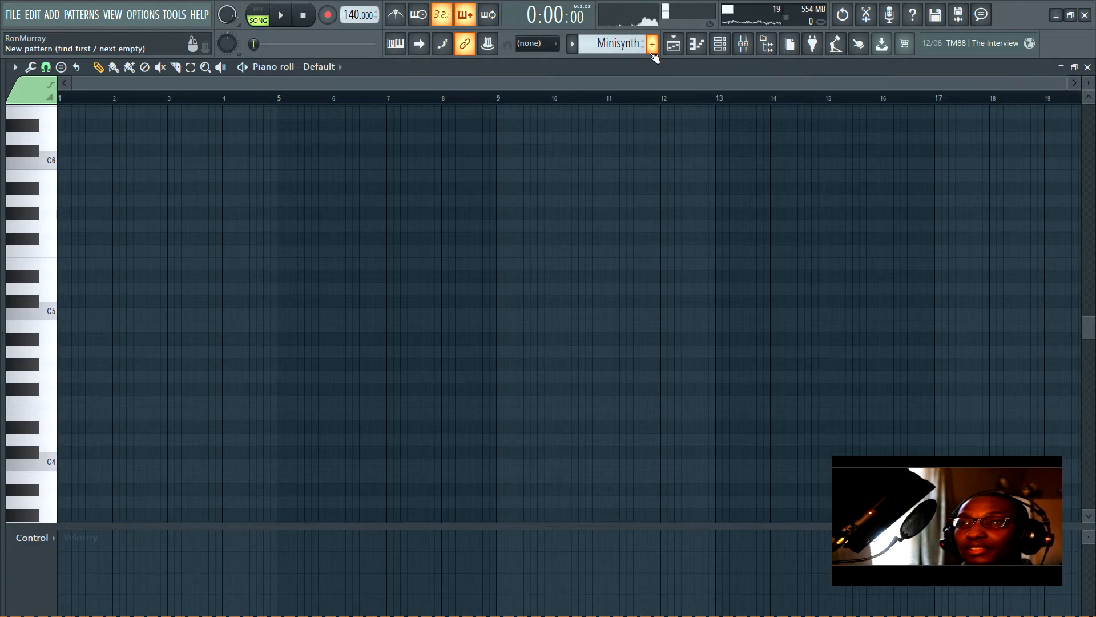
click(1088, 67)
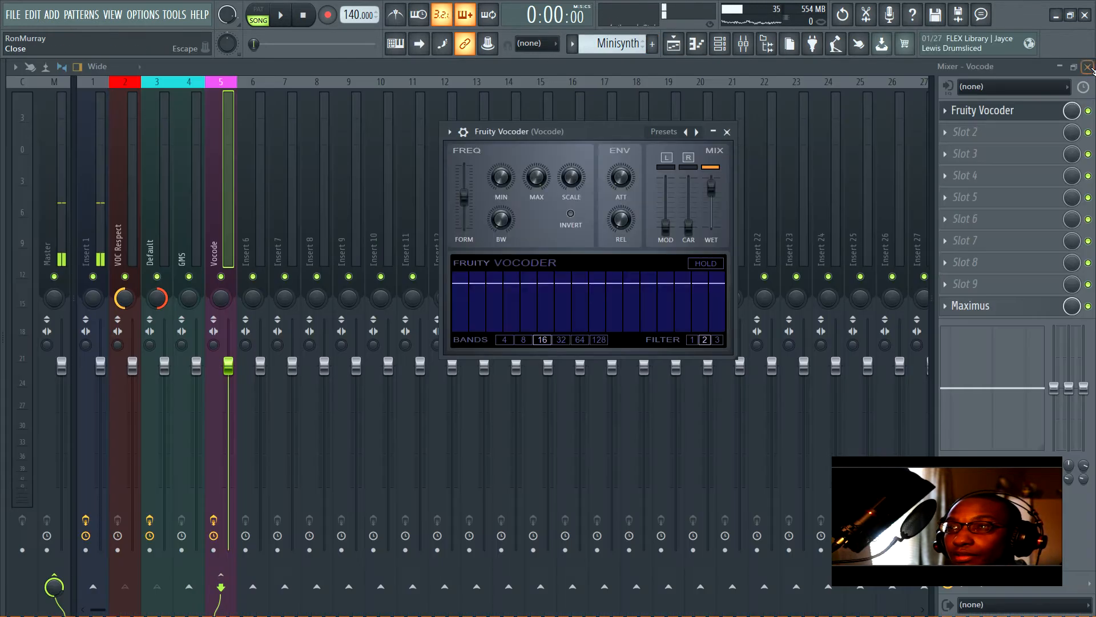
click(674, 44)
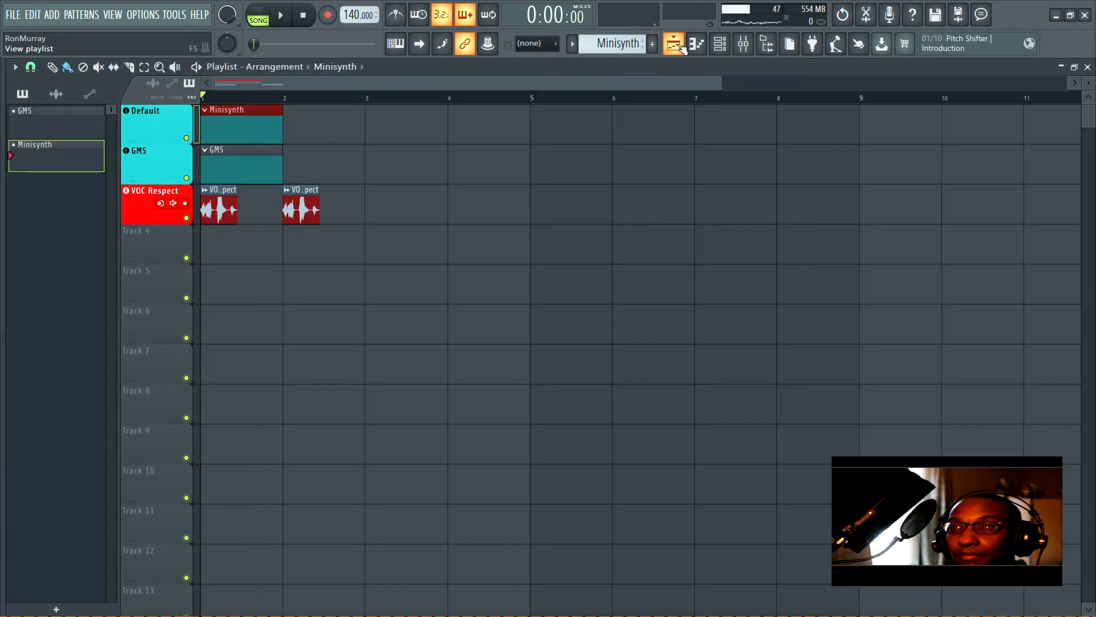
double_click(225, 131)
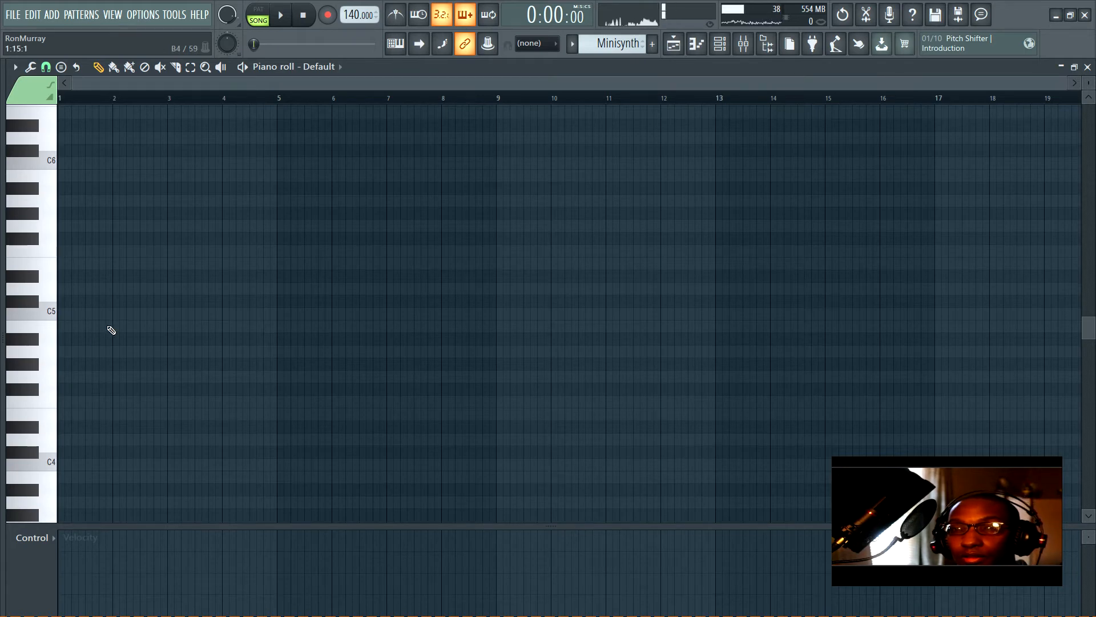
scroll(126, 323, down, 3)
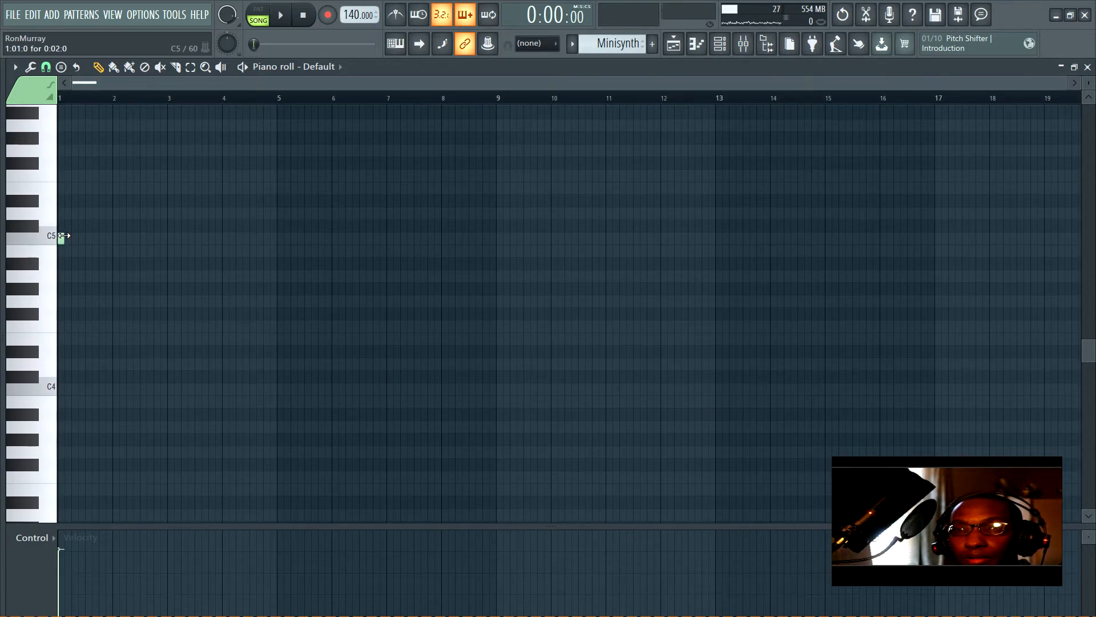
drag(92, 238, 156, 248)
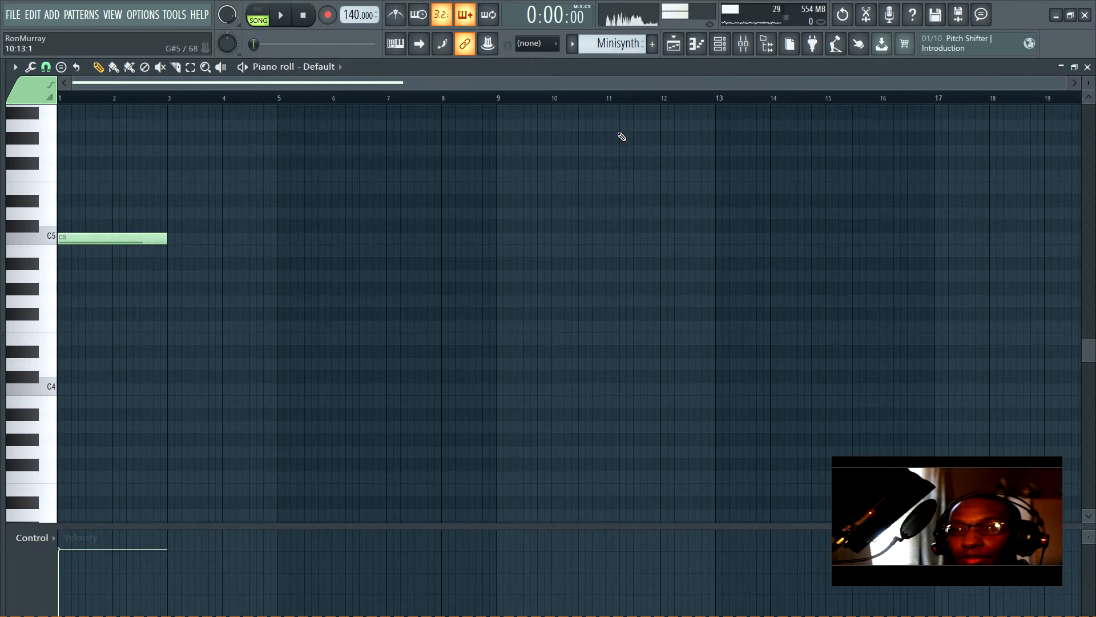
click(674, 42)
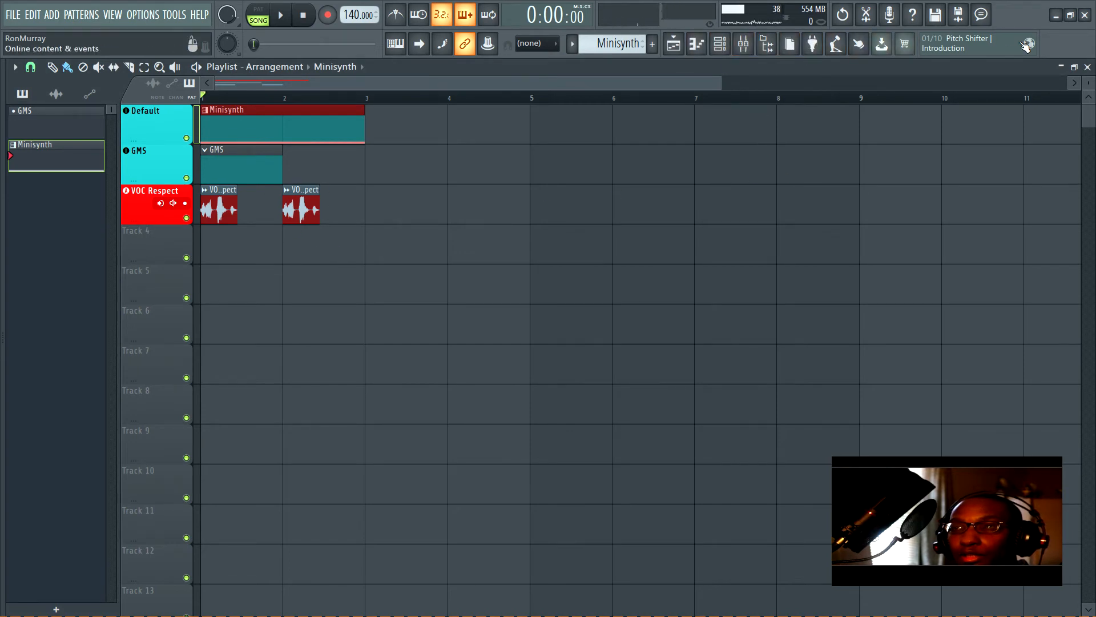
click(1089, 67)
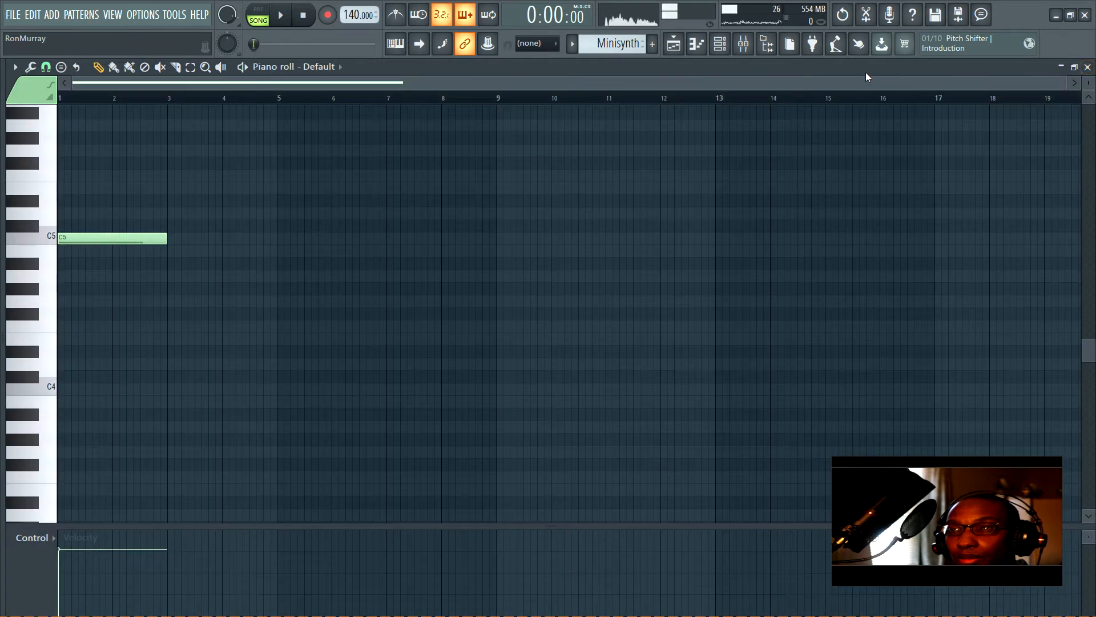
click(1088, 67)
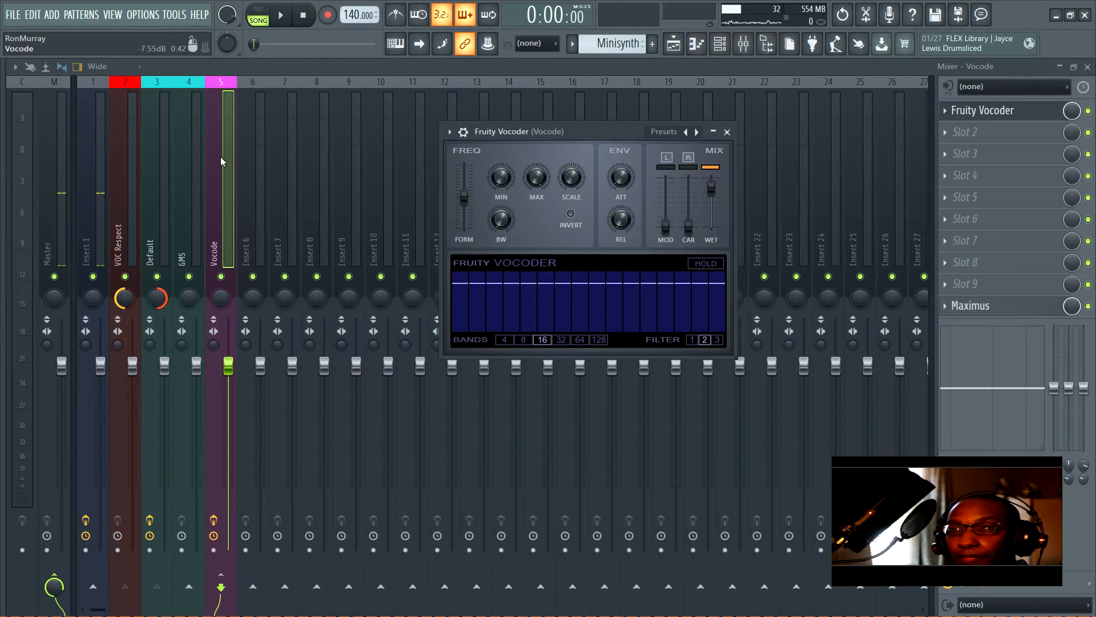
Play the song with the Default mixer track muted to compare the vocoder output, and unmute the track before stopping playback.
click(157, 276)
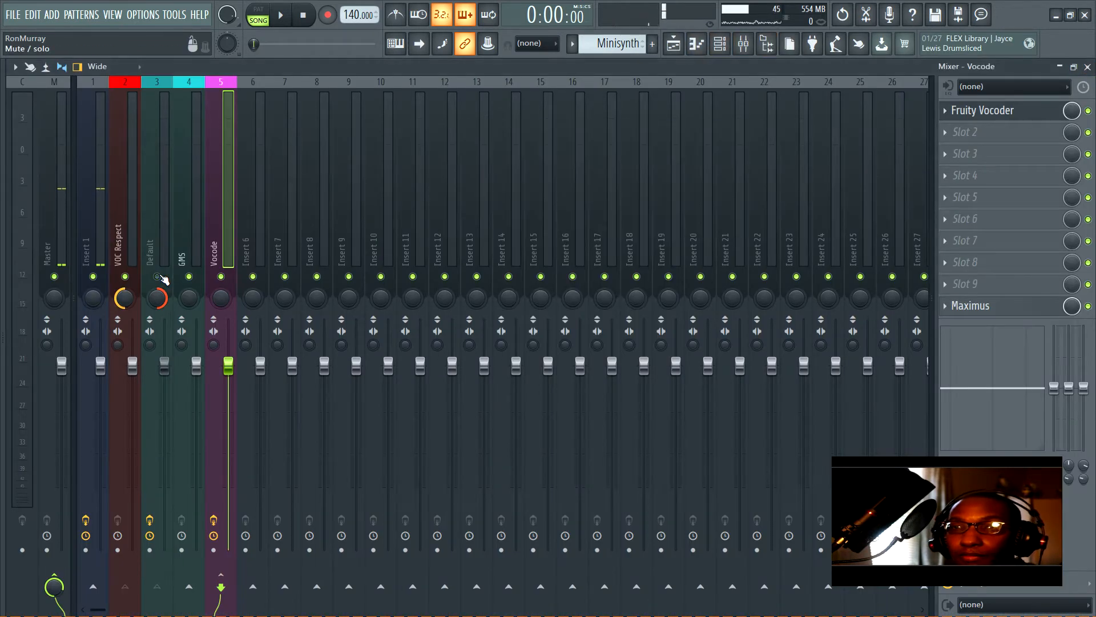
key(space)
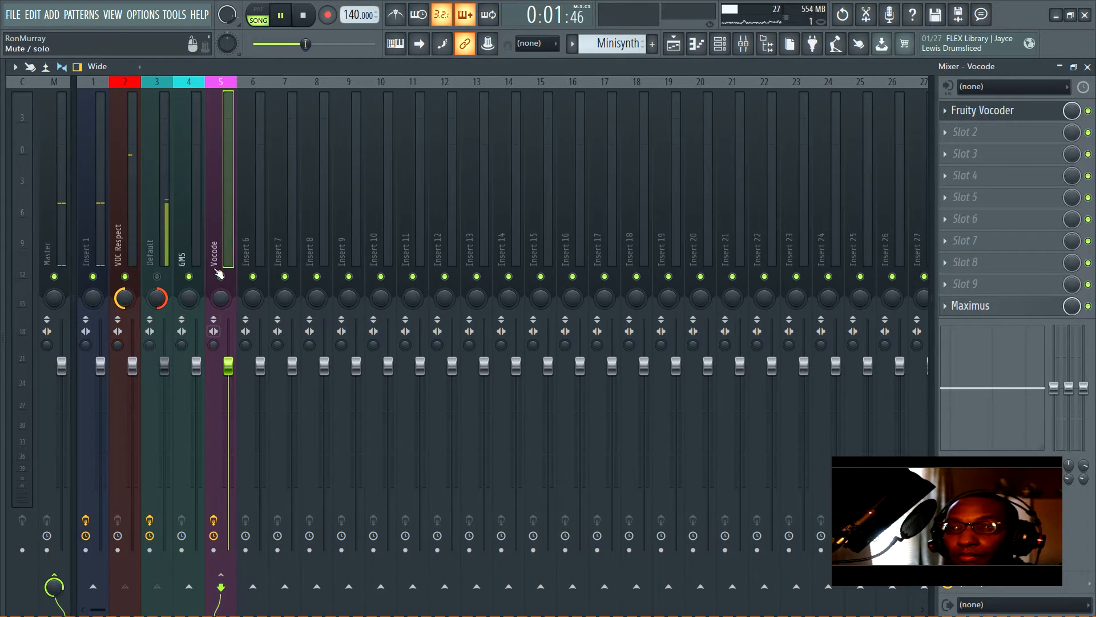
click(985, 112)
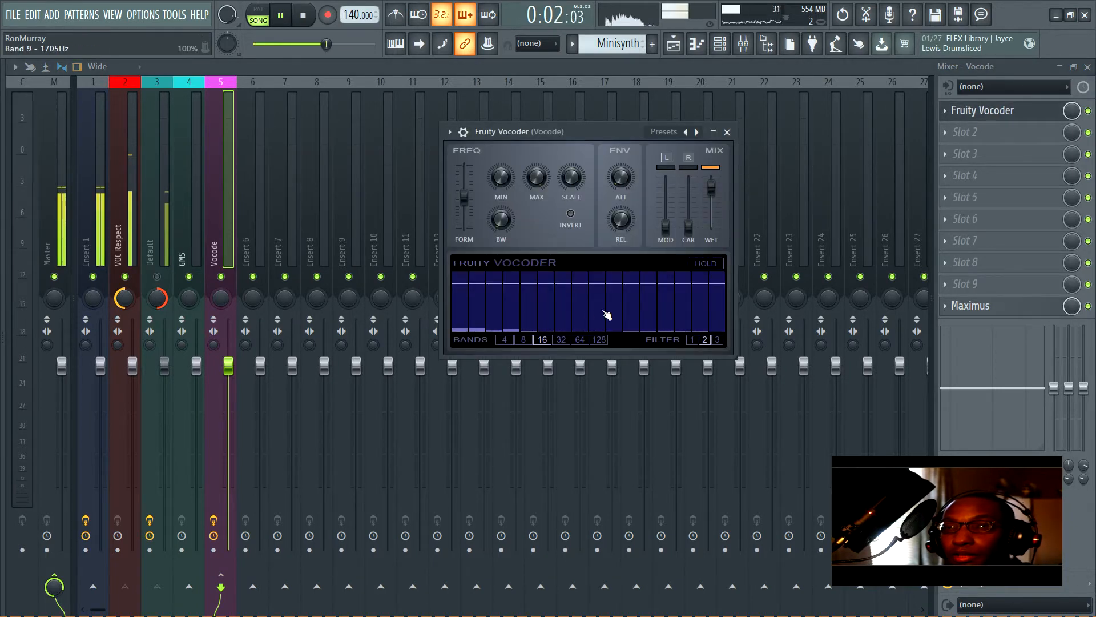
click(158, 277)
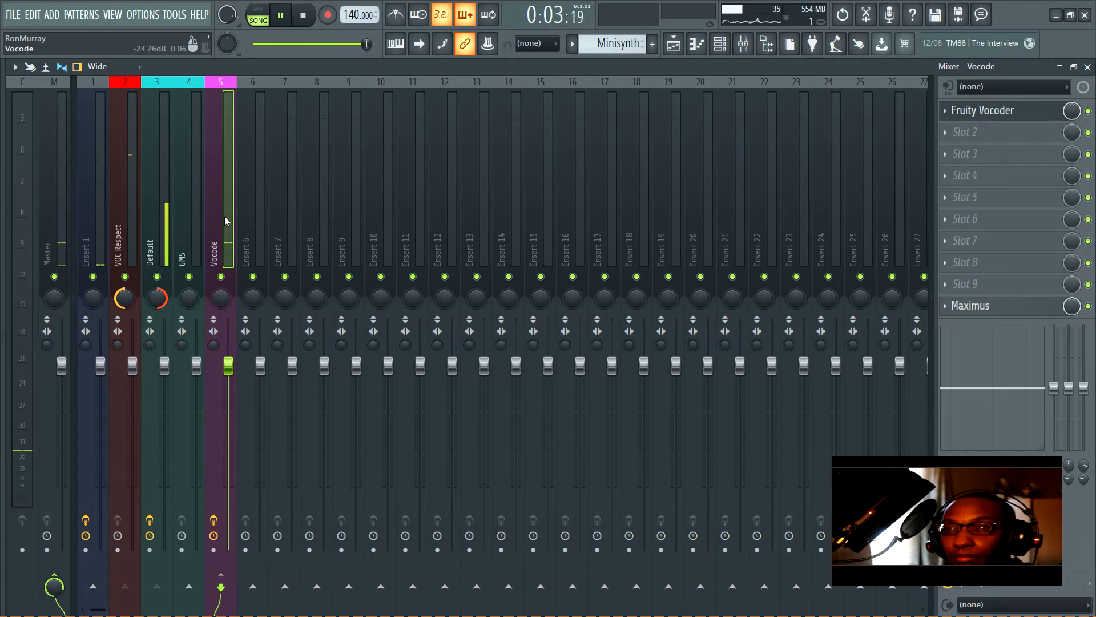
key(space)
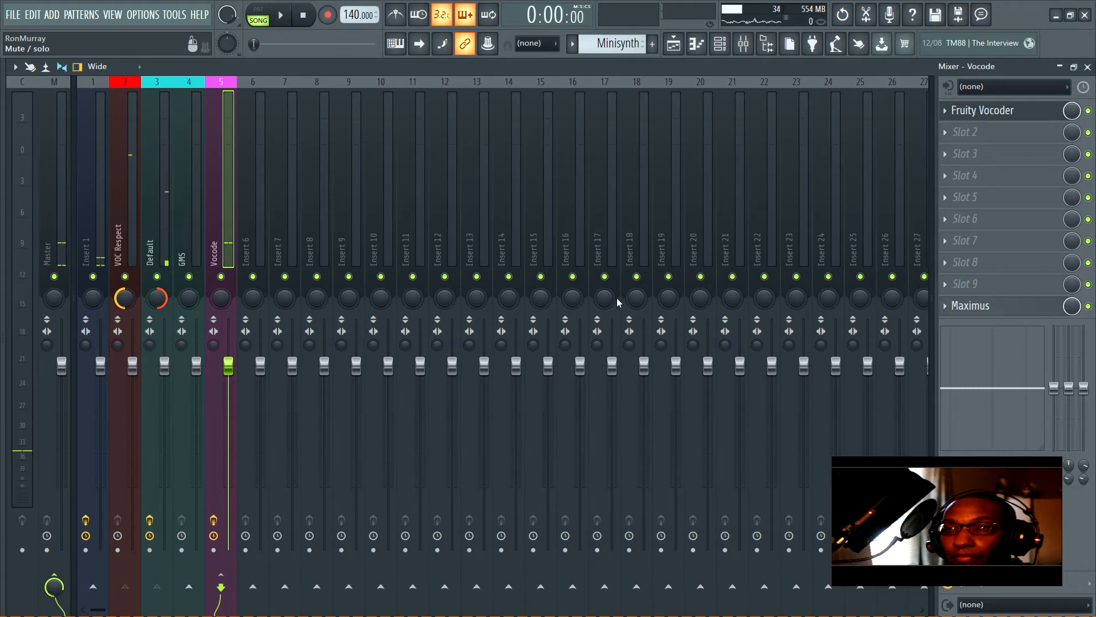
Bypass Maximus on the Vocode track and raise the Default mixer track's volume fader while auditioning the song.
click(1088, 307)
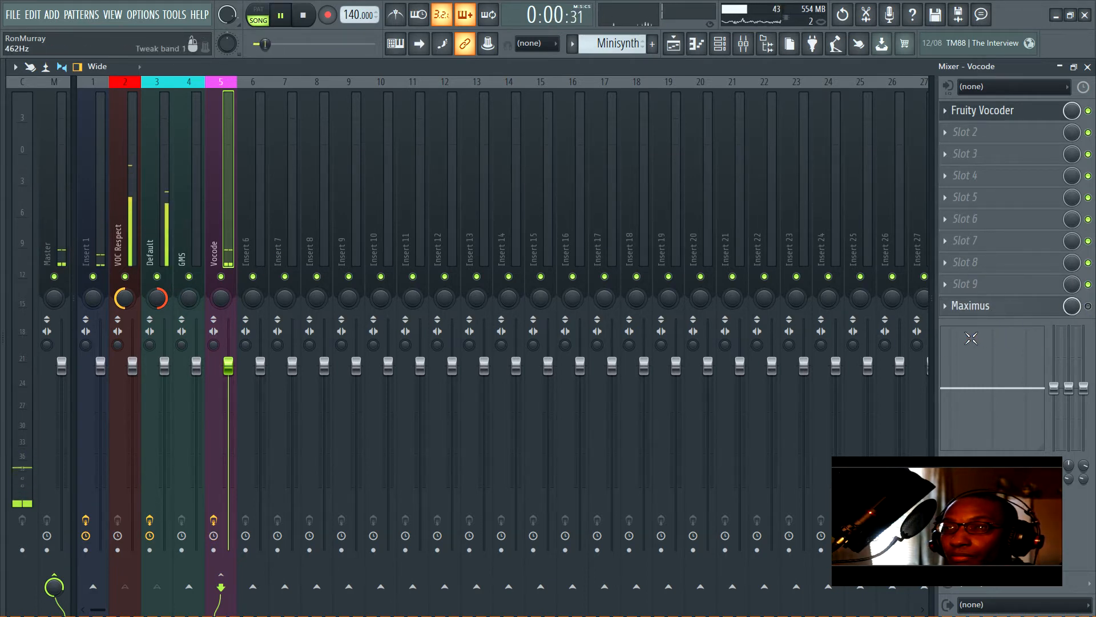
click(161, 226)
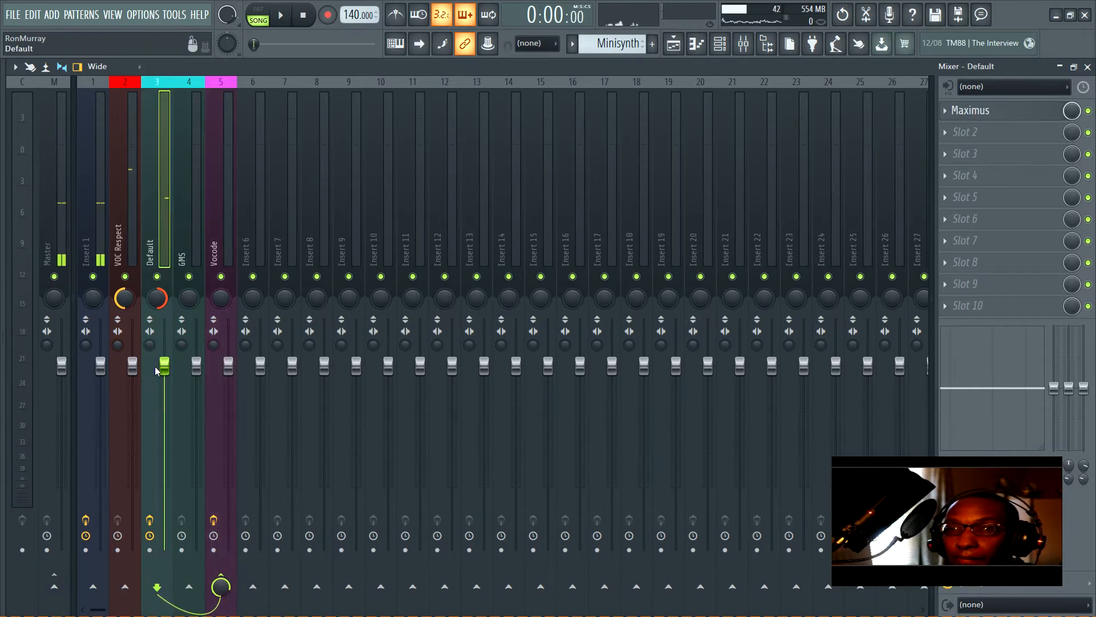
key(space)
drag(156, 370, 164, 331)
key(space)
Add Fruity Balance after Fruity Vocoder on the Vocode track and raise its volume to 1.9 dB while auditioning the song.
click(229, 220)
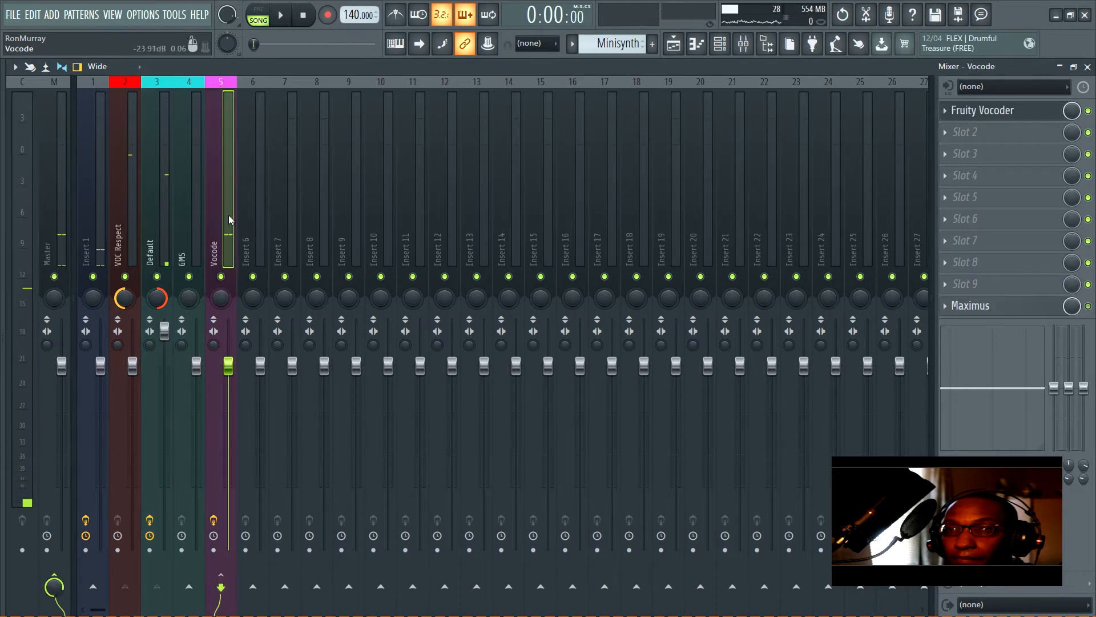
click(999, 110)
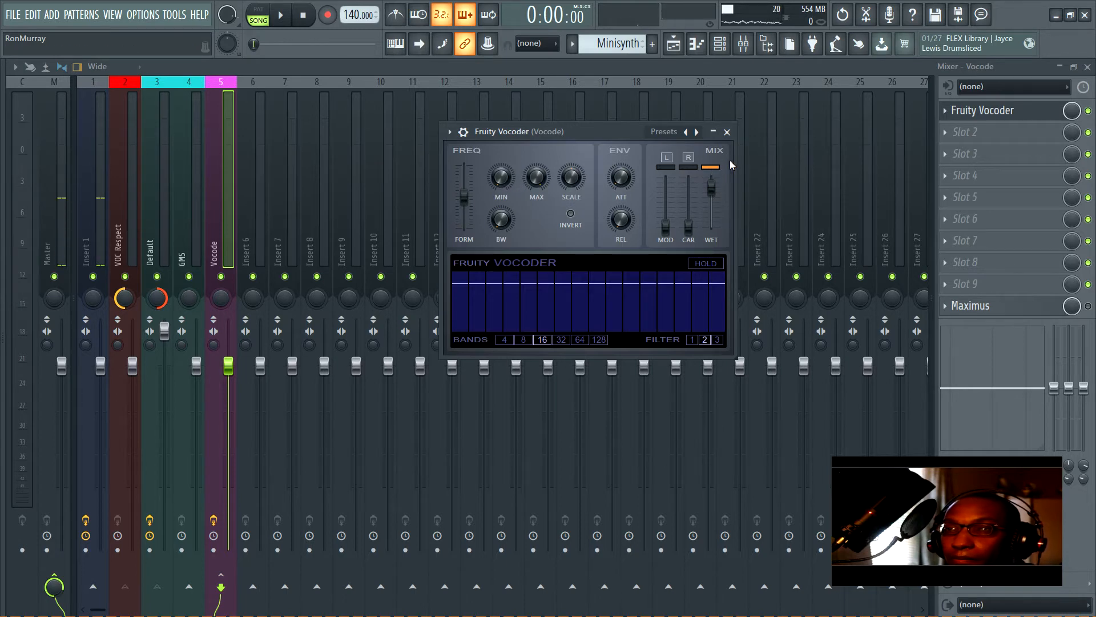
click(962, 132)
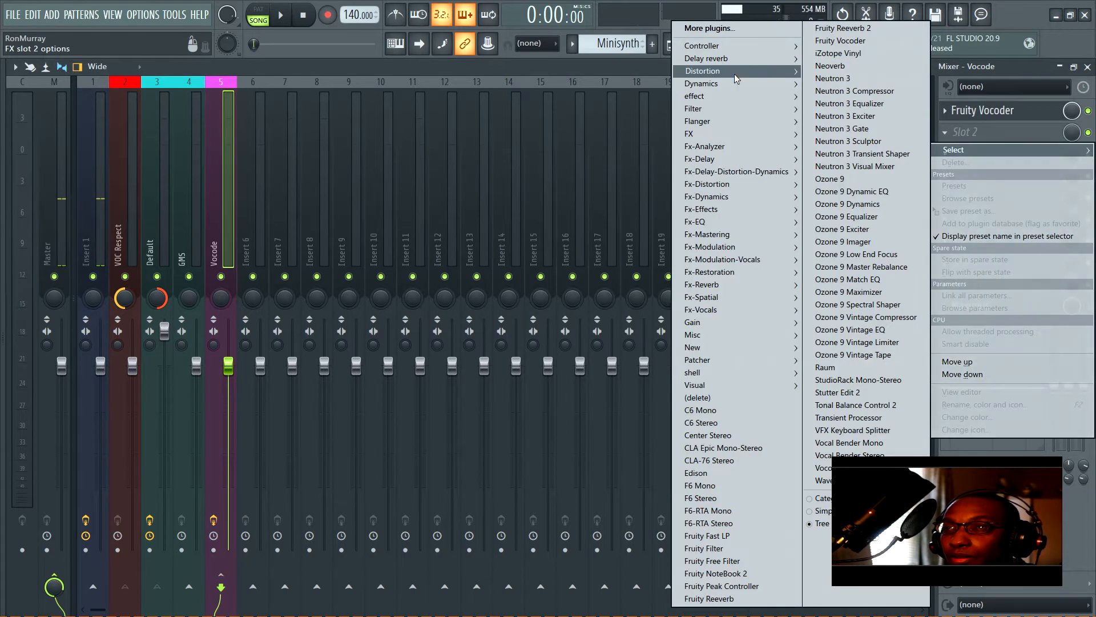
mouse_move(720, 174)
mouse_move(716, 324)
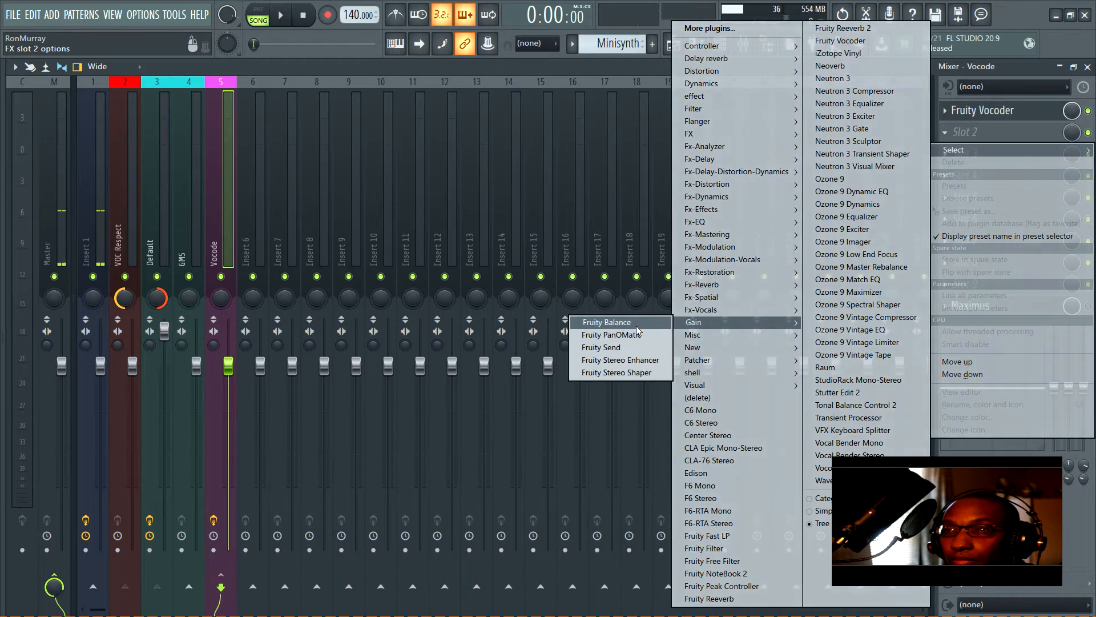
click(607, 322)
key(space)
drag(166, 231, 166, 221)
key(space)
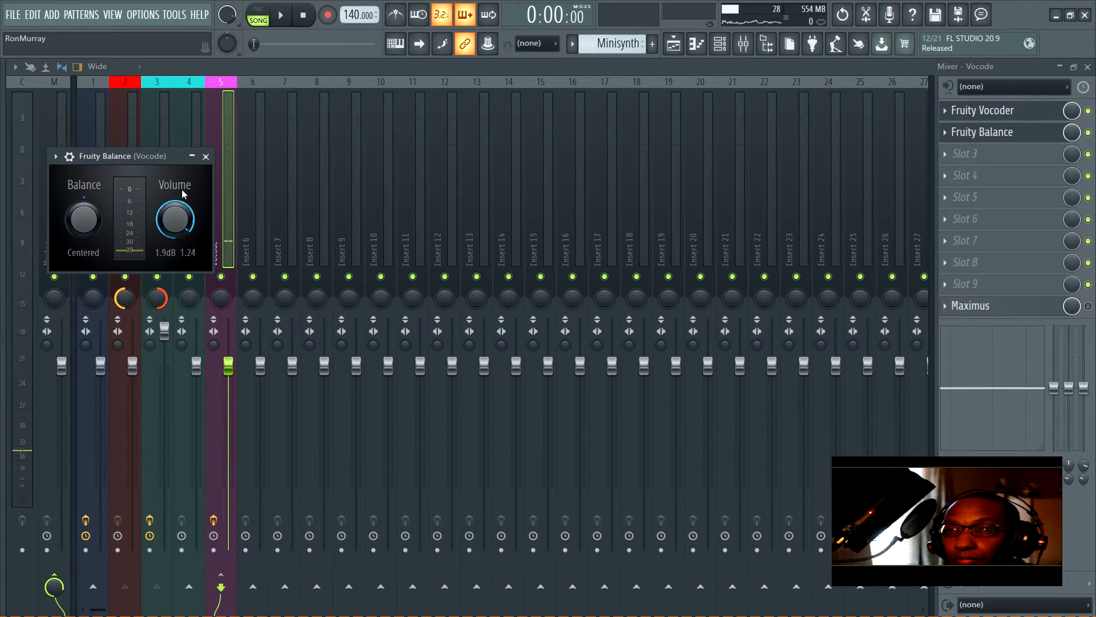
drag(143, 159, 556, 157)
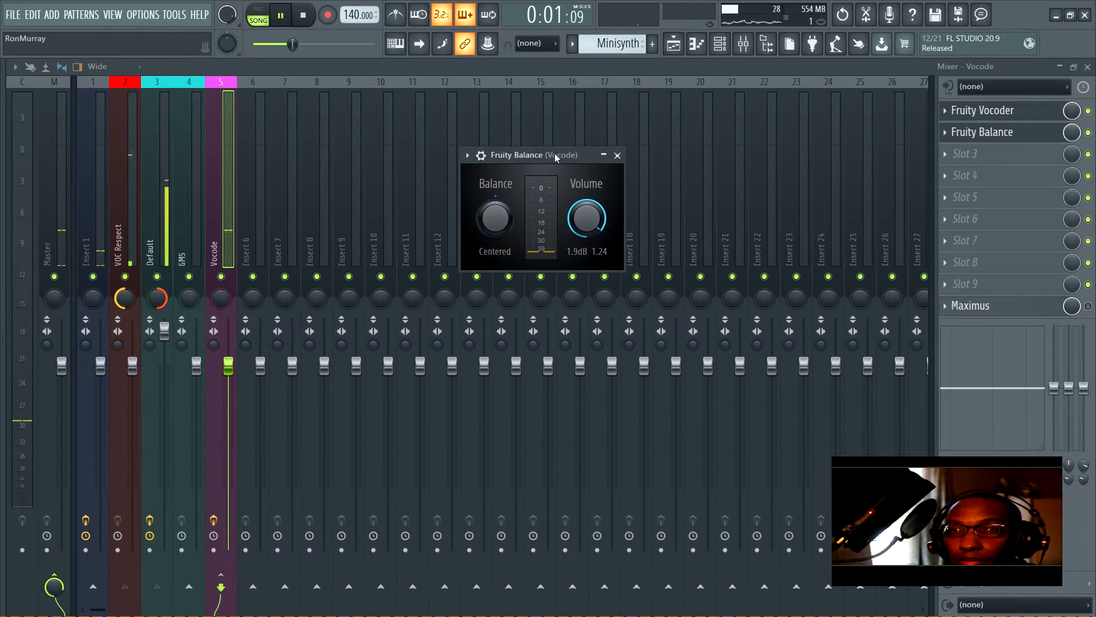
drag(555, 157, 468, 160)
click(530, 158)
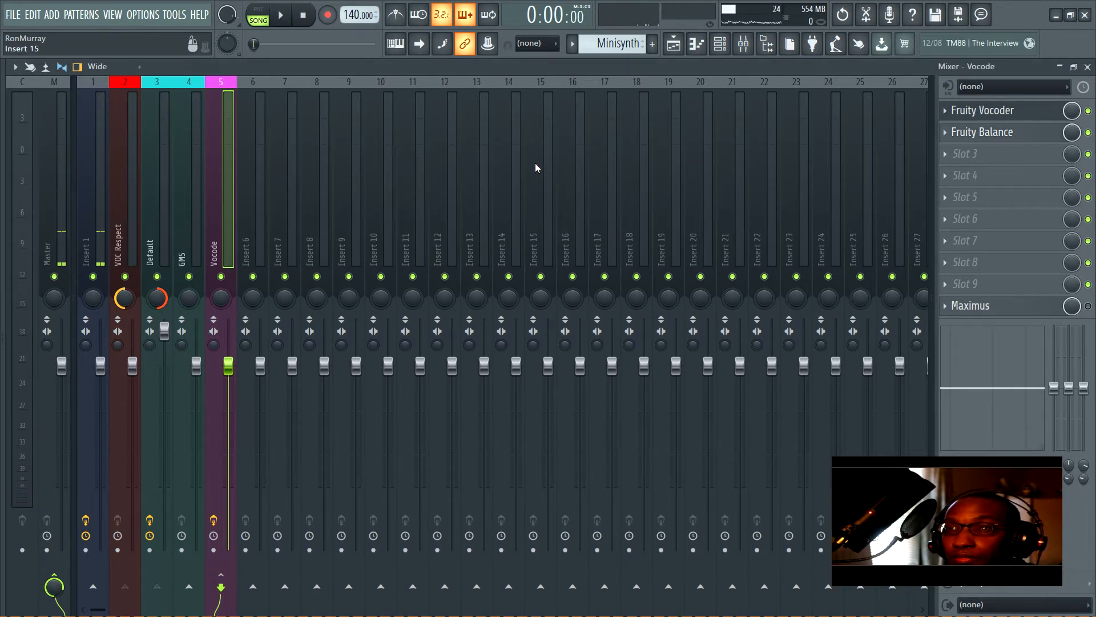
click(948, 308)
mouse_move(956, 301)
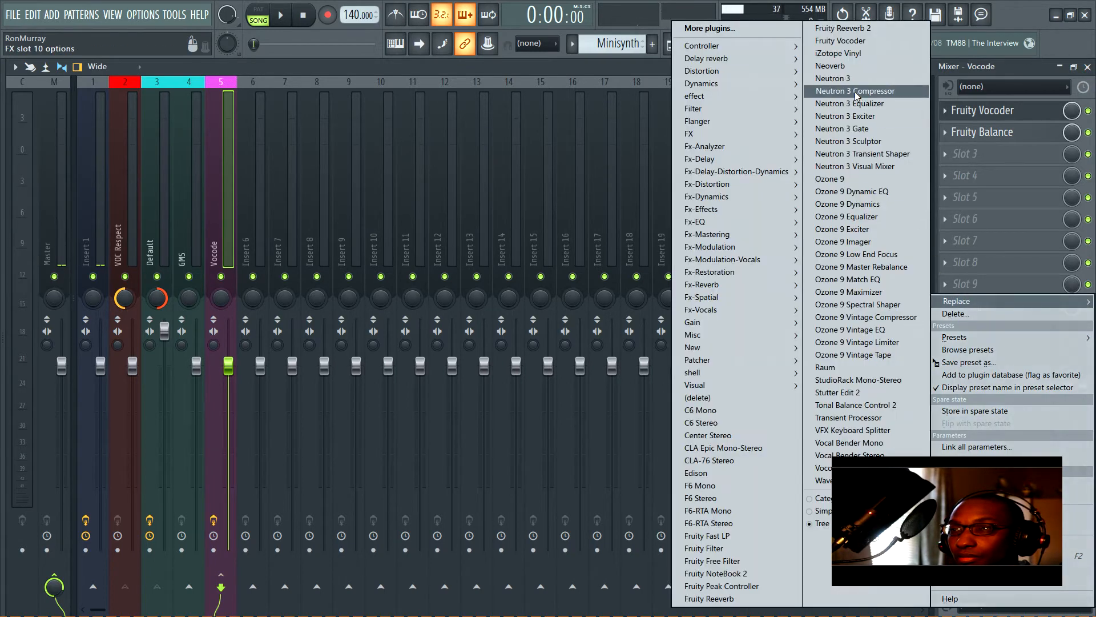
click(436, 172)
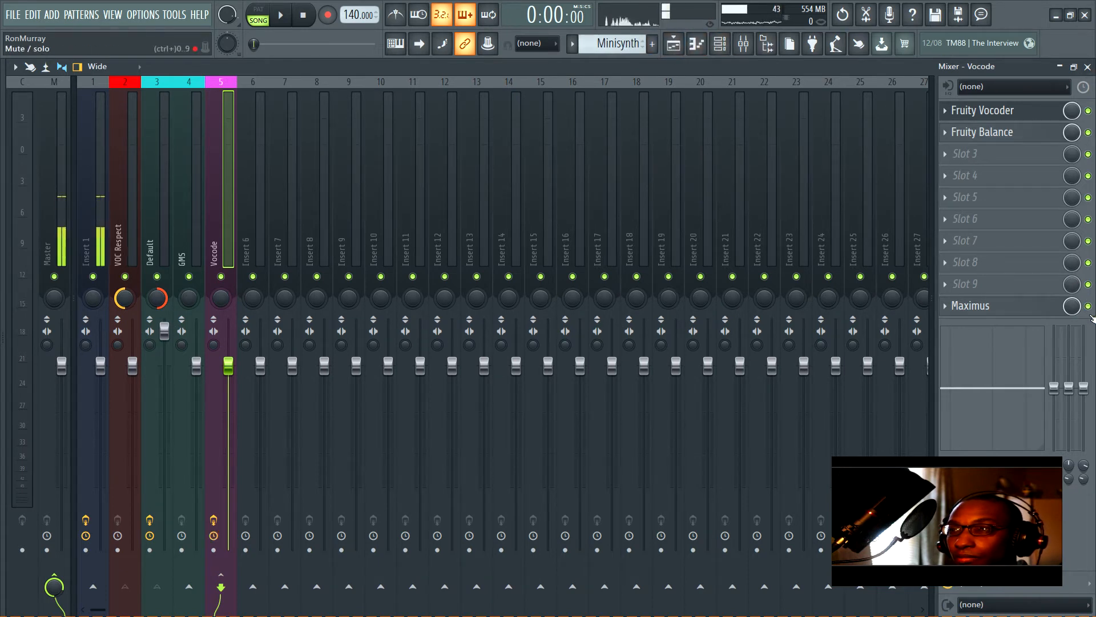
Remove Maximus from the first effect slot of the Default mixer track.
click(1088, 66)
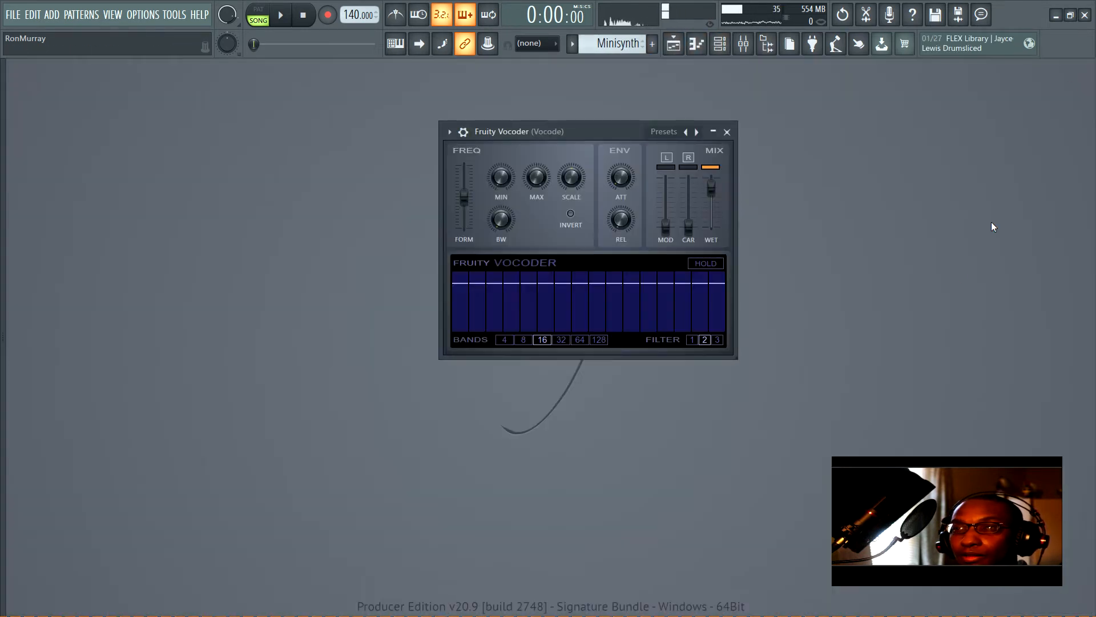
click(741, 46)
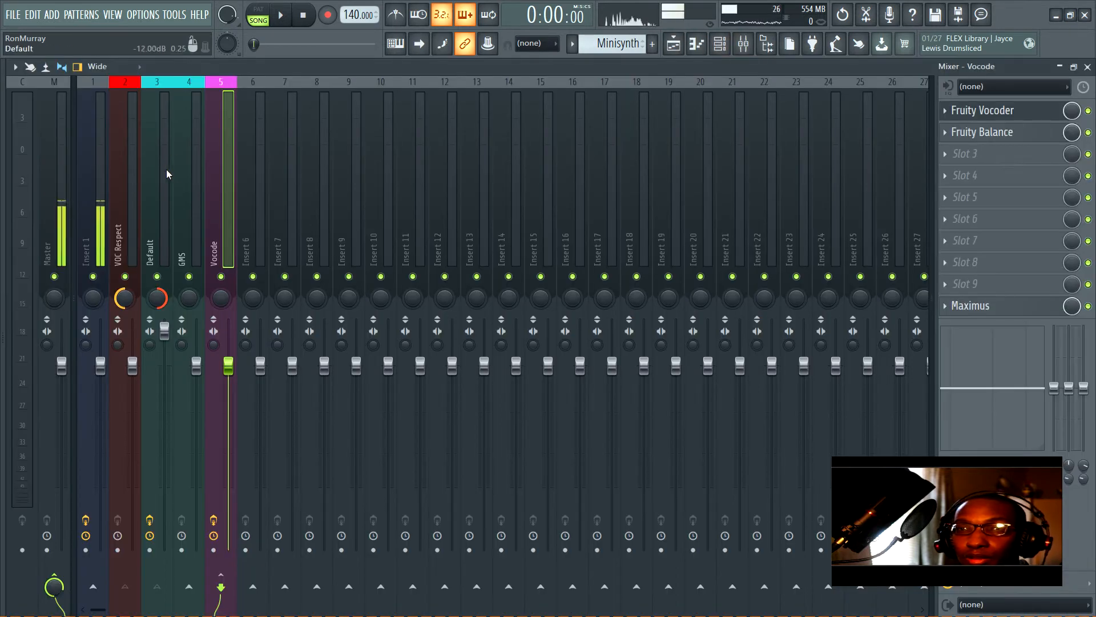
click(162, 168)
click(946, 133)
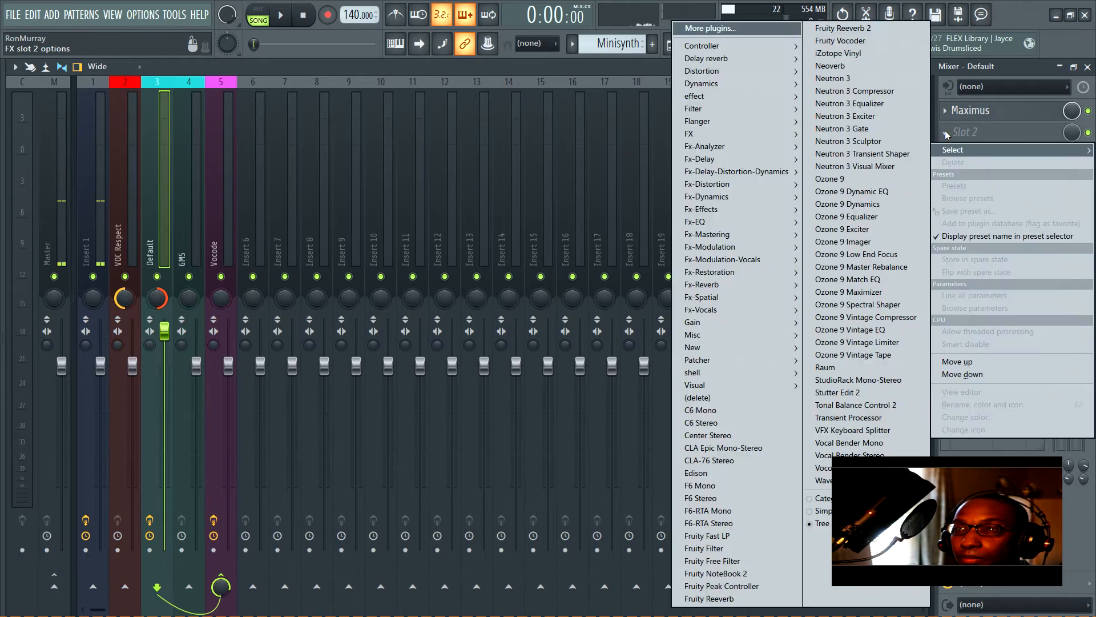
click(953, 111)
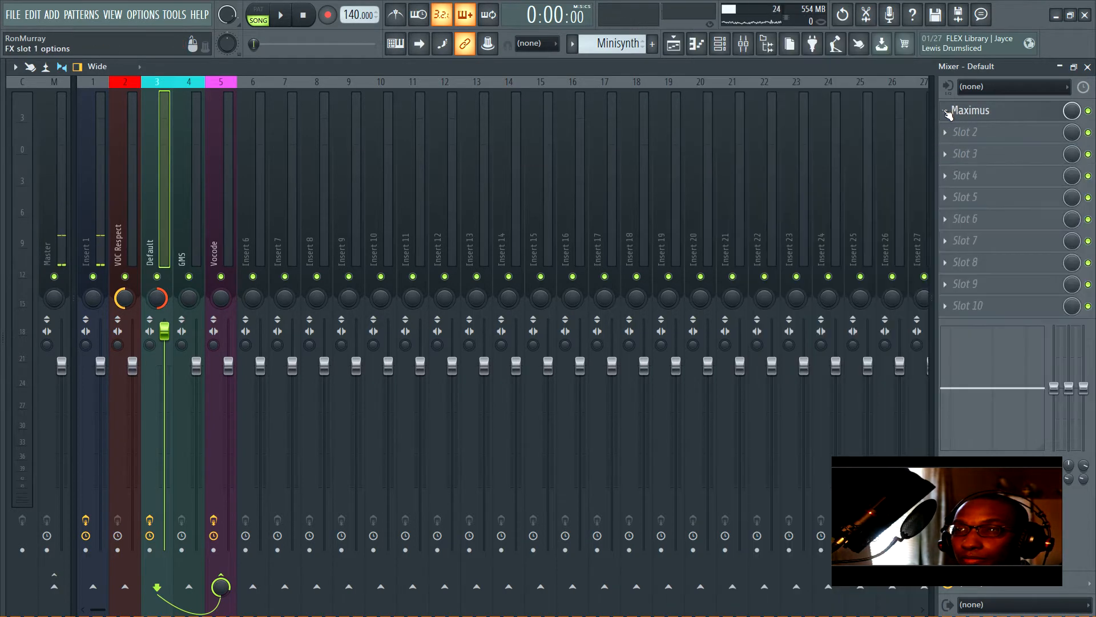
click(946, 111)
click(953, 141)
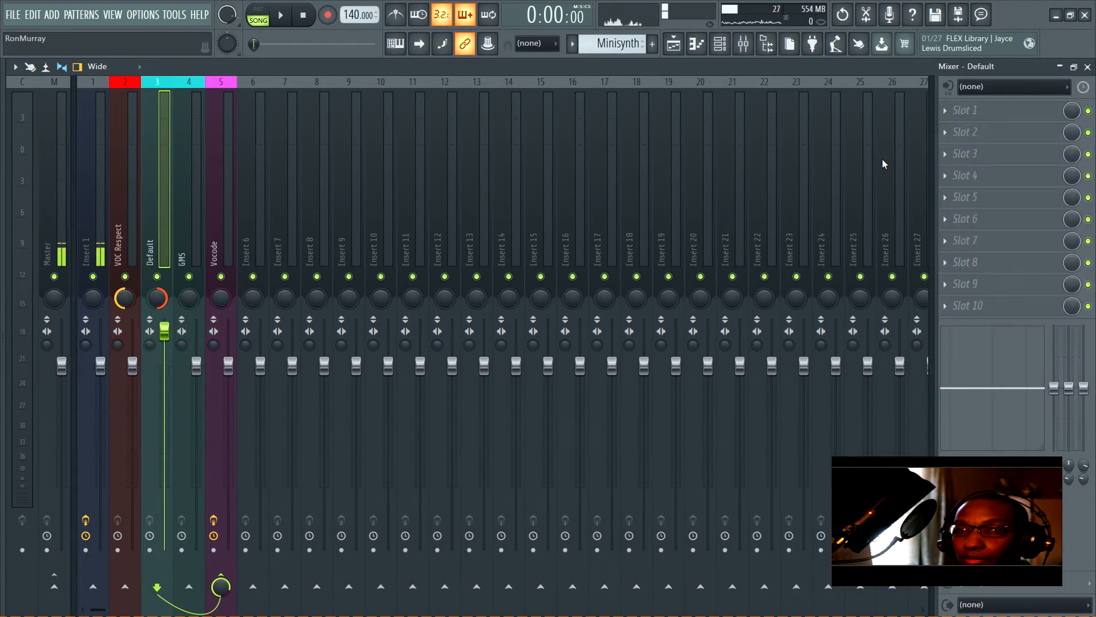
Load Fruity Parametric EQ 2 in the first effect slot of the Default mixer track.
click(950, 111)
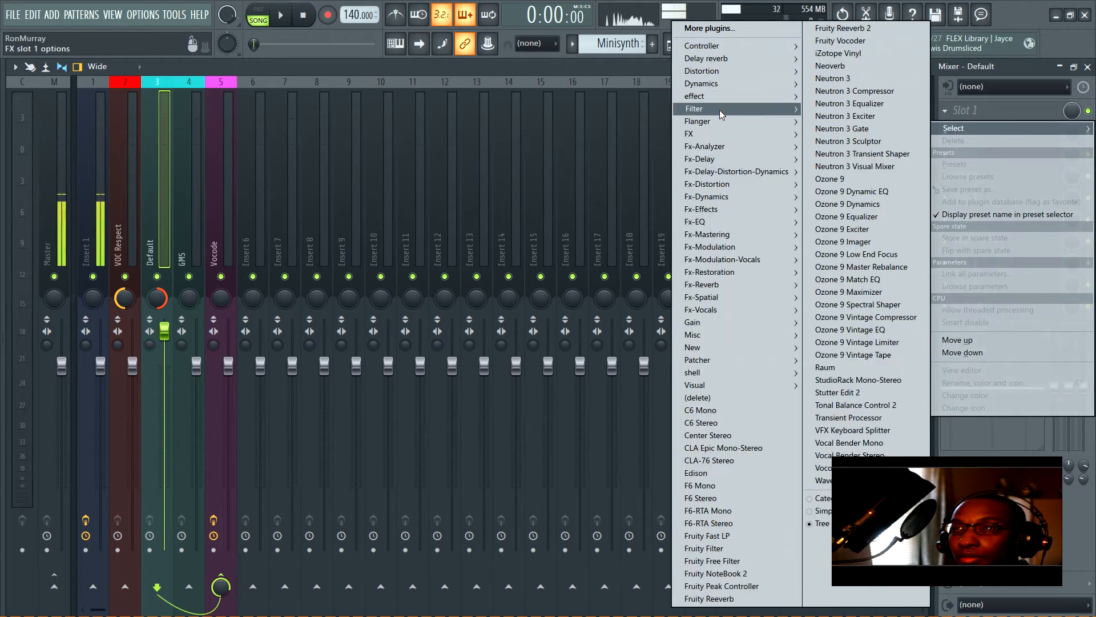
mouse_move(727, 109)
click(592, 147)
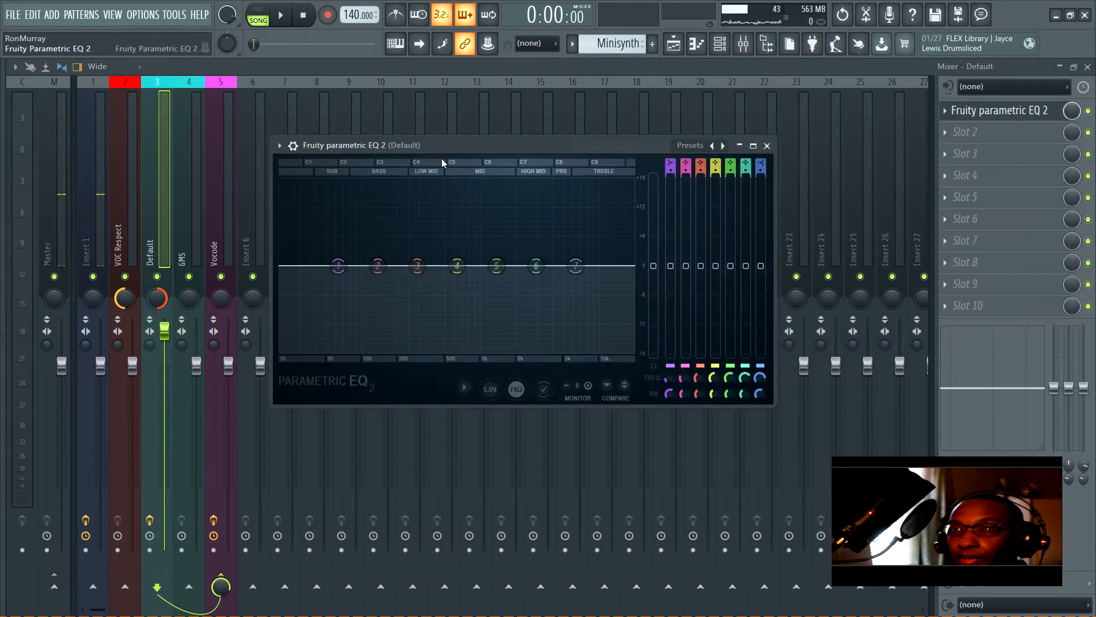
drag(472, 153, 524, 156)
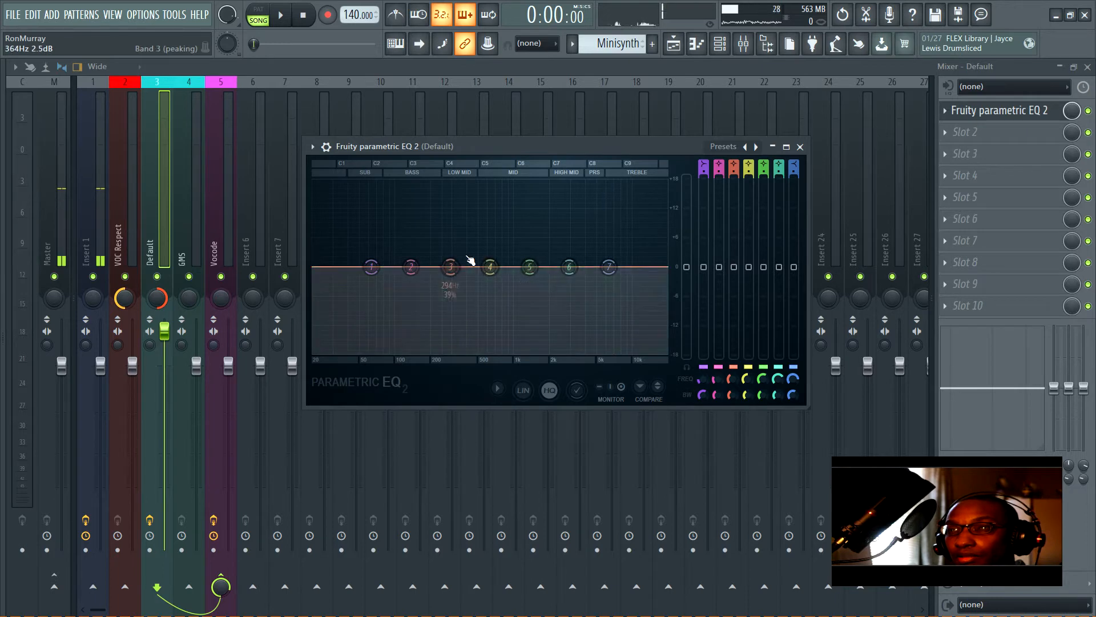
Load Fruity Parametric EQ 2 in the VOC Respect track's first slot and place both EQ windows side by side outside the mixer.
click(122, 194)
click(950, 111)
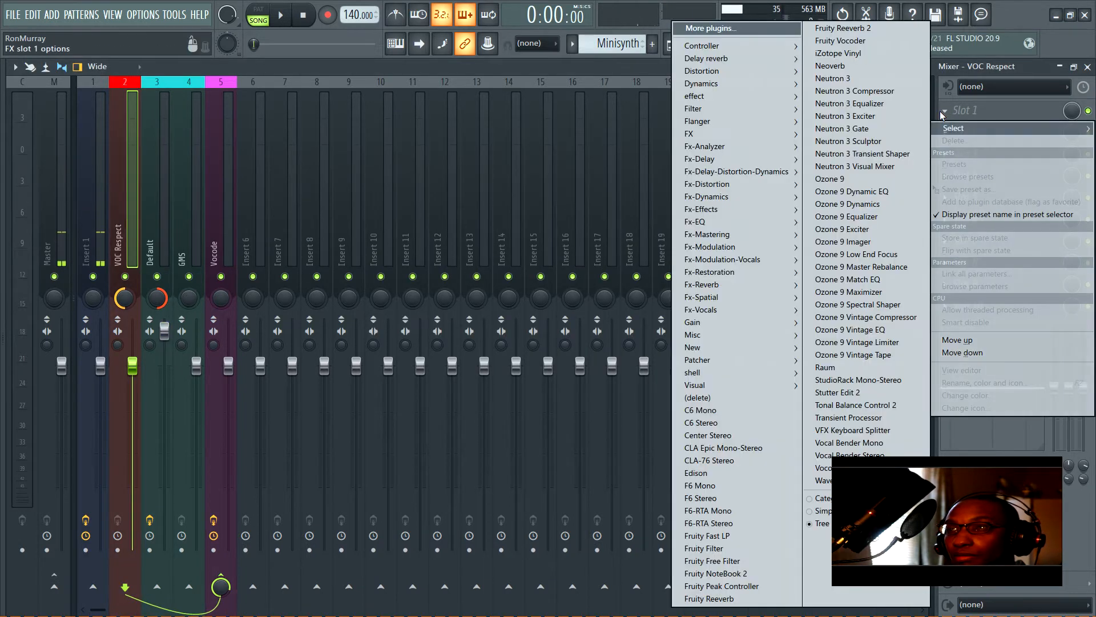
mouse_move(729, 109)
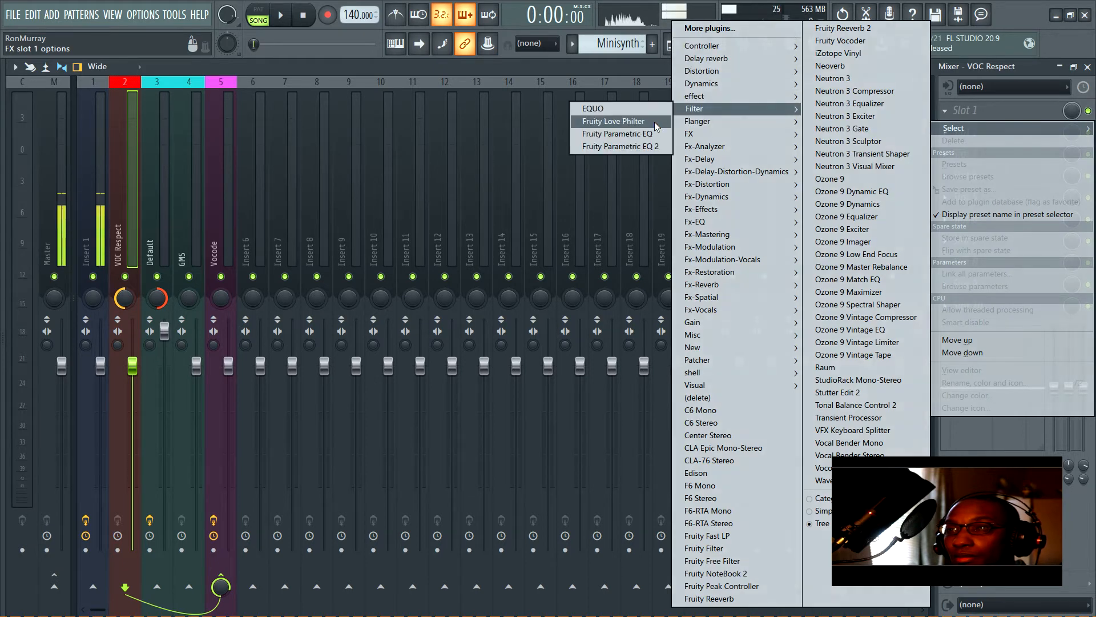
click(619, 144)
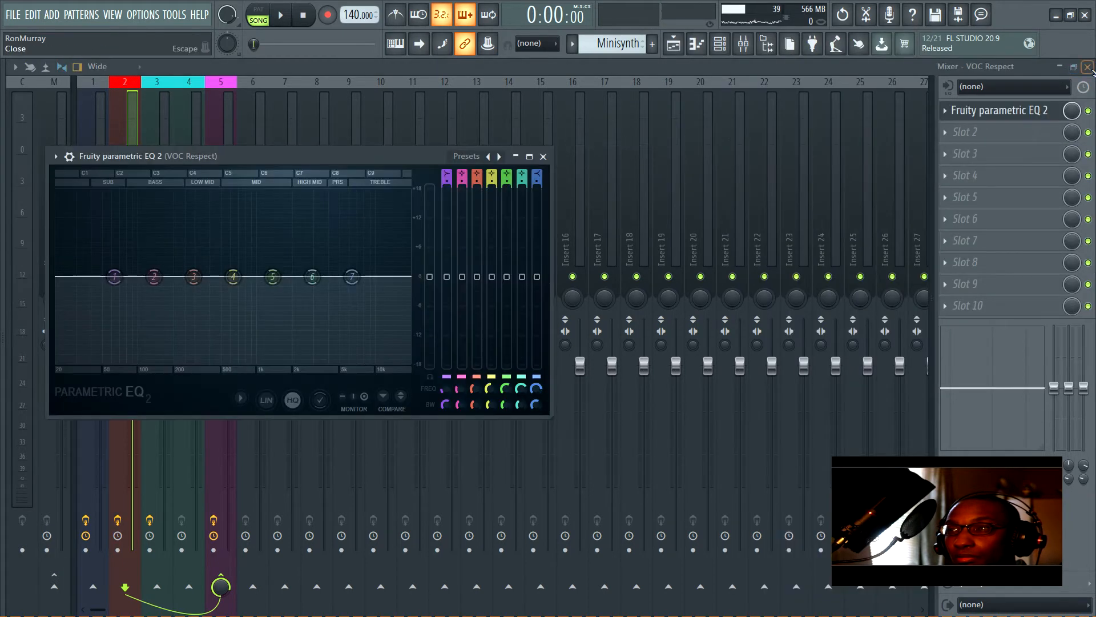
click(1088, 67)
drag(603, 146, 882, 158)
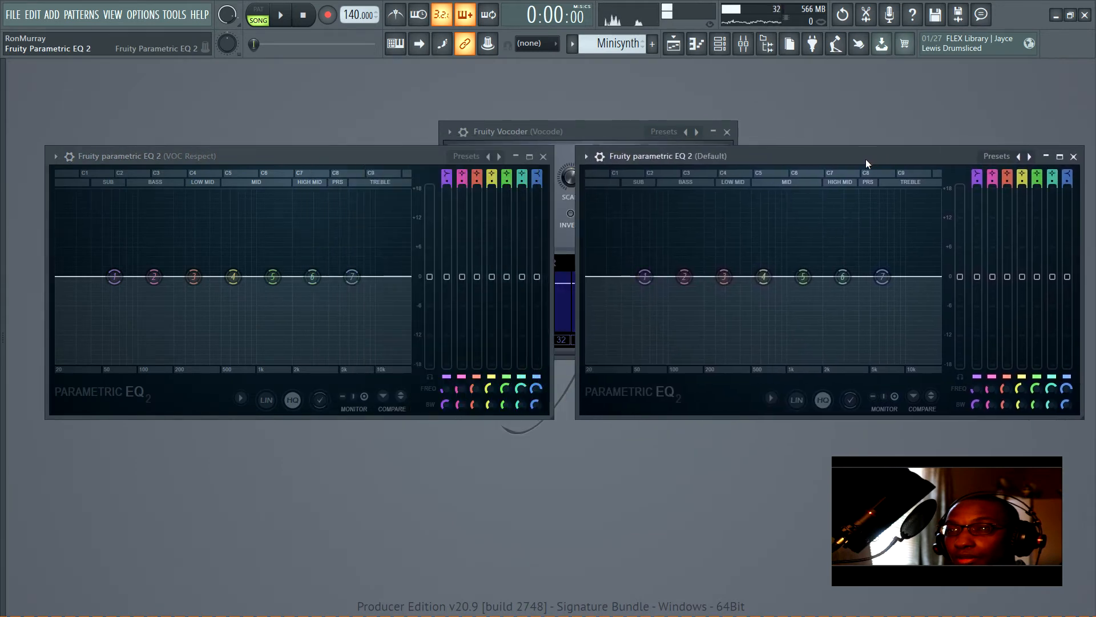
click(748, 45)
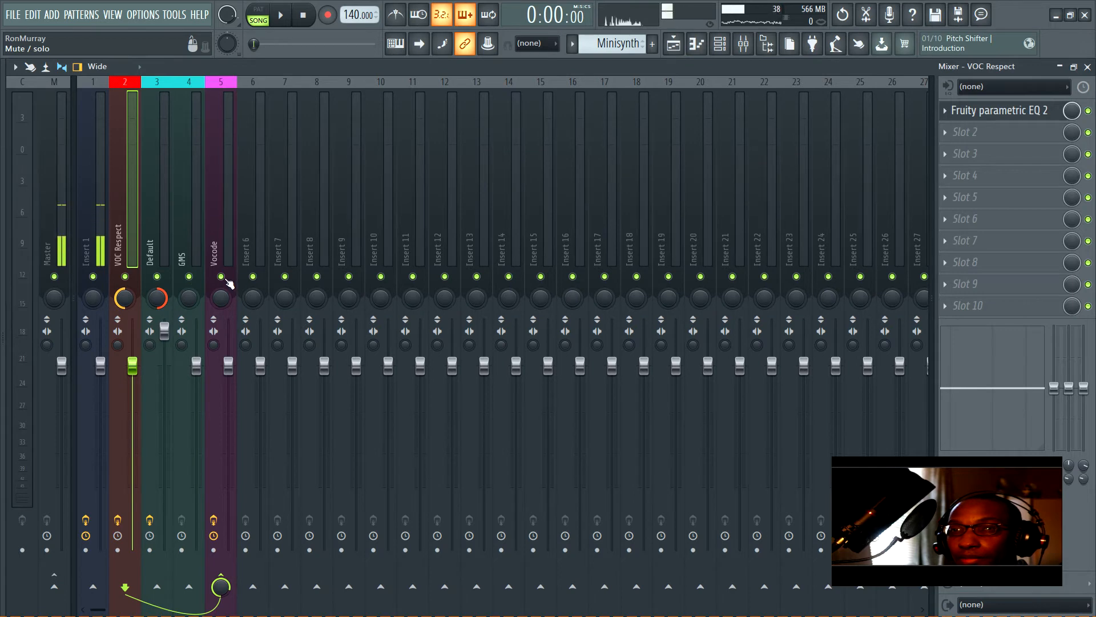
click(1087, 67)
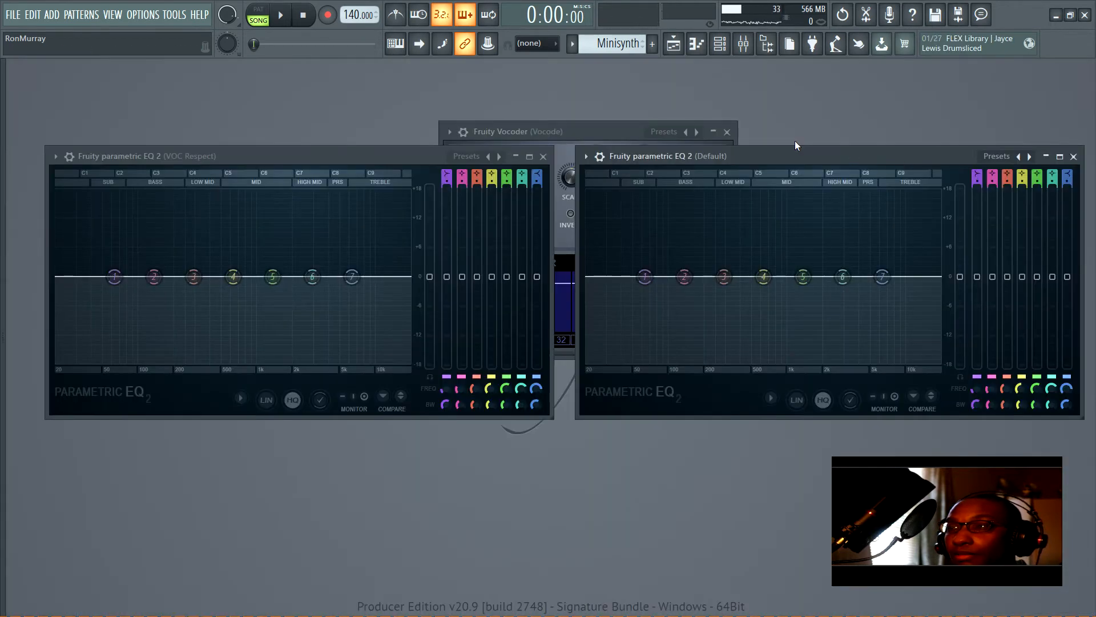
While the song plays, set the cutoff of the VOC Respect EQ's high-pass band 1 to about 141 Hz, leaving band 2 flat.
key(space)
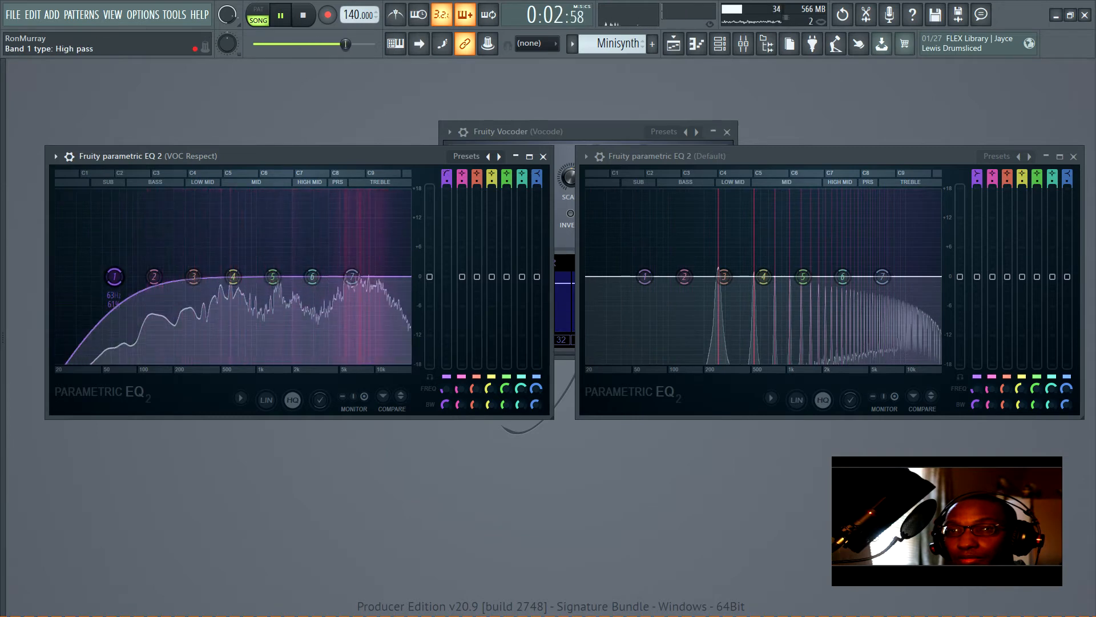
drag(114, 276, 156, 277)
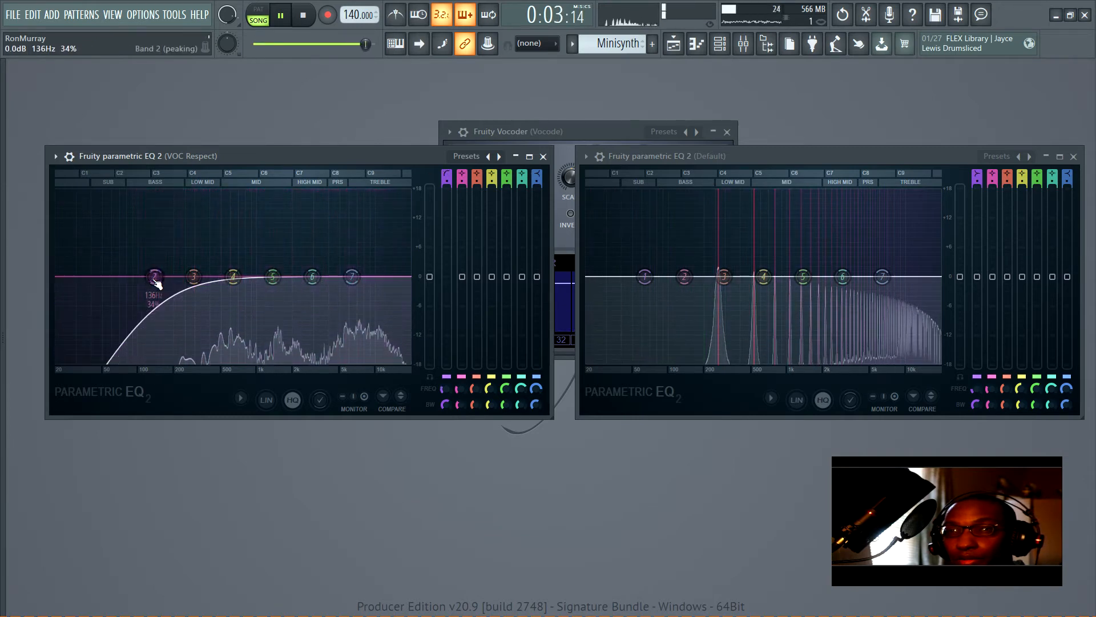
scroll(156, 281, up, 5)
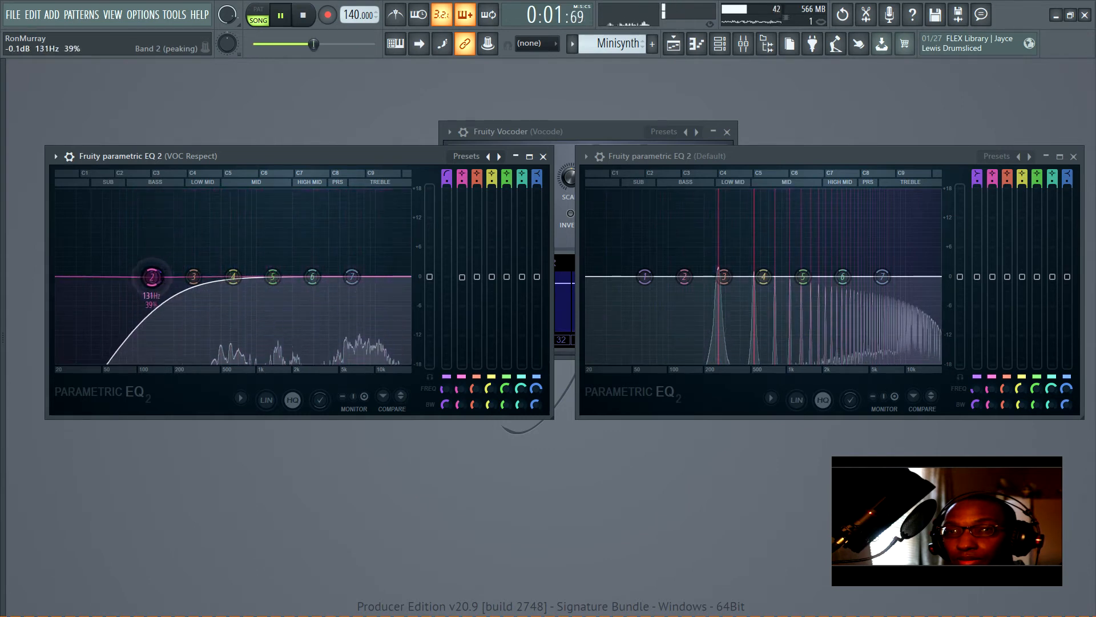
drag(151, 276, 162, 279)
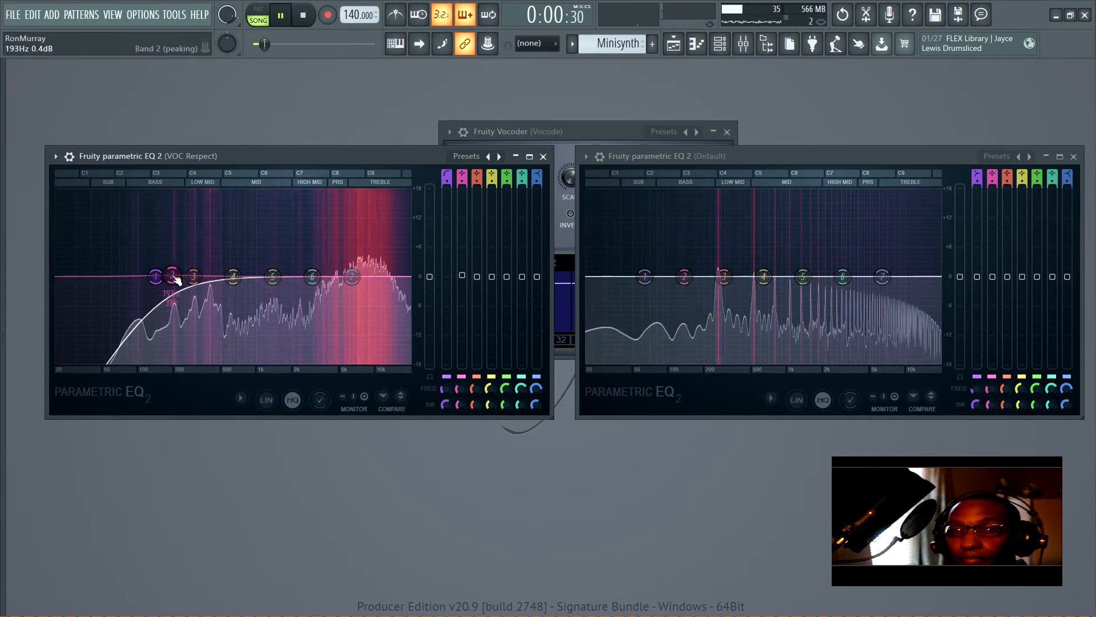
alt+click(173, 277)
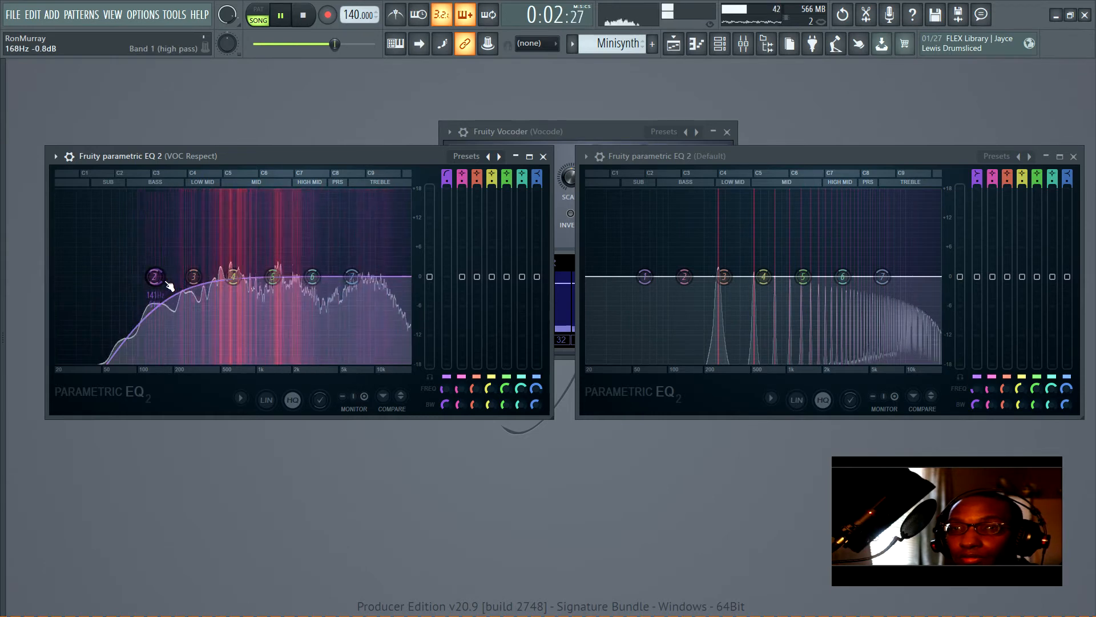
drag(157, 279, 155, 277)
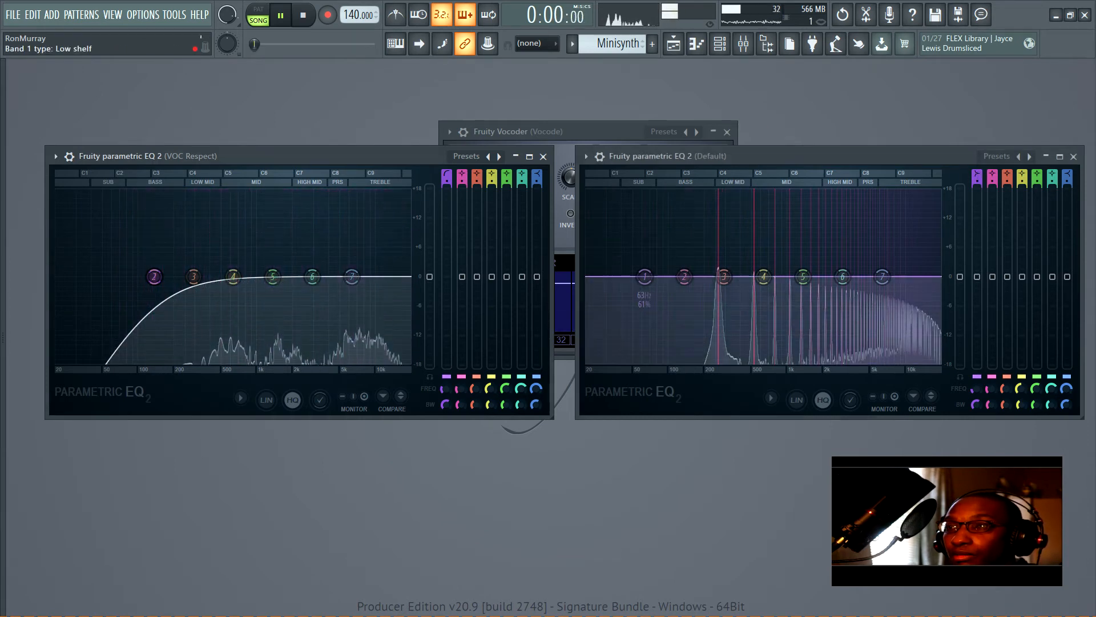
Change band 1 of the Default EQ to high pass, raise its cutoff to just below band 2, and close that EQ.
drag(976, 171, 976, 180)
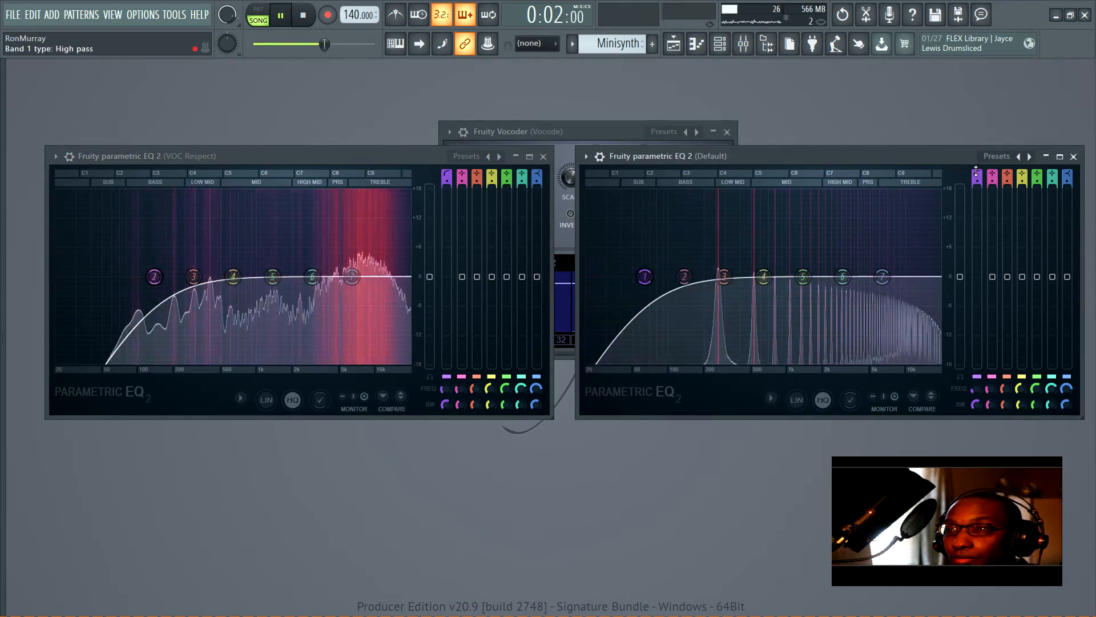
drag(644, 276, 677, 277)
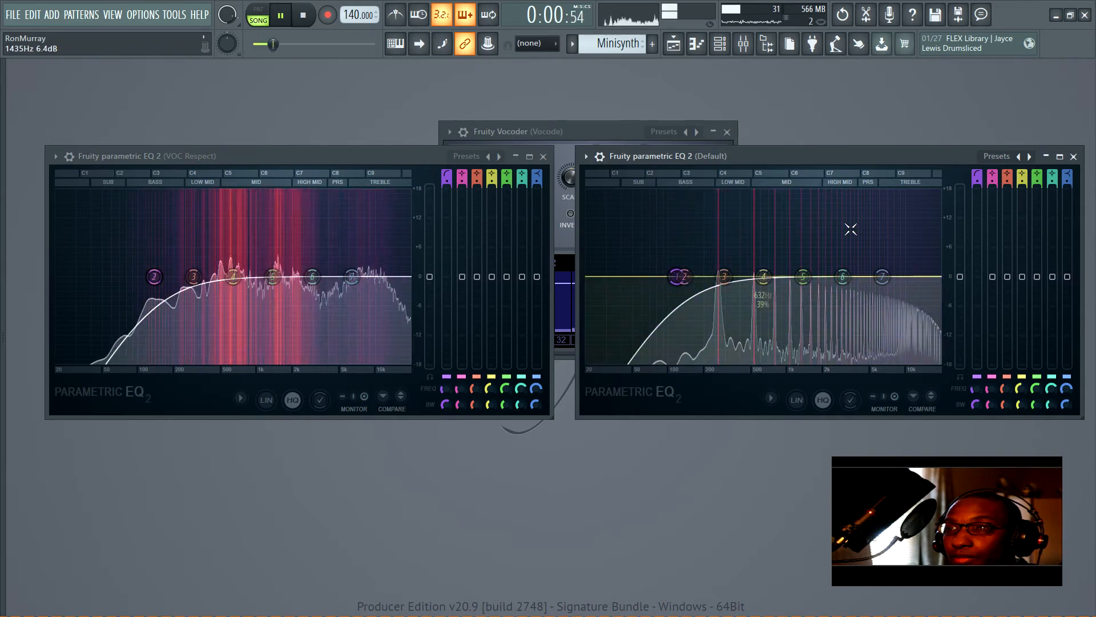
click(1073, 156)
Reopen the EQs of the VOC Respect and Default tracks from the mixer and stop playback.
click(743, 44)
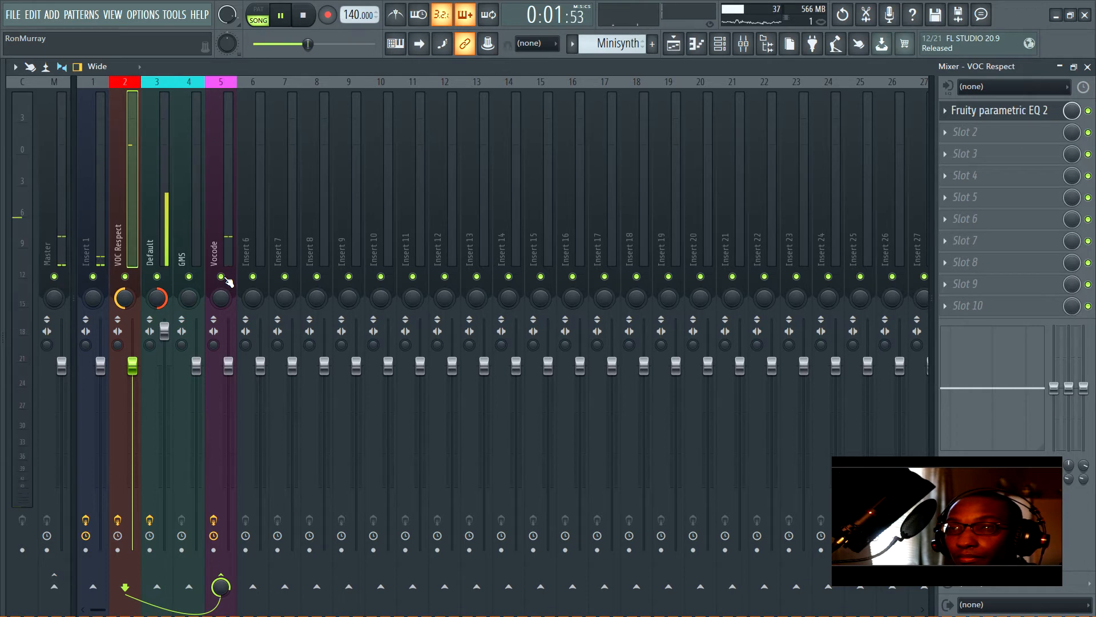
click(1022, 111)
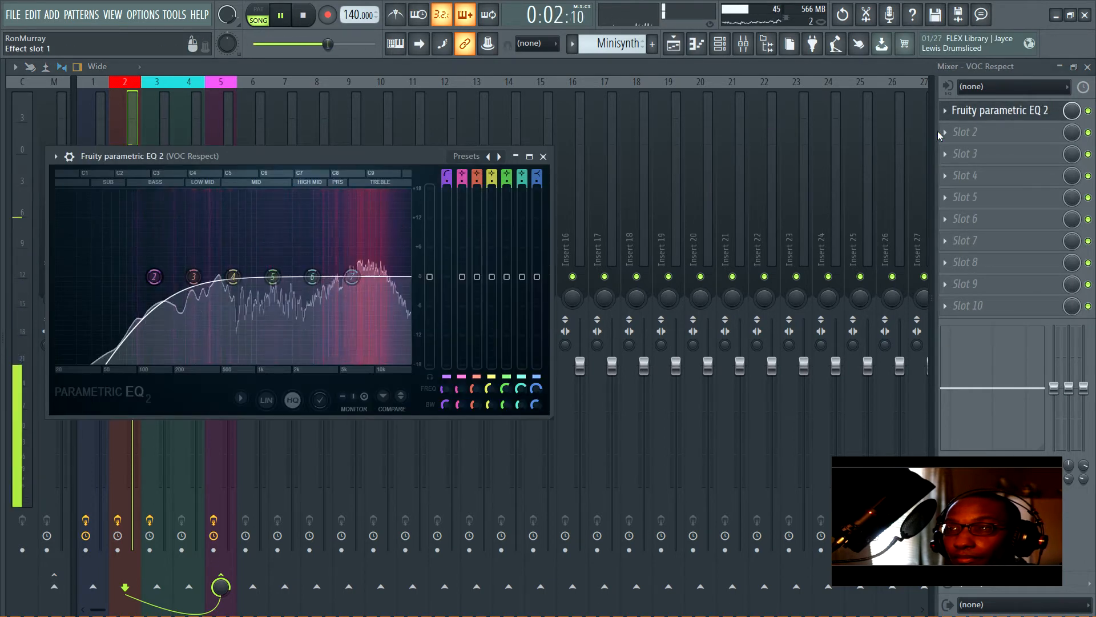
click(1087, 68)
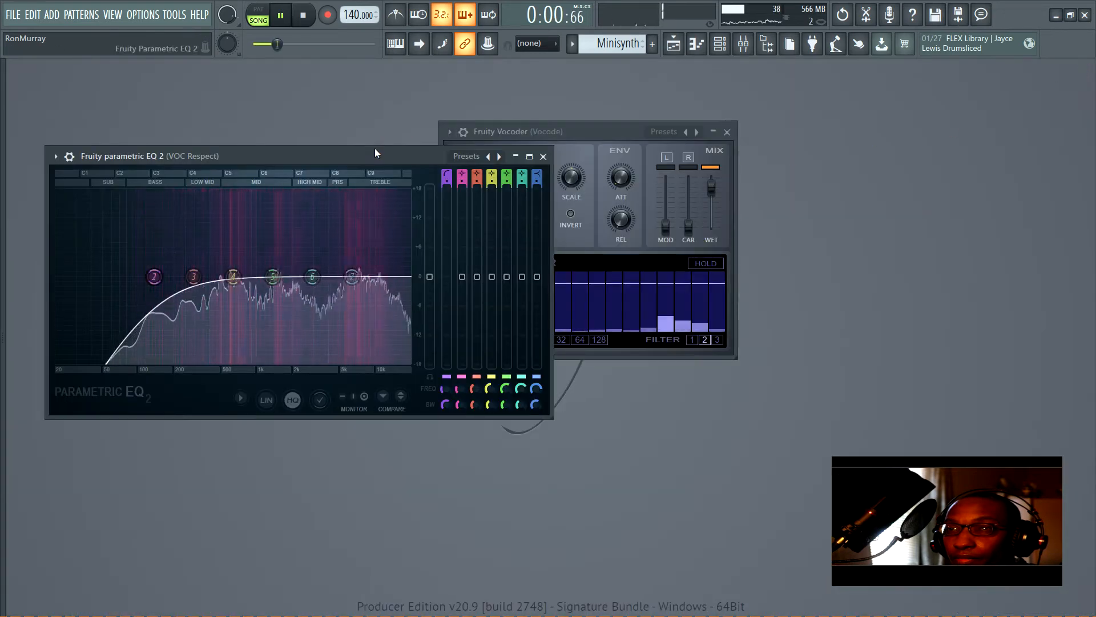
drag(375, 153, 809, 178)
click(742, 44)
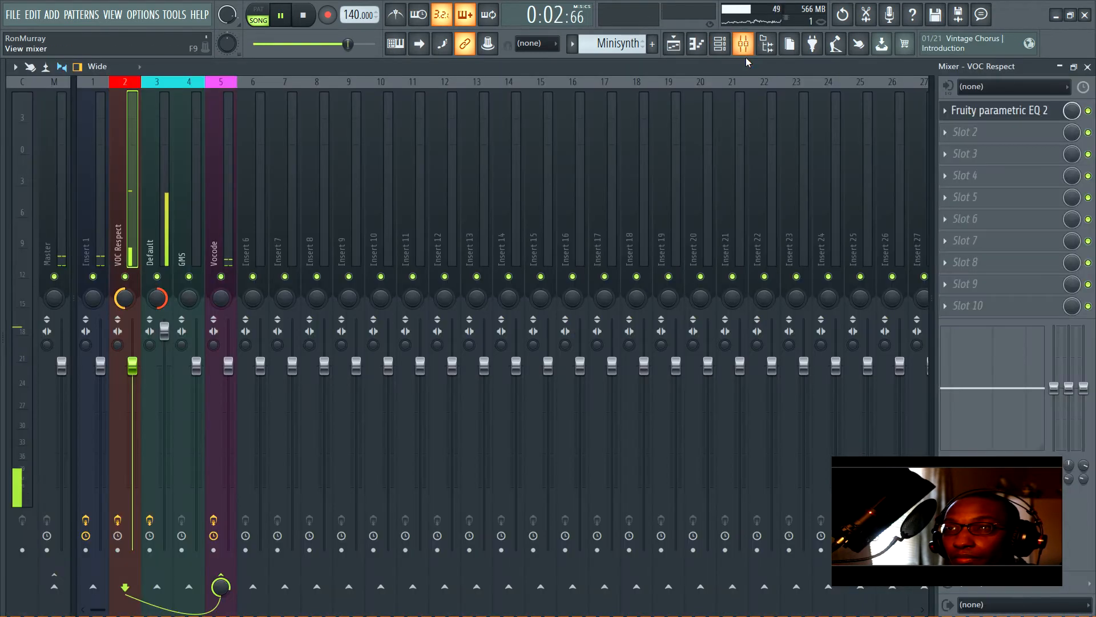
click(162, 159)
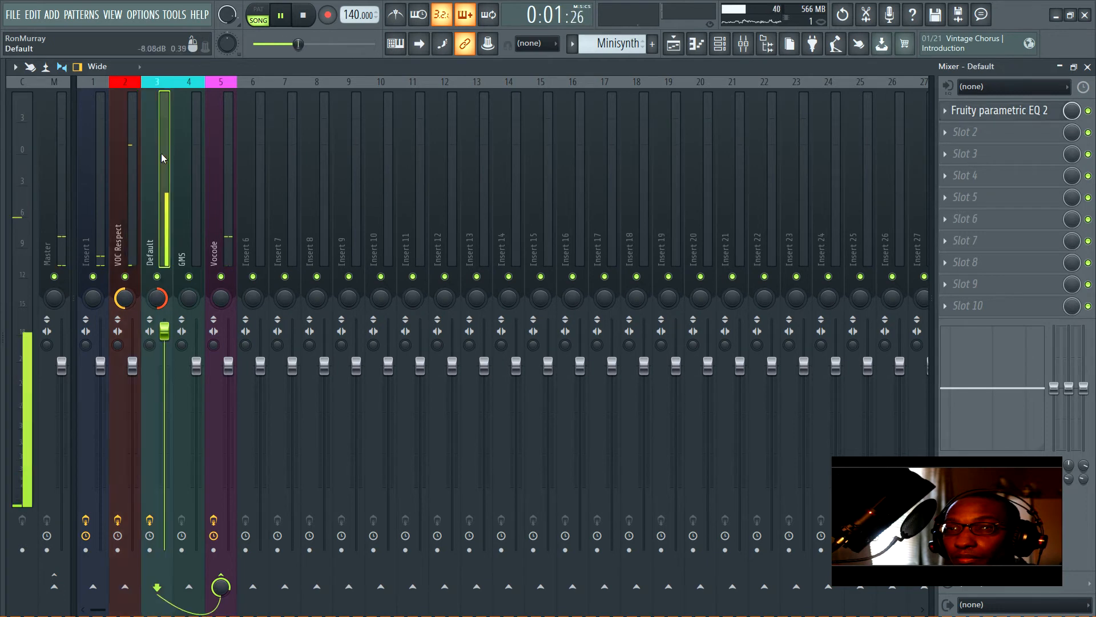
click(994, 112)
key(space)
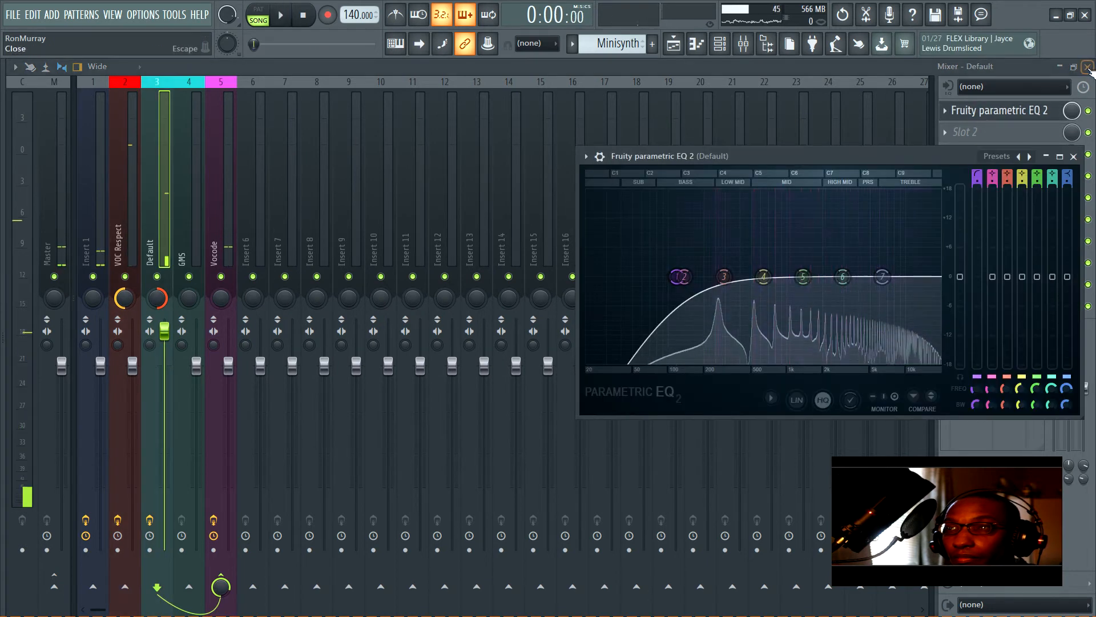
Arrange the two EQ windows side by side outside the mixer and flip both EQs to their spare states.
click(1087, 66)
drag(542, 178, 107, 146)
drag(692, 157, 675, 146)
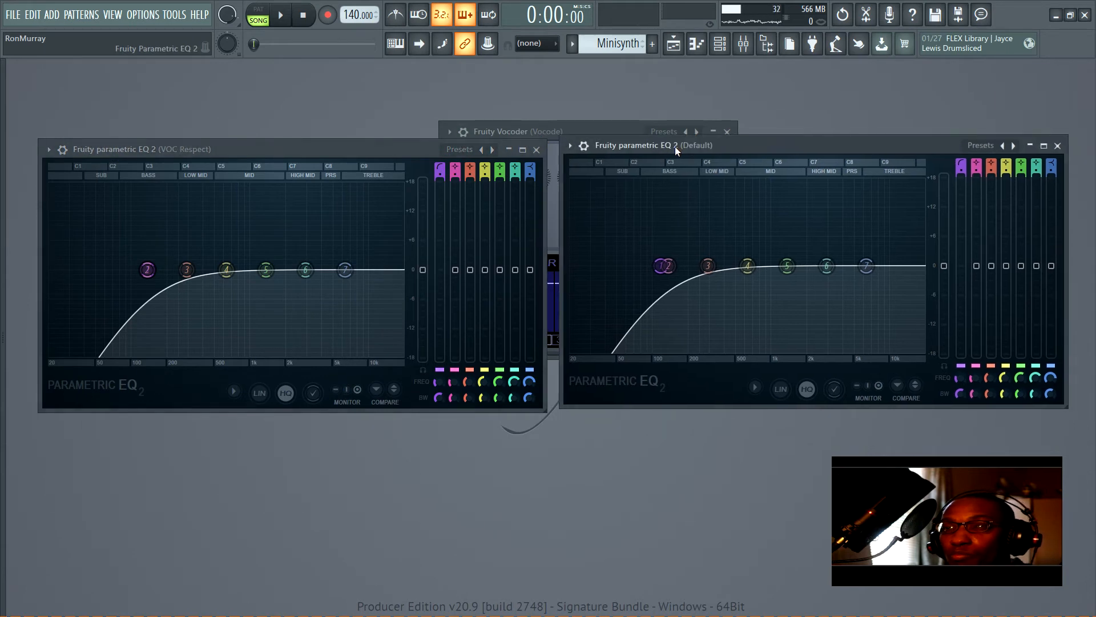
click(917, 386)
click(395, 388)
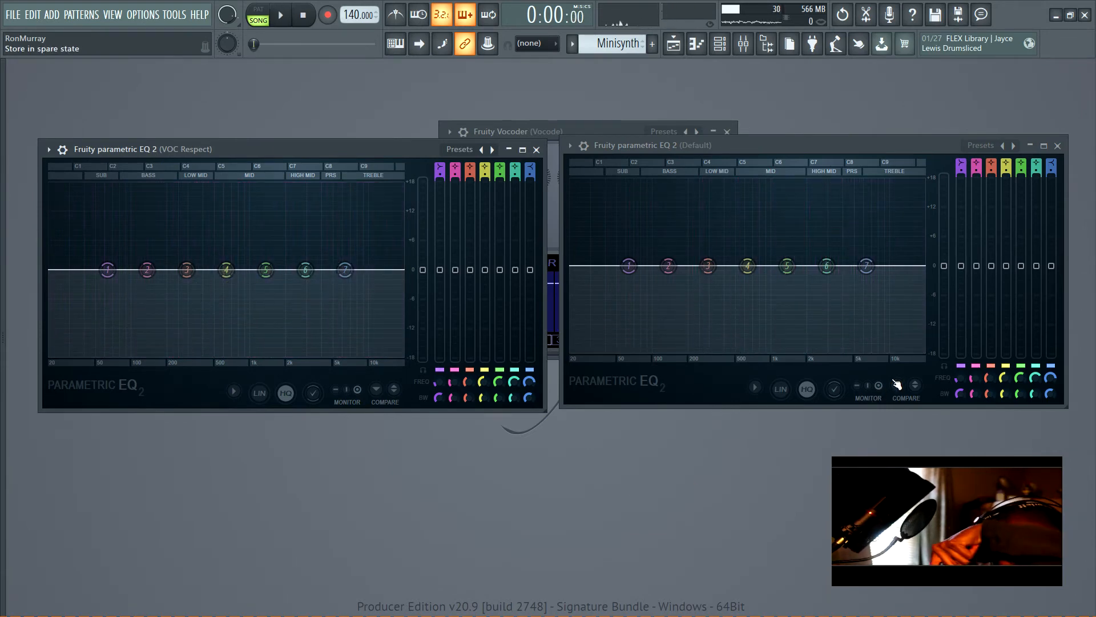
Transpose the Default synth's C5 note down an octave to C4, audition it, and add a two-bar C5 note at bar 1.
click(697, 45)
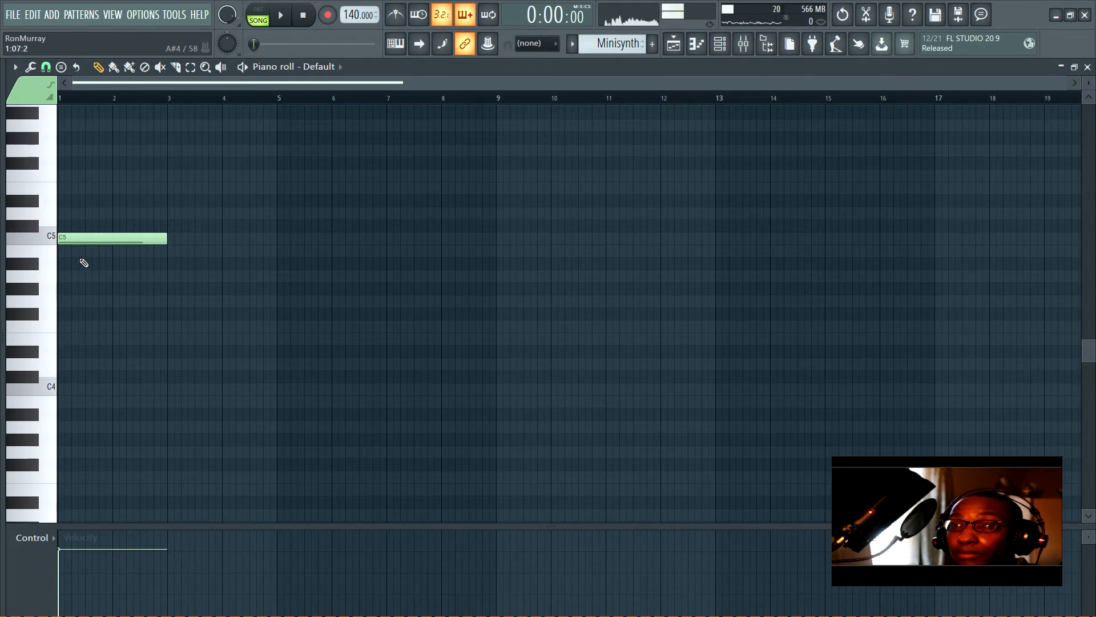
key(shift+Down)
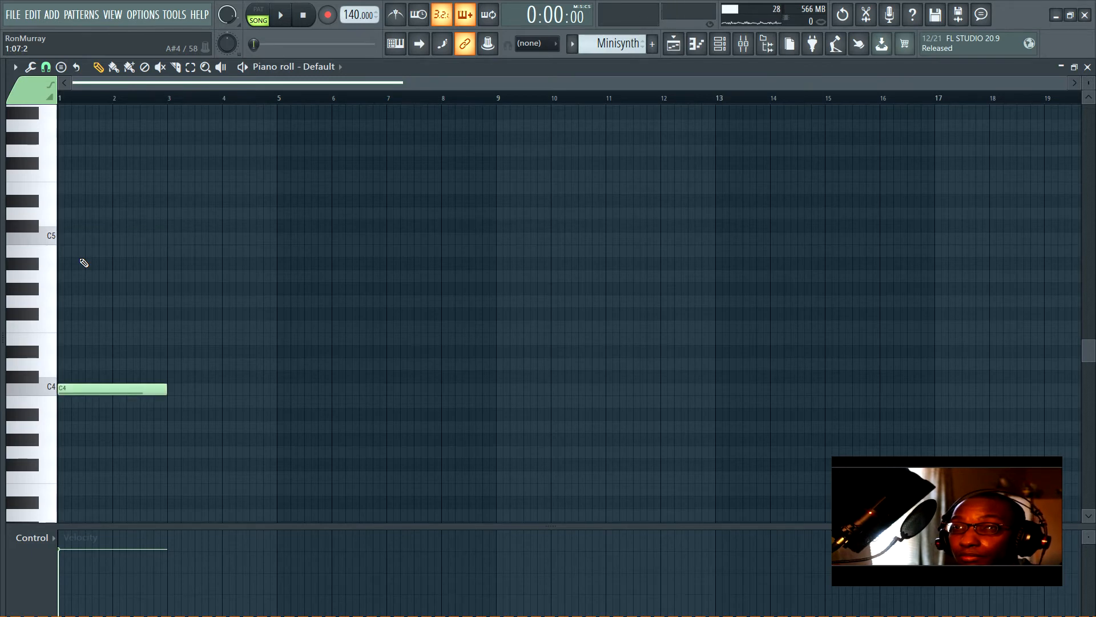
key(space)
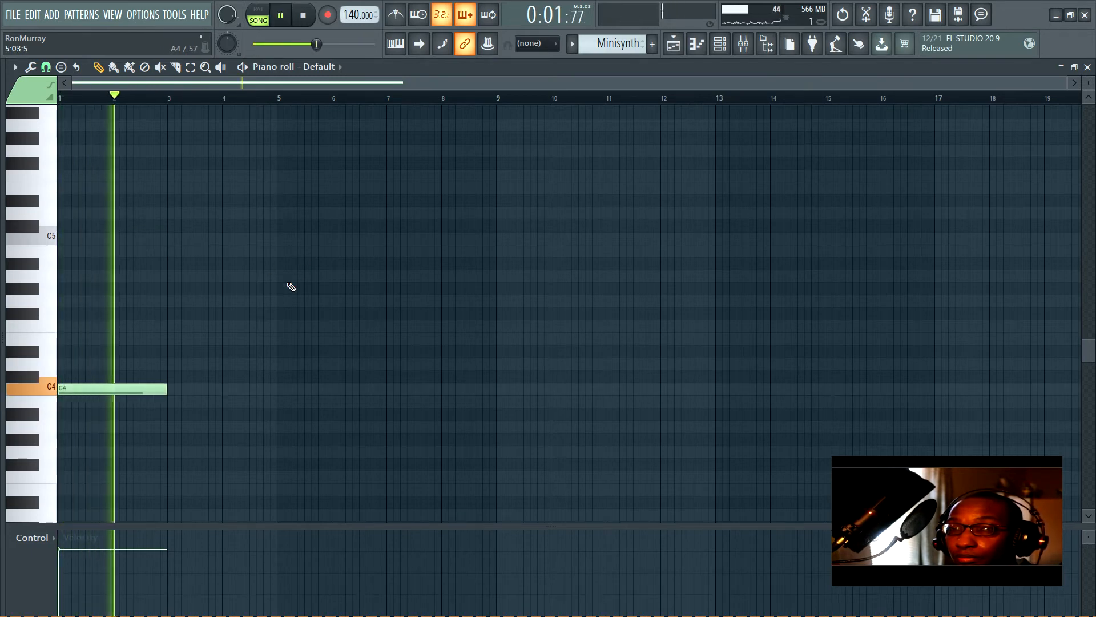
key(space)
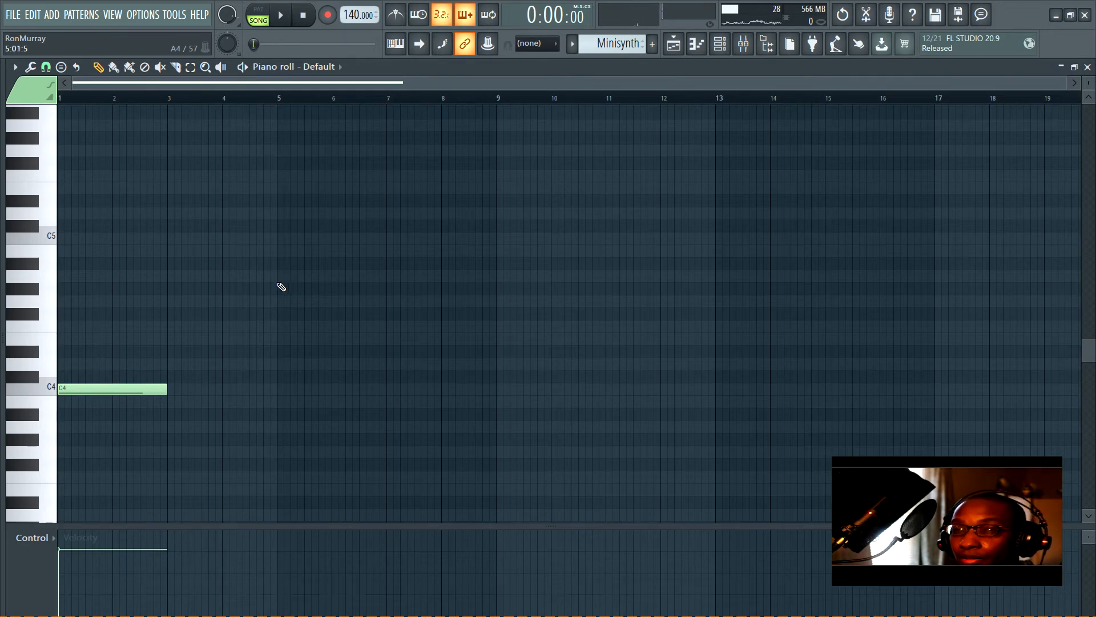
click(62, 238)
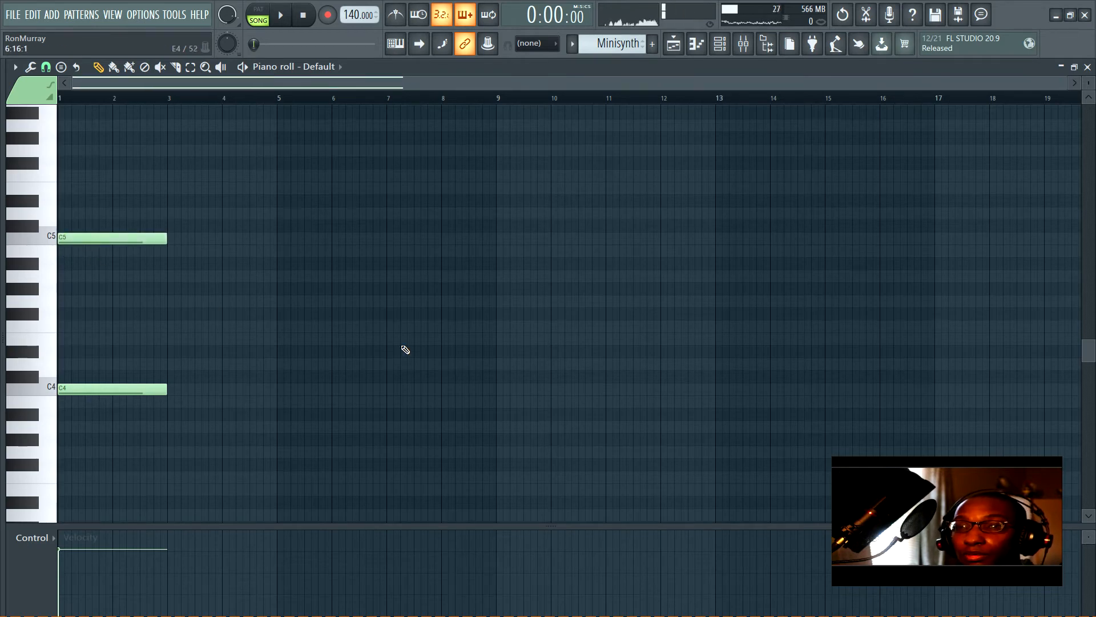
Audition the Default synth's C4 and C5 notes together and close the piano roll.
key(space)
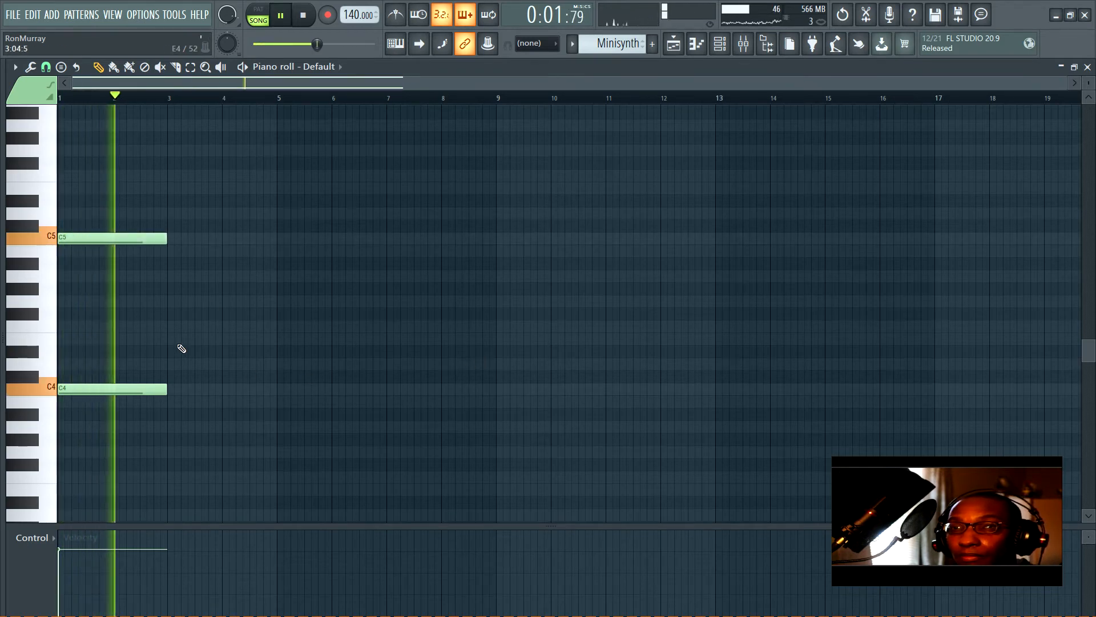
key(space)
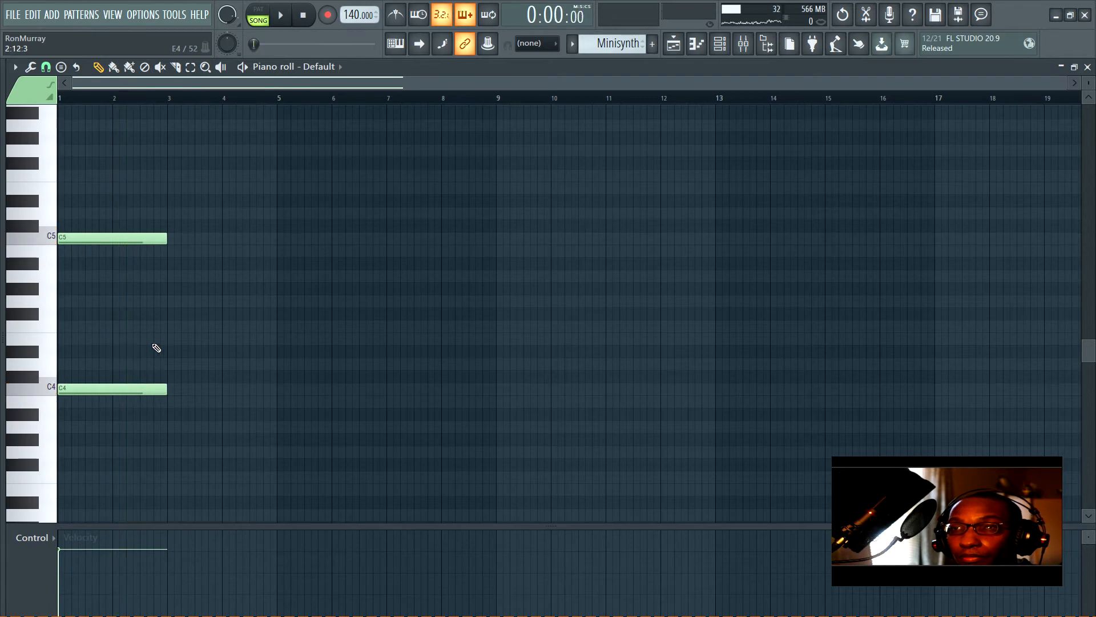
click(1085, 68)
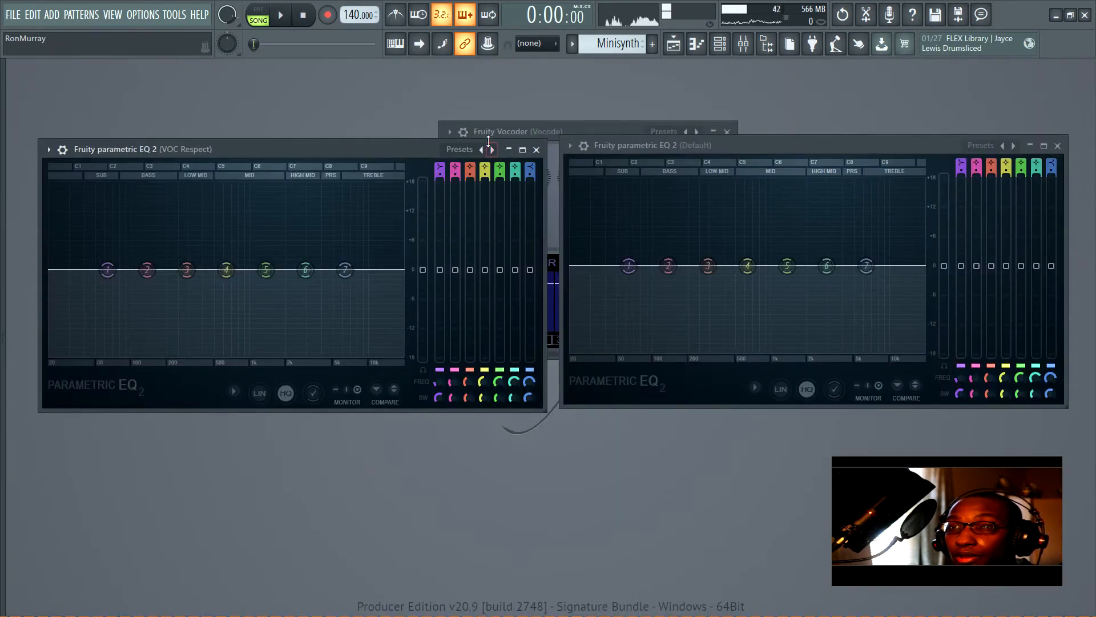
Open the Default synth from the channel rack and raise its channel volume to 76% while auditioning the vocoder.
click(722, 44)
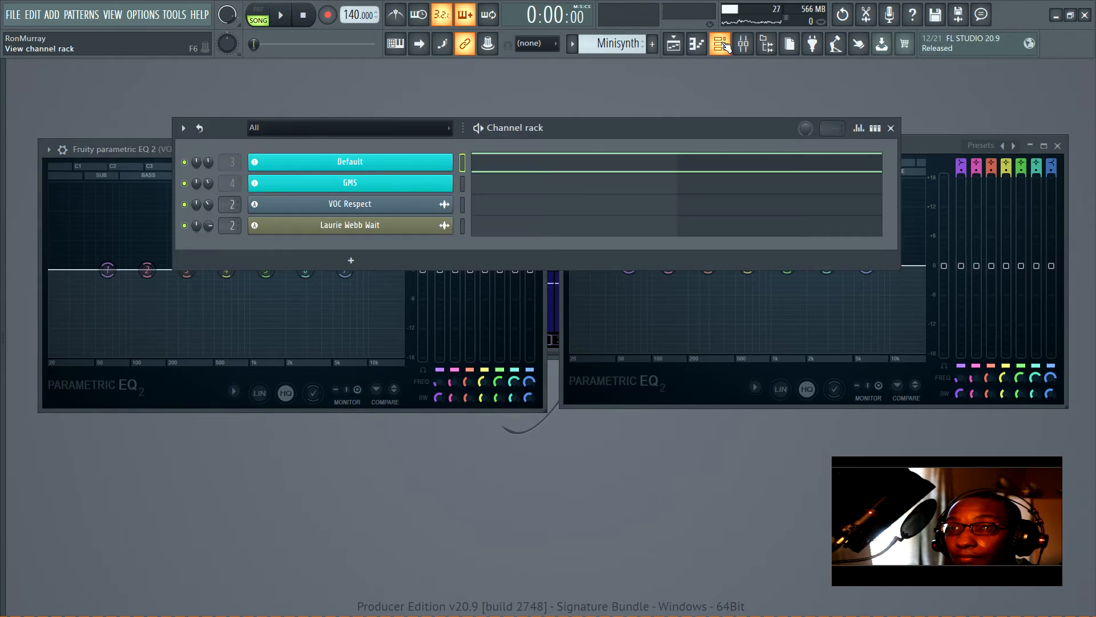
click(403, 164)
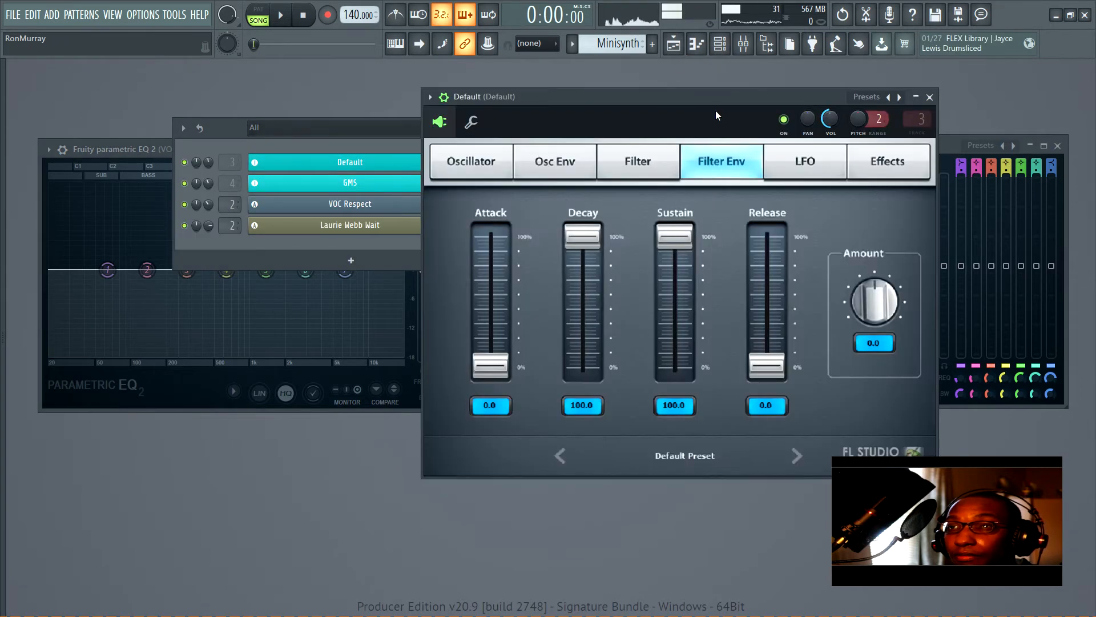
drag(715, 97, 522, 161)
key(space)
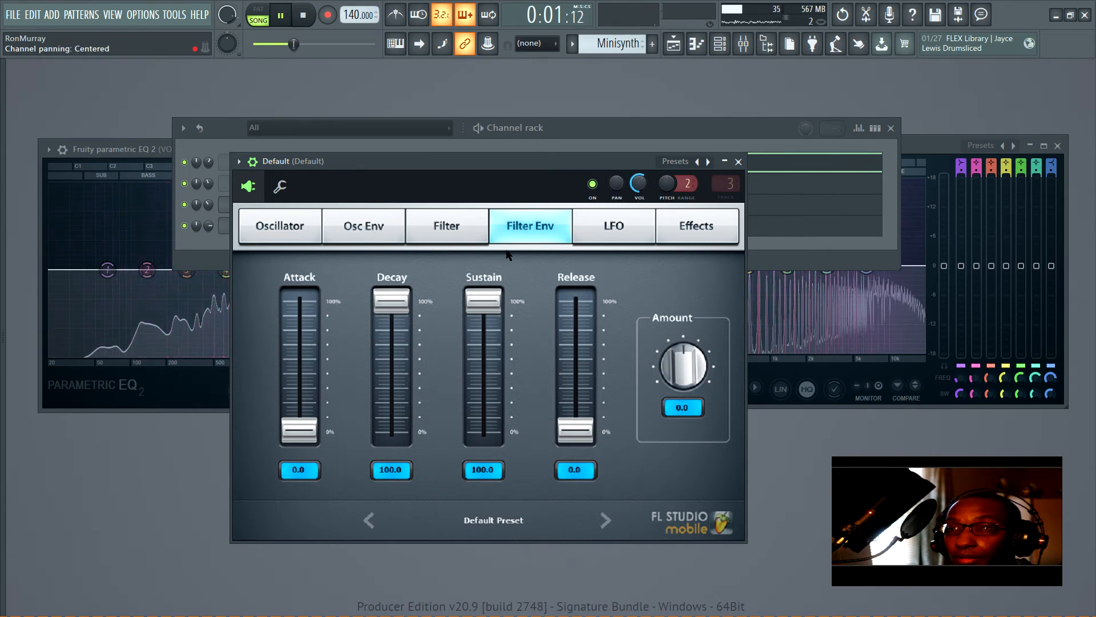
key(space)
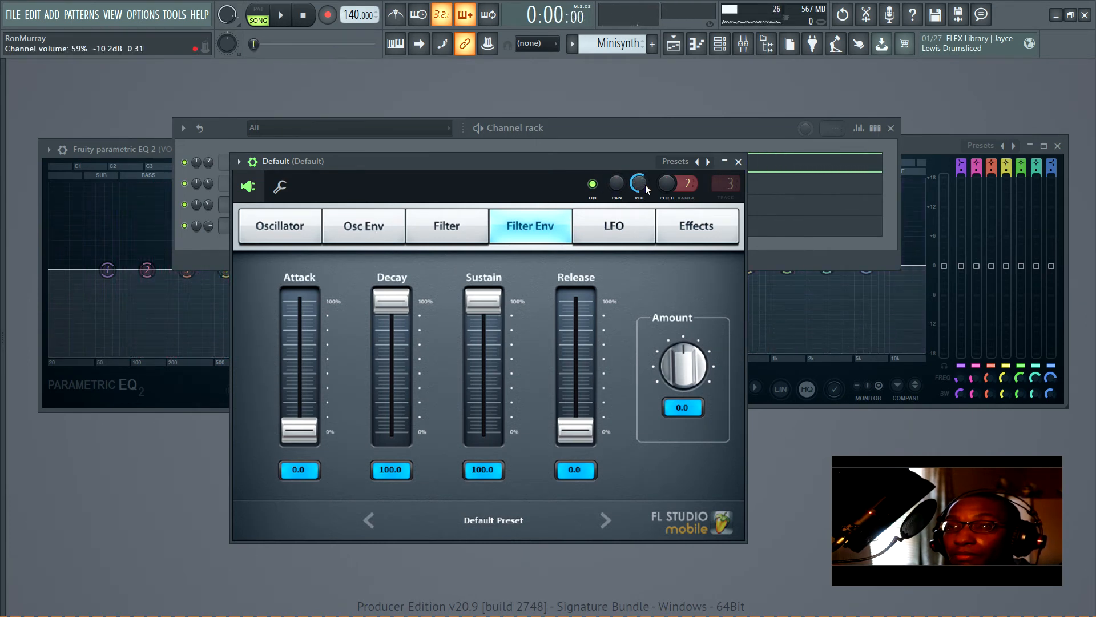
key(space)
drag(639, 184, 640, 165)
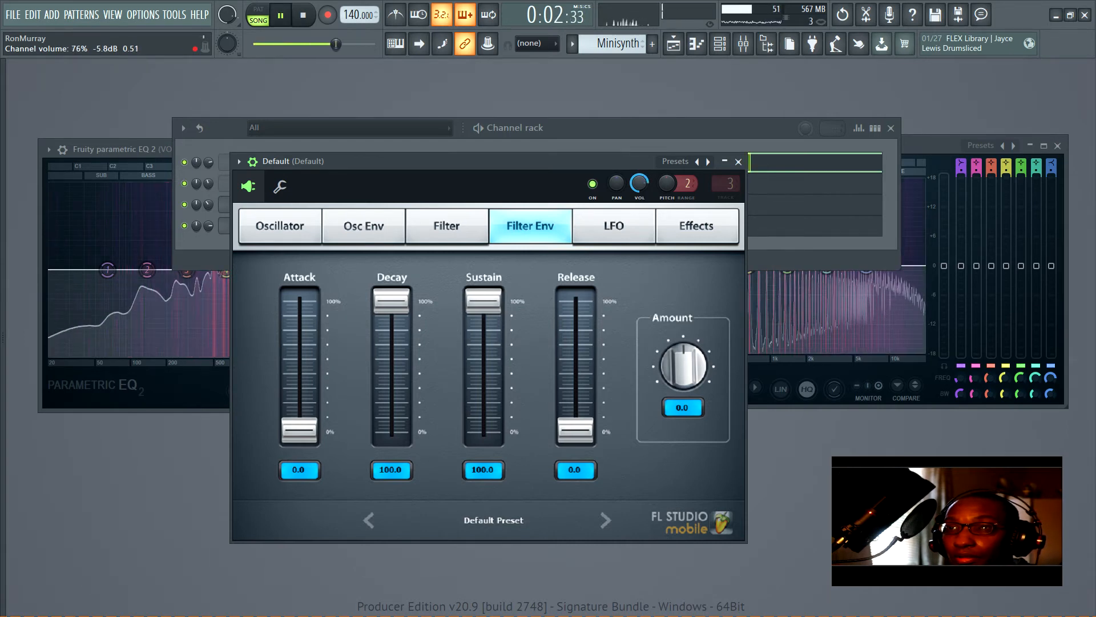
key(space)
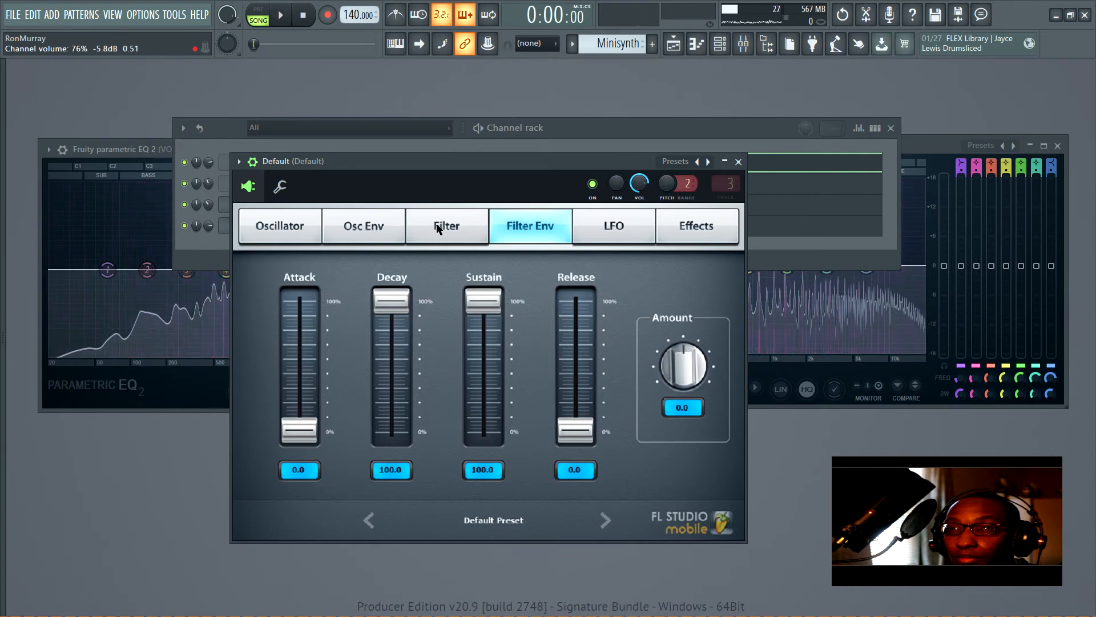
Lower the Default synth's filter cutoff to about halfway, close the channel rack, and move the synth window below the EQ spectra during playback.
click(460, 225)
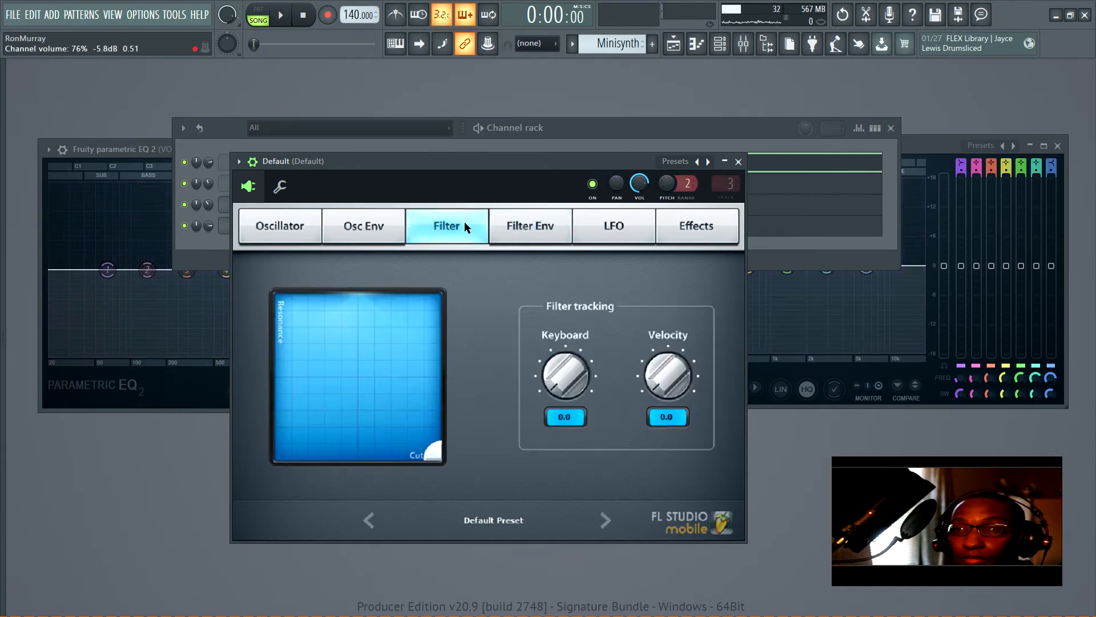
key(space)
drag(434, 454, 363, 464)
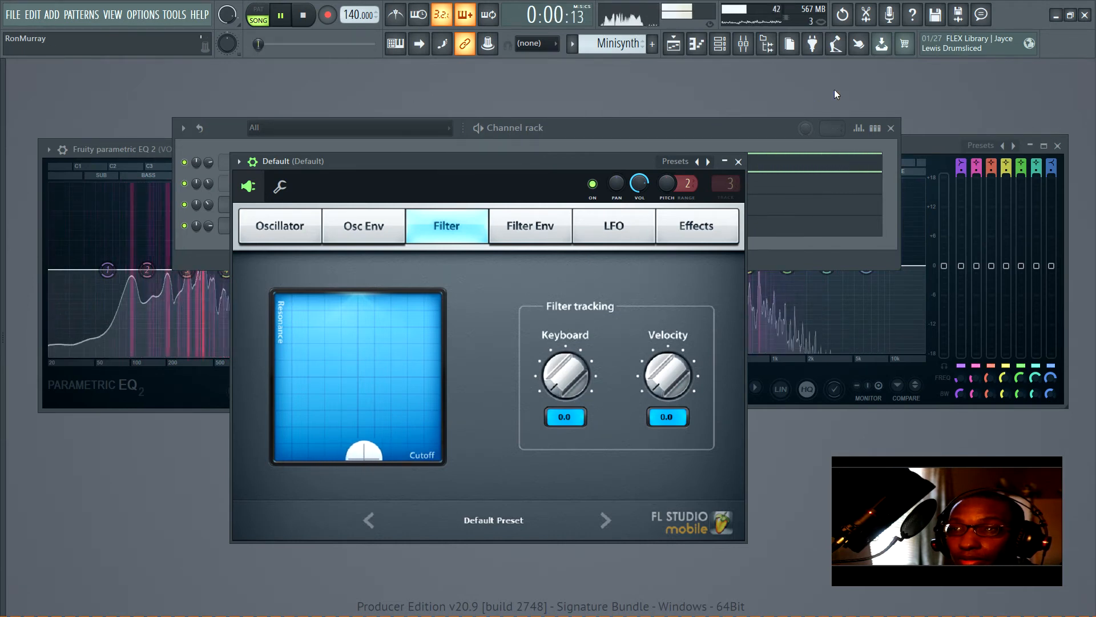
click(896, 127)
click(890, 128)
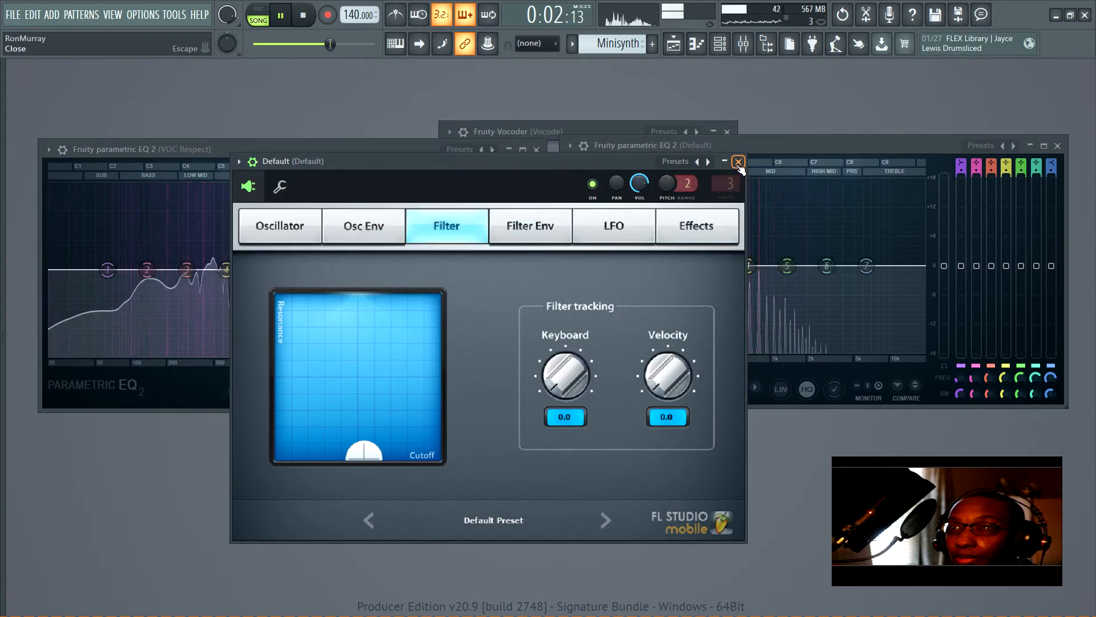
drag(593, 162, 667, 245)
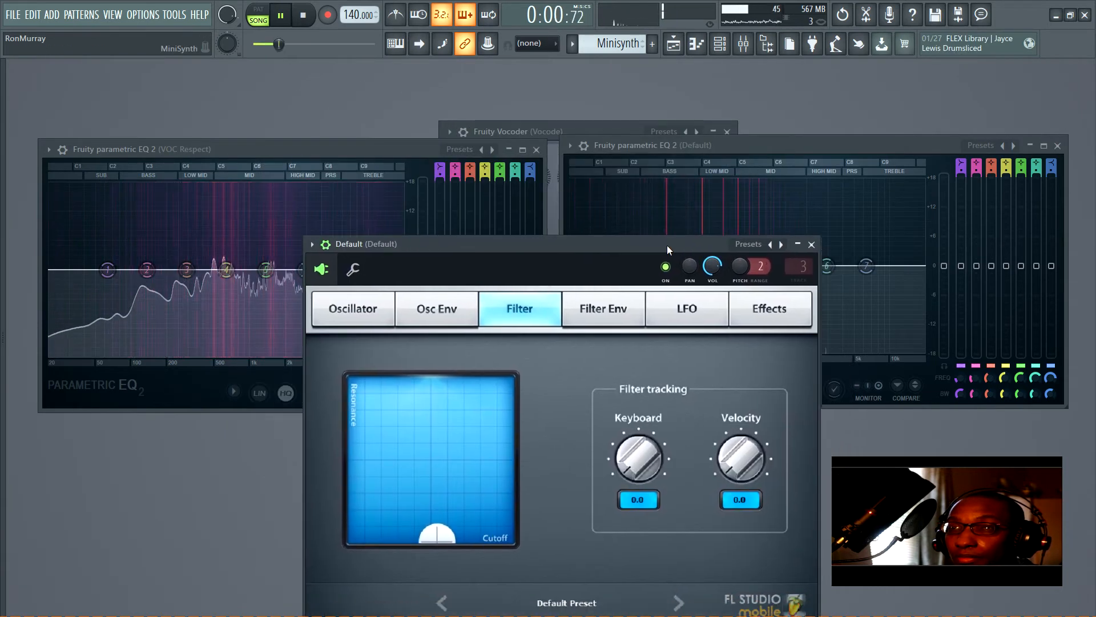
key(space)
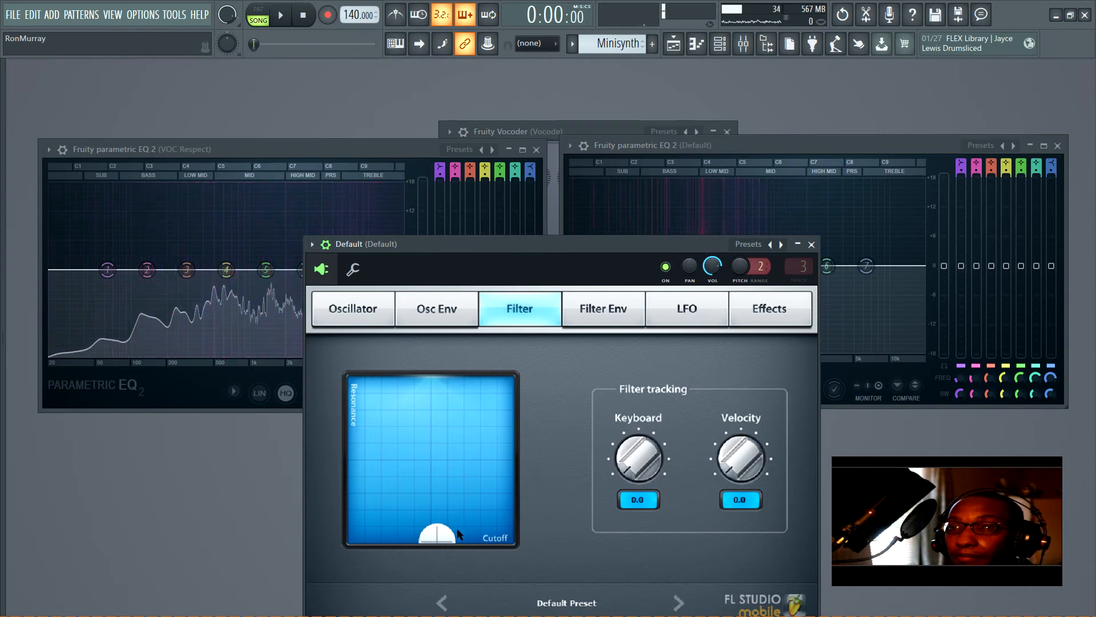
Raise the Default synth's filter cutoff to near maximum and its filter peak to 24.4, auditioning each change.
drag(459, 534, 506, 542)
key(space)
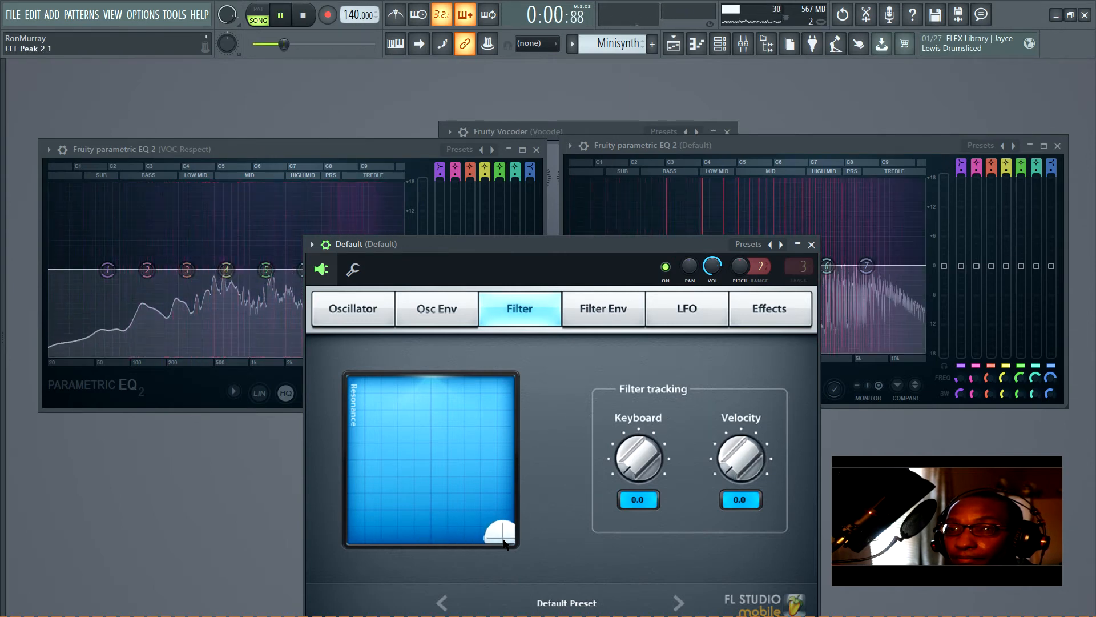
key(space)
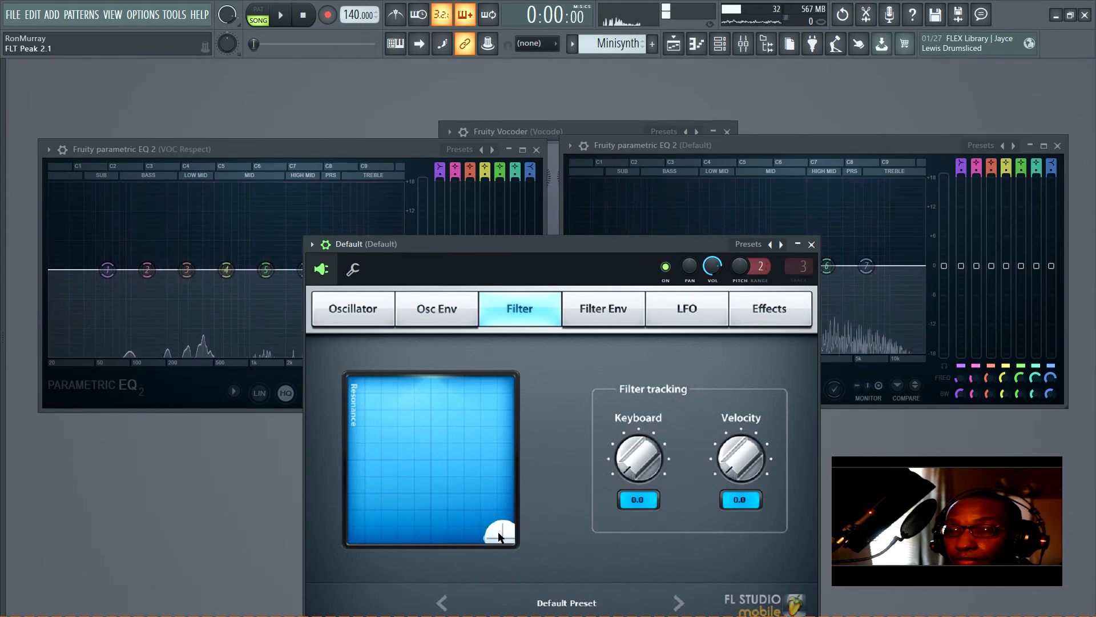
key(space)
drag(501, 532, 501, 503)
key(space)
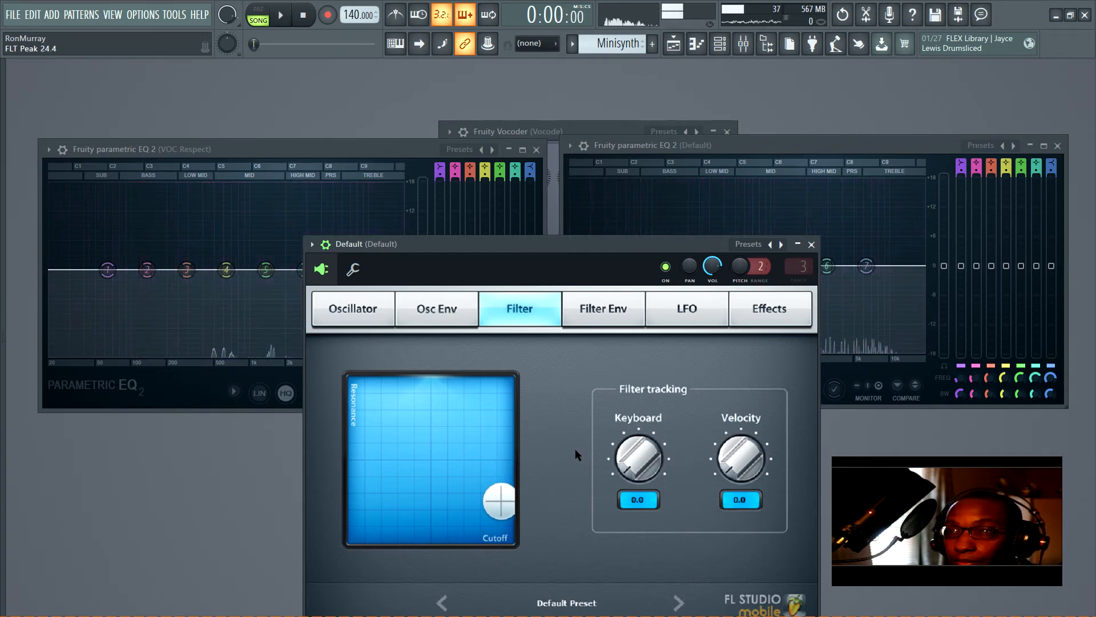
Set the Default synth's oscillator envelope attack to 7.3 and release to 21.5, and audition the result.
click(425, 314)
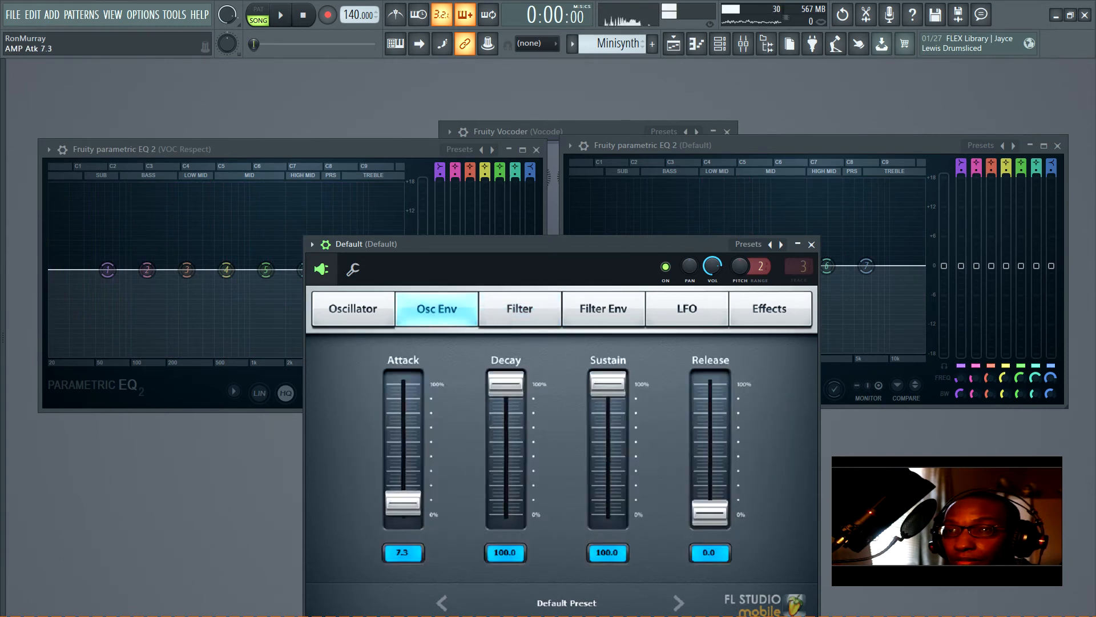
drag(692, 505, 694, 488)
drag(710, 486, 710, 484)
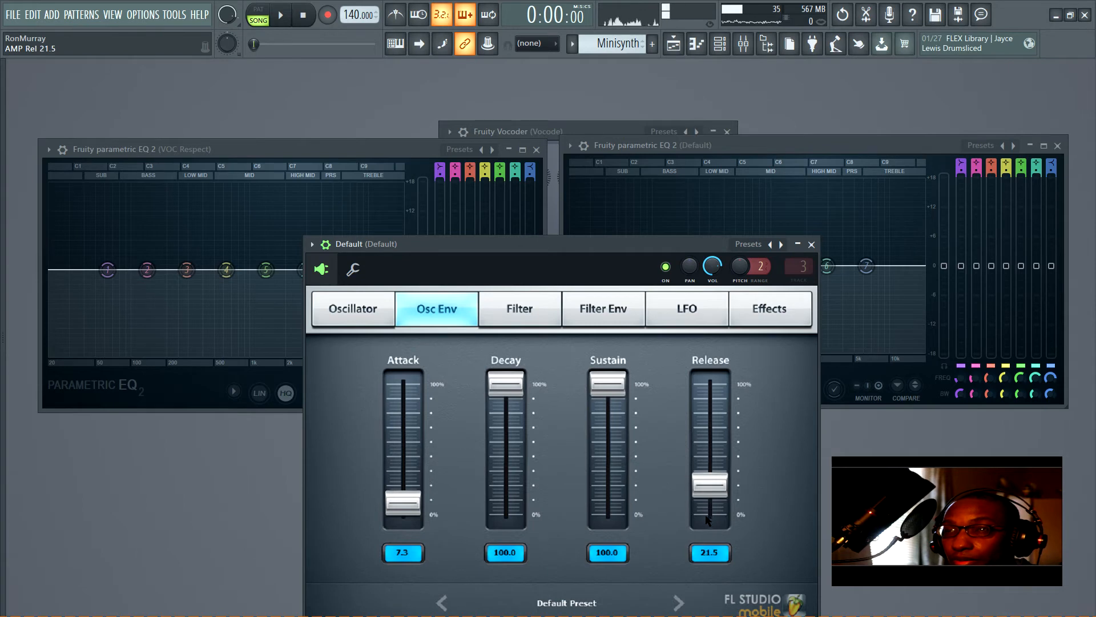
key(space)
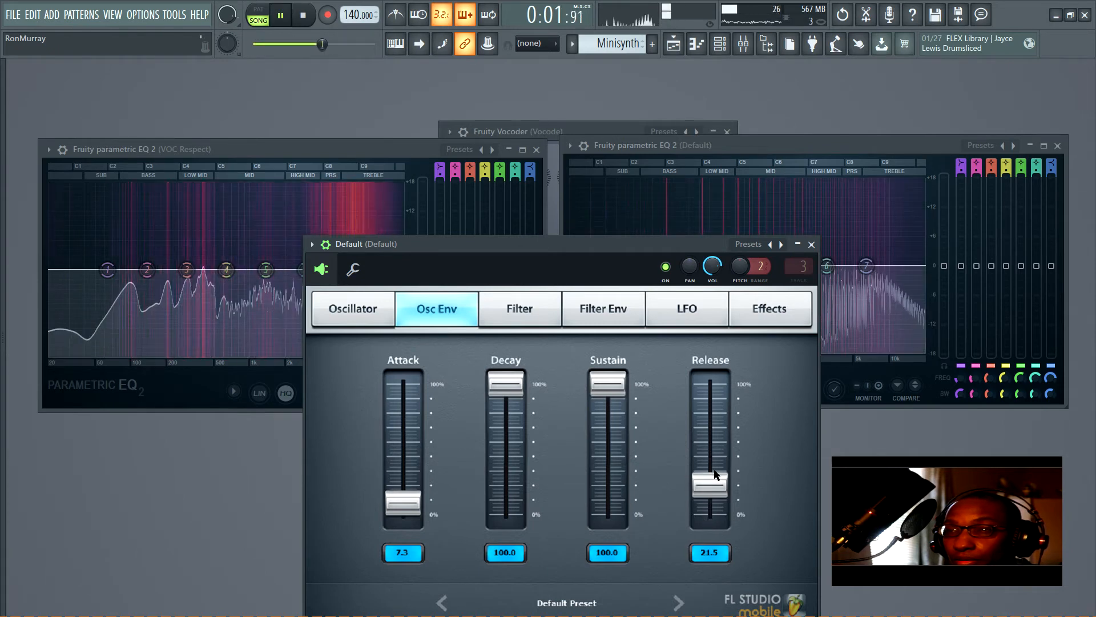
key(space)
Bring the Fruity Vocoder window to the front, fully expanded, and position it above the Default synth.
click(575, 130)
double_click(574, 128)
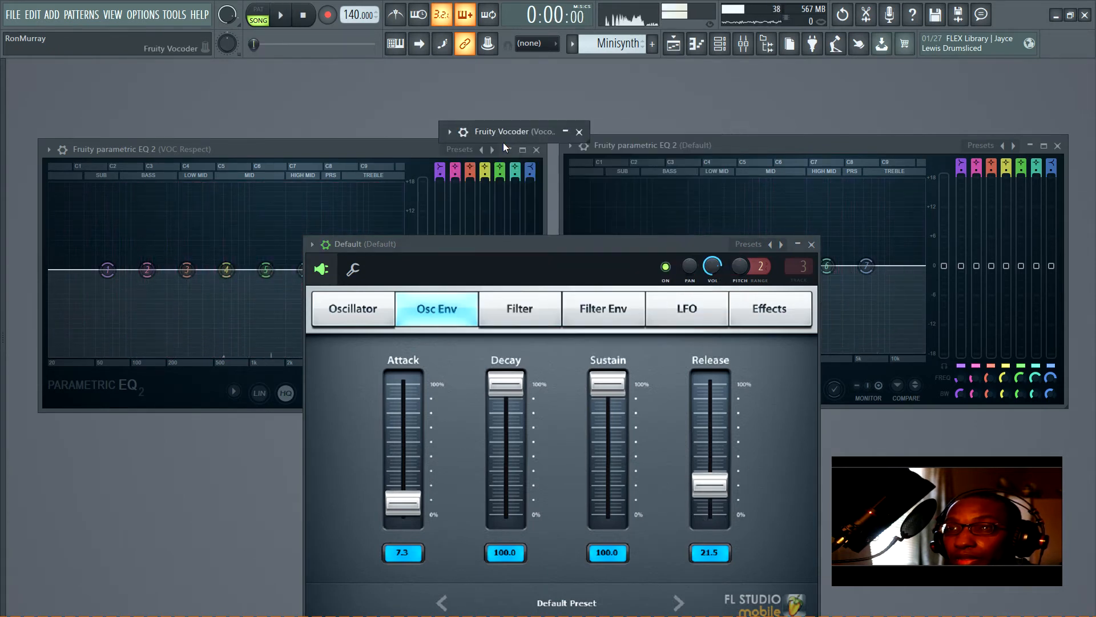
double_click(520, 129)
drag(570, 129, 491, 147)
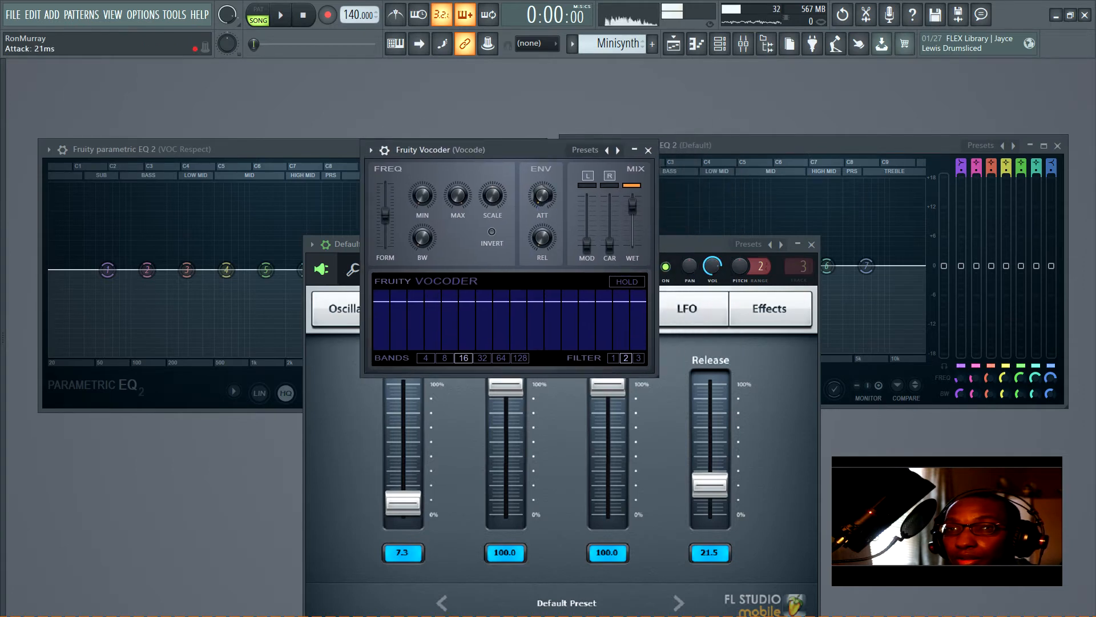
Try envelope attack times of 209 ms and 386 ms on the Fruity Vocoder while playing the song.
key(space)
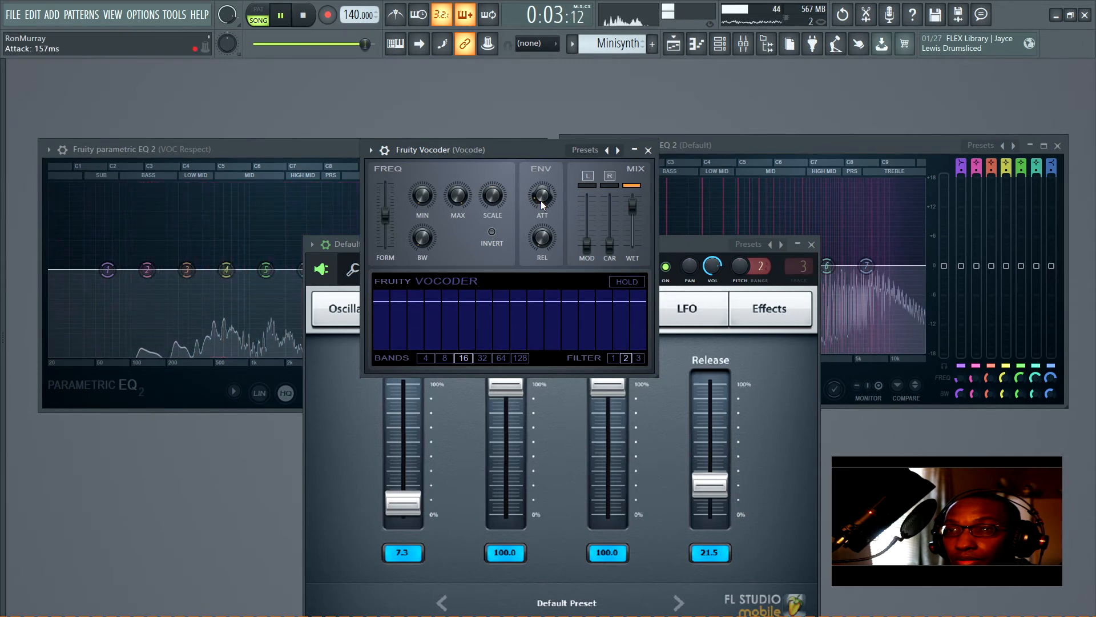
drag(540, 200, 540, 193)
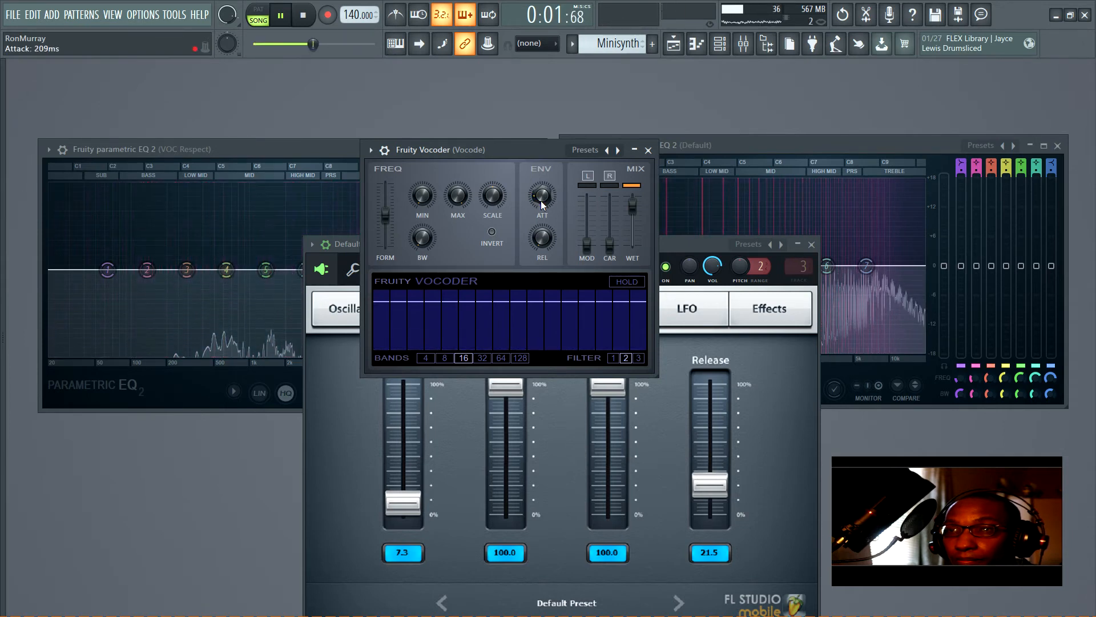
key(space)
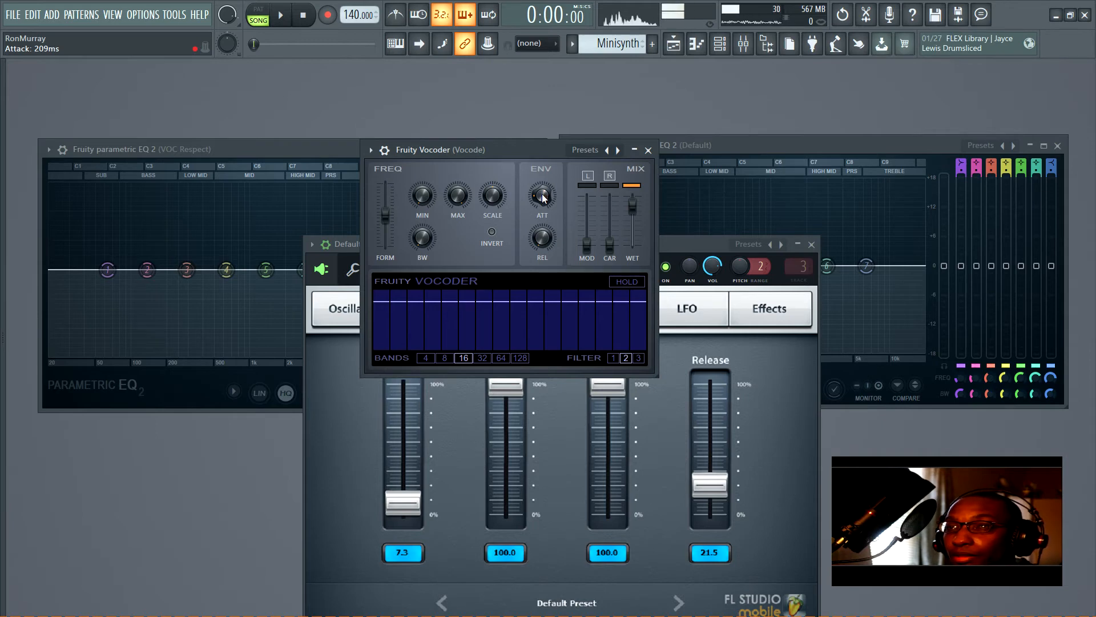
key(space)
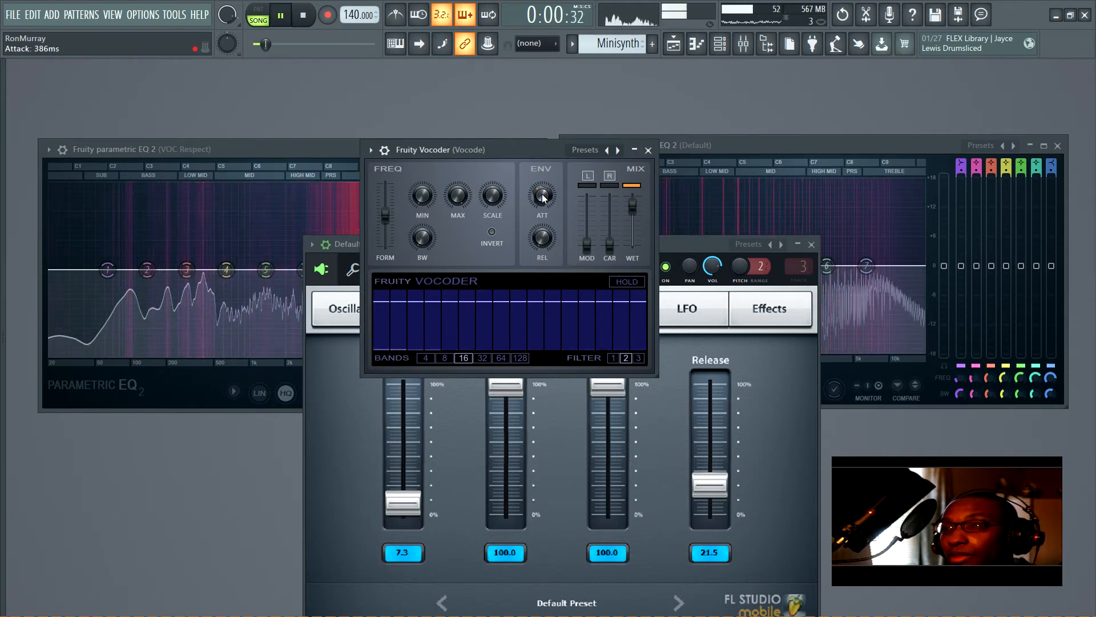
key(space)
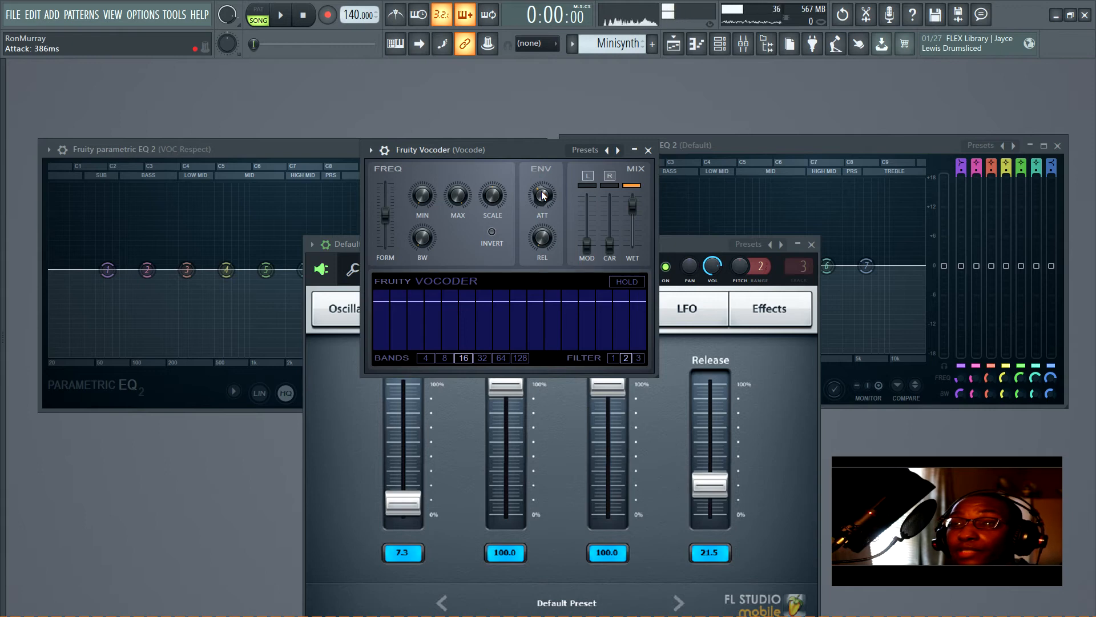
Shorten the Fruity Vocoder's envelope attack, trying 10 ms and settling on 51 ms while auditioning.
drag(541, 191, 541, 212)
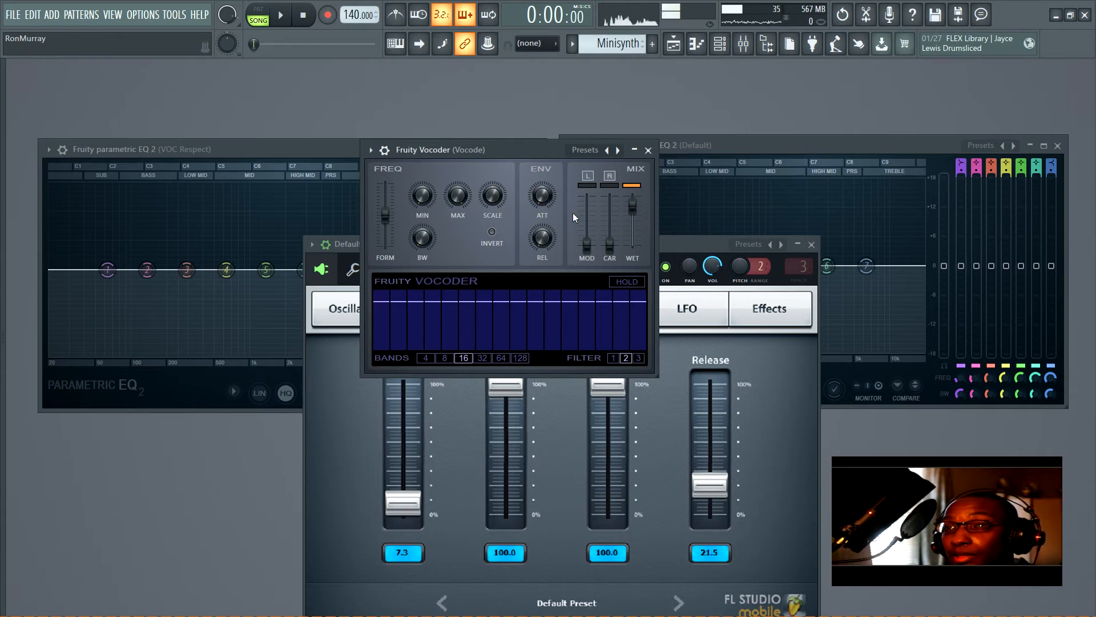
key(space)
key(space)
drag(539, 197, 552, 203)
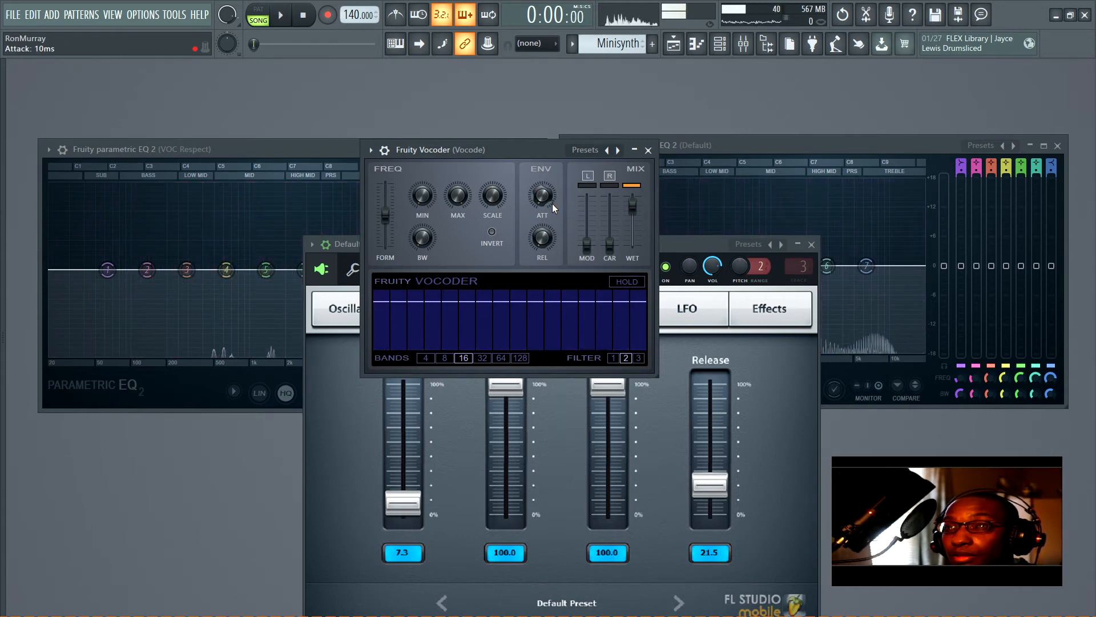
key(space)
key(space)
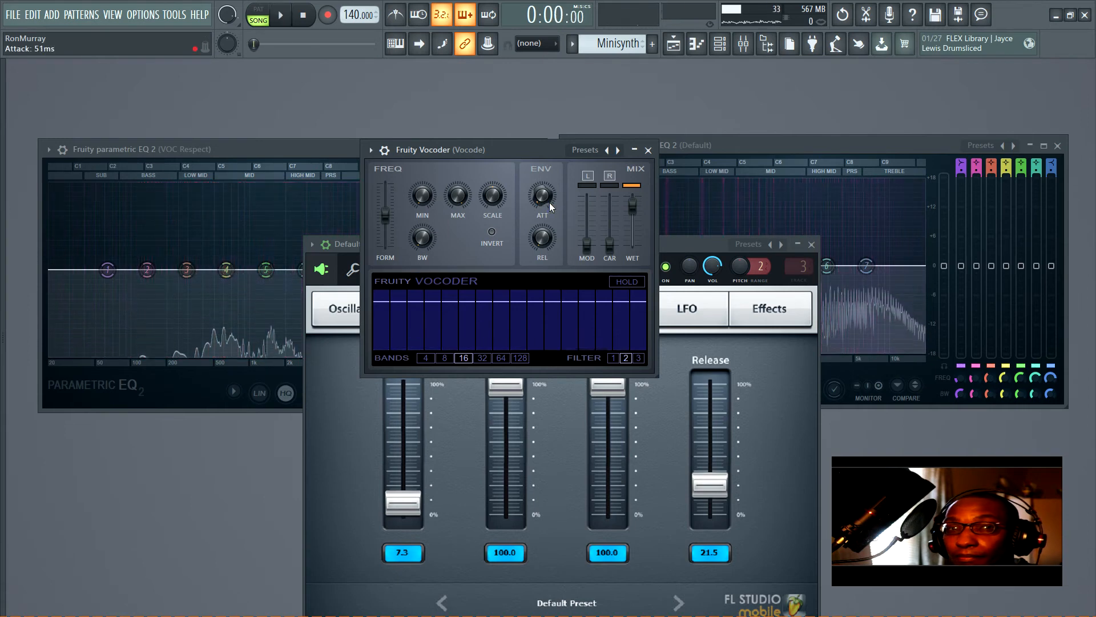
Adjust the Fruity Vocoder's envelope release, trying 89 ms and 56 ms and settling on 279 ms while auditioning.
key(space)
key(space)
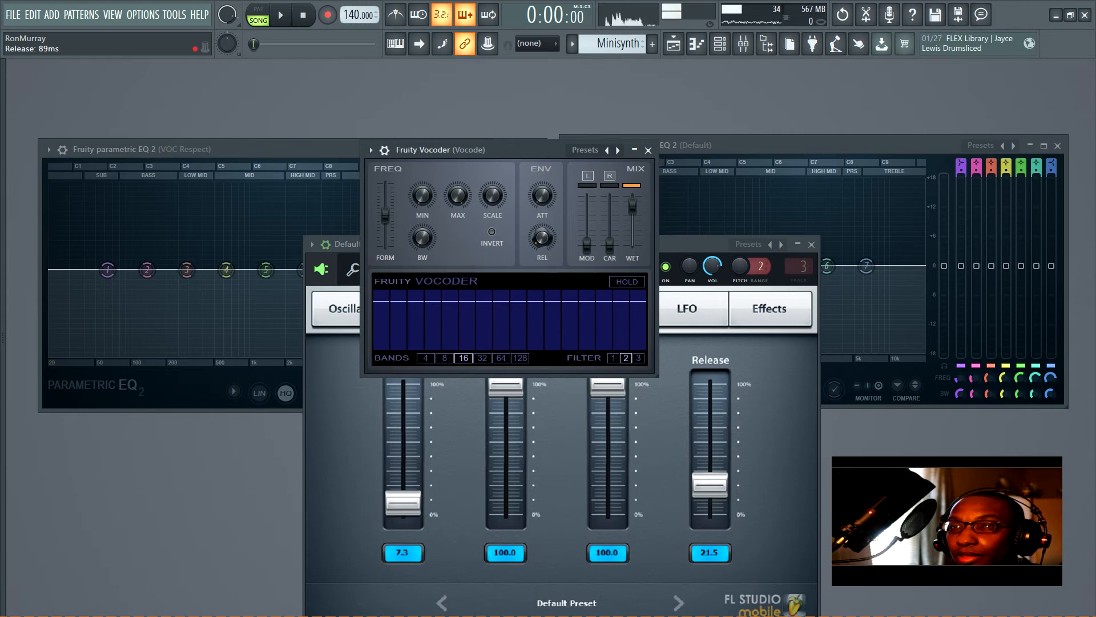
key(space)
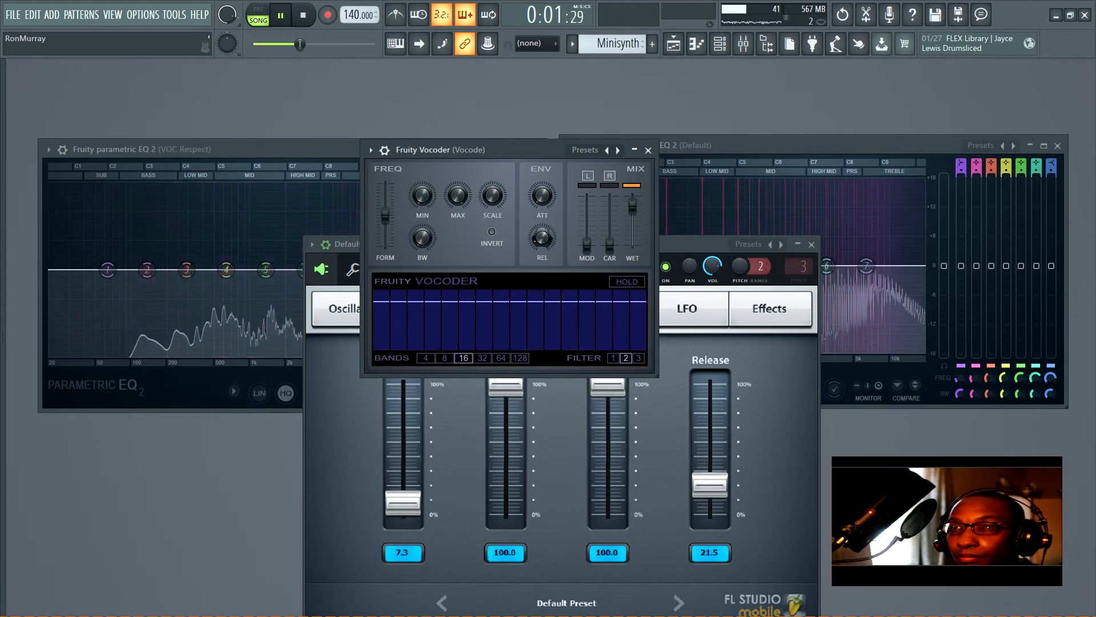
drag(546, 246, 545, 254)
key(space)
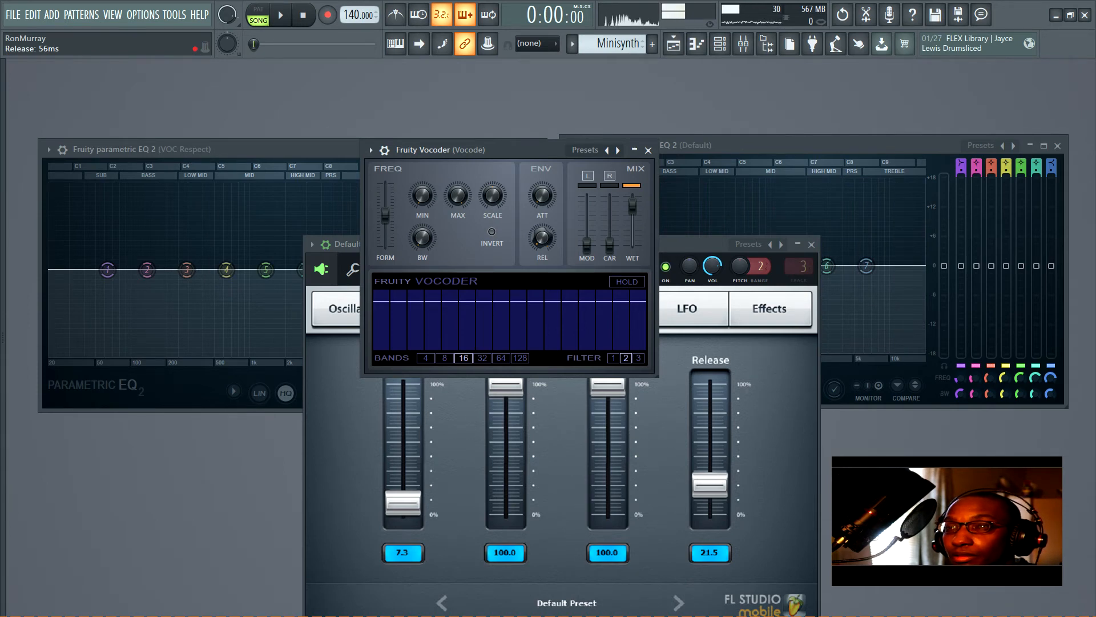
key(space)
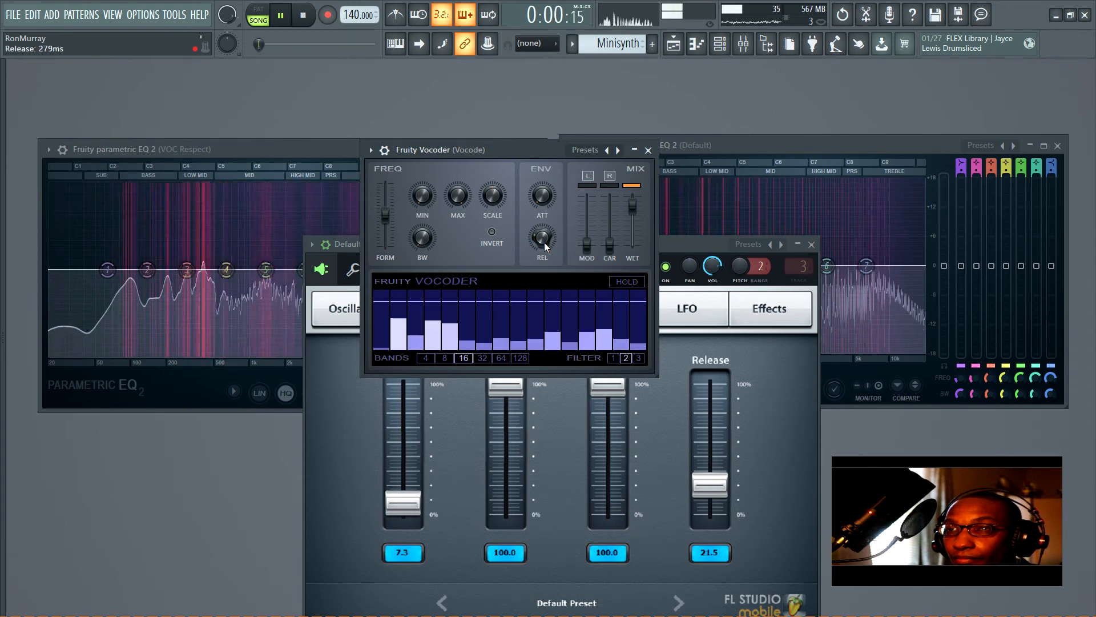
key(space)
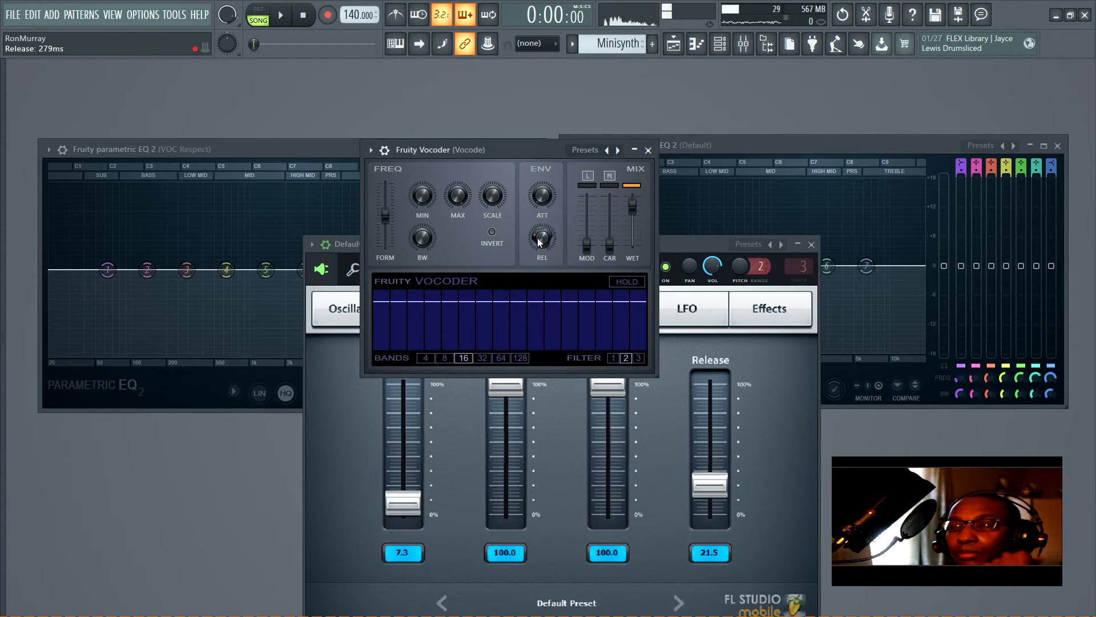
Shorten the Fruity Vocoder's envelope release to 10 ms while auditioning the song.
drag(543, 240, 544, 238)
key(space)
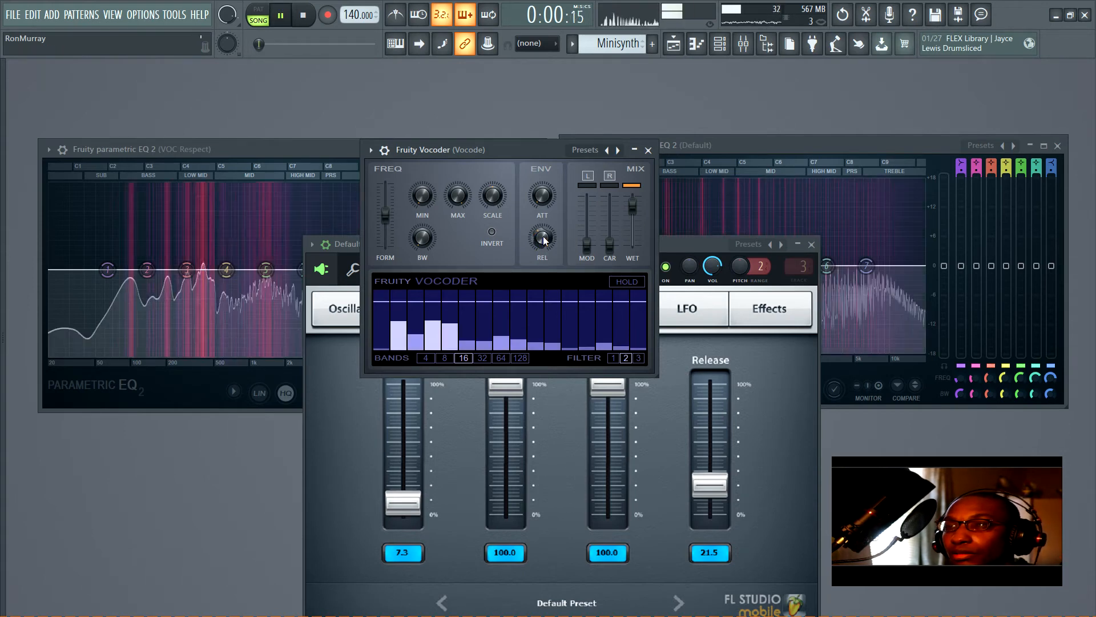
key(space)
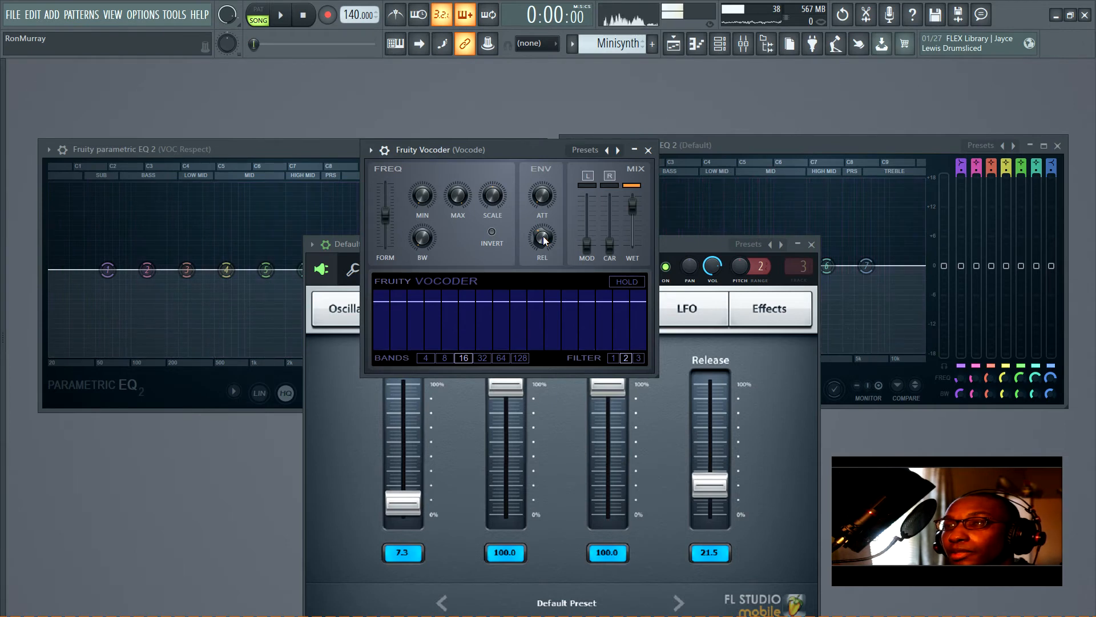
drag(544, 243, 545, 247)
key(space)
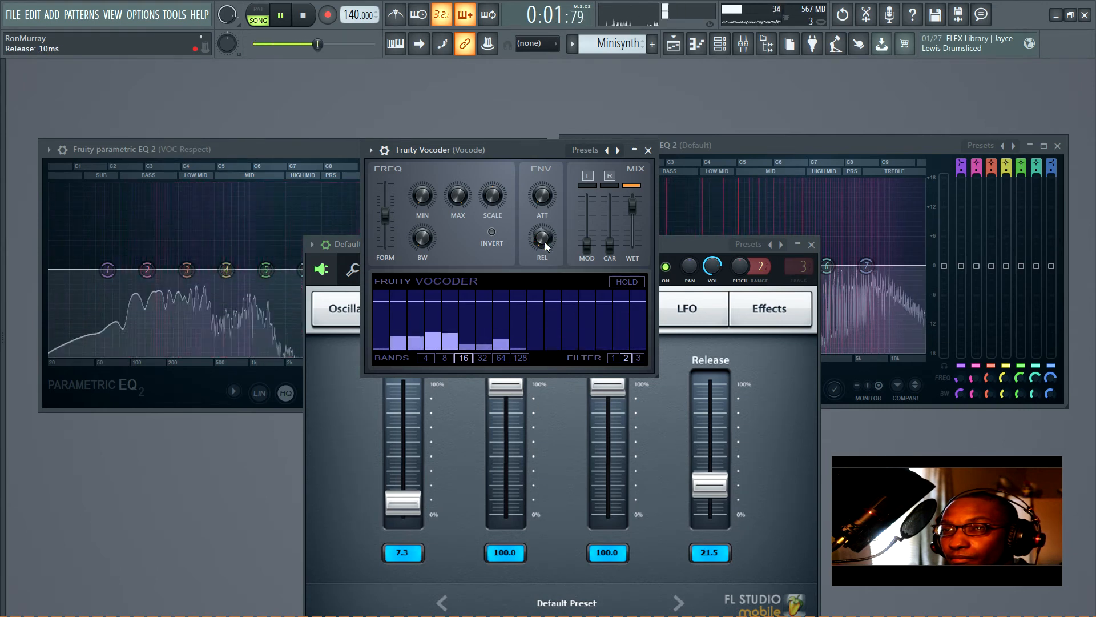
key(space)
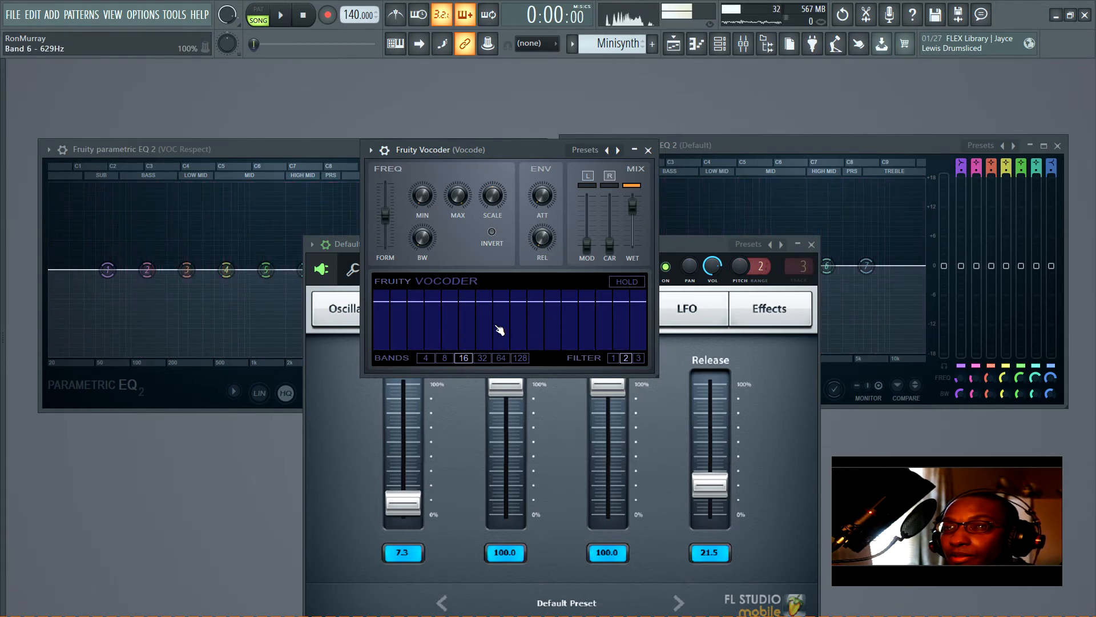
Briefly try 32 vocoder bands, return to 16, and reposition the Default track's EQ window behind the Fruity Vocoder.
click(482, 358)
click(463, 358)
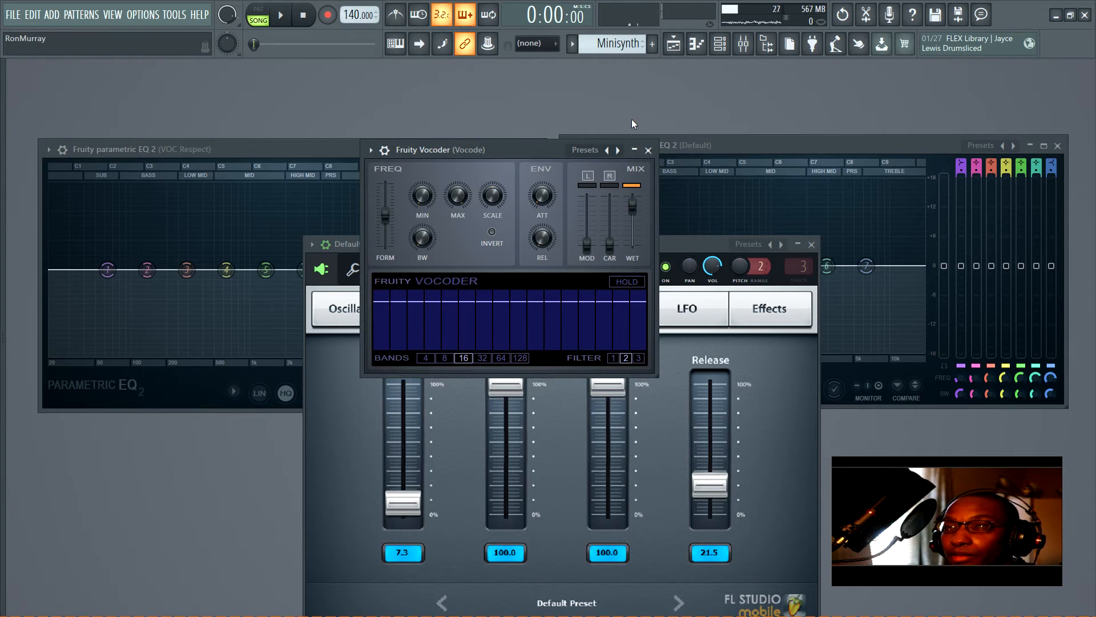
drag(759, 146, 676, 131)
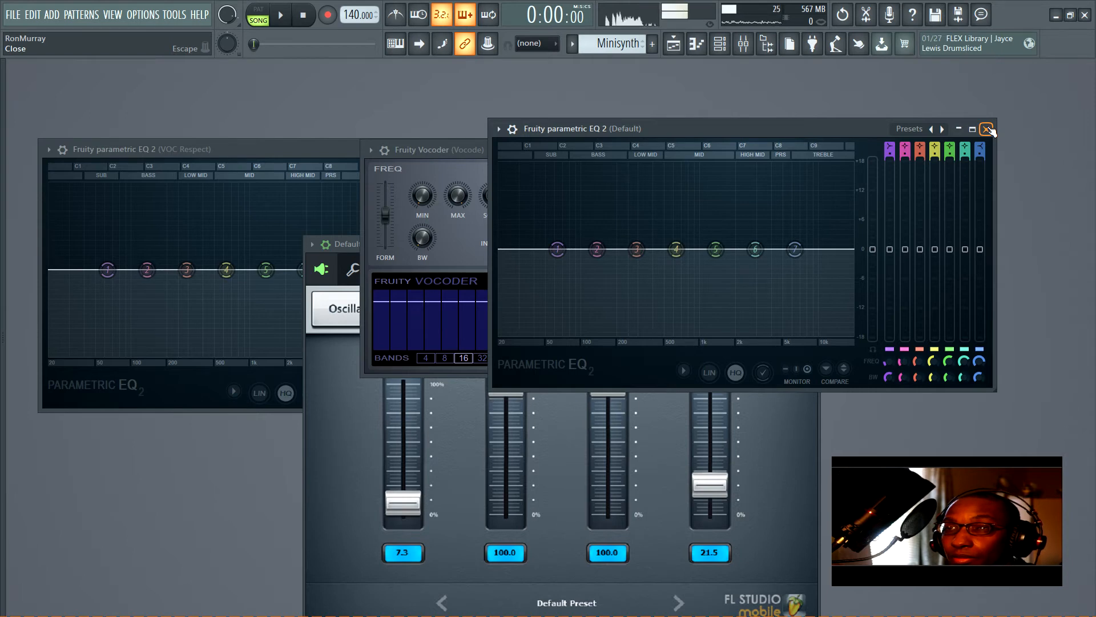
click(467, 150)
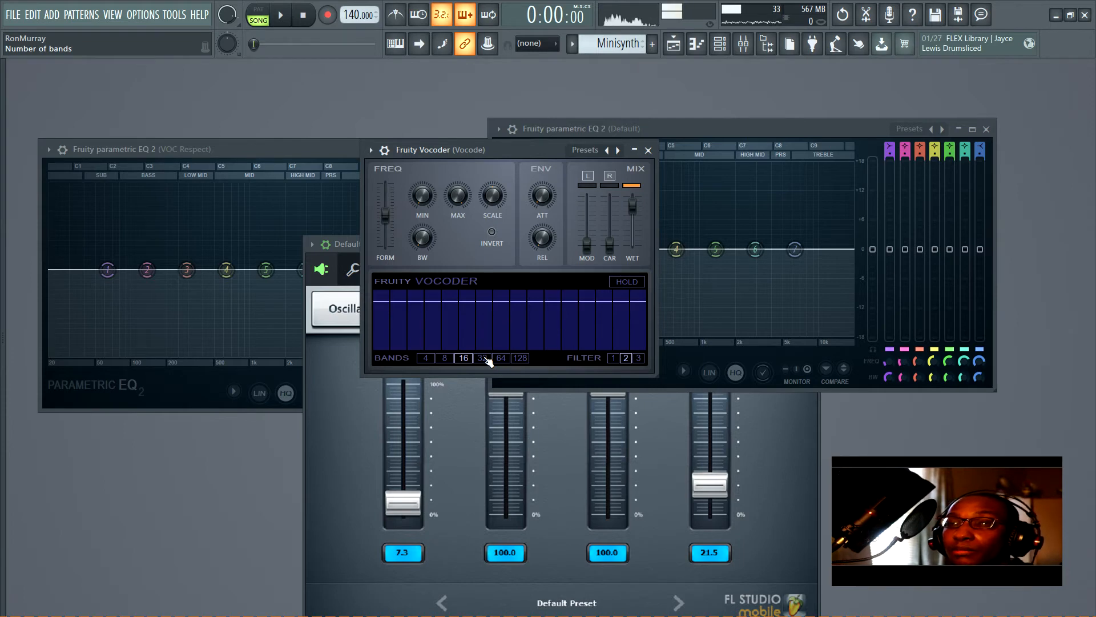
Compare 32 bands at a release of 81 ms against 16 bands on the Fruity Vocoder by playing the song.
click(482, 358)
key(space)
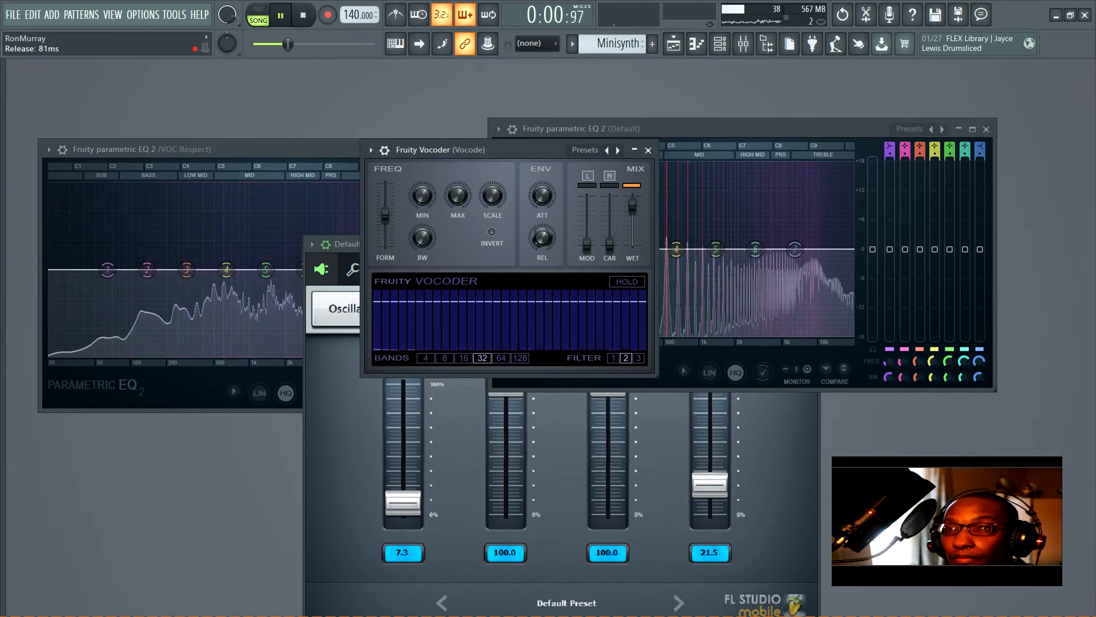
key(space)
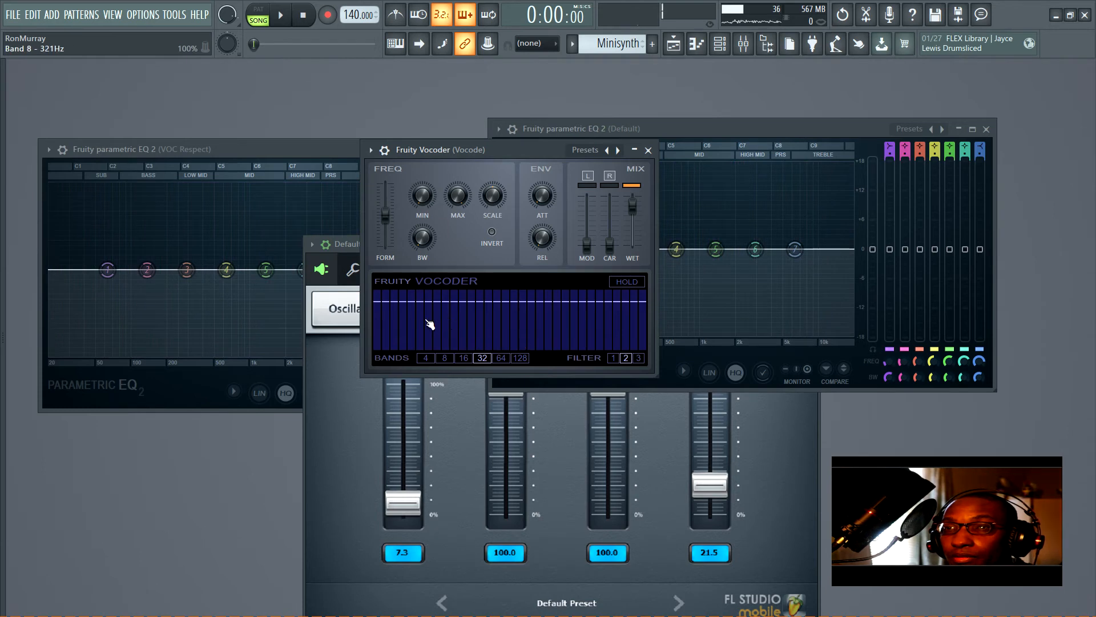
click(463, 358)
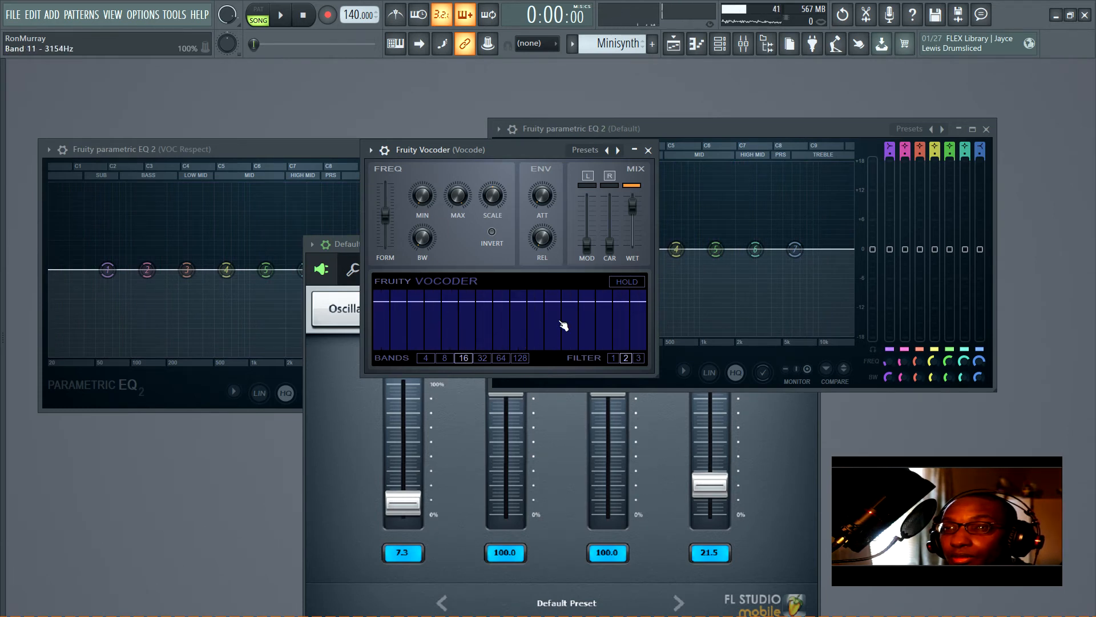
key(space)
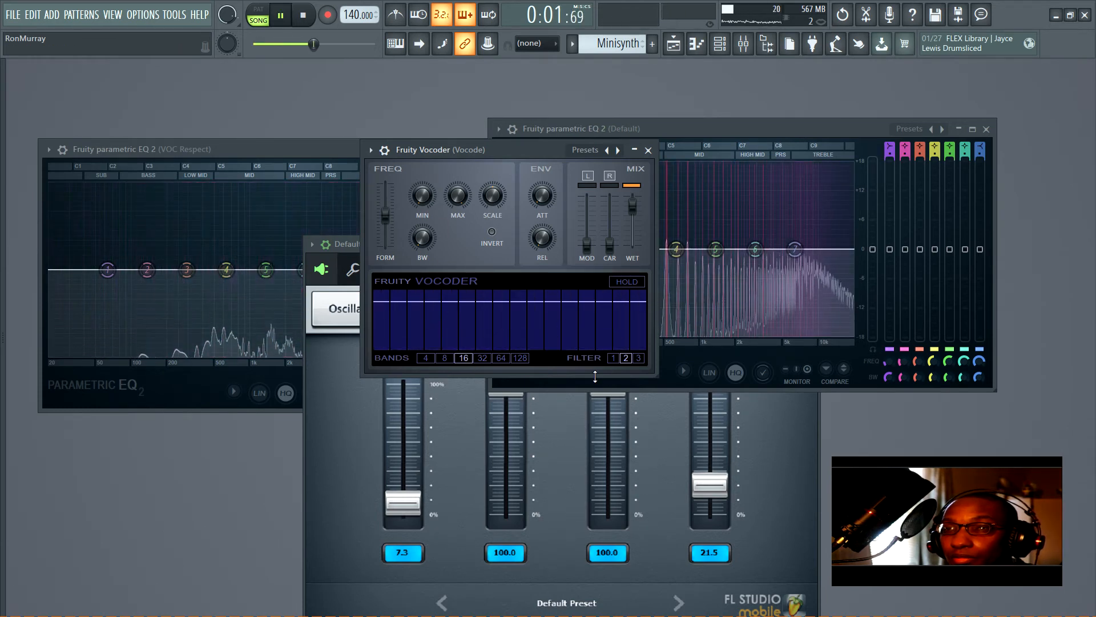
key(space)
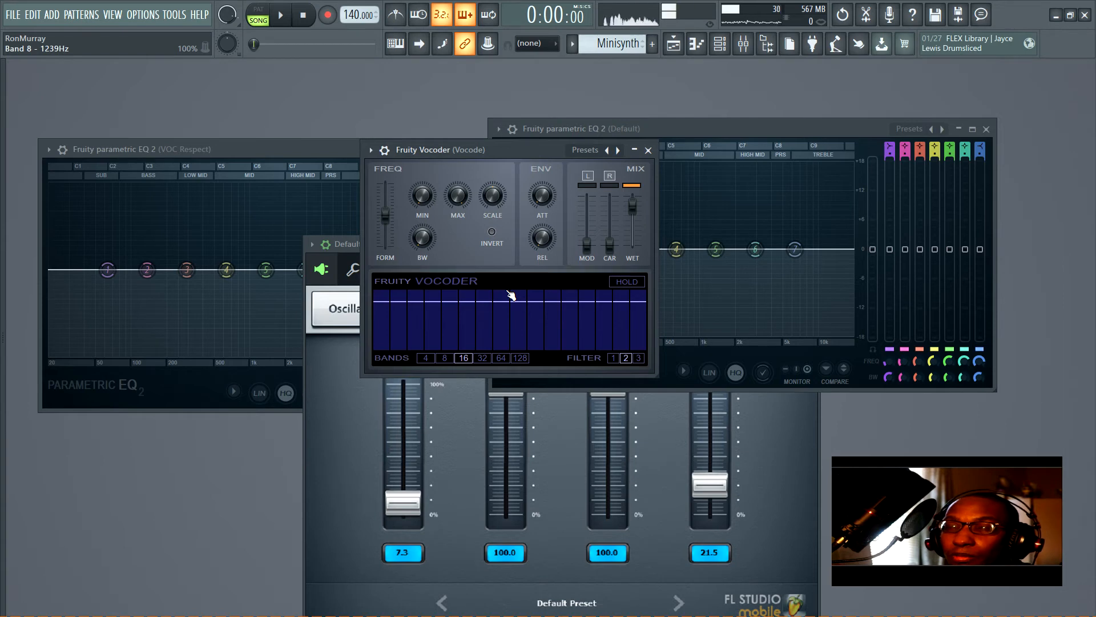
Audition the Fruity Vocoder with 64 bands and bring its envelope release down to 10 ms.
click(507, 355)
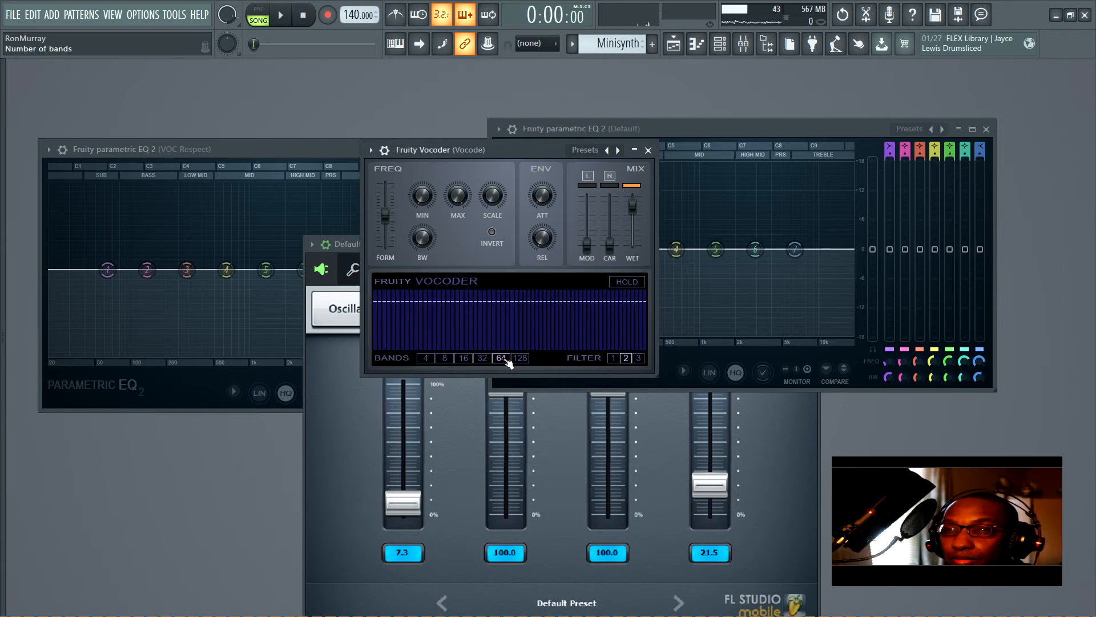
key(space)
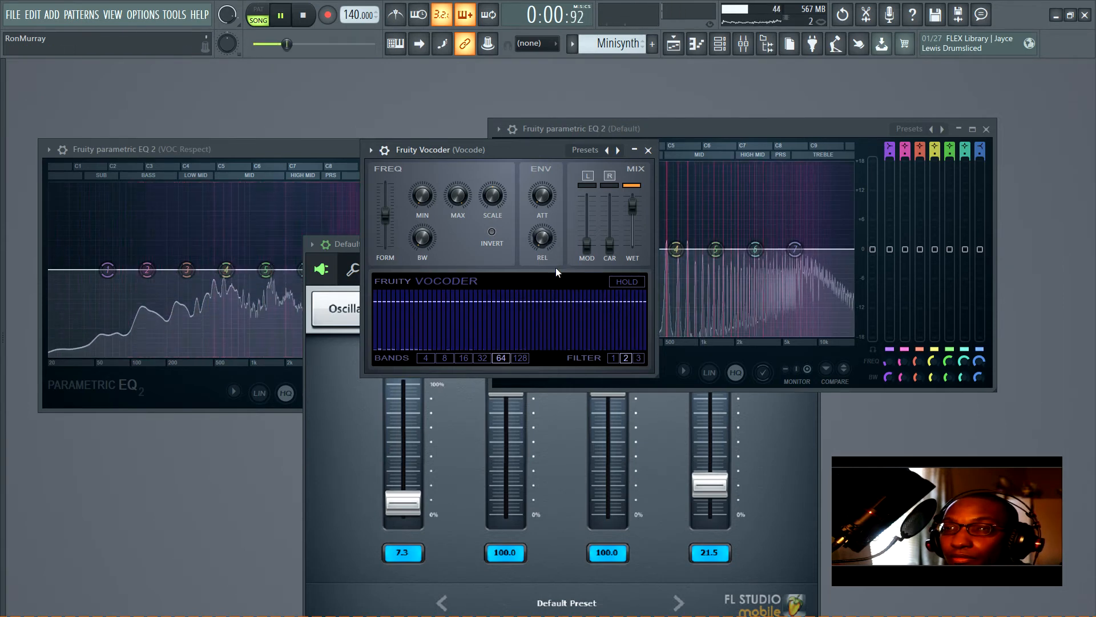
drag(542, 238, 544, 260)
key(space)
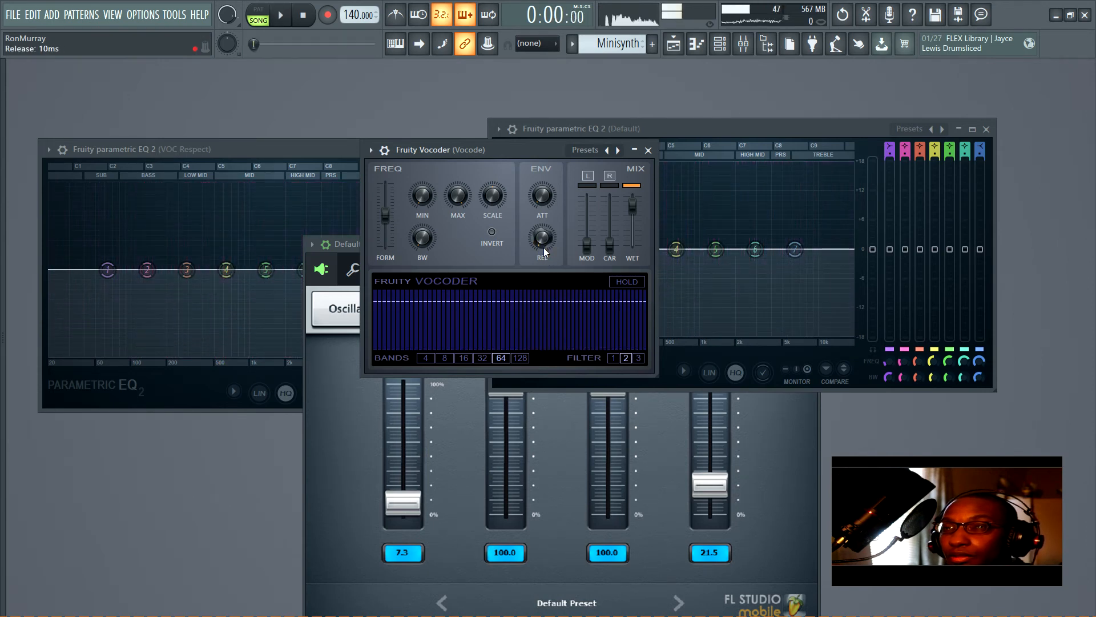
Try 8 bands on the Fruity Vocoder and settle on 16 bands while playing the song.
click(463, 358)
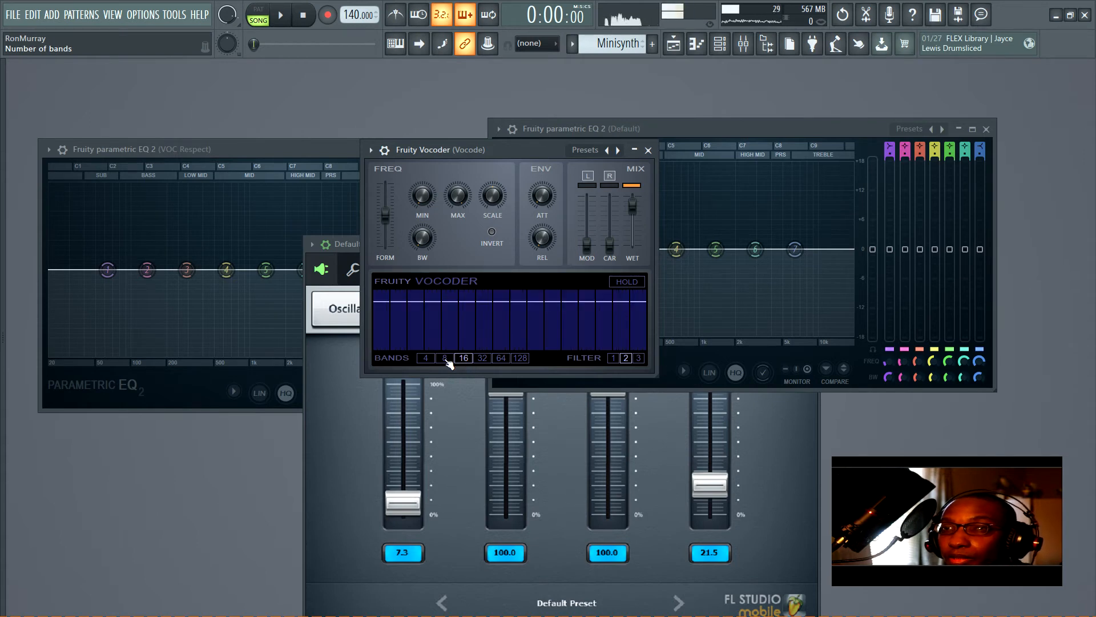
click(445, 358)
key(space)
key(space)
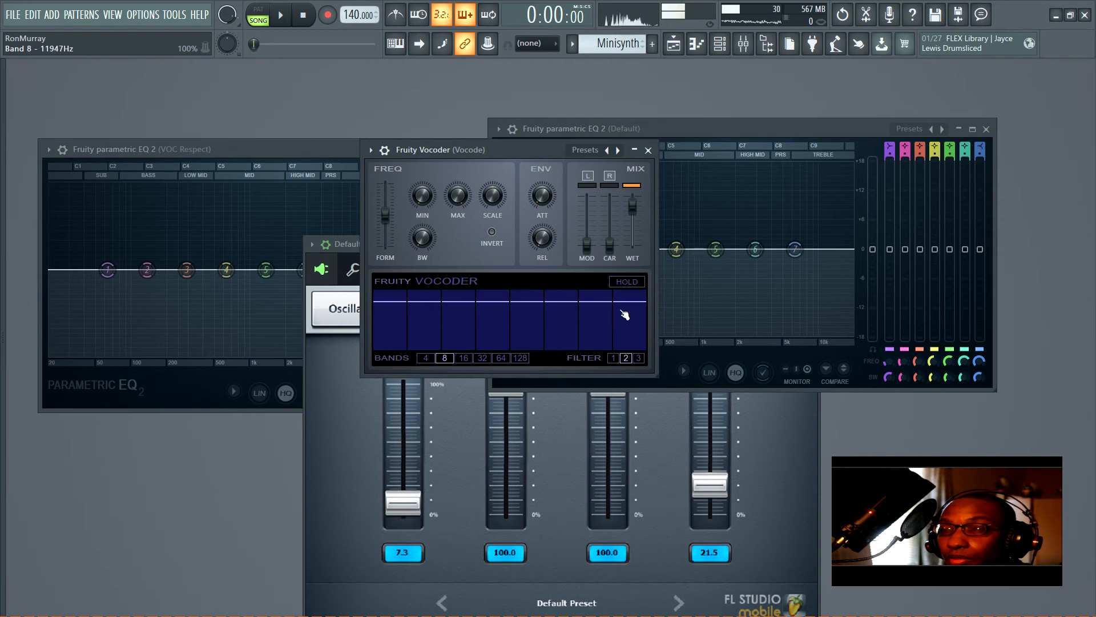
click(464, 357)
key(space)
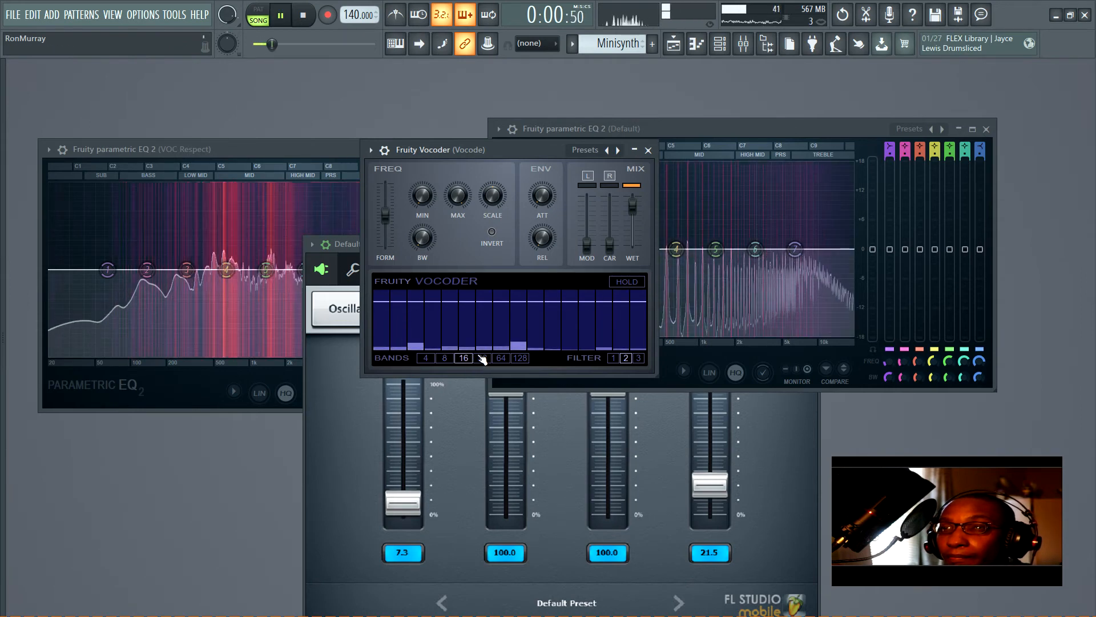
key(space)
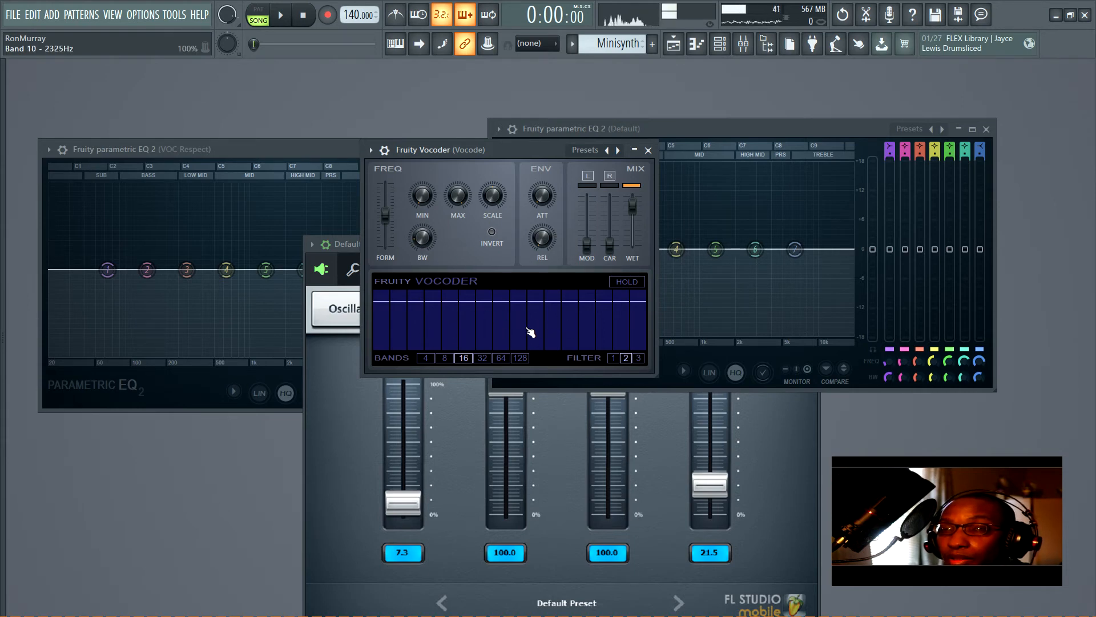
Adjust the Fruity Vocoder's bandwidth during playback, trying 9%.
key(space)
mouse_move(417, 242)
mouse_down()
mouse_move(418, 221)
mouse_move(421, 268)
mouse_move(412, 230)
mouse_move(423, 234)
mouse_up()
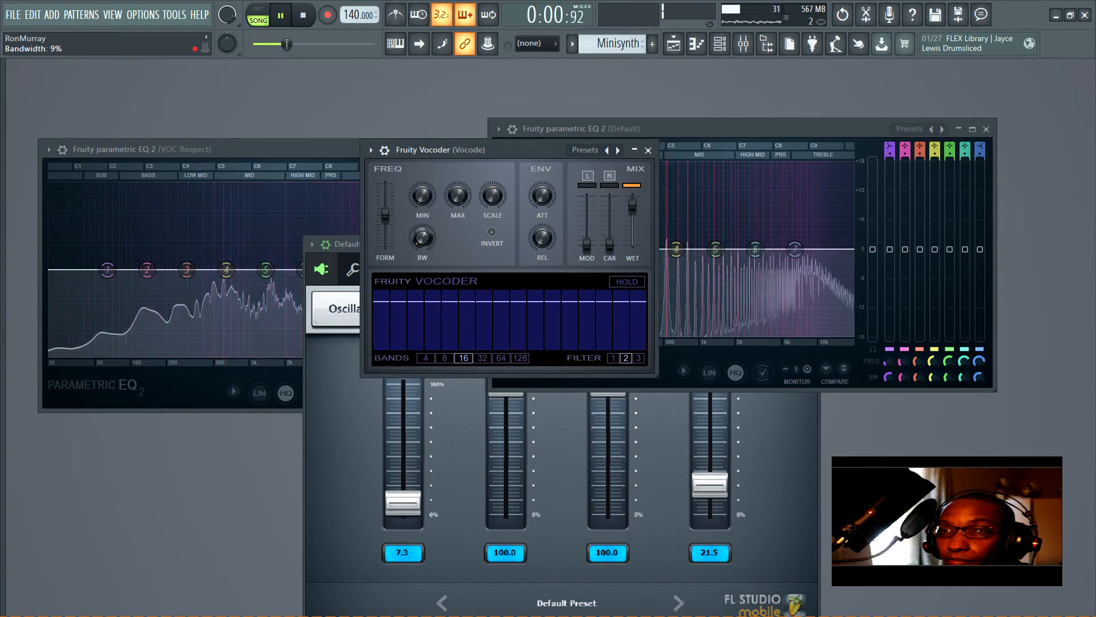
key(space)
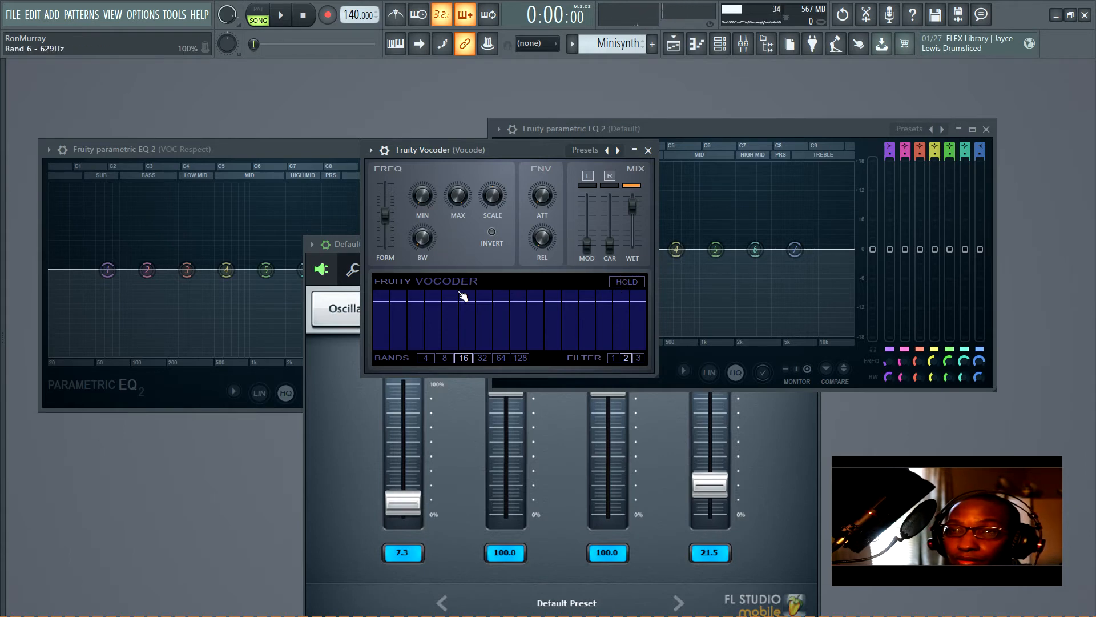
Try lowering the levels across the Fruity Vocoder's 16 bands and return them all to 100%.
mouse_move(398, 306)
mouse_down()
mouse_move(537, 328)
mouse_move(646, 328)
mouse_up()
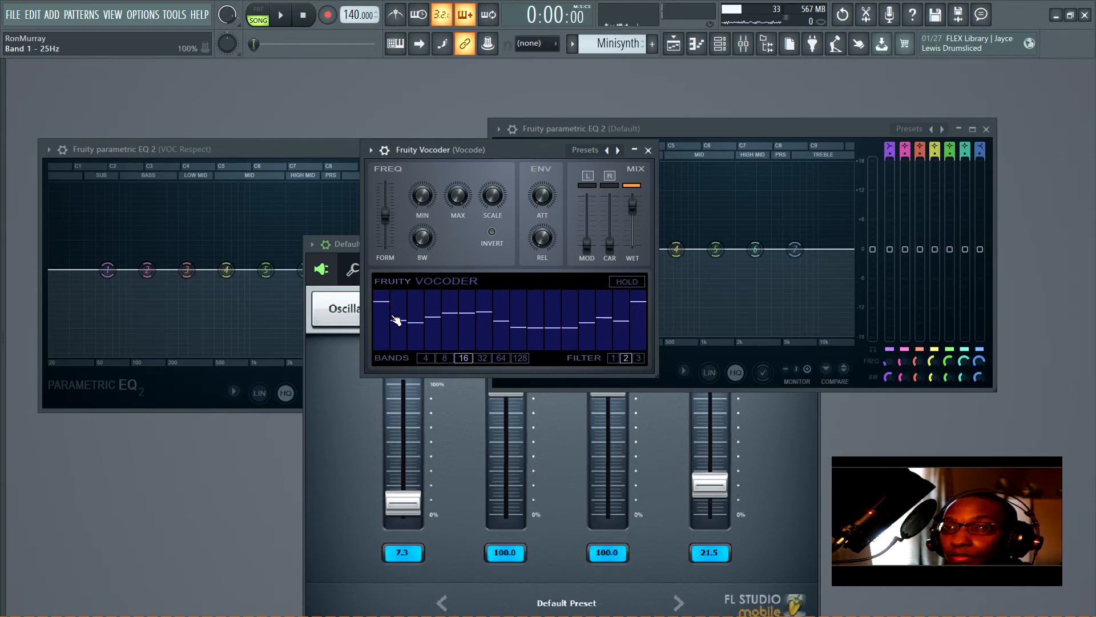
drag(398, 320, 646, 303)
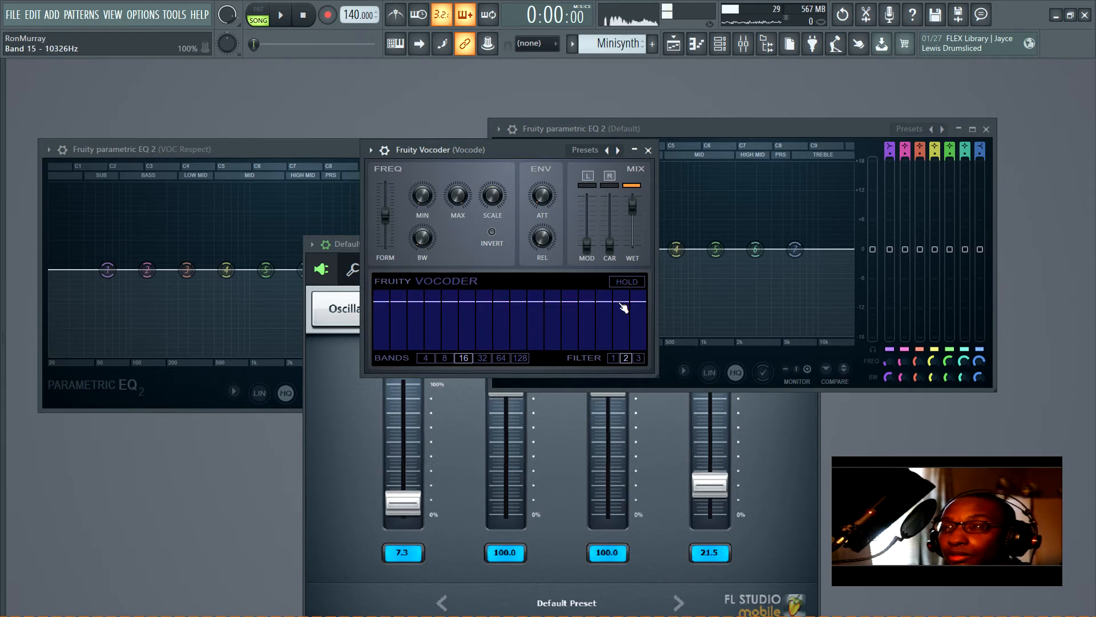
mouse_move(624, 308)
mouse_down()
mouse_move(499, 320)
mouse_move(380, 313)
mouse_move(539, 336)
mouse_move(616, 333)
mouse_move(379, 330)
mouse_up()
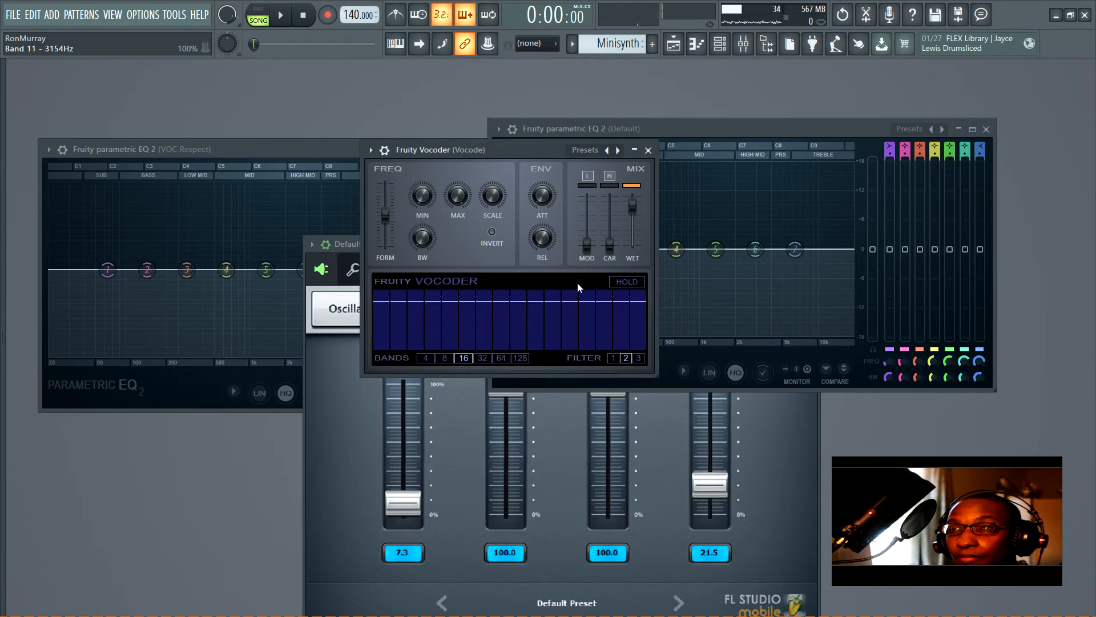
Add Fruity parametric EQ 2 in slot 3 of the Vocode mixer track and leave the mixer.
click(743, 43)
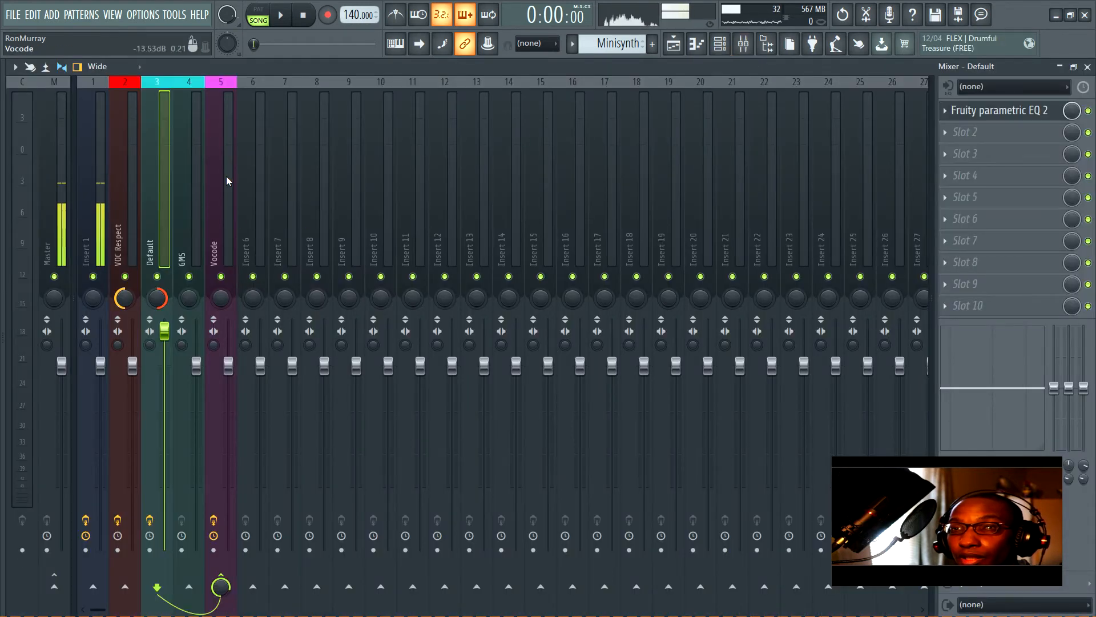
click(227, 181)
click(954, 156)
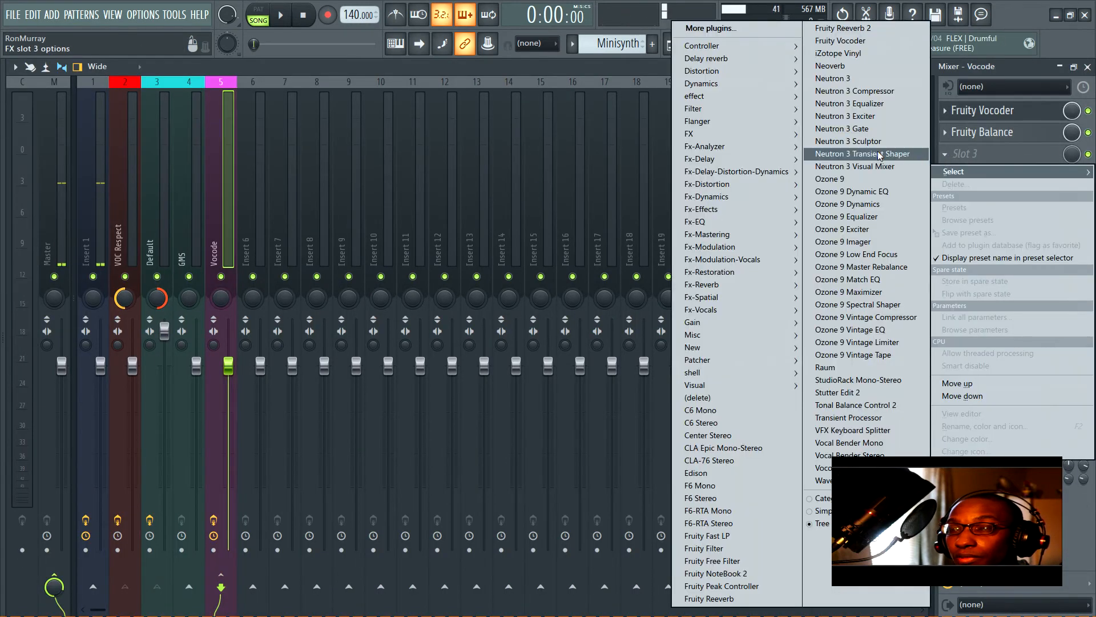
mouse_move(712, 109)
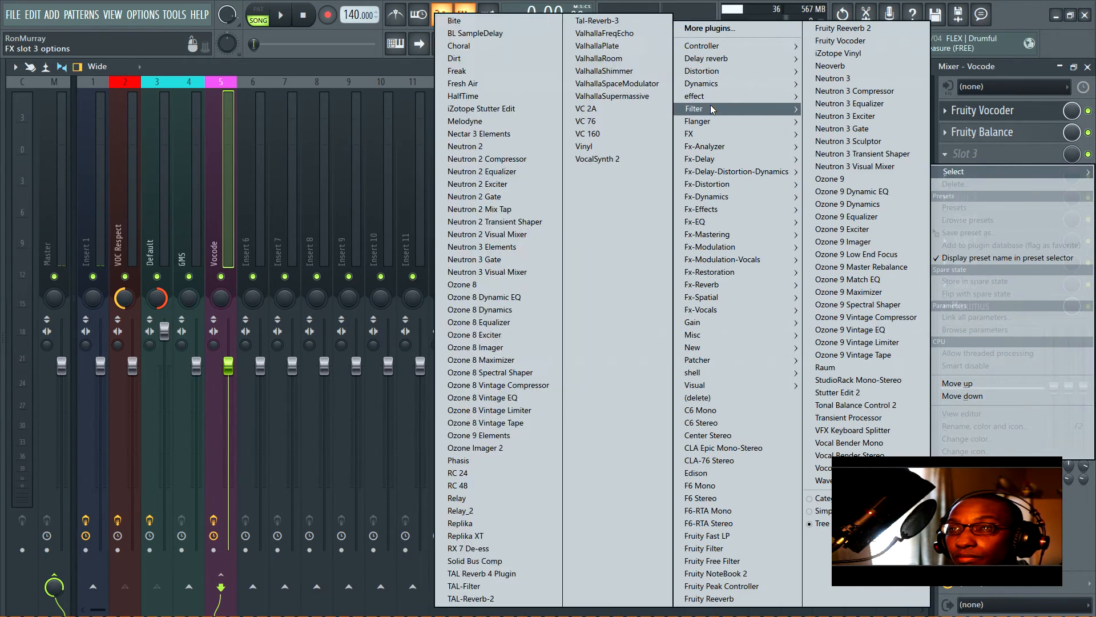
click(611, 145)
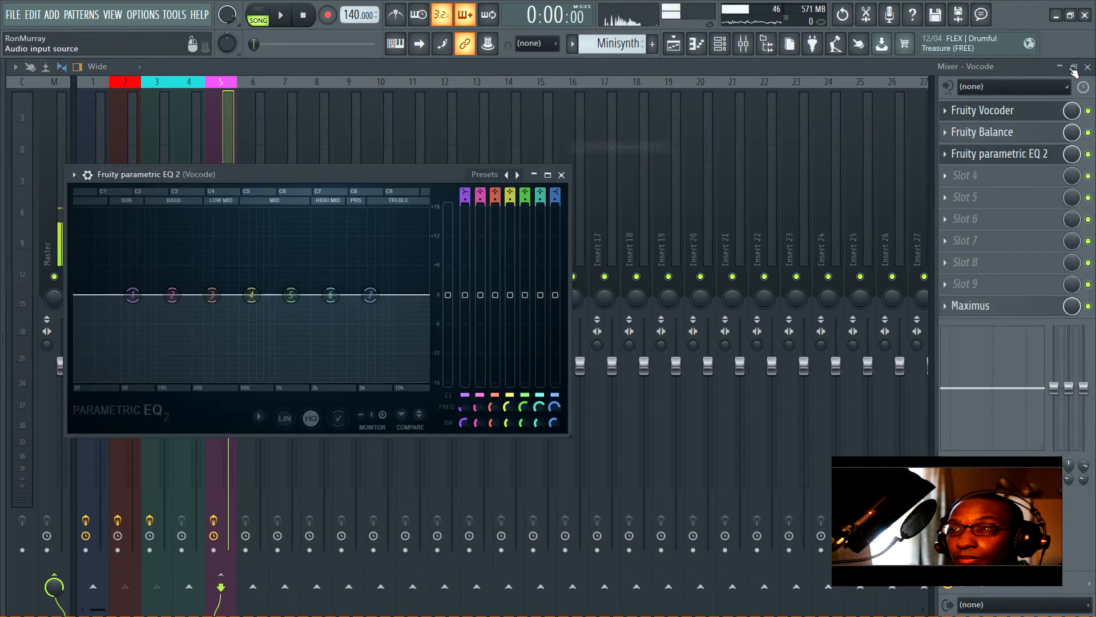
click(1073, 68)
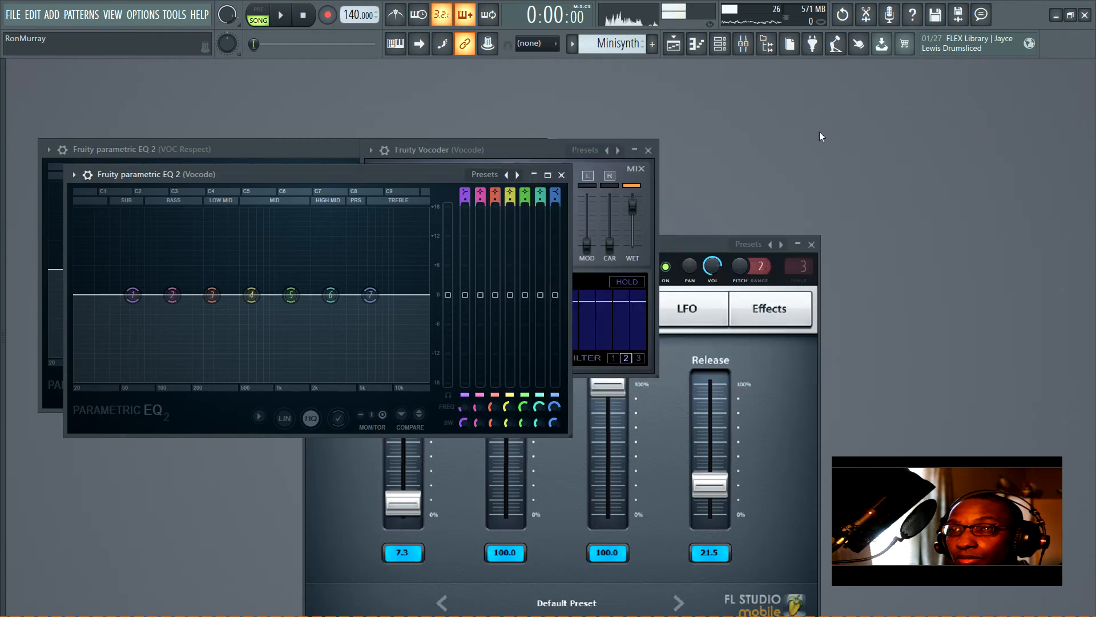
Close the VOC Respect EQ and the Default synth windows, moving the Fruity Vocoder clear of the others.
click(269, 147)
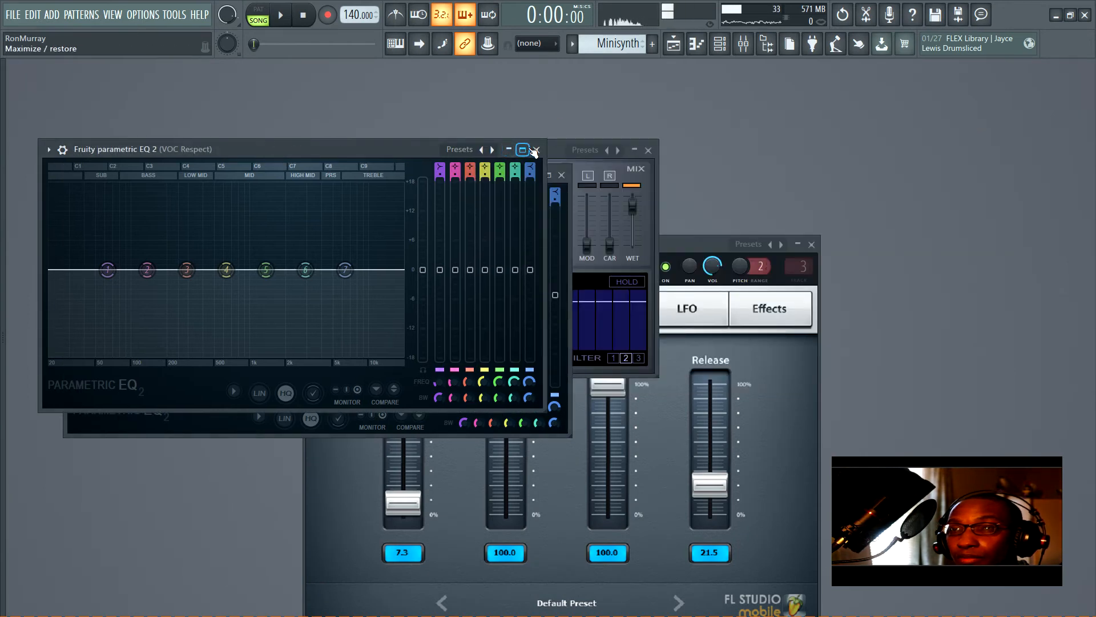
click(535, 150)
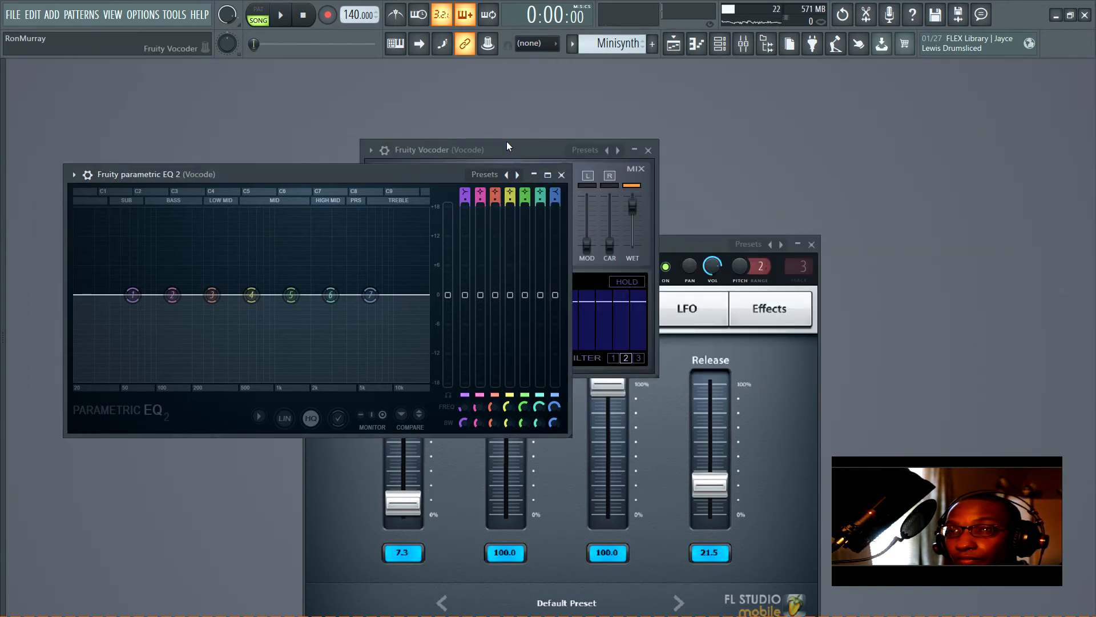
drag(507, 143, 380, 107)
click(811, 245)
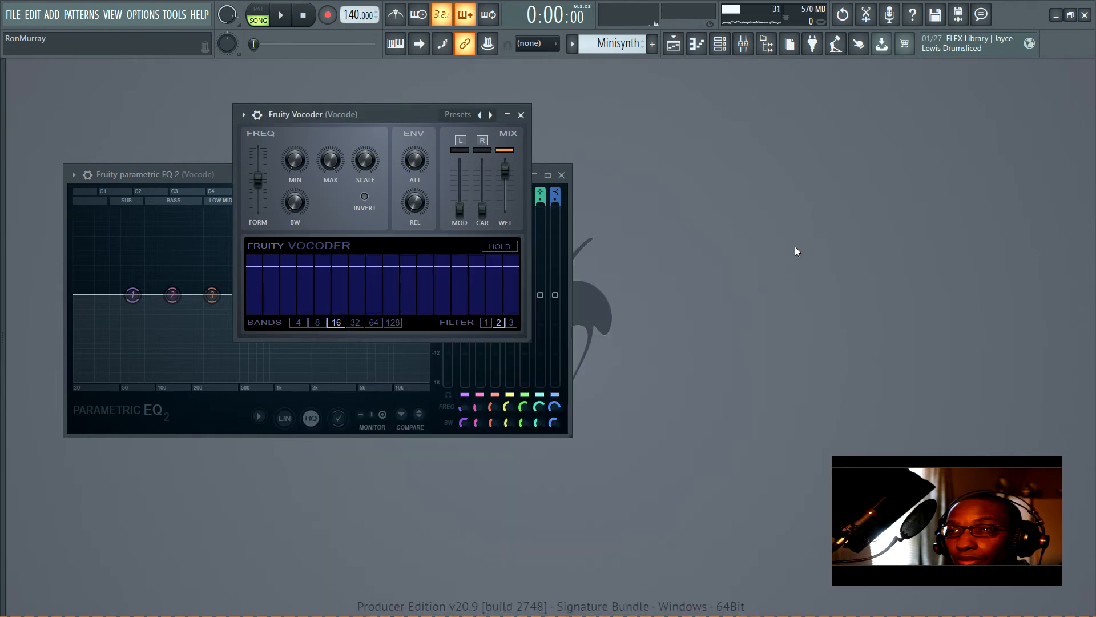
Arrange the Fruity Vocoder and the Vocode track's EQ side by side and play the song to view the output spectrum.
drag(138, 173, 657, 147)
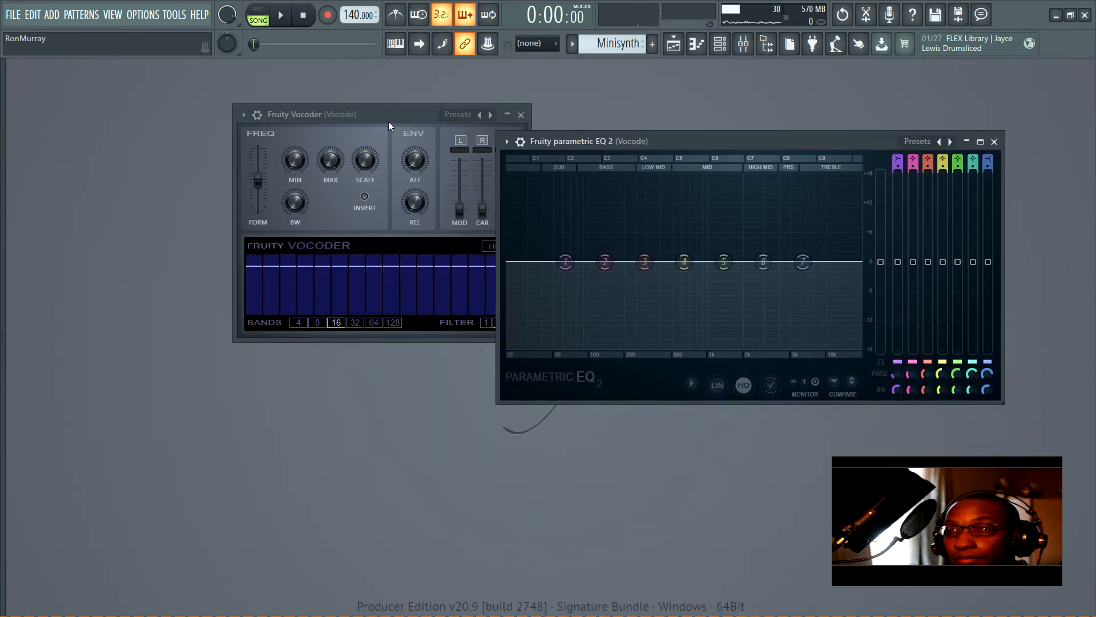
drag(388, 119, 306, 131)
drag(625, 140, 632, 111)
key(space)
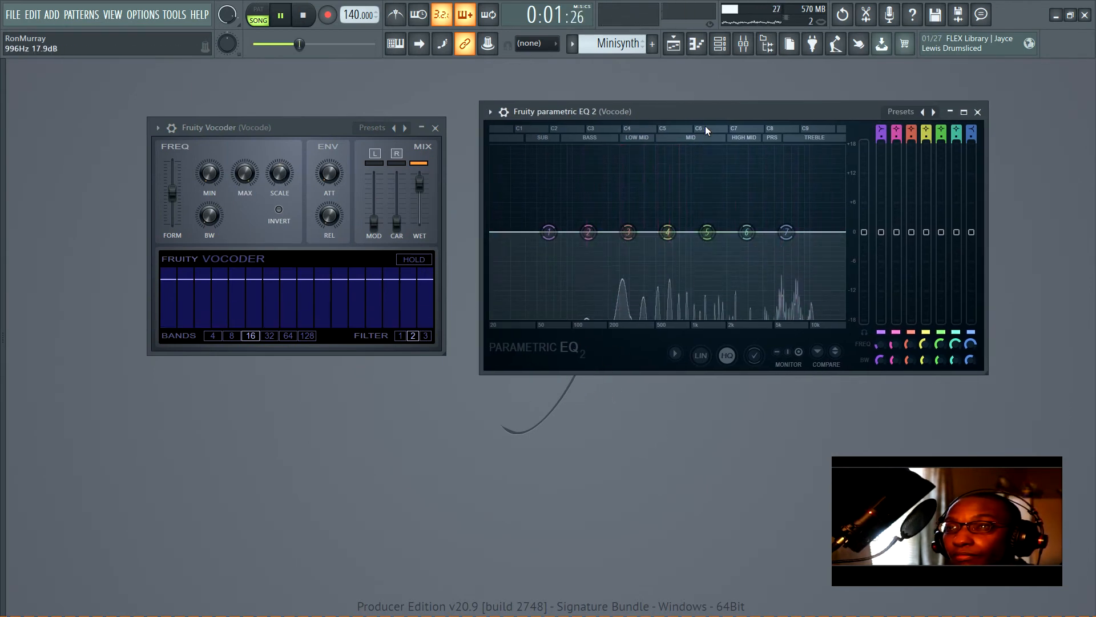
key(space)
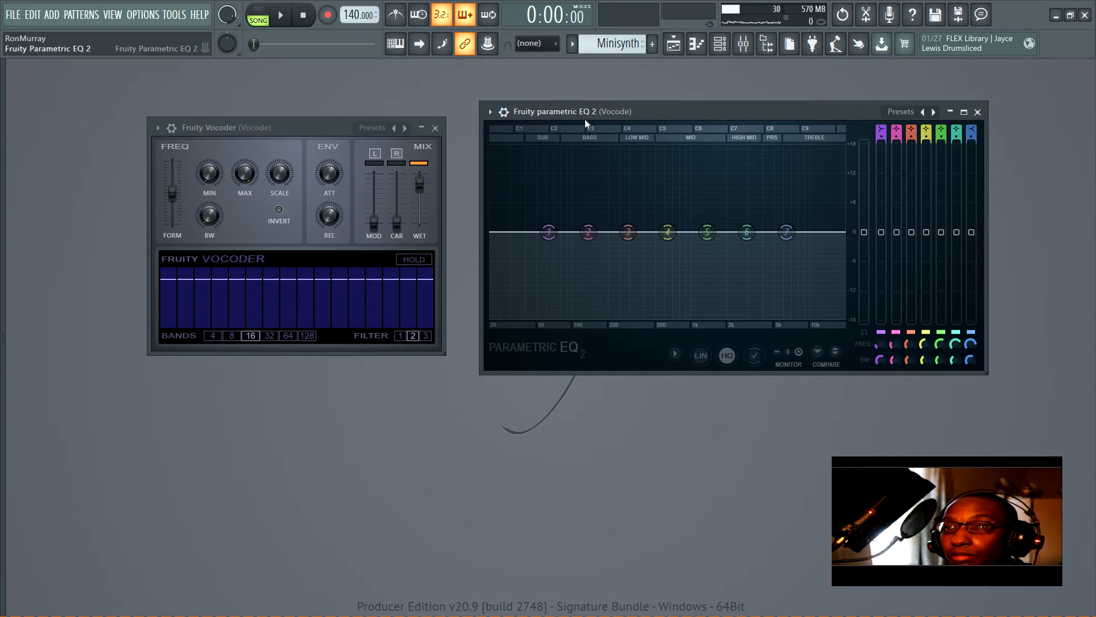
Try reshaping the Fruity Vocoder's band levels from band 4 upward during playback and return all 16 bands to 100%.
key(space)
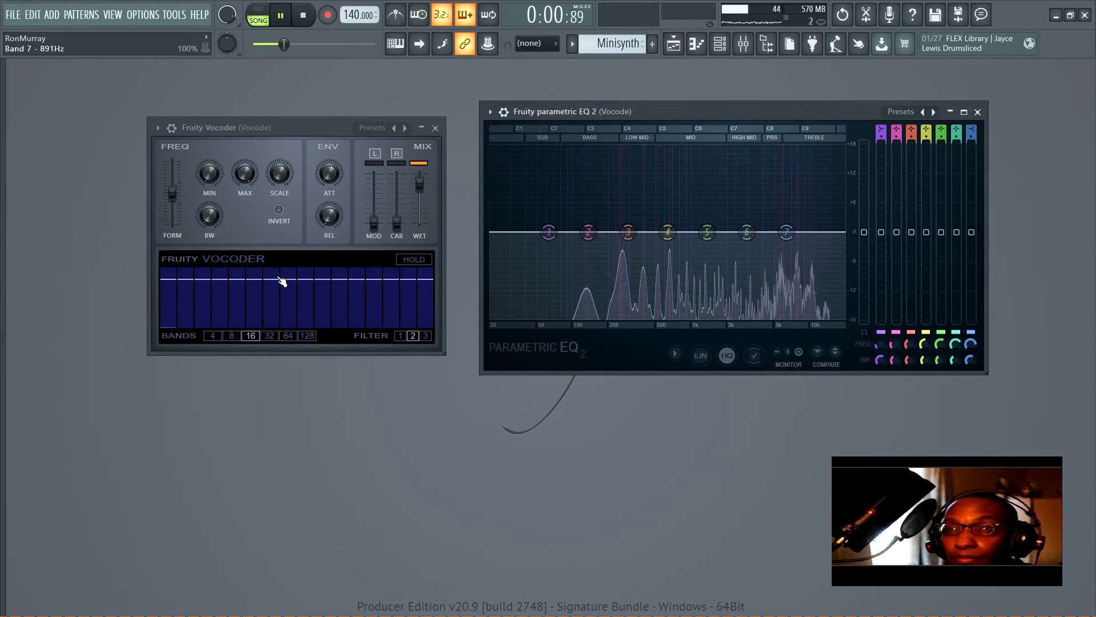
mouse_move(215, 281)
mouse_down()
mouse_move(224, 295)
mouse_move(275, 299)
mouse_move(350, 283)
mouse_move(387, 298)
mouse_move(406, 296)
mouse_move(386, 283)
mouse_move(420, 274)
mouse_up()
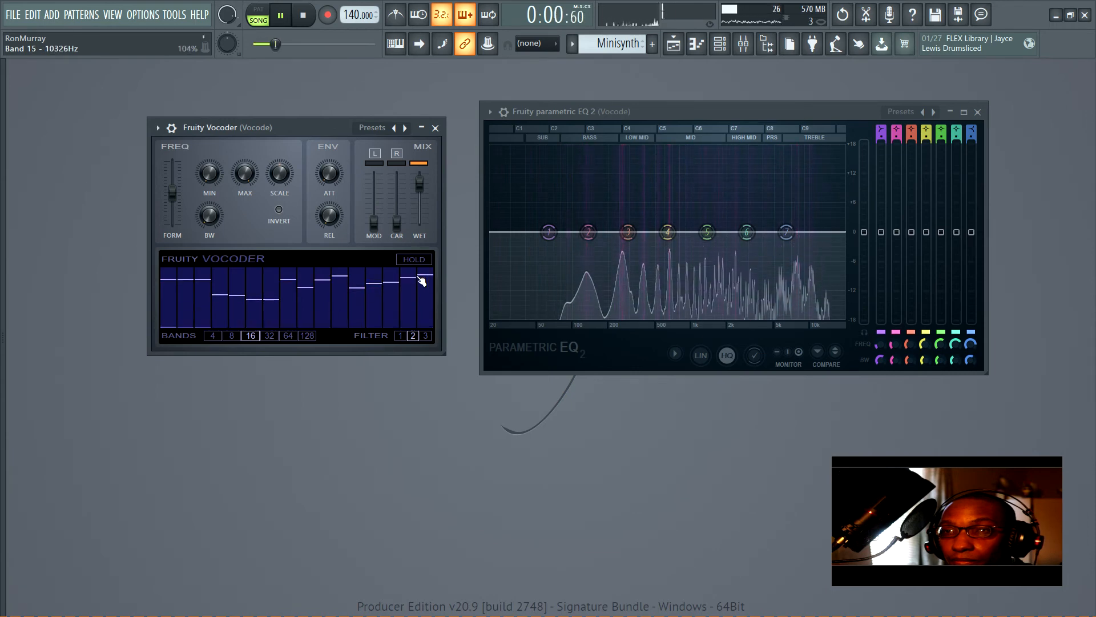
click(373, 286)
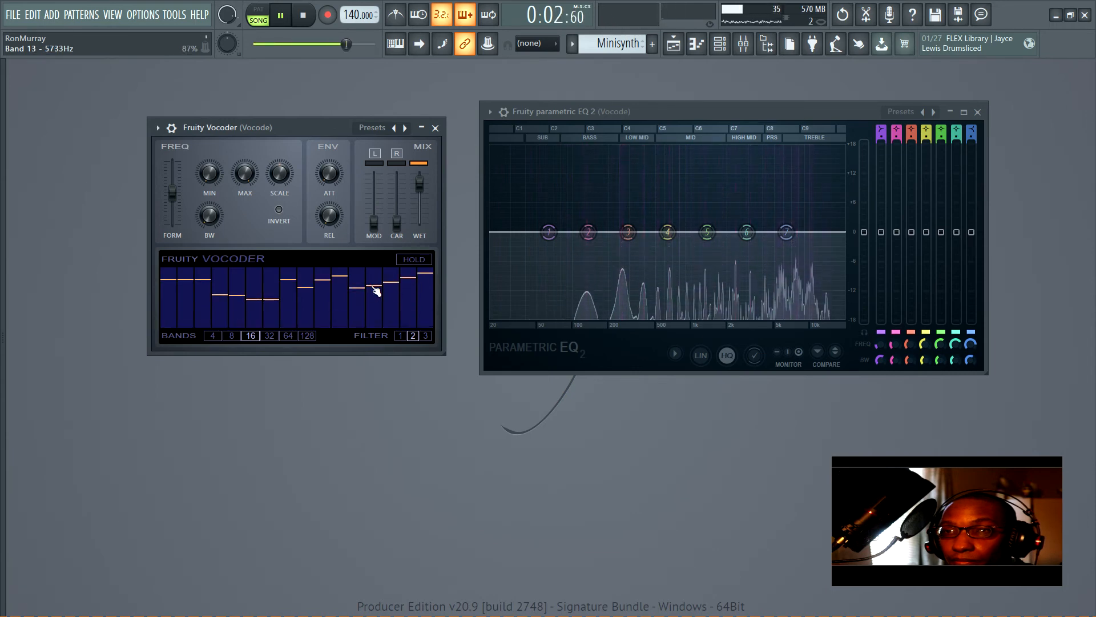
key(space)
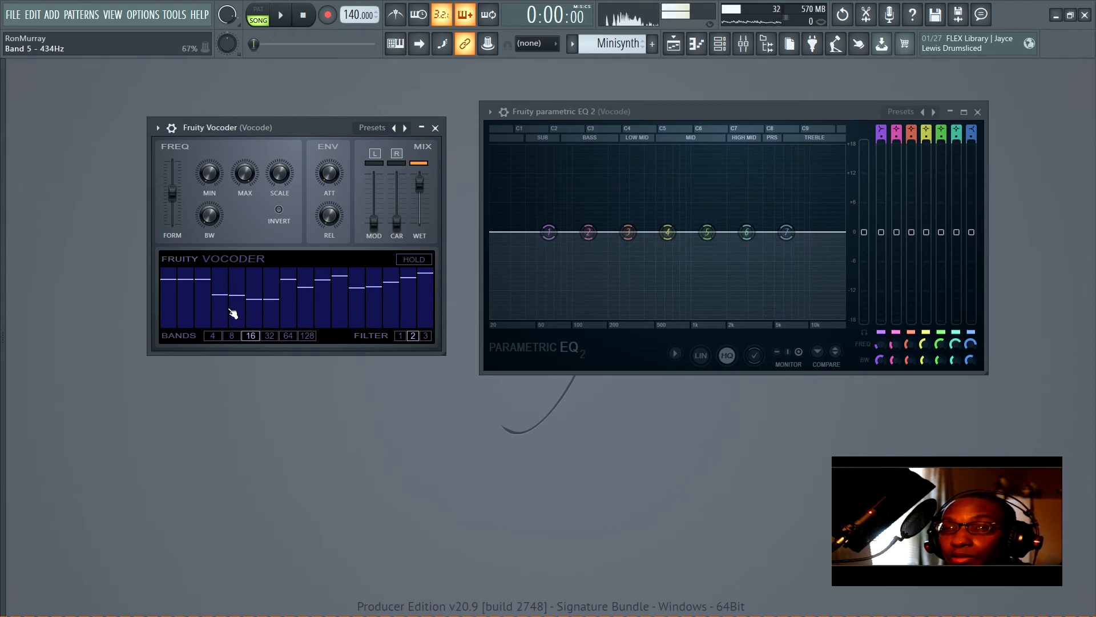
drag(230, 295, 433, 280)
key(space)
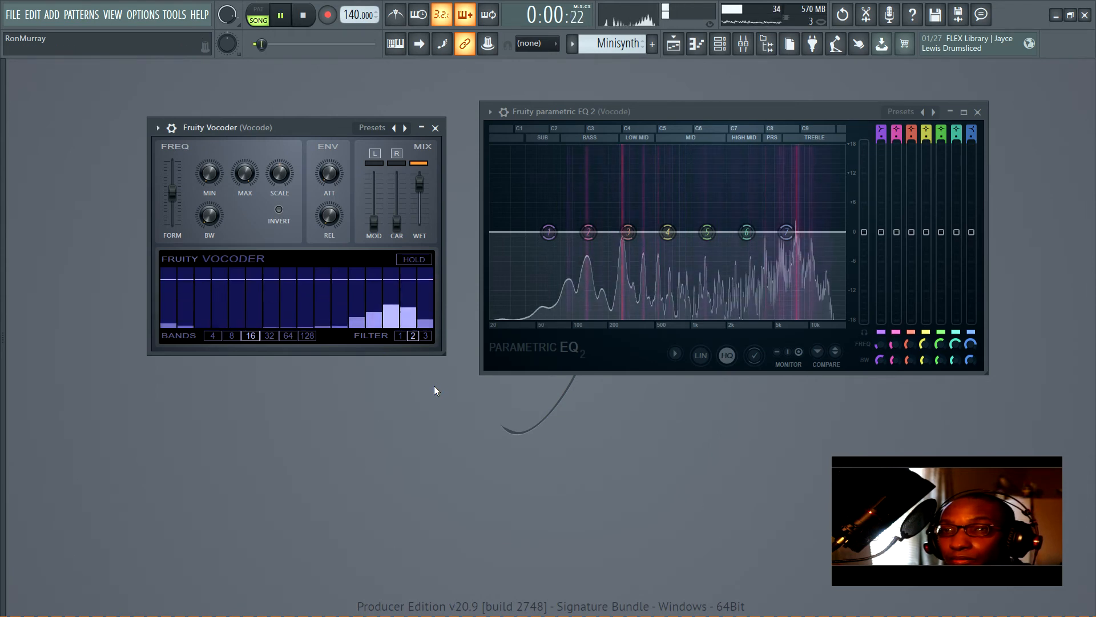
Undo the insertion of the Vocode track's EQ, stop playback and restore the EQ.
key(ctrl+z)
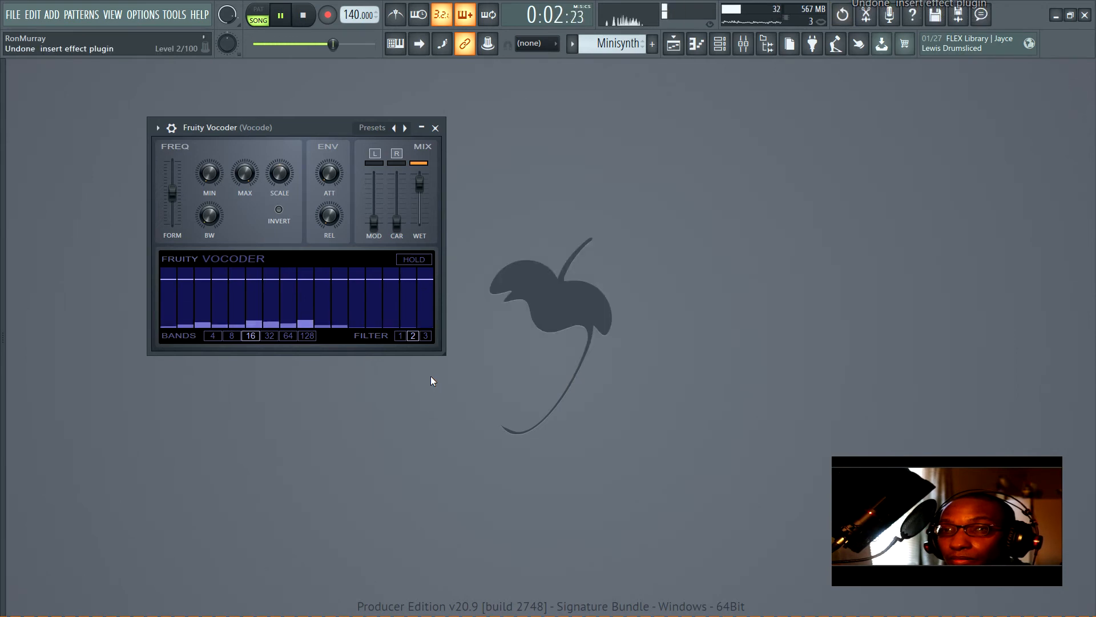
key(space)
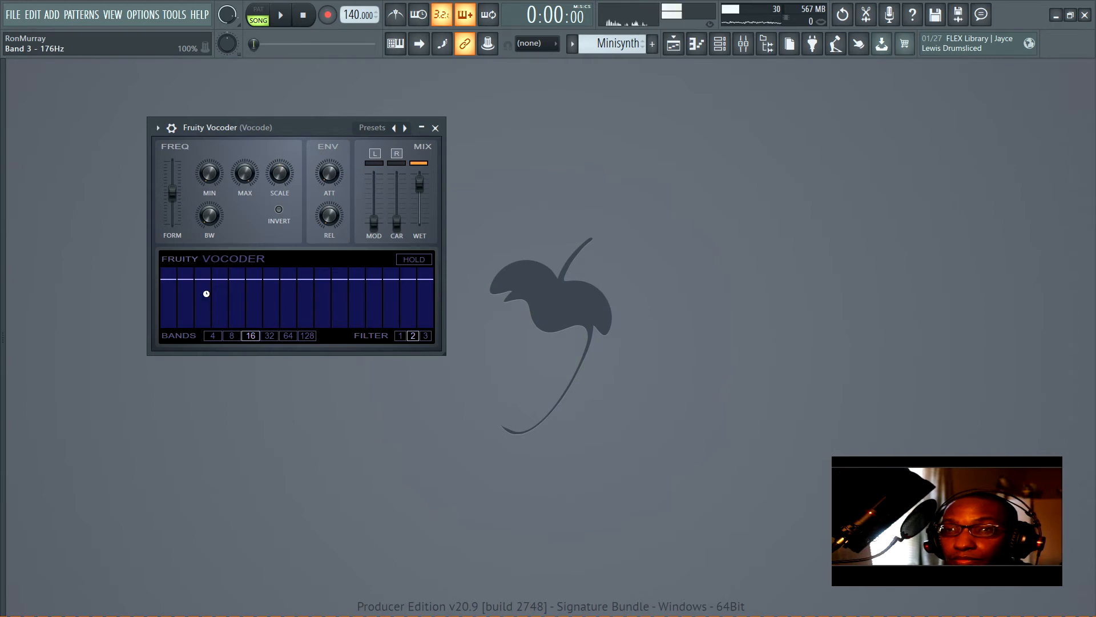
key(ctrl+z)
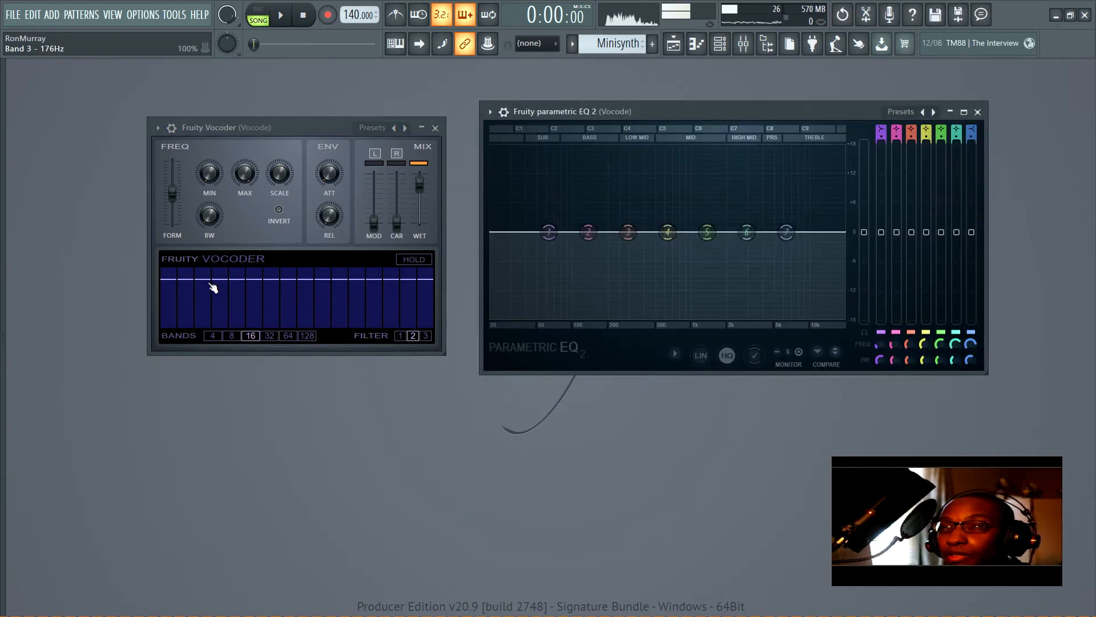
Nudge the EQ window and, while the song plays, reshape the Vocoder's band levels with a dip around bands 4 to 6 and band 16 at 119%.
drag(657, 111, 679, 113)
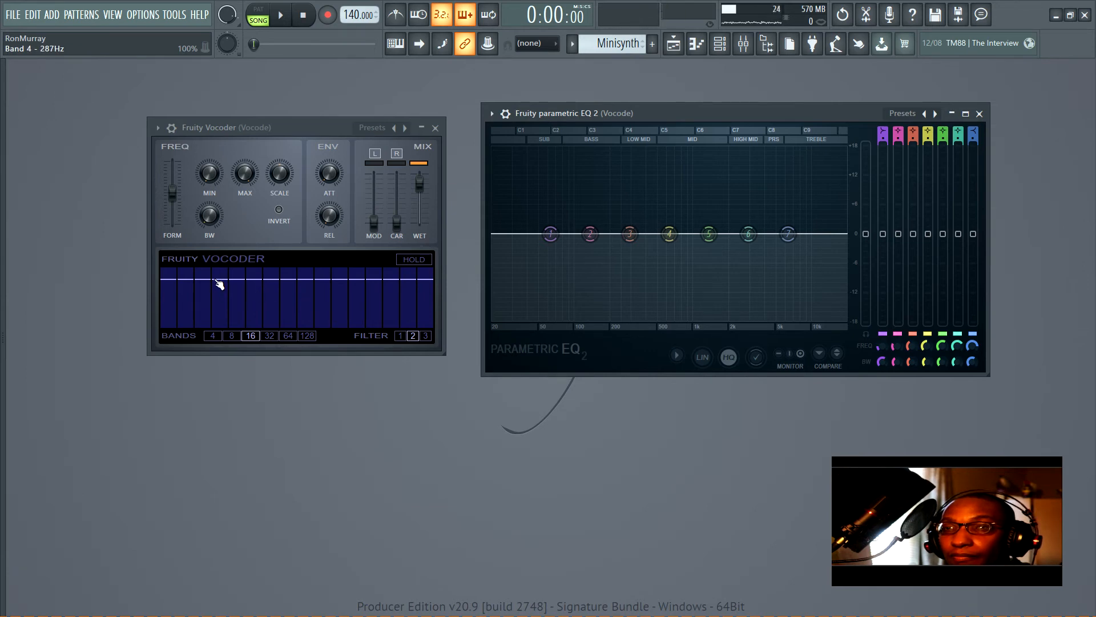
key(space)
mouse_move(206, 284)
mouse_down()
mouse_move(257, 297)
mouse_move(320, 293)
mouse_move(321, 271)
mouse_move(347, 280)
mouse_move(329, 272)
mouse_move(342, 284)
mouse_move(314, 284)
mouse_move(392, 289)
mouse_move(364, 291)
mouse_move(357, 278)
mouse_move(434, 285)
mouse_move(435, 272)
mouse_move(444, 281)
mouse_up()
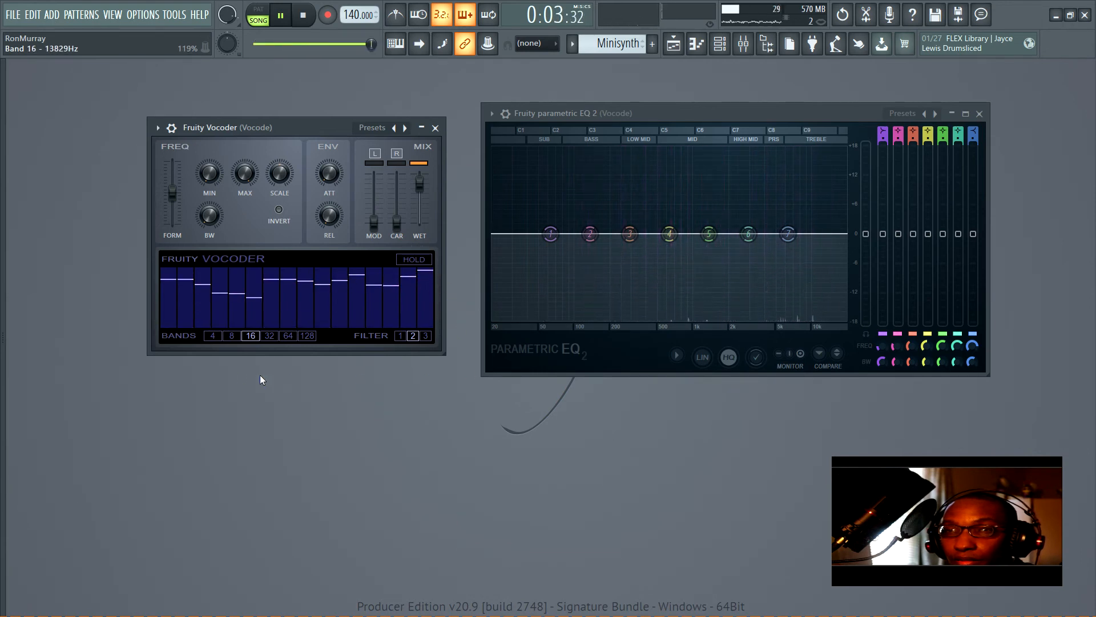
key(space)
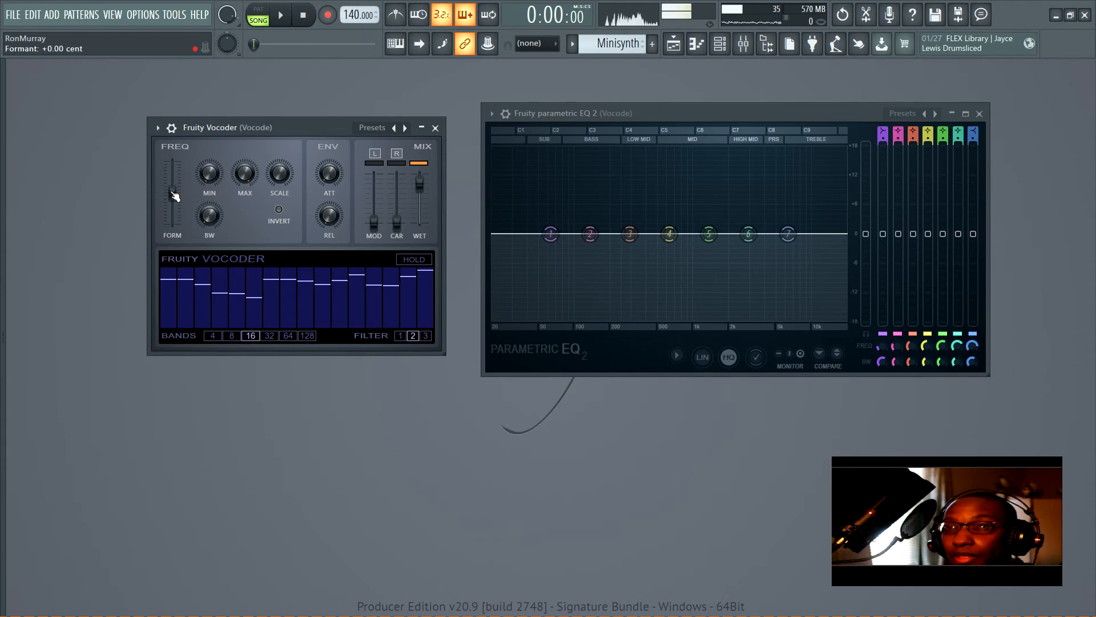
Try the Vocoder's formant at -808, +476 and +537 cents with the song playing, and return it to its centre position.
key(space)
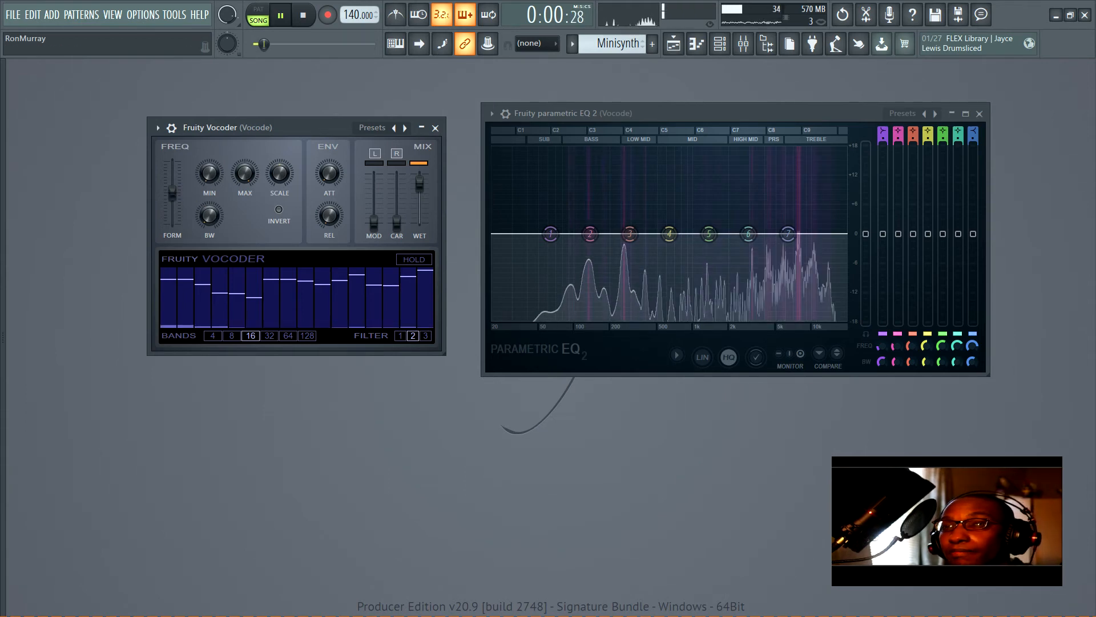
mouse_move(175, 197)
mouse_down()
mouse_move(173, 188)
mouse_move(175, 219)
mouse_up()
key(space)
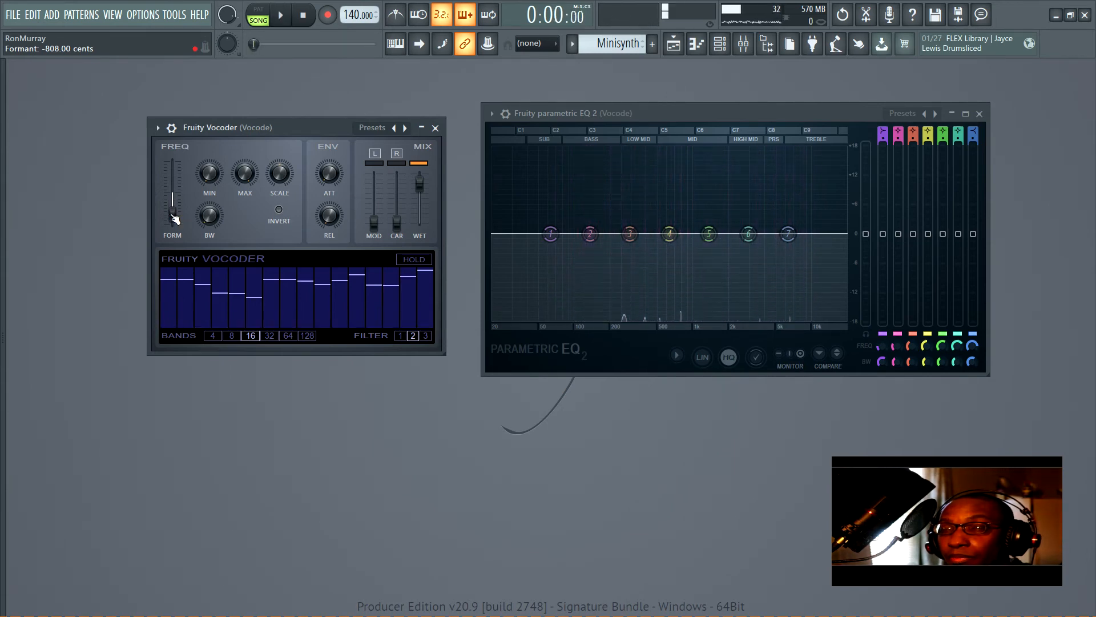
drag(172, 203, 172, 183)
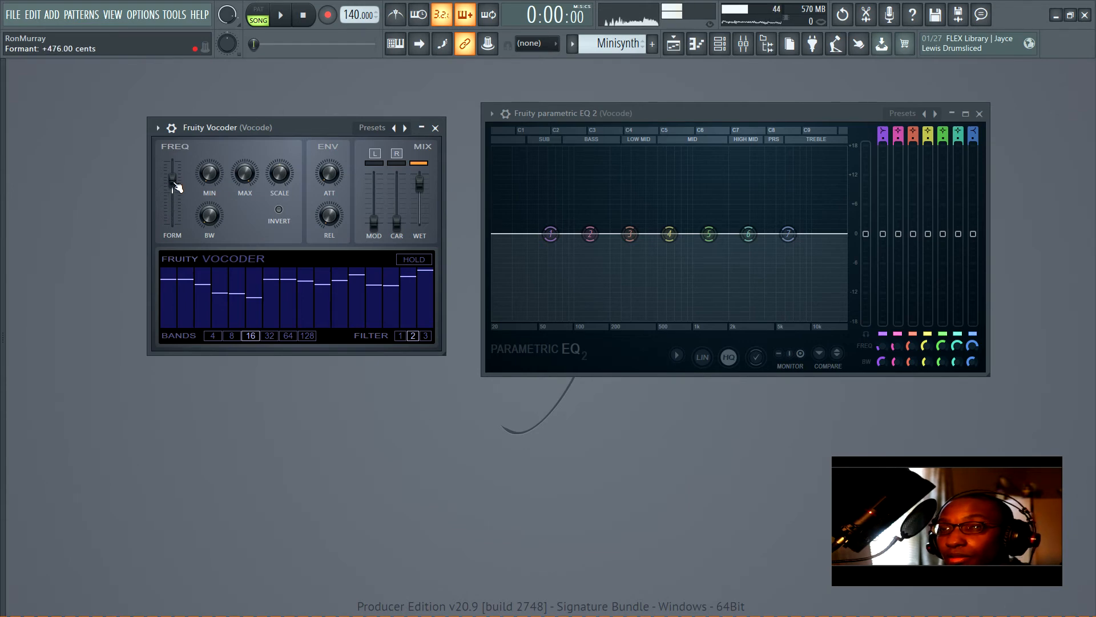
key(space)
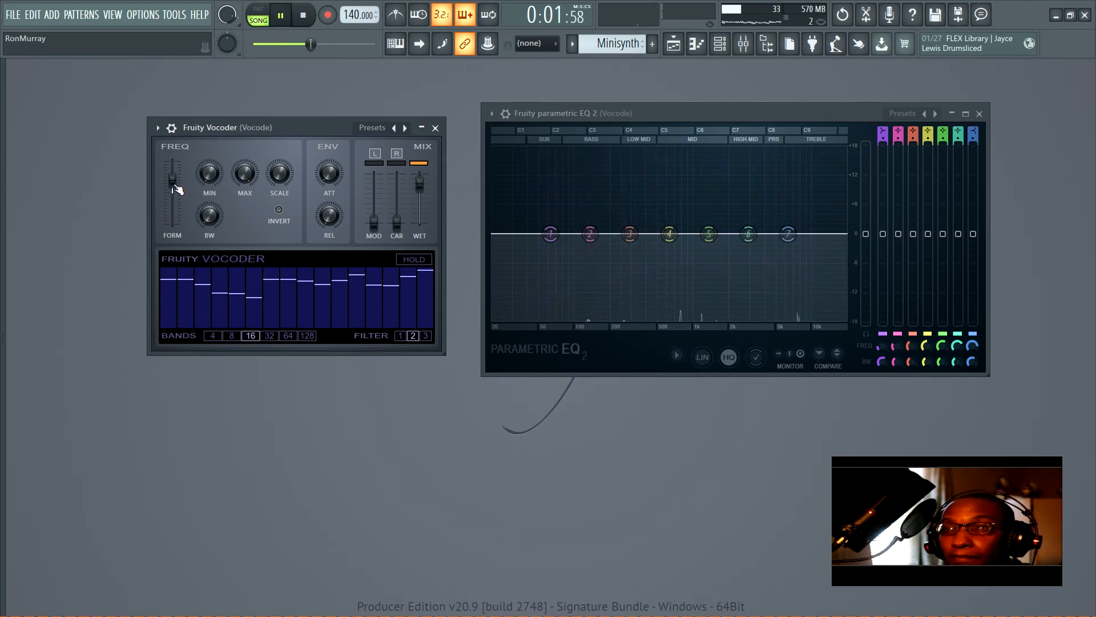
drag(178, 190, 179, 189)
key(space)
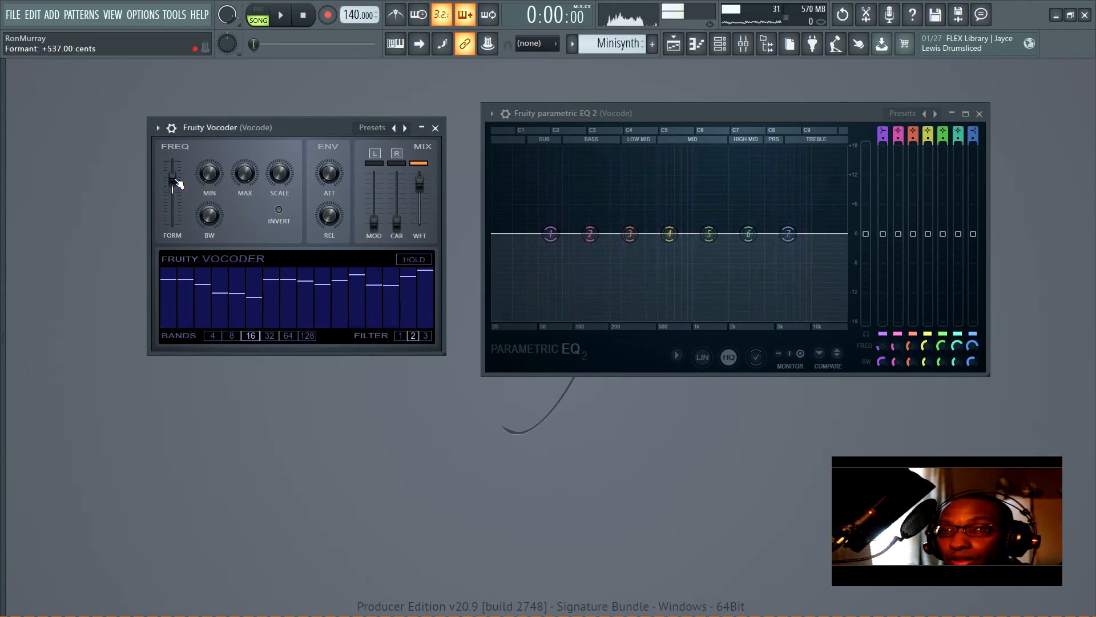
key(space)
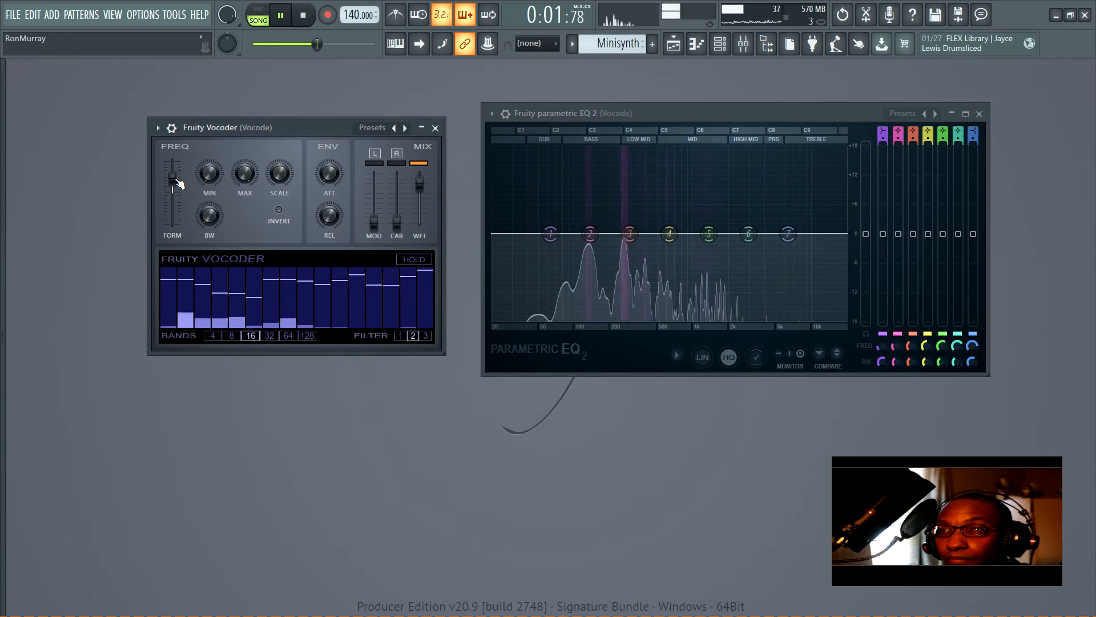
key(space)
drag(178, 181, 170, 210)
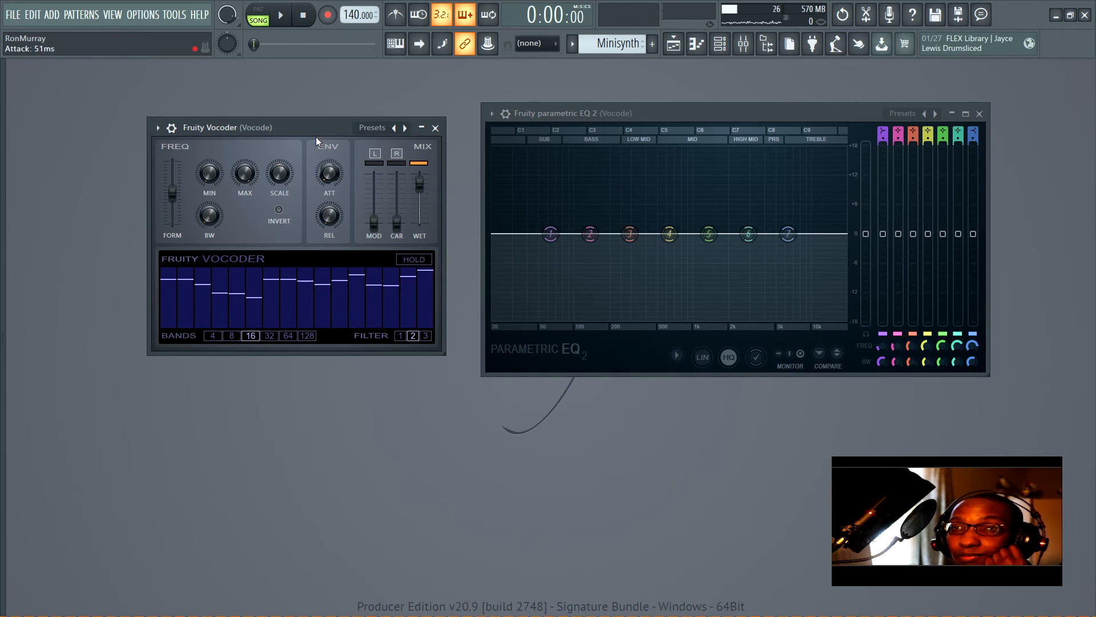
Move the Fruity Vocoder window slightly down and show the channel rack.
drag(307, 122, 307, 133)
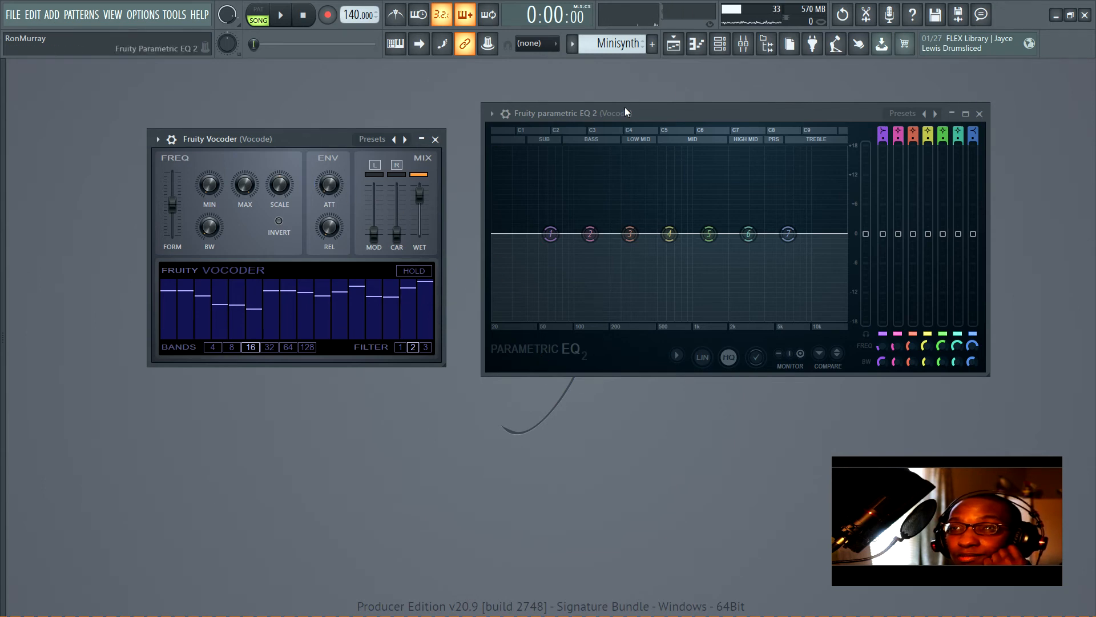
click(720, 49)
click(721, 50)
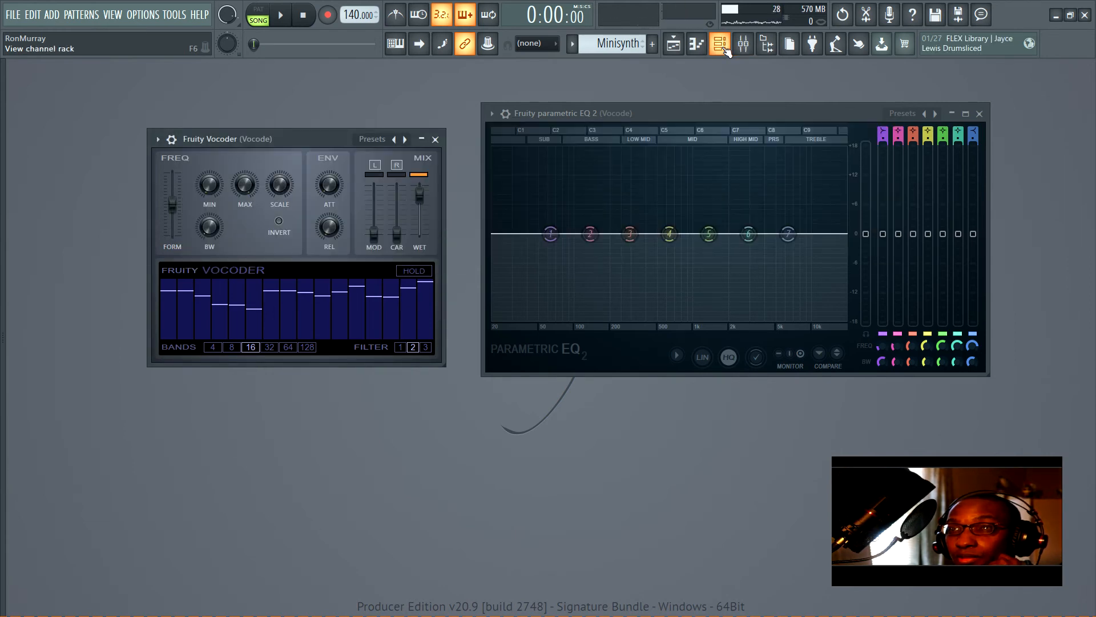
click(725, 49)
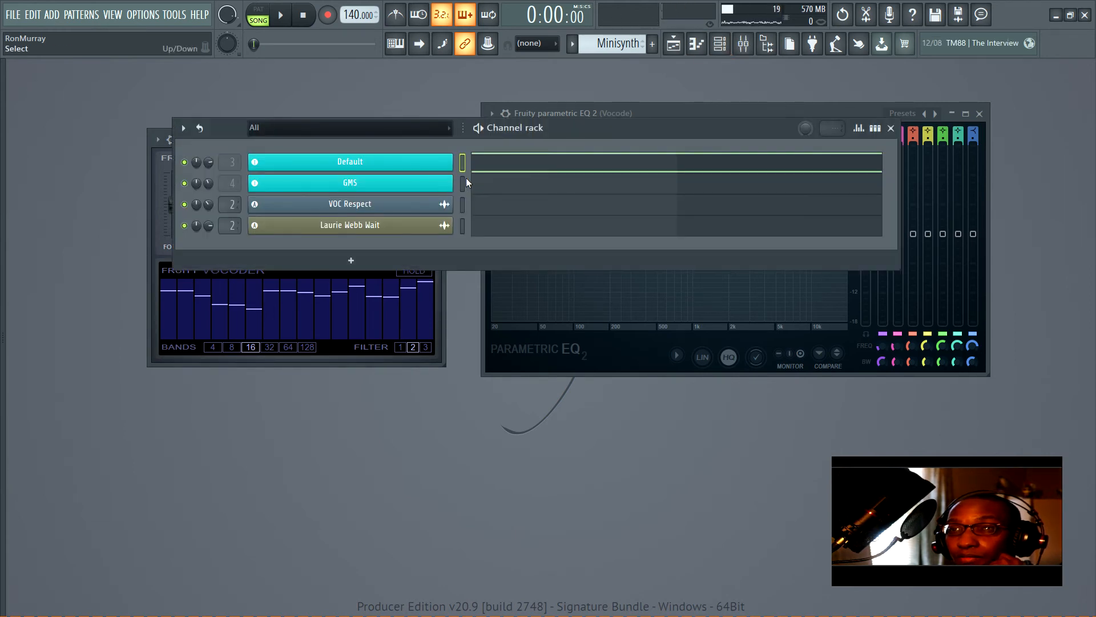
Pan the GMS mixer track right like Default, route it only to the Vocode track, and leave the mixer with Vocode selected.
click(743, 44)
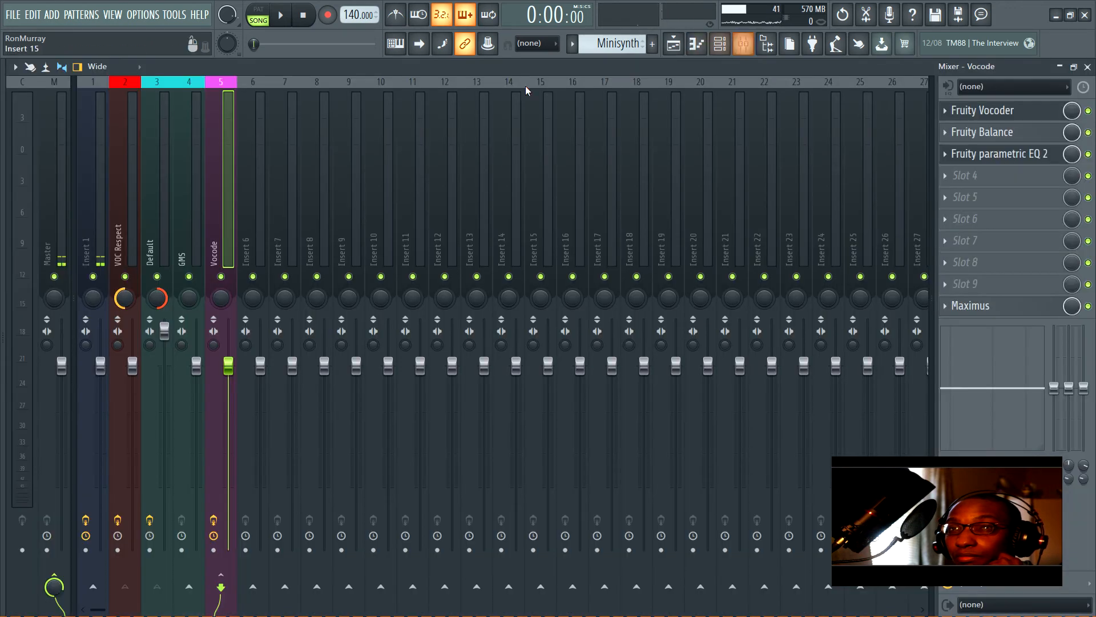
drag(189, 297, 189, 268)
click(163, 323)
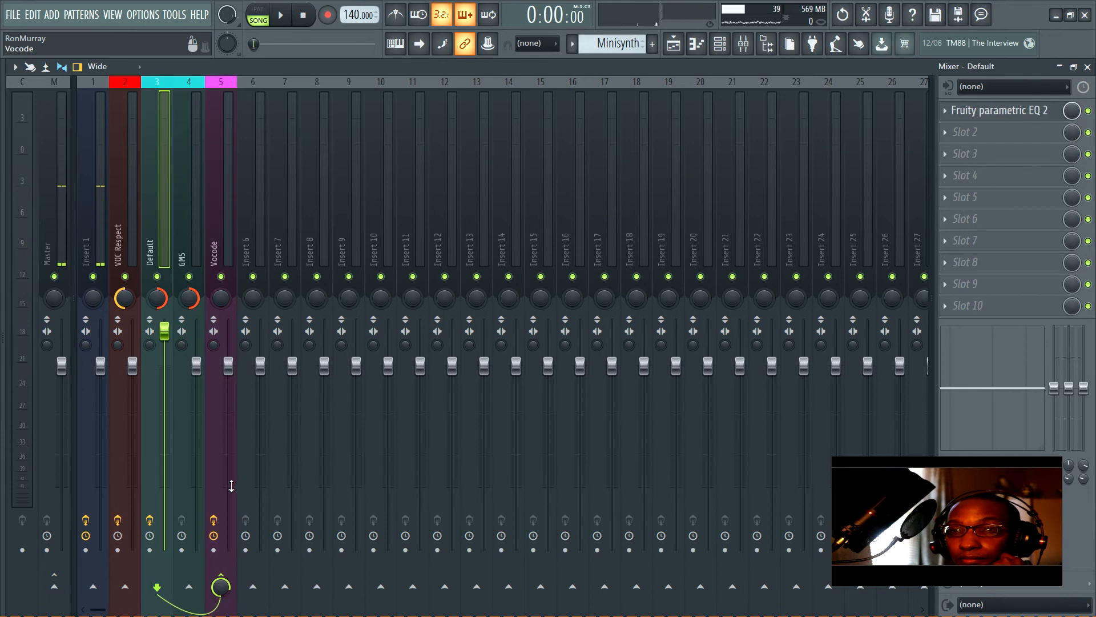
click(222, 573)
click(189, 206)
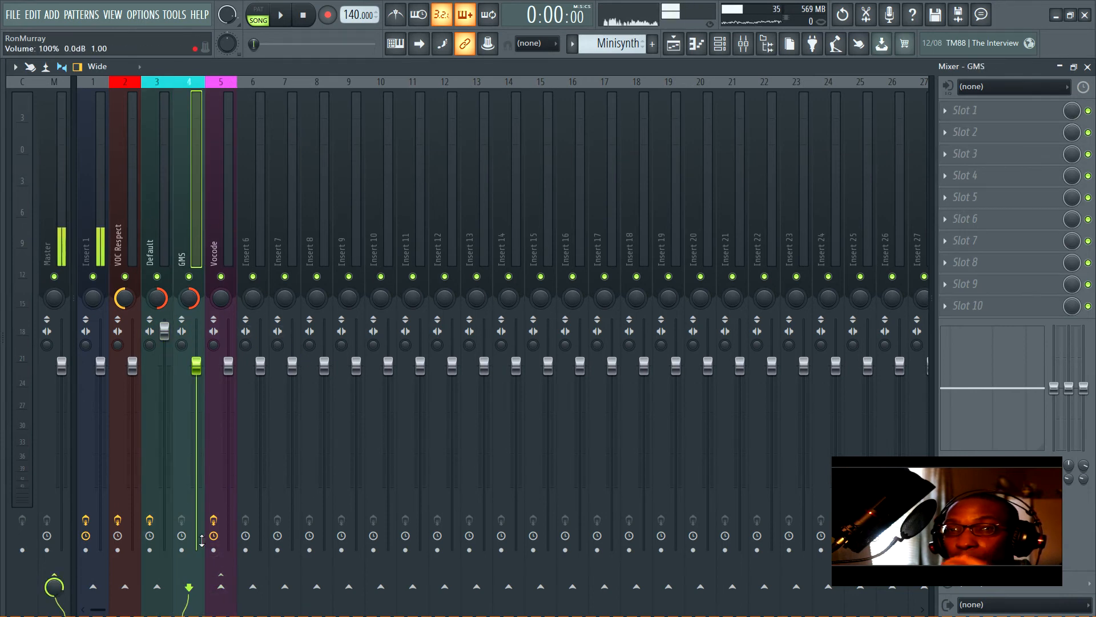
click(221, 587)
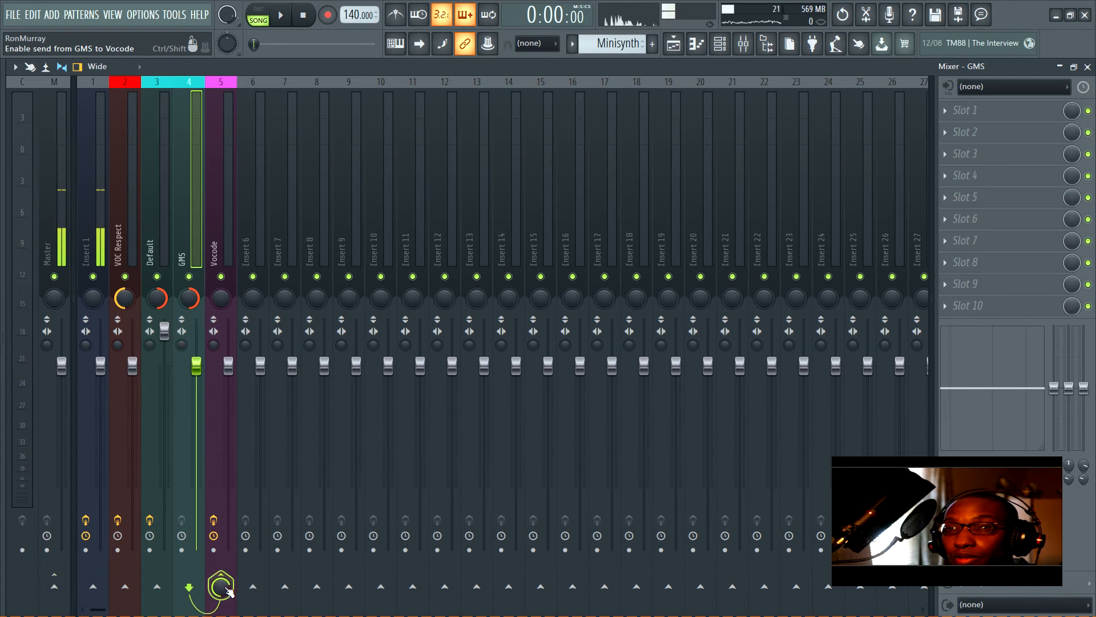
click(212, 212)
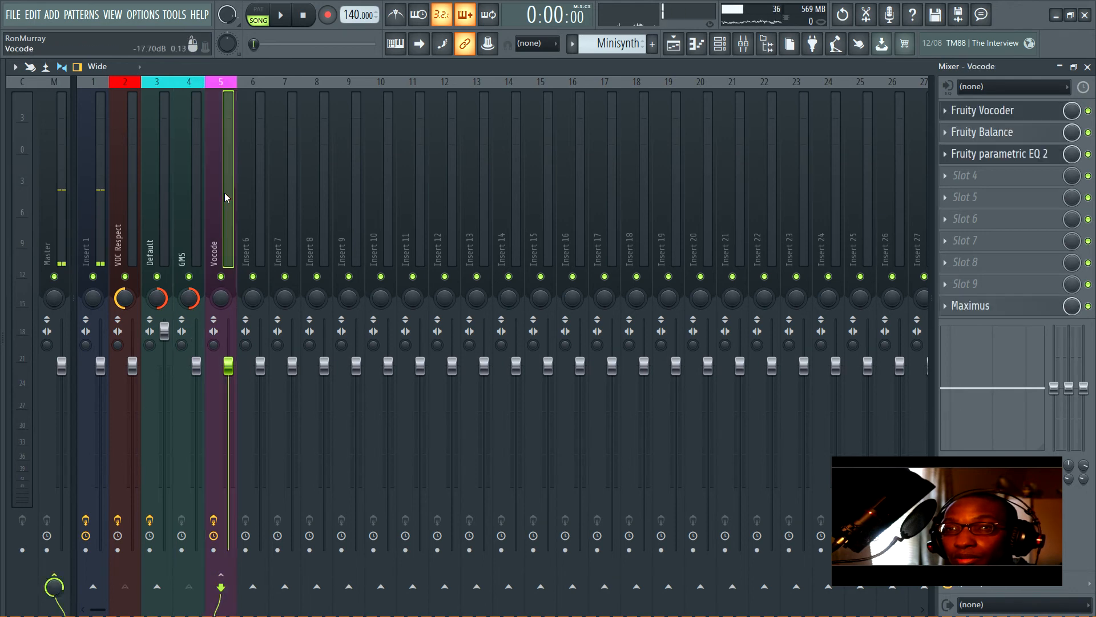
click(1088, 67)
Switch to the GMS pattern and add a two-bar C5 note starting at bar 1 on the GMS channel.
scroll(624, 46, down, 1)
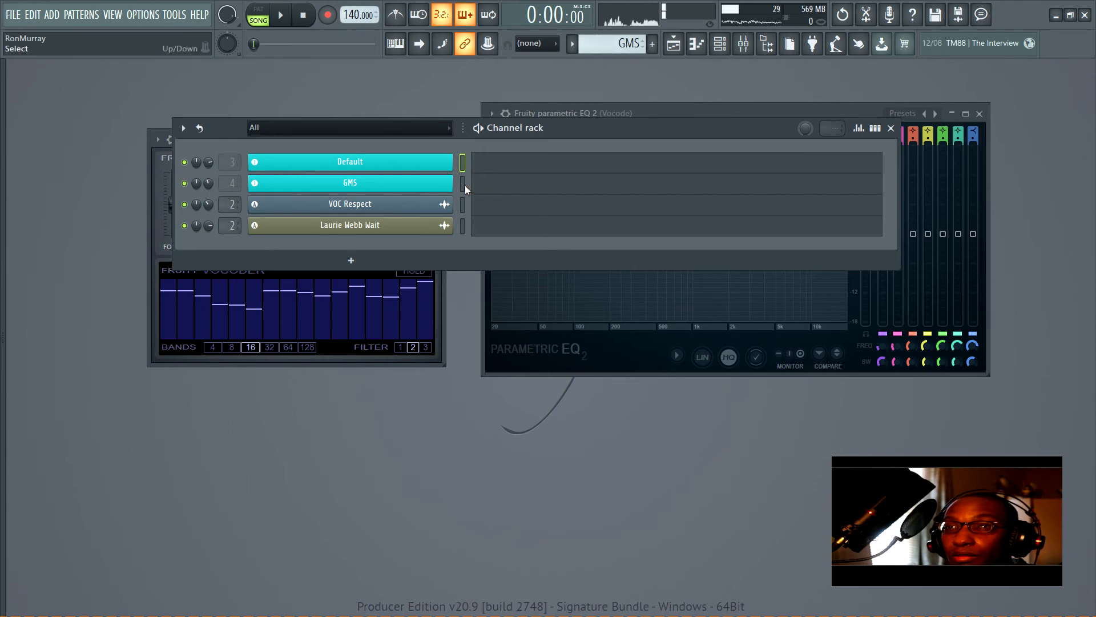
click(504, 191)
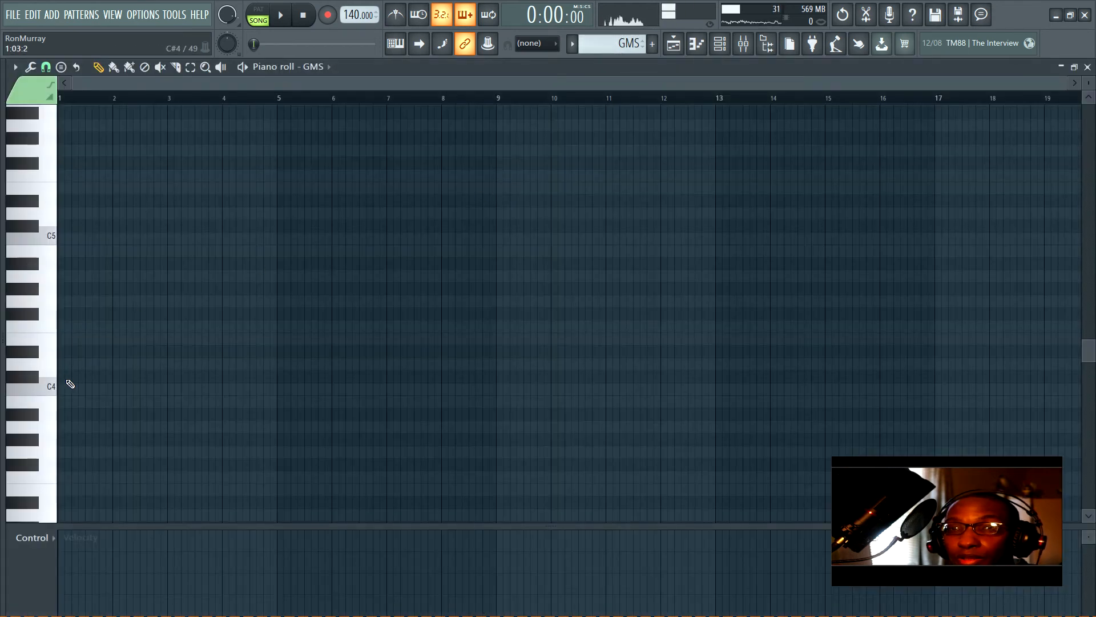
click(73, 241)
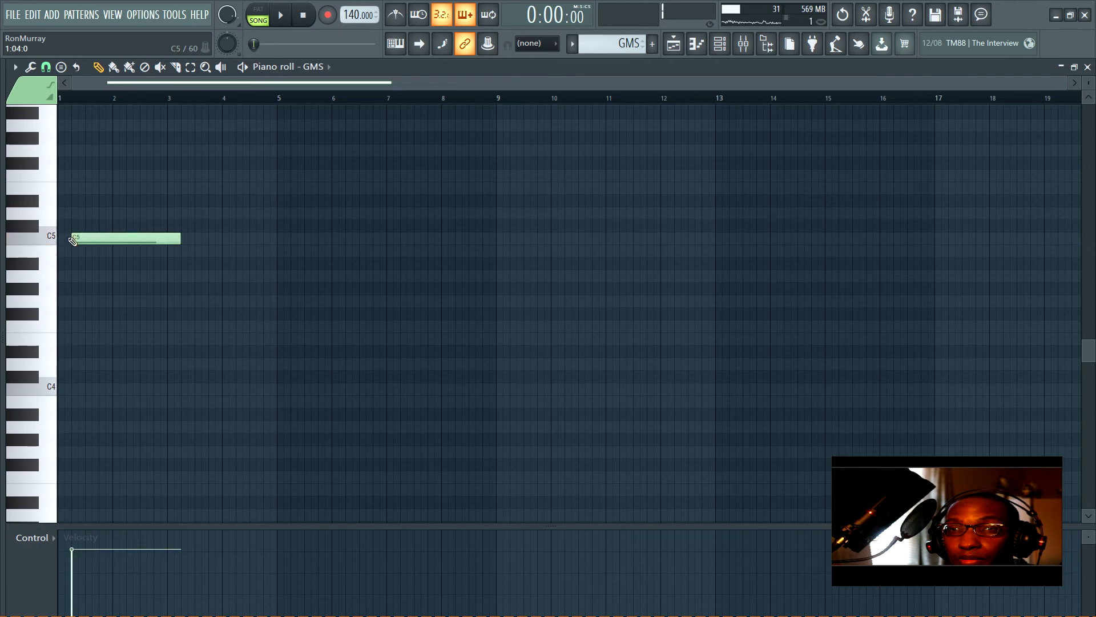
drag(79, 238, 66, 238)
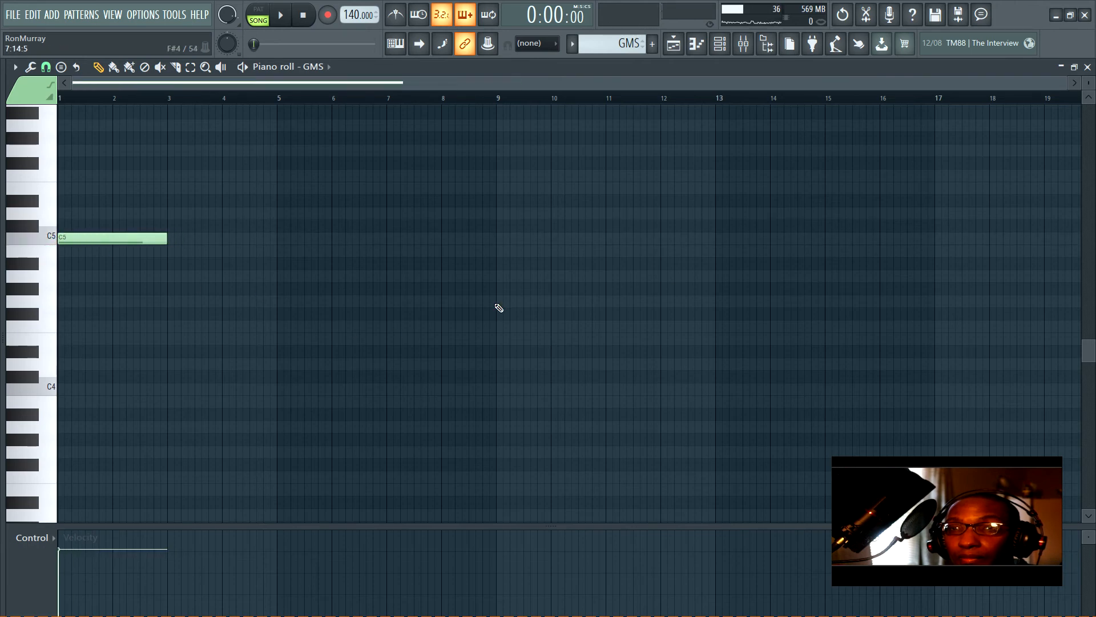
click(1087, 67)
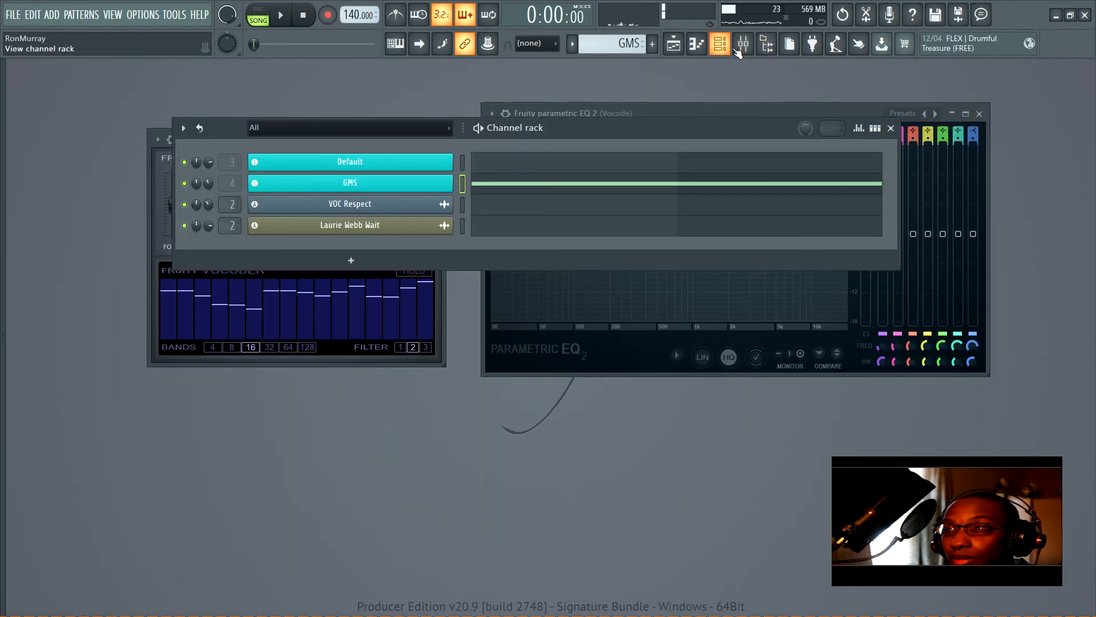
Look over the GMS synth's settings, close it, and play the song with the mixer open to check the track levels.
click(360, 182)
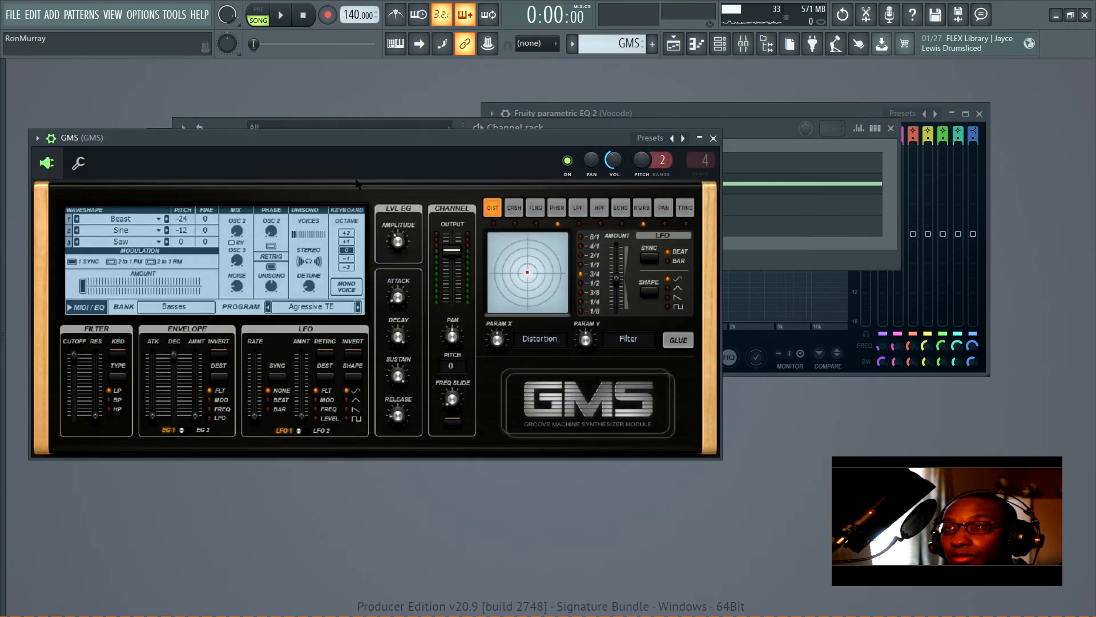
click(713, 138)
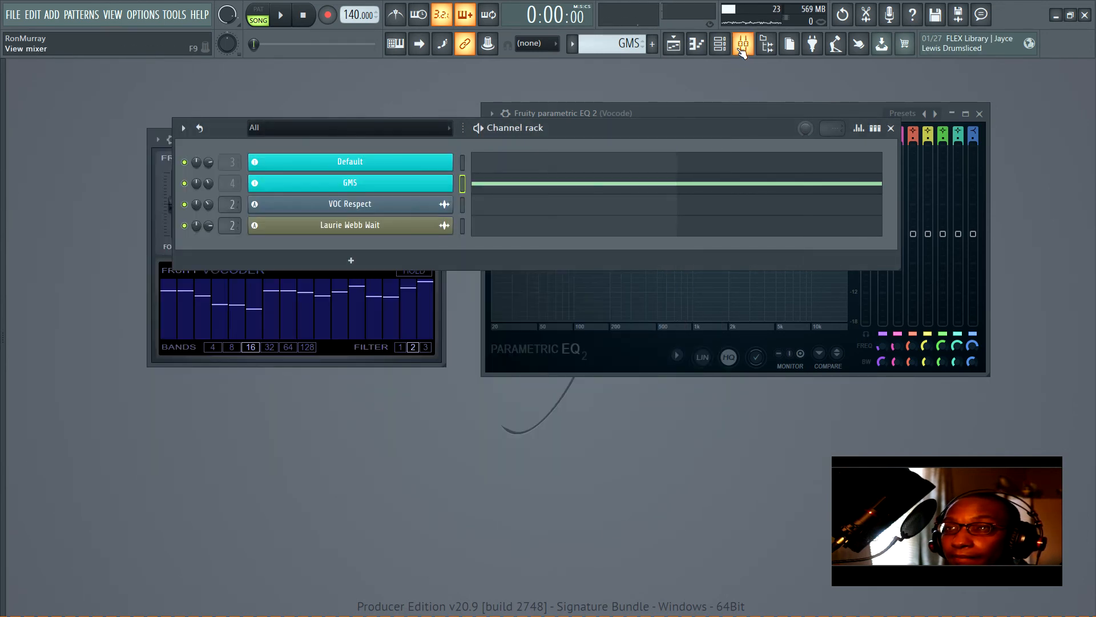
click(742, 48)
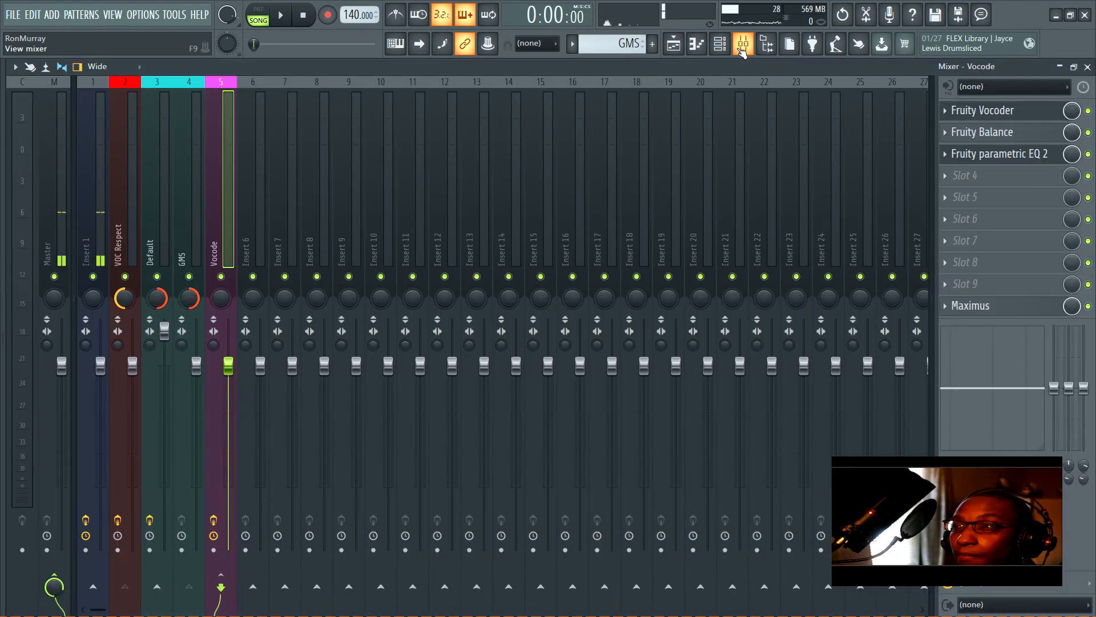
key(space)
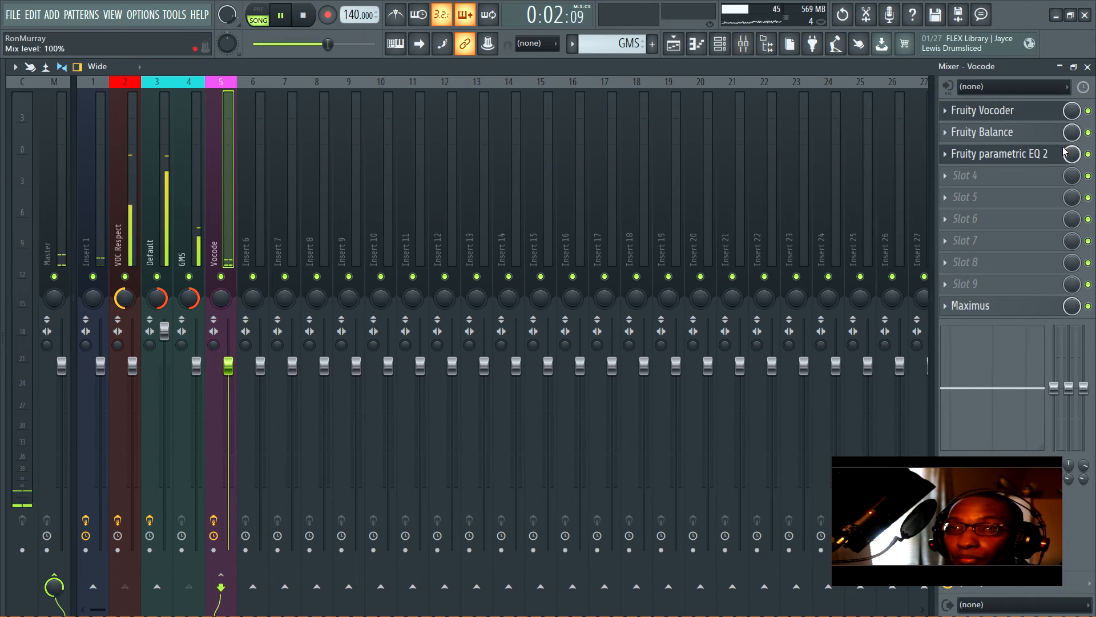
Check the Fruity Balance settings, and raise the GMS synth's channel output to 5.0 dB while the song plays.
key(space)
click(996, 133)
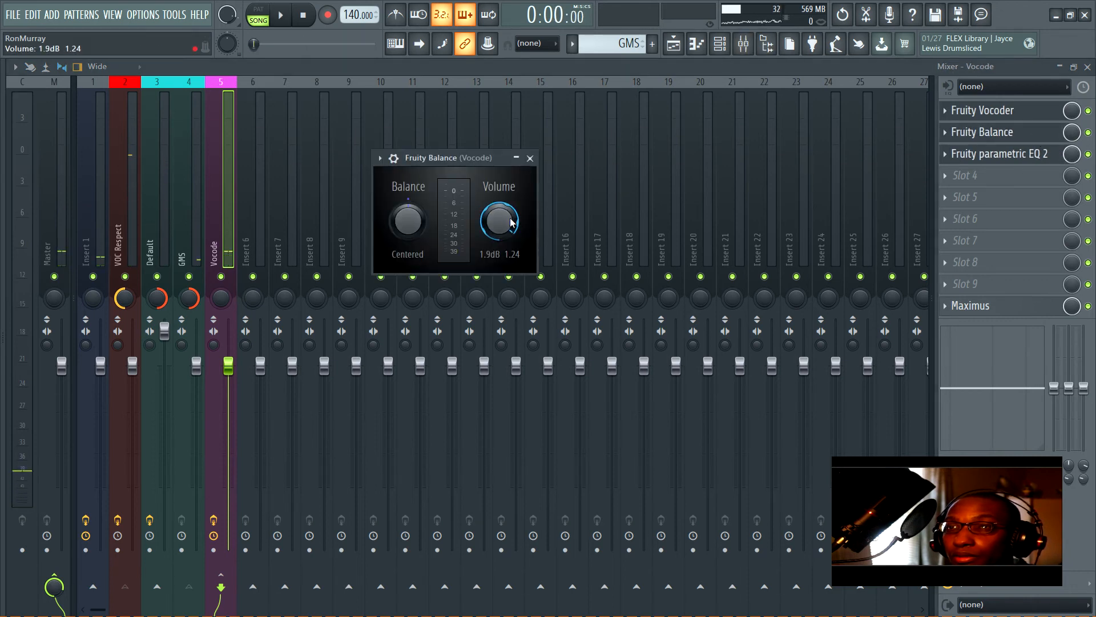
click(719, 44)
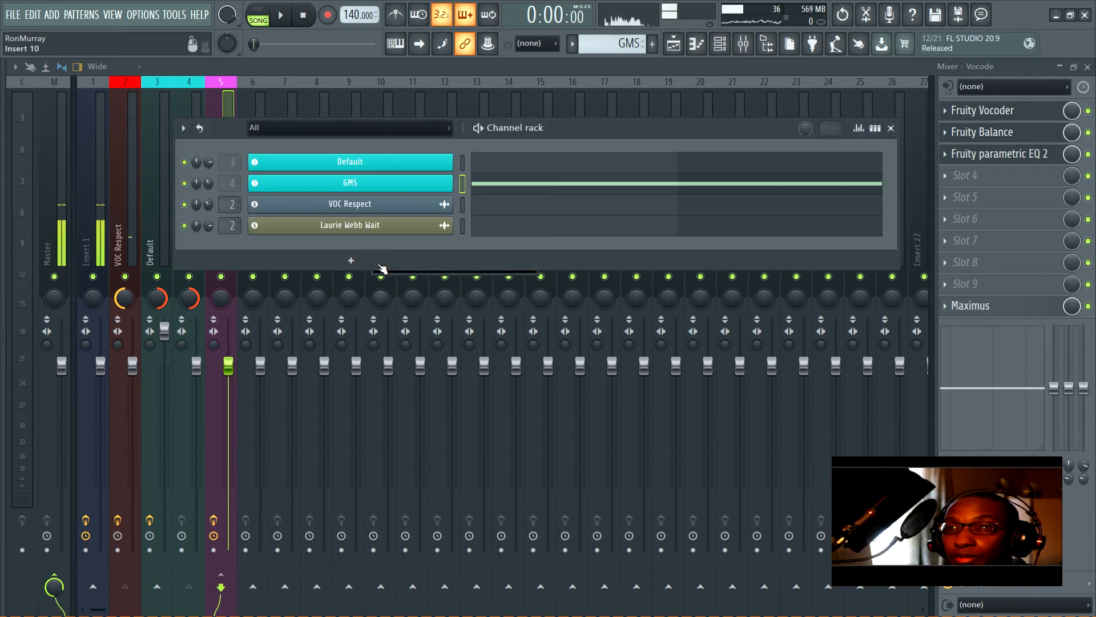
key(space)
click(384, 182)
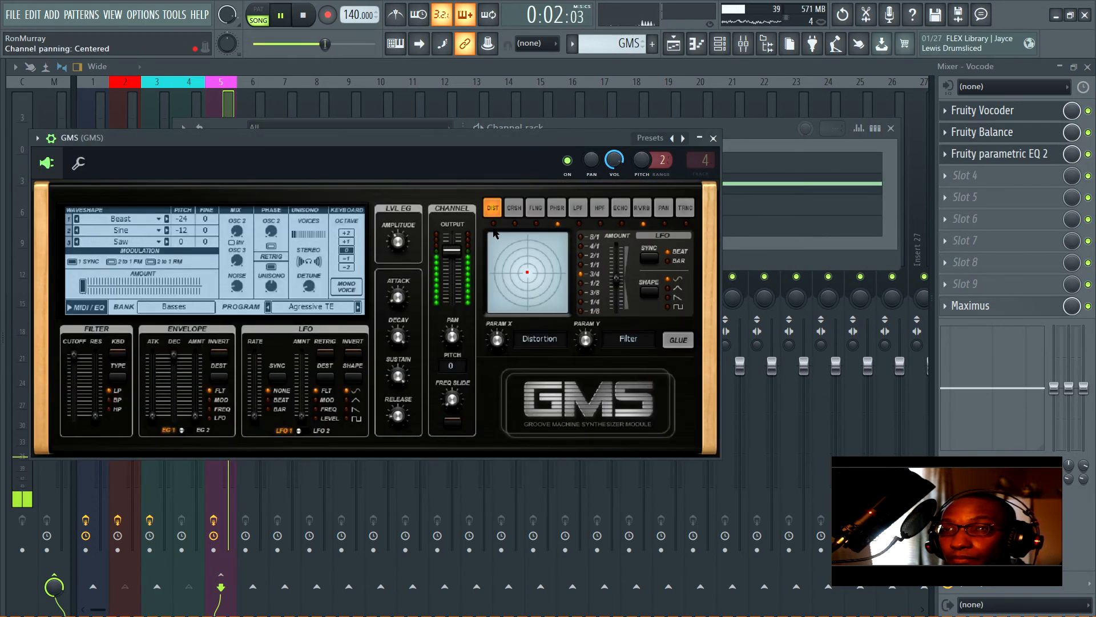
drag(451, 249, 452, 246)
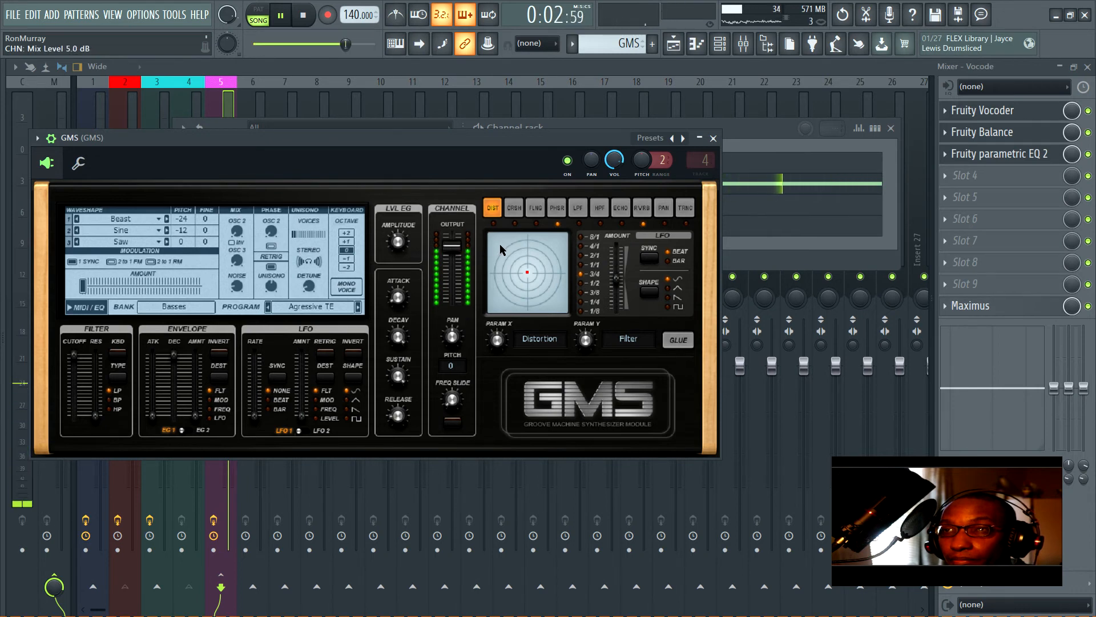
key(space)
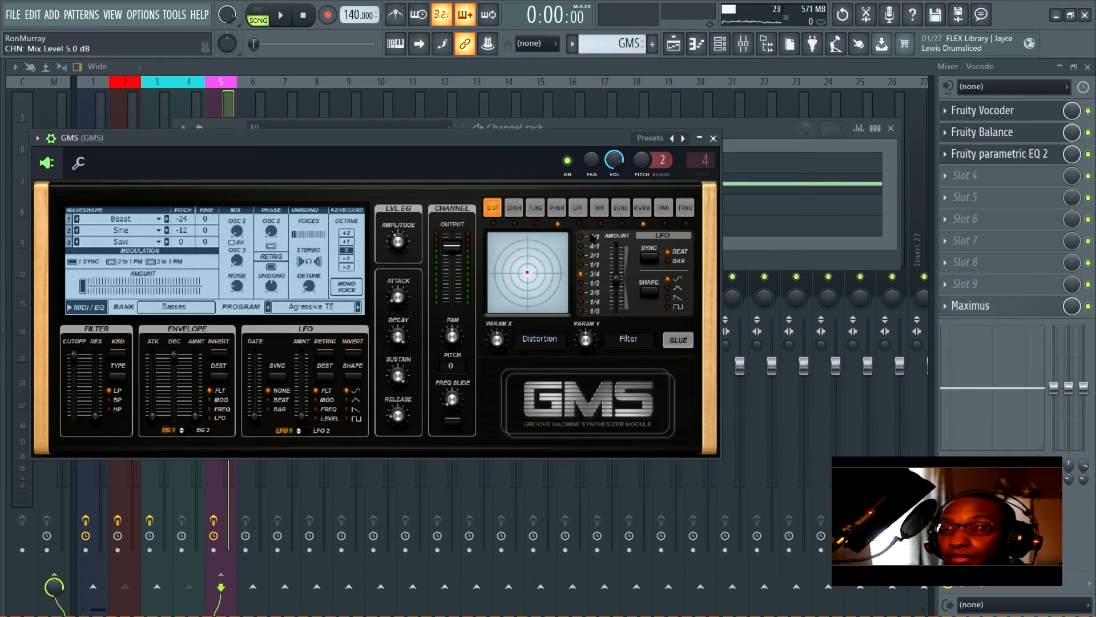
Turn Glue off for the GMS synth's phaser and reverb effects.
click(564, 209)
click(686, 337)
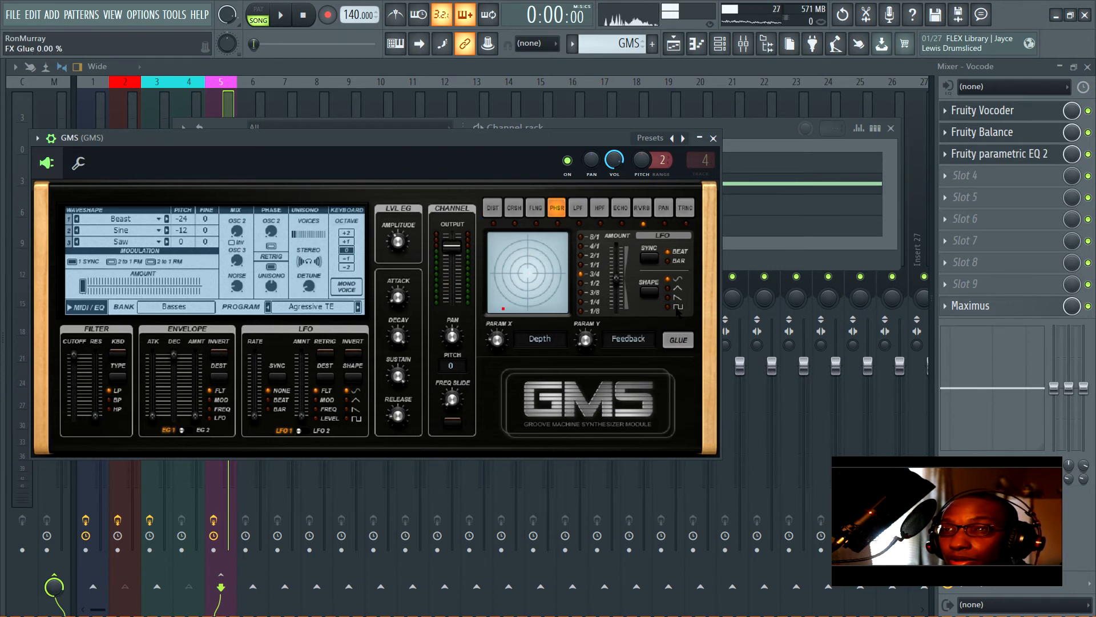
click(643, 210)
click(675, 341)
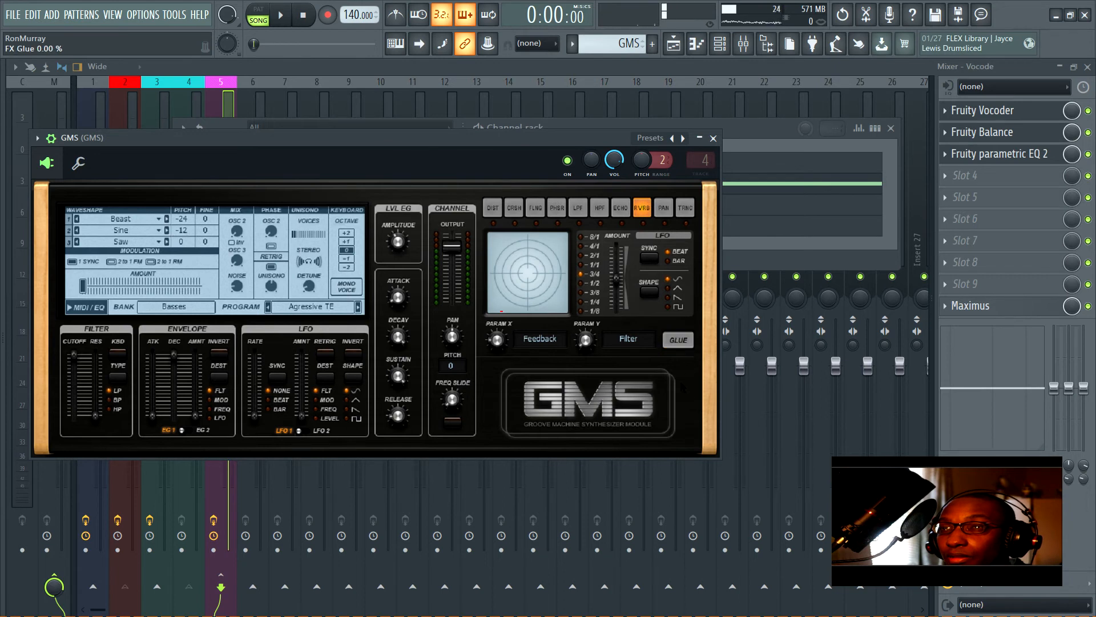
Play the song while sweeping the GMS distortion effect's pad from low distortion and low filter up to a filter value of 0.71%.
click(492, 210)
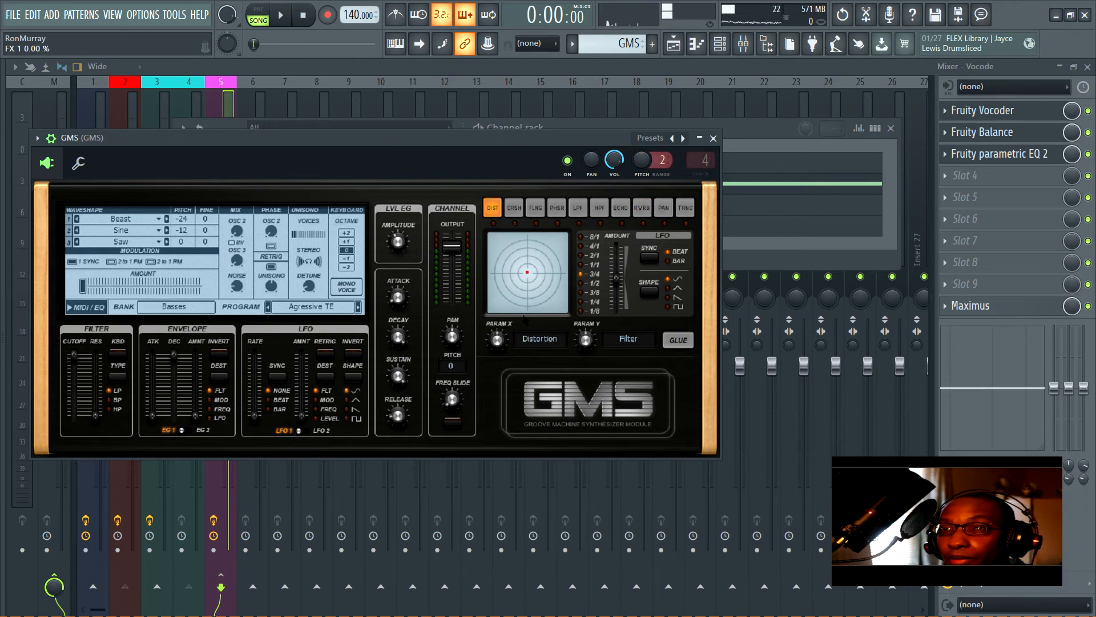
click(489, 310)
key(space)
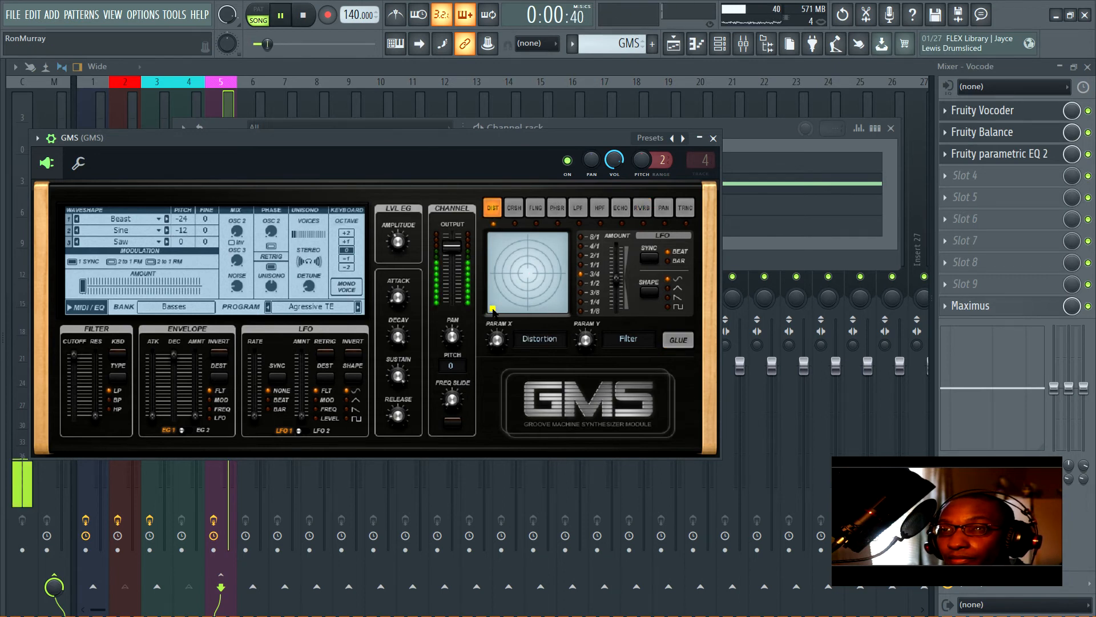
mouse_move(493, 311)
mouse_down()
mouse_move(552, 308)
mouse_move(508, 309)
mouse_up()
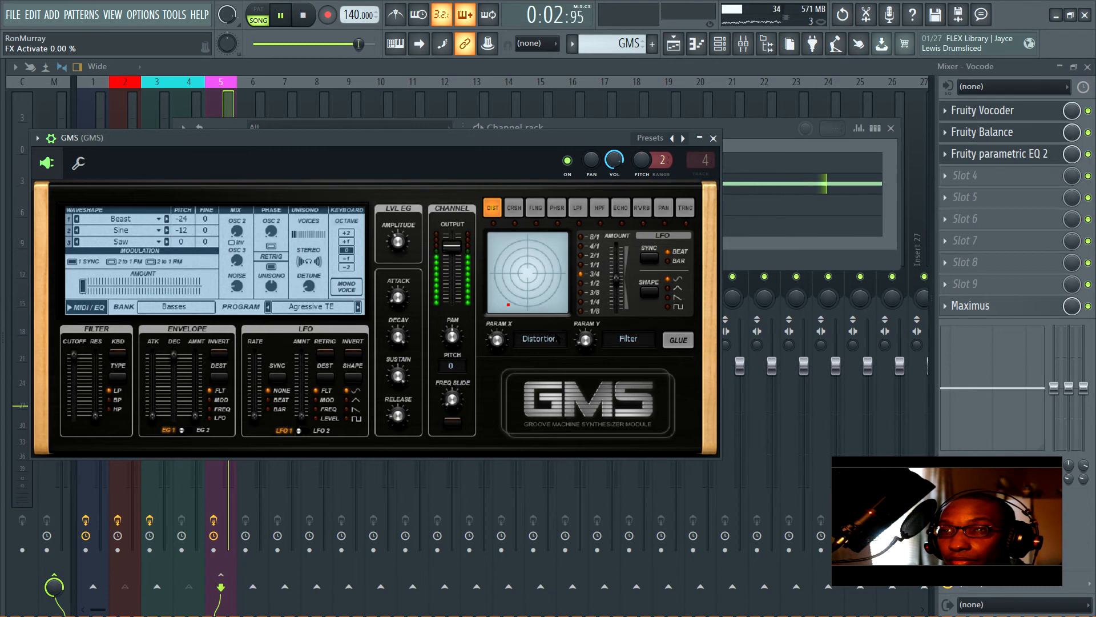
drag(505, 310, 509, 255)
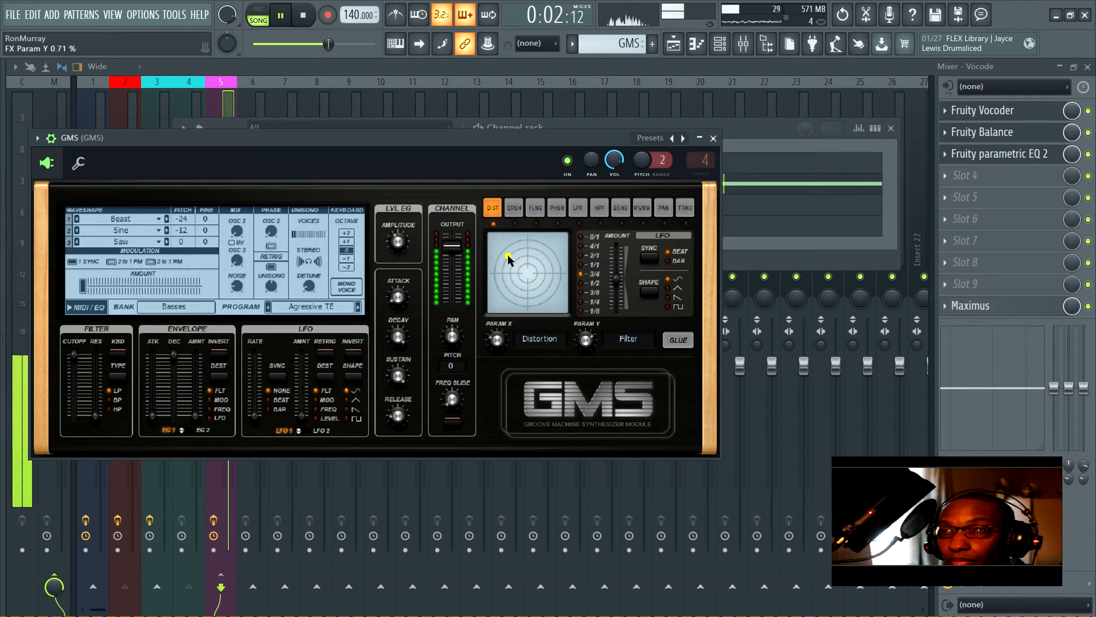
key(space)
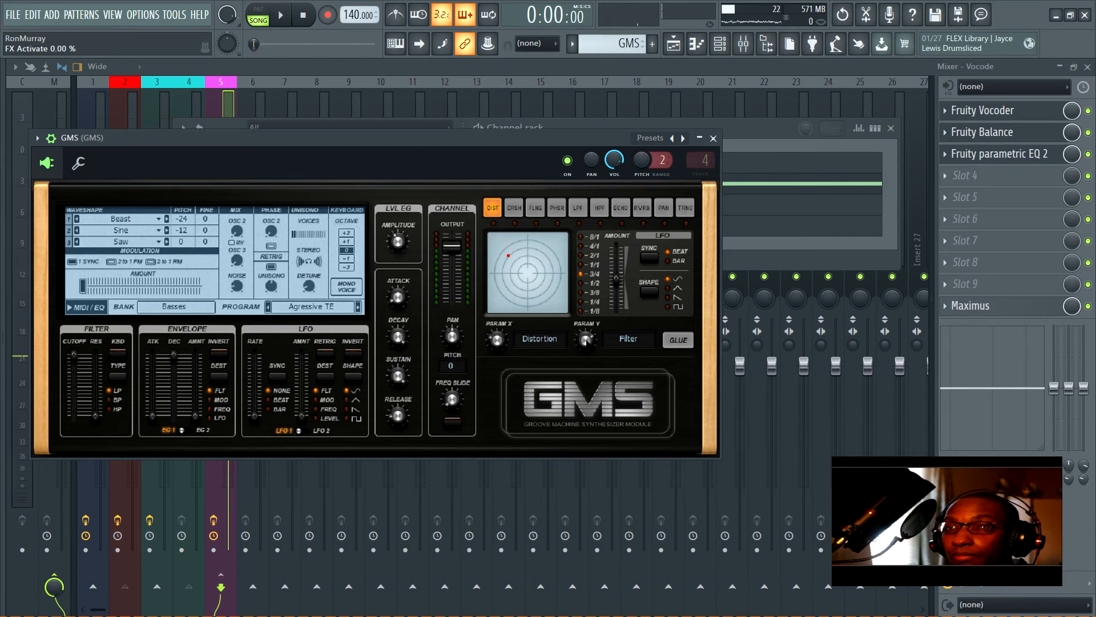
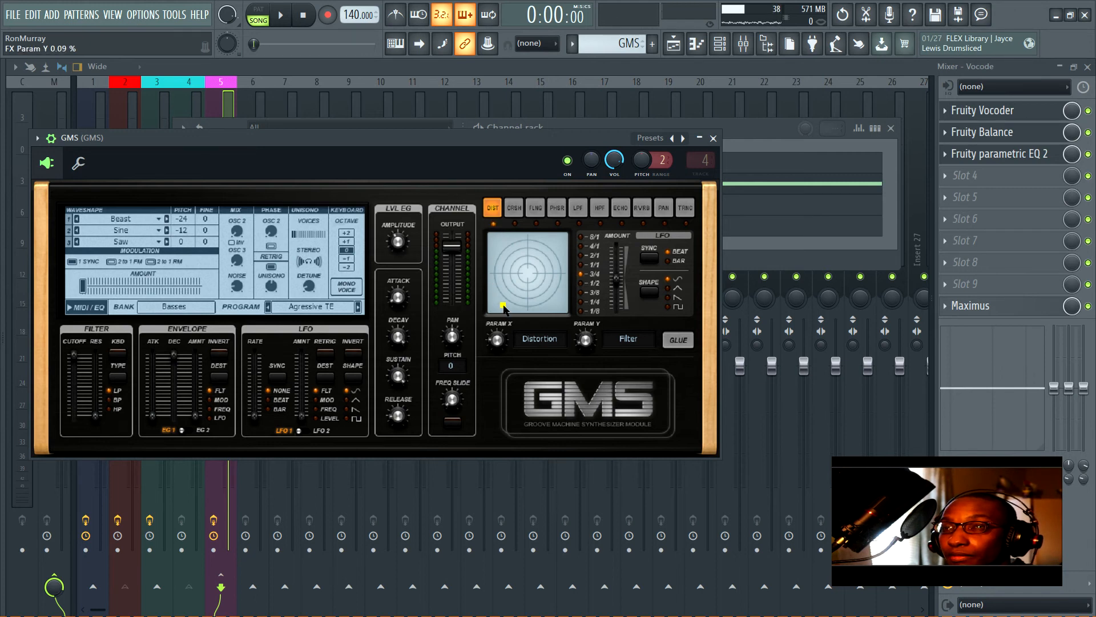
Raise the GMS distortion effect's filter to 0.88% during playback and turn its Glue on.
key(space)
drag(503, 308, 505, 247)
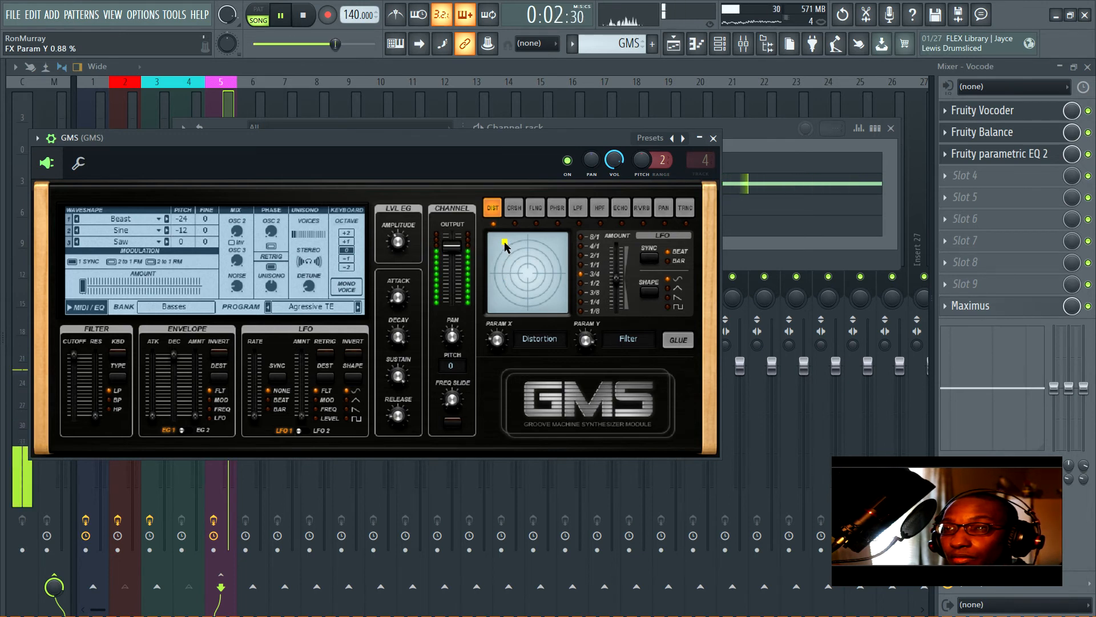
key(space)
click(678, 340)
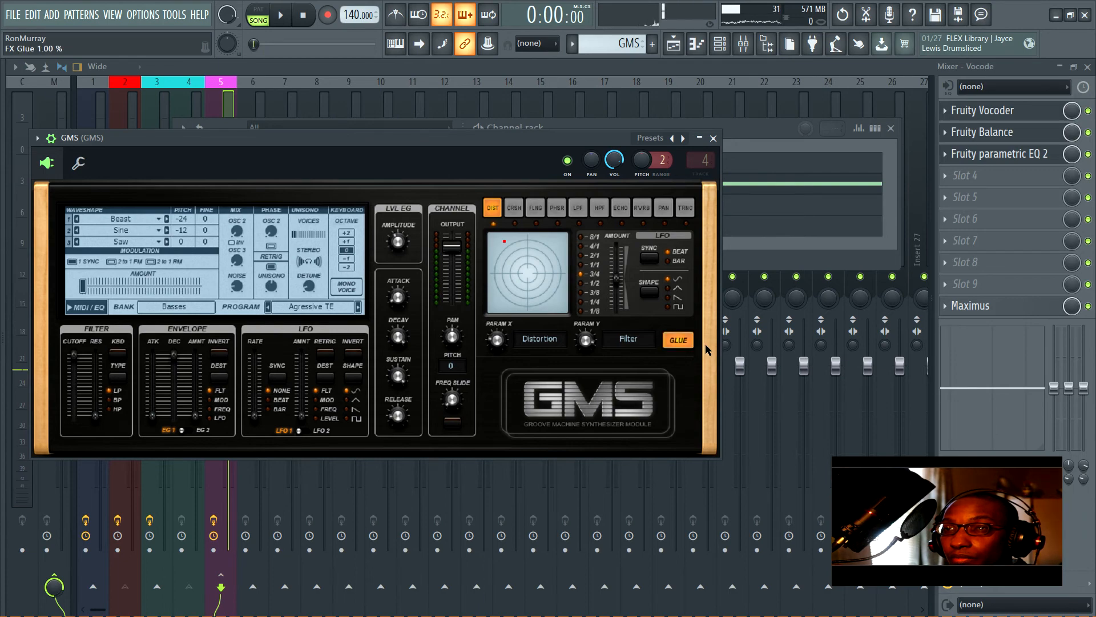
Close the GMS synth and level all 16 bands of the Vocode track's Fruity Vocoder at 100%.
click(714, 138)
click(986, 116)
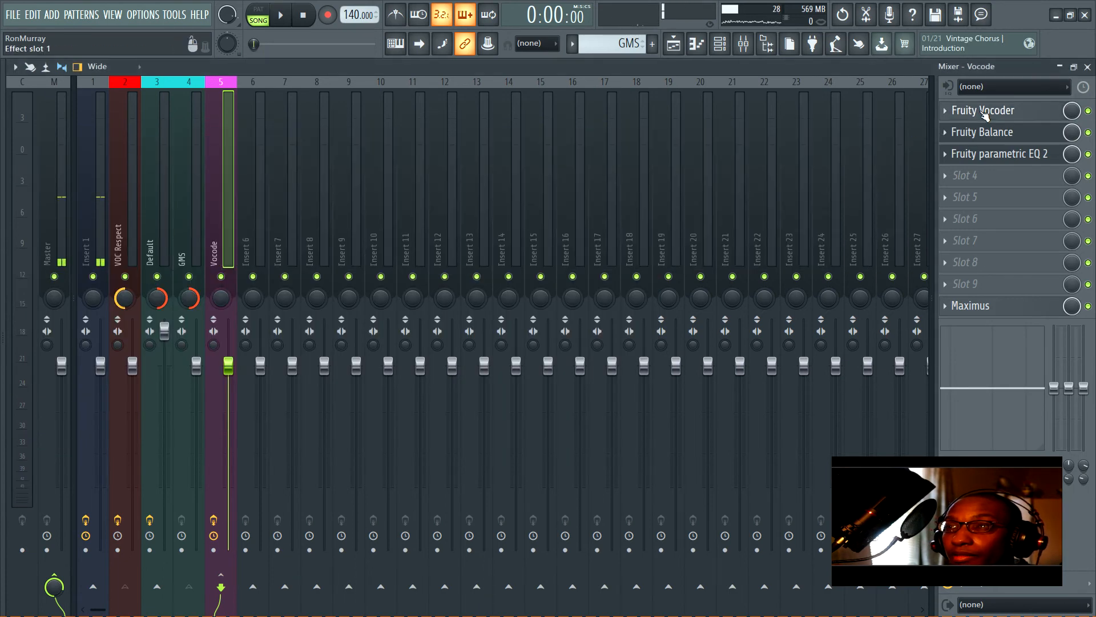
click(986, 116)
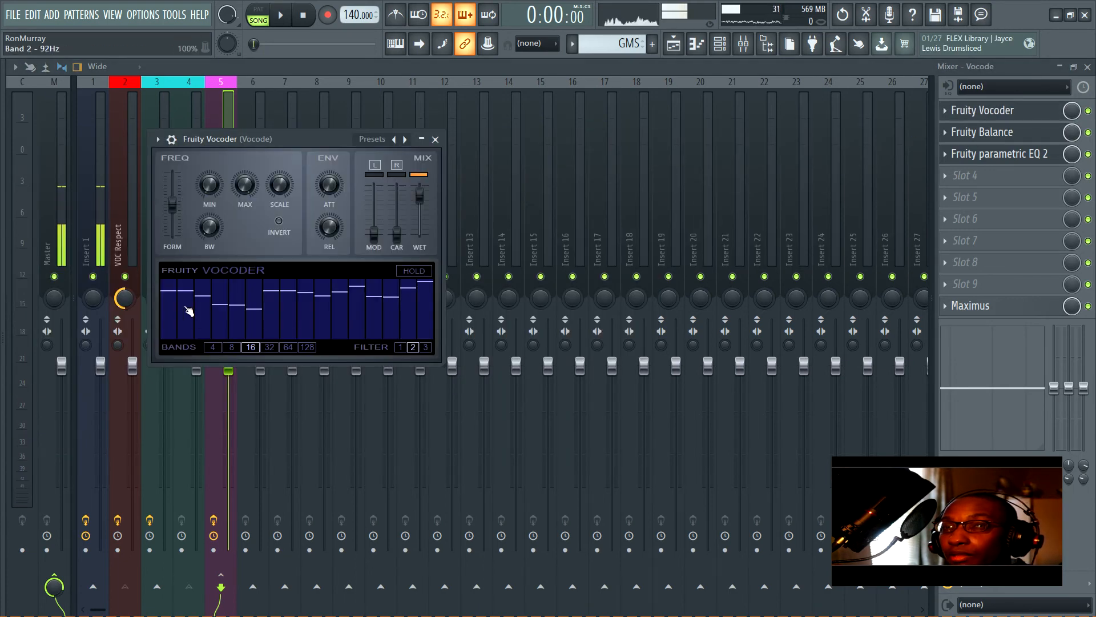
drag(178, 292, 441, 277)
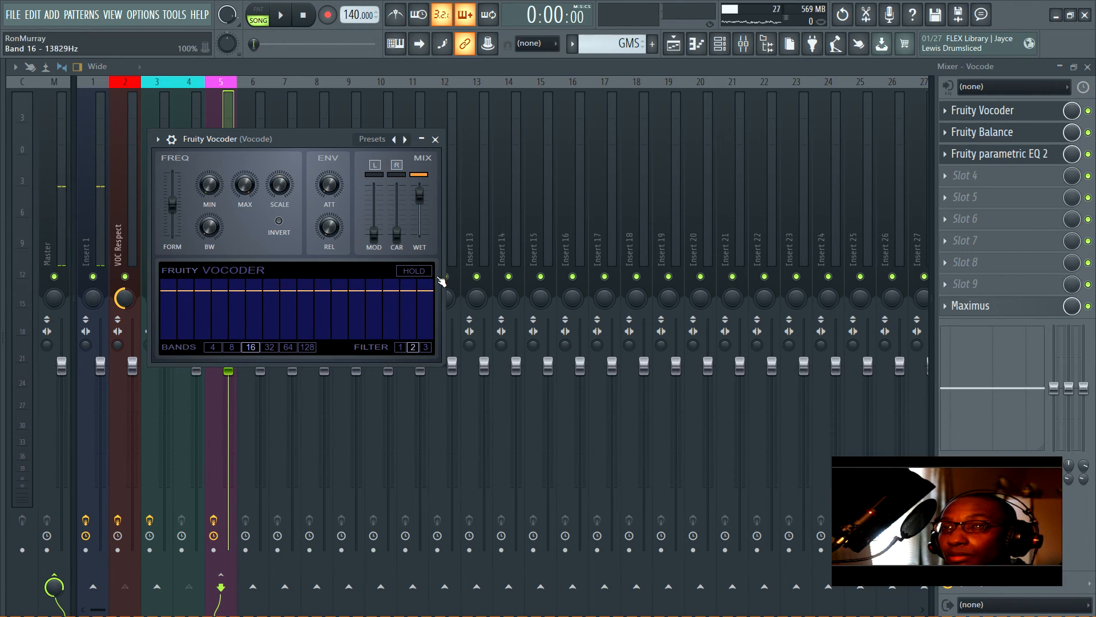
Show Vocode's Fruity Parametric EQ 2 beside the vocoder and close the mixer, channel rack and Fruity Balance.
click(997, 154)
click(1087, 66)
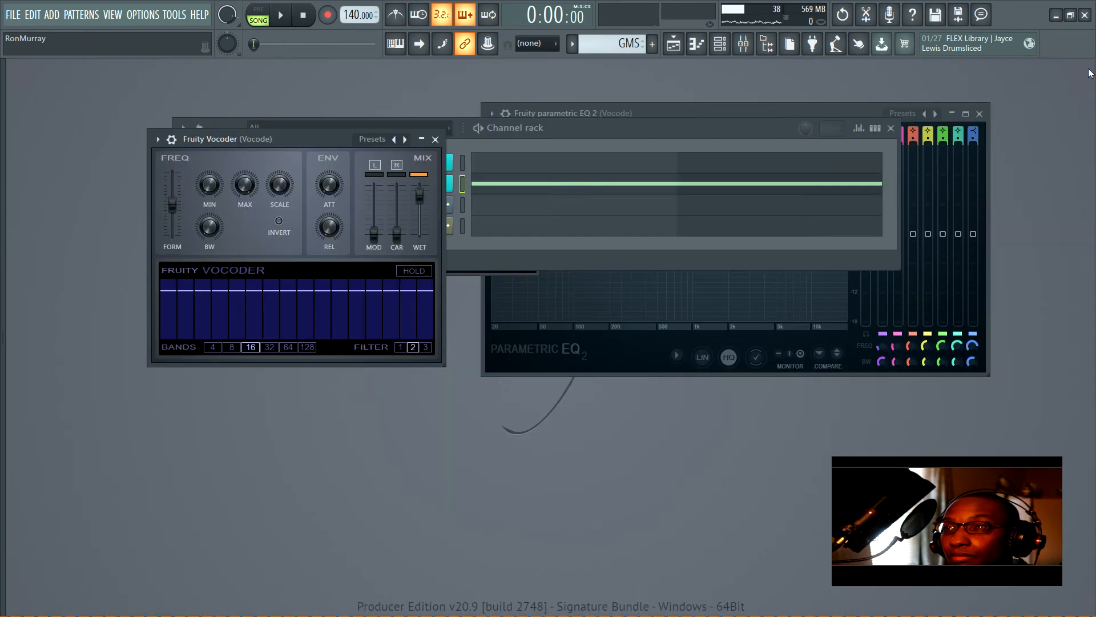
click(890, 131)
click(537, 163)
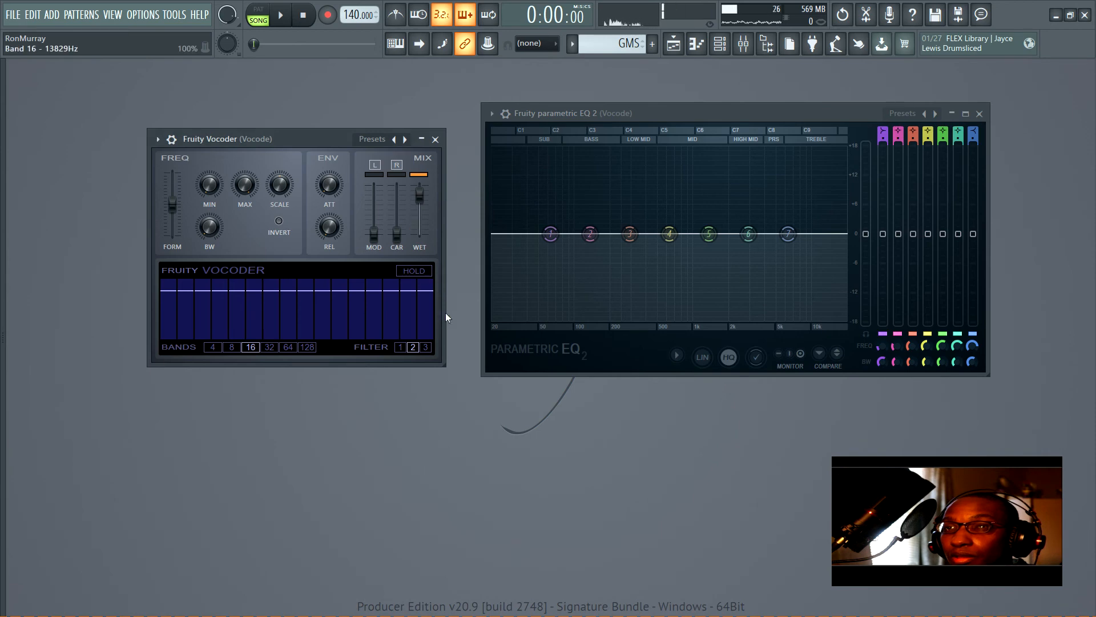
Play the song several times to check the vocoded spectrum in the EQ, and set the vocoder's release to 23 ms.
key(space)
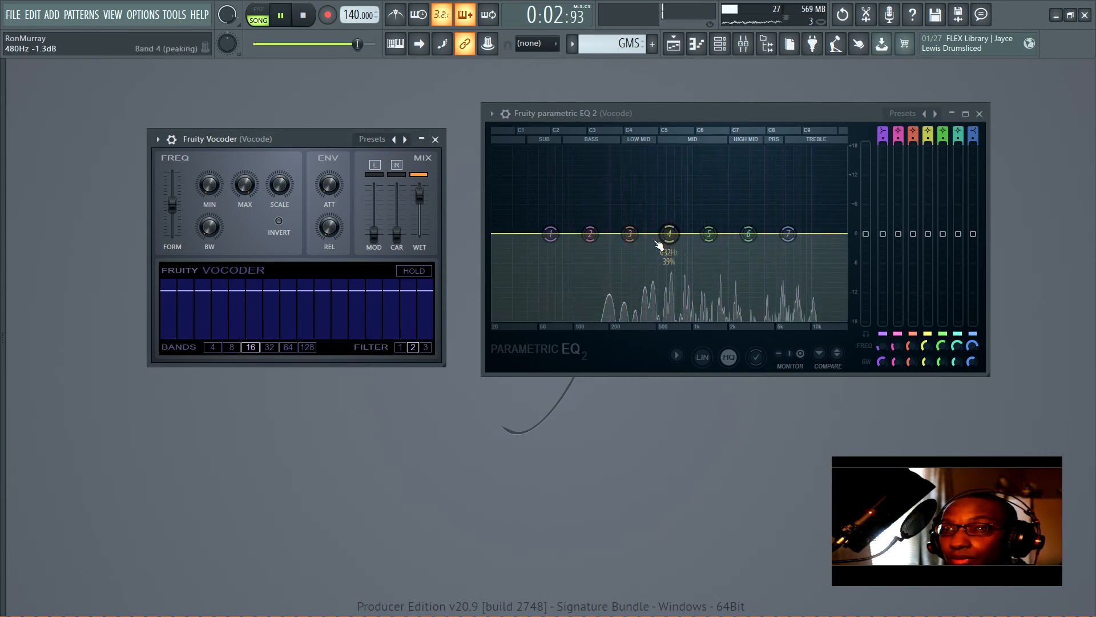
key(space)
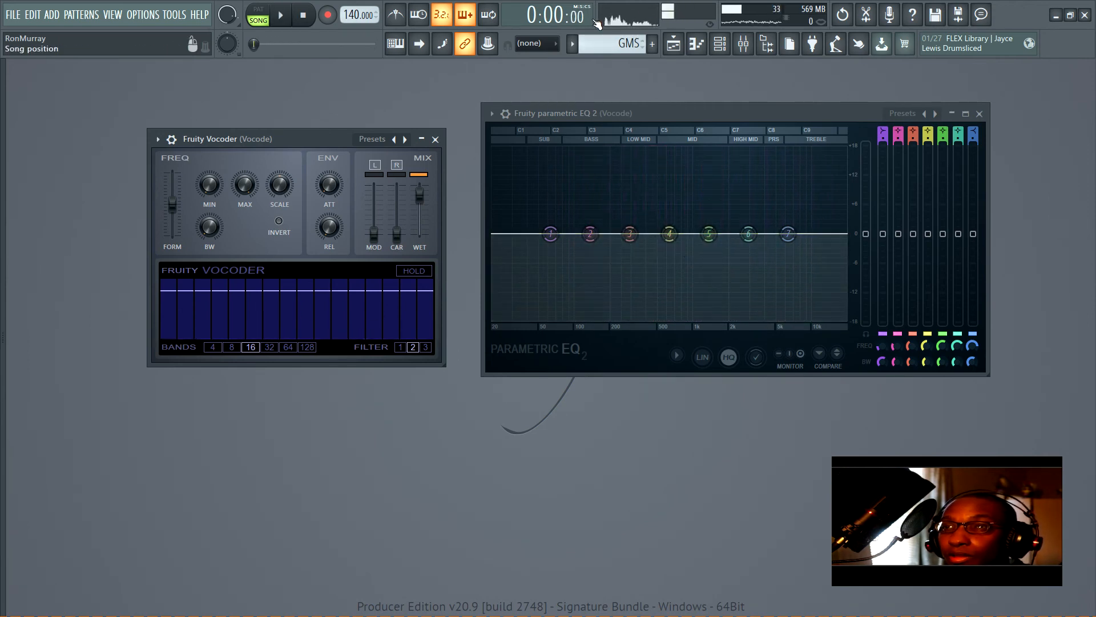
key(space)
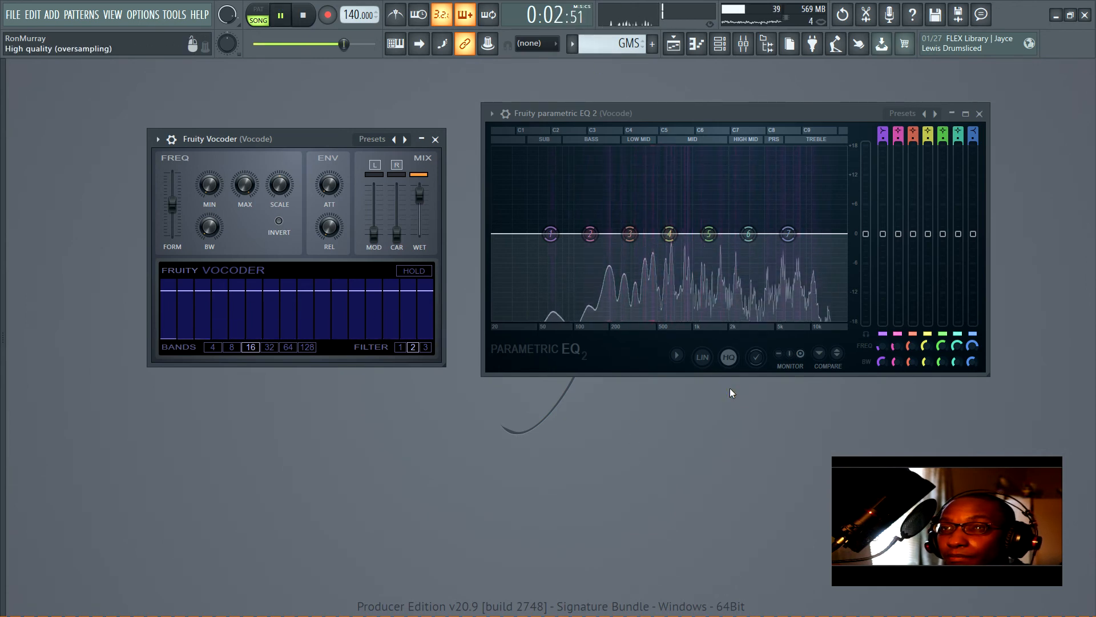
key(space)
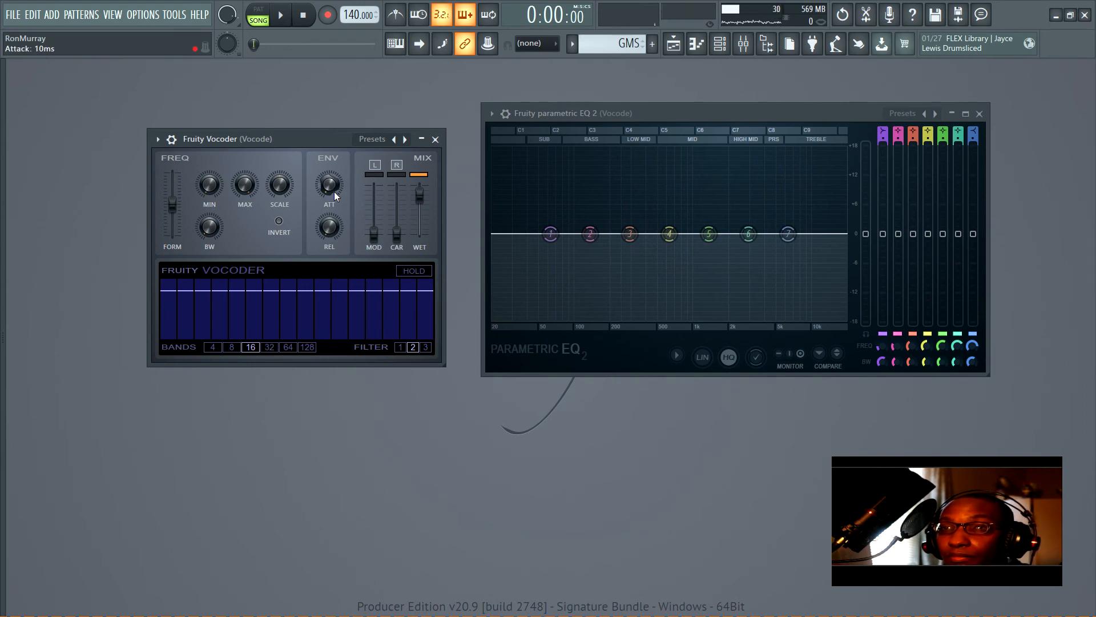
key(space)
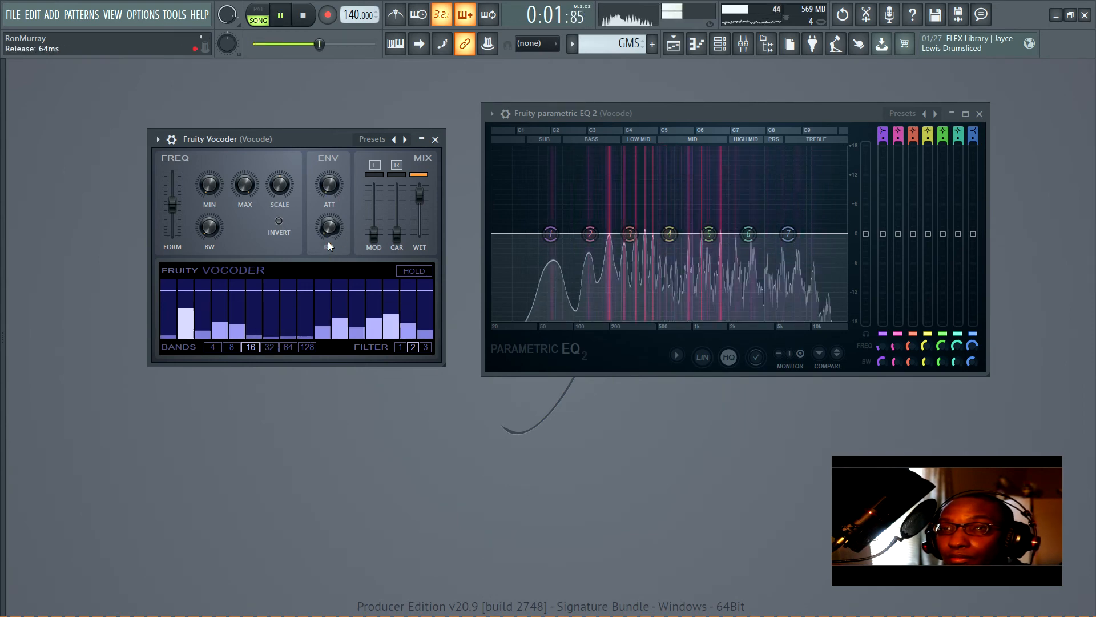
drag(333, 231, 332, 249)
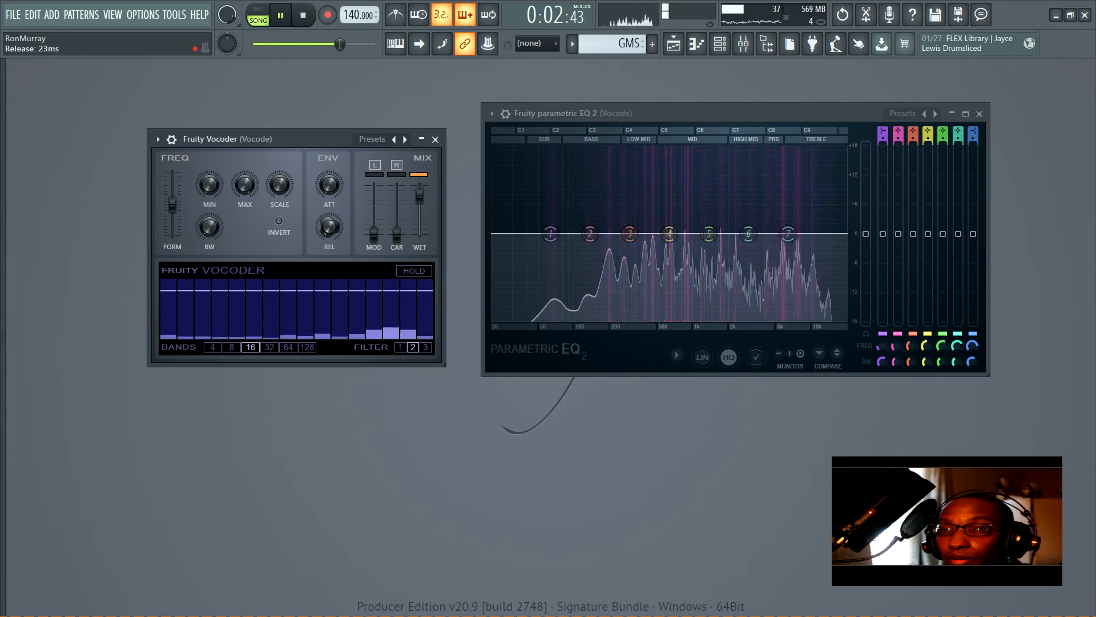
key(space)
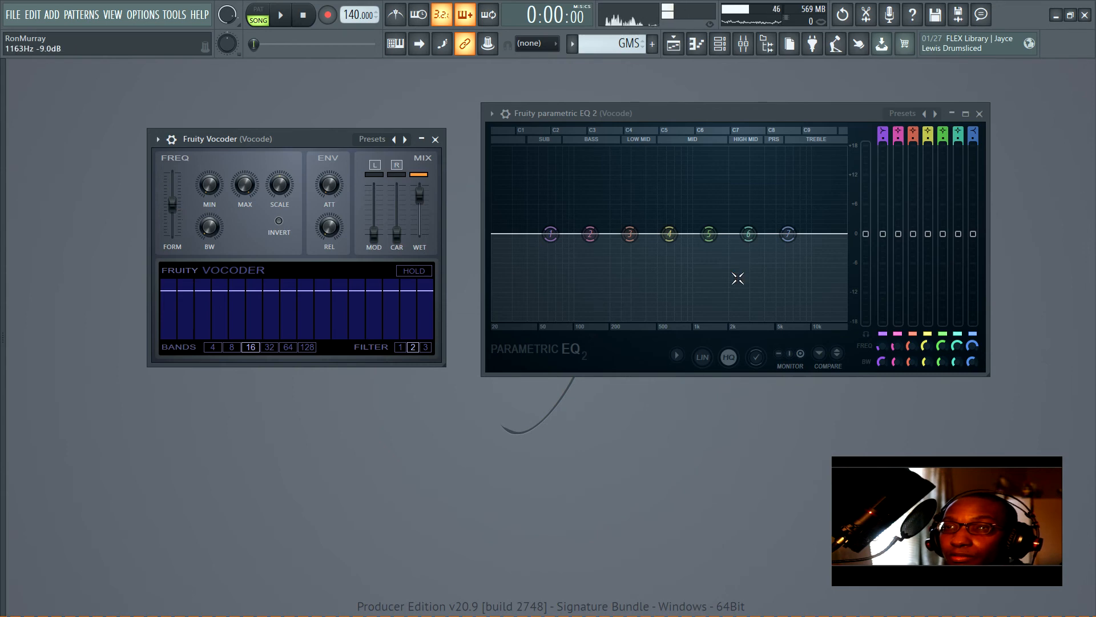
Compare the vocoder at 32, 64 and 128 bands while the song plays, and return it to 64 bands.
click(276, 348)
key(space)
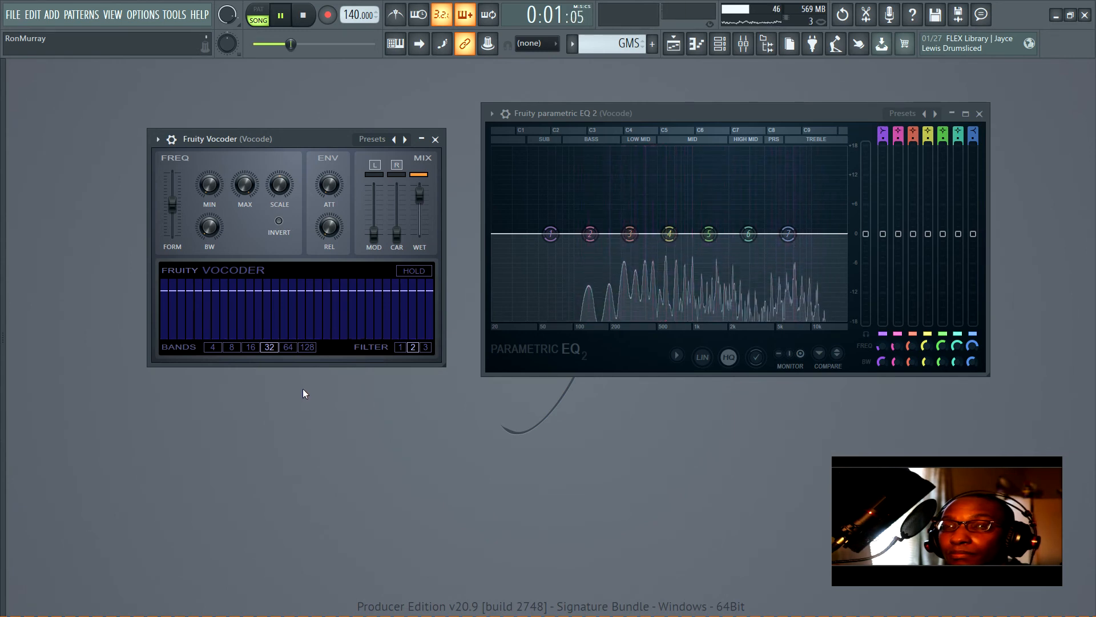
click(289, 348)
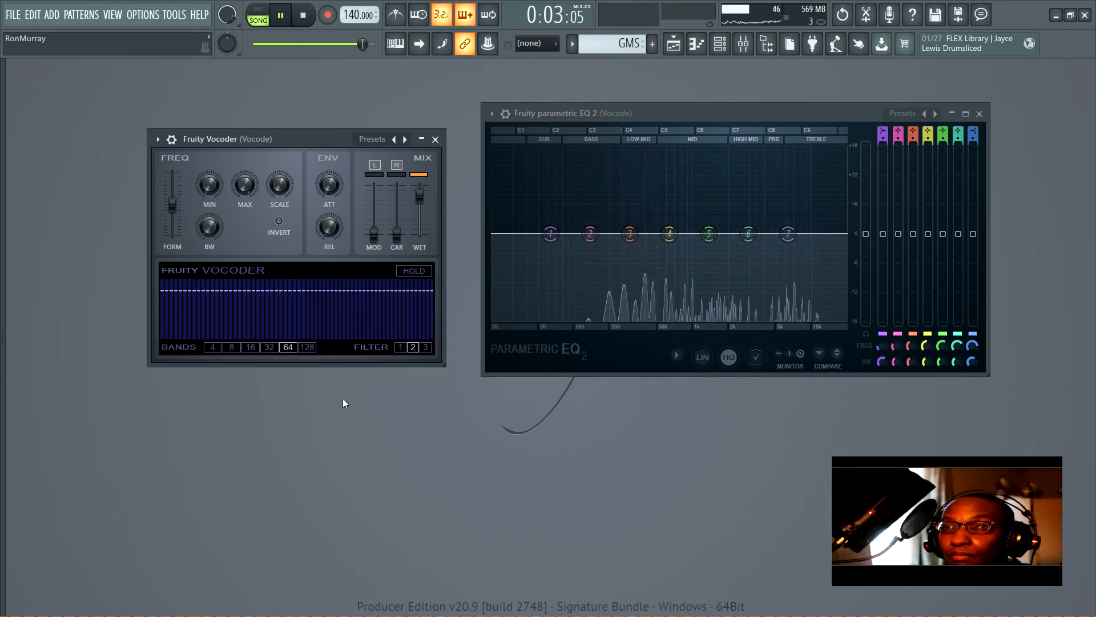
click(307, 348)
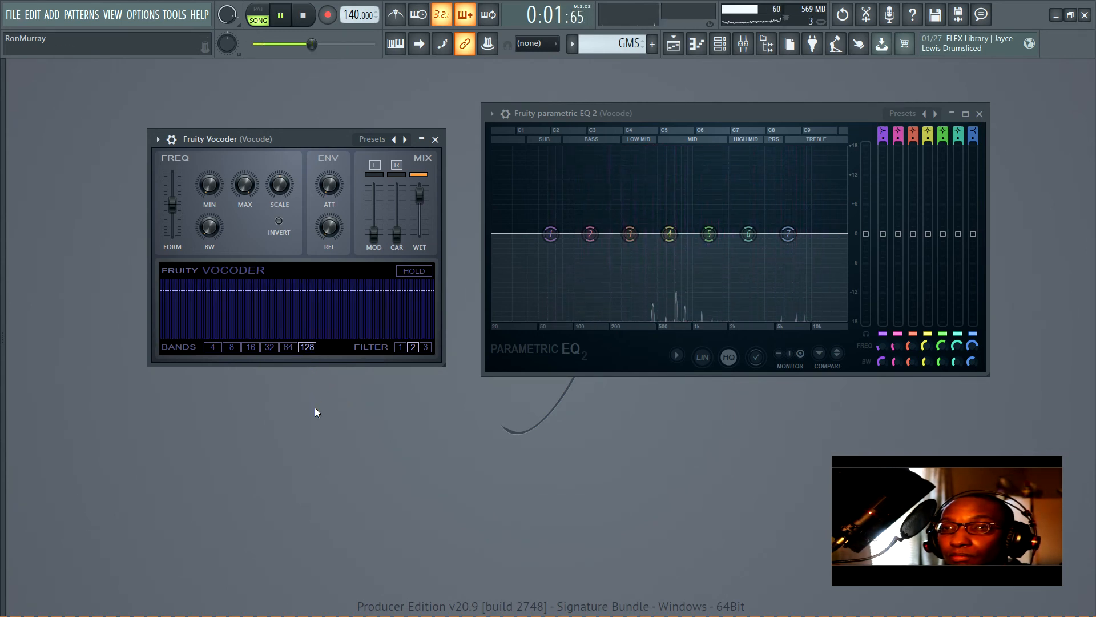
click(289, 347)
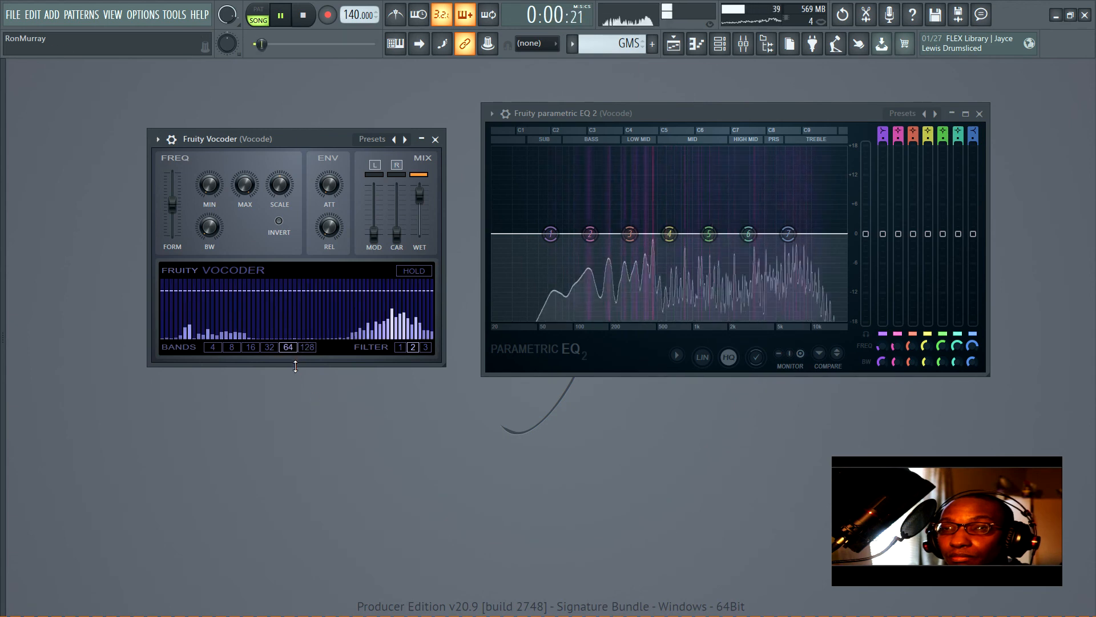
key(space)
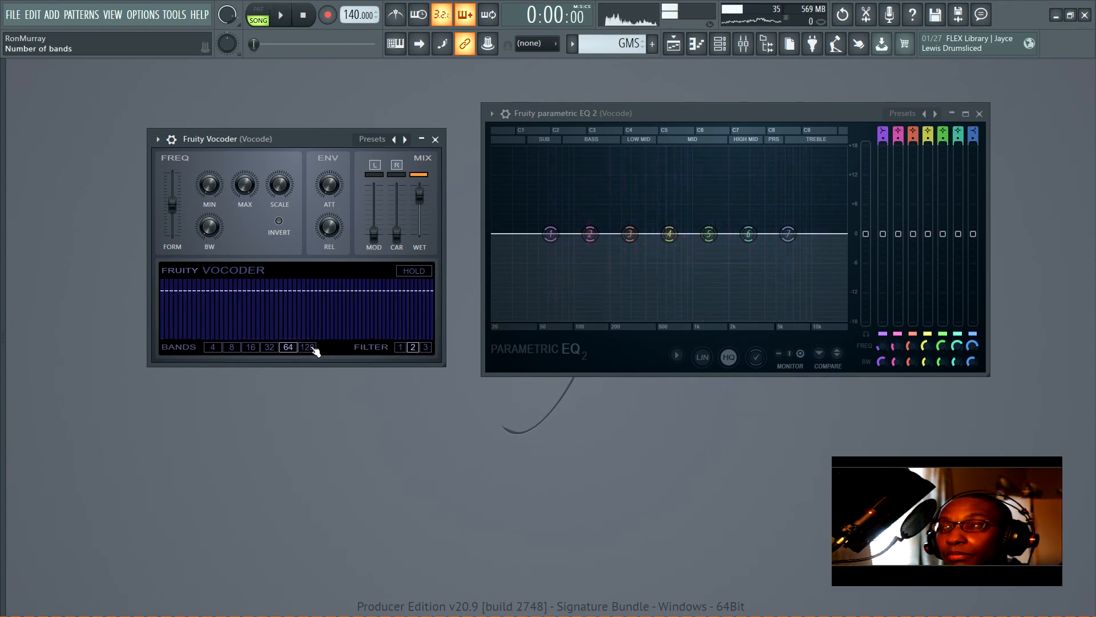
Set the vocoder to 128 bands, cut its lowest bands to 0%, and replay the song to hear the change.
click(313, 347)
key(space)
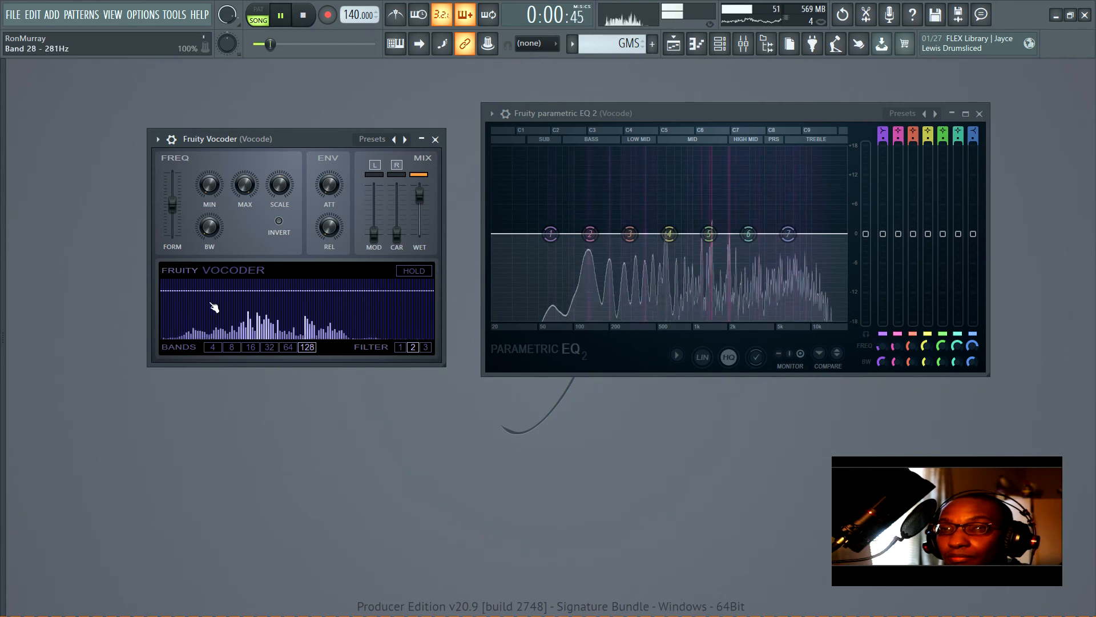
mouse_move(213, 298)
mouse_down()
mouse_move(240, 308)
mouse_move(216, 297)
mouse_move(220, 314)
mouse_move(183, 293)
mouse_move(155, 326)
mouse_move(184, 337)
mouse_move(201, 293)
mouse_move(230, 320)
mouse_move(174, 343)
mouse_up()
key(space)
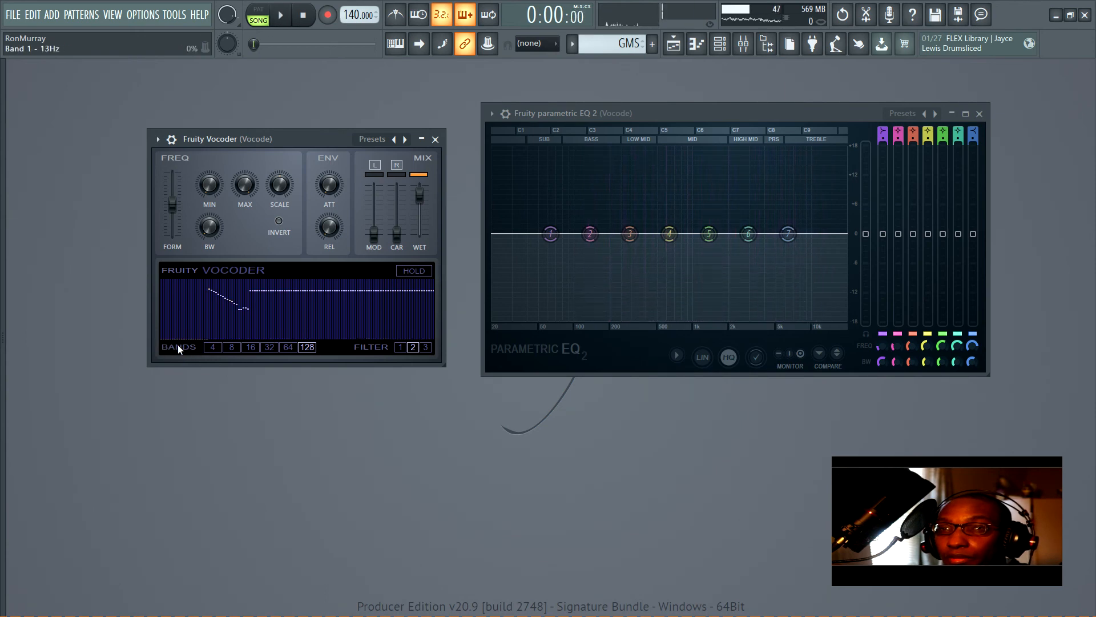
key(space)
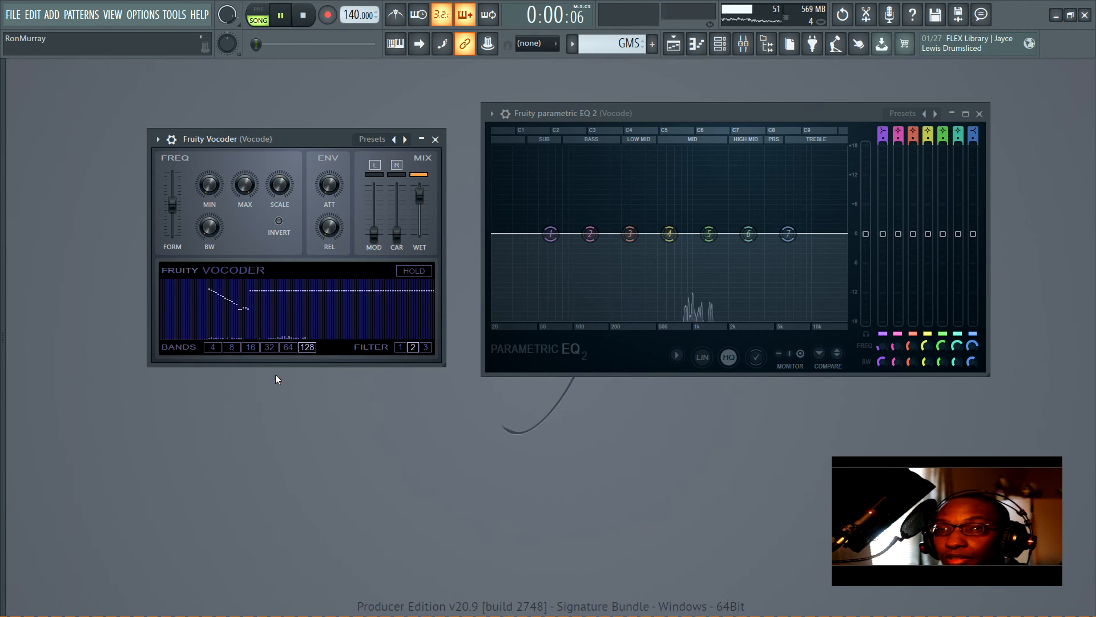
Try different level curves on the vocoder's middle and upper bands while the song plays, and stop playback.
mouse_move(292, 299)
mouse_down()
mouse_move(297, 285)
mouse_move(254, 286)
mouse_up()
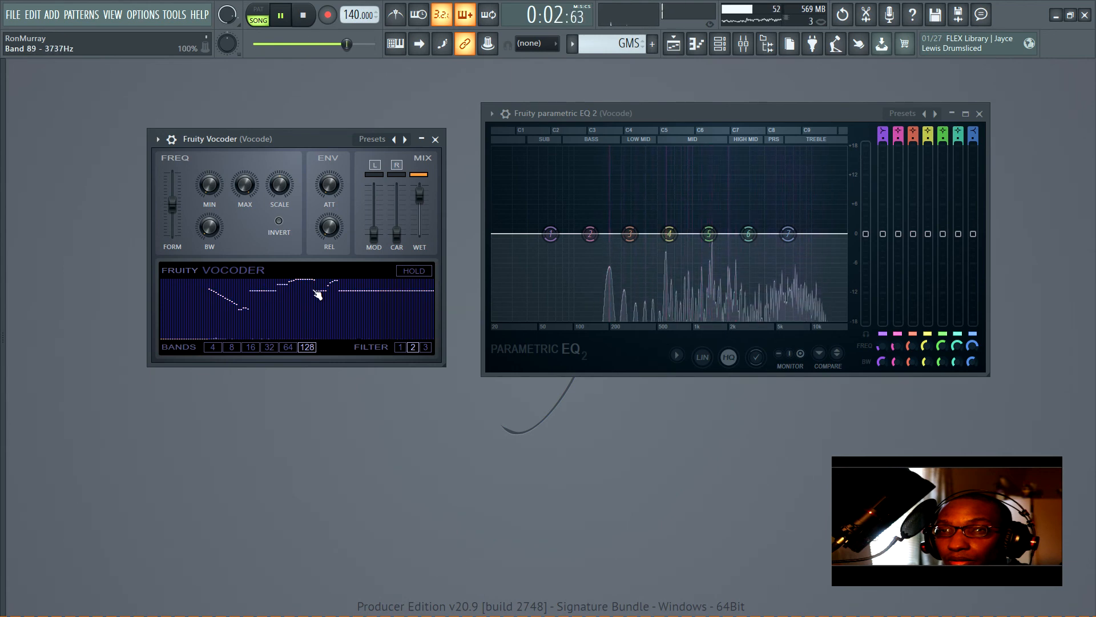
drag(351, 280, 360, 290)
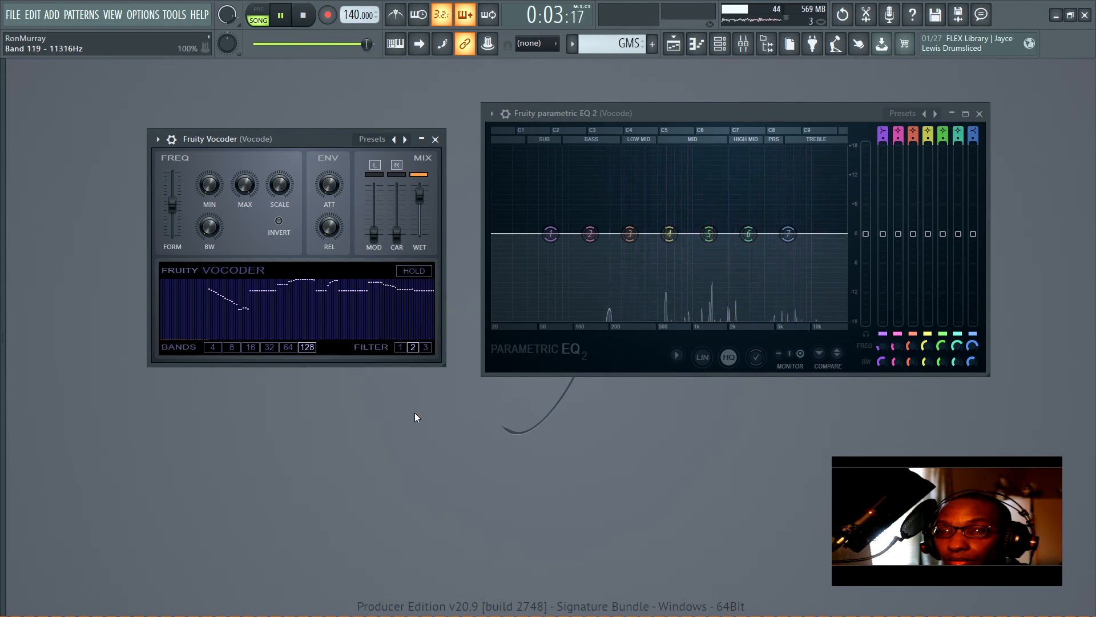
key(space)
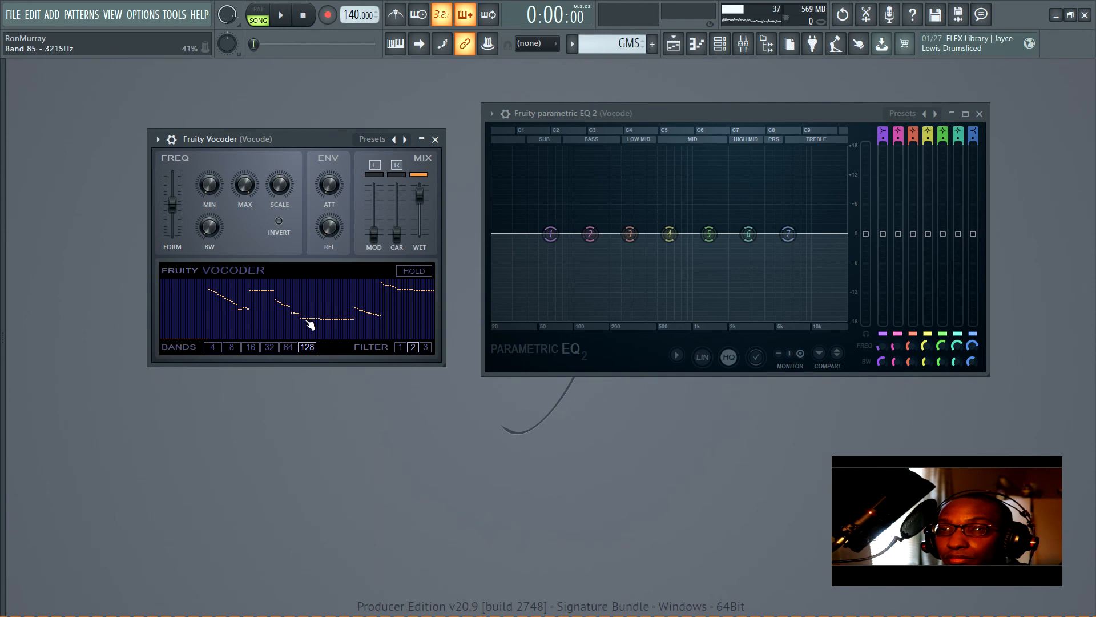
mouse_move(329, 313)
mouse_down()
mouse_move(197, 310)
mouse_move(384, 299)
mouse_up()
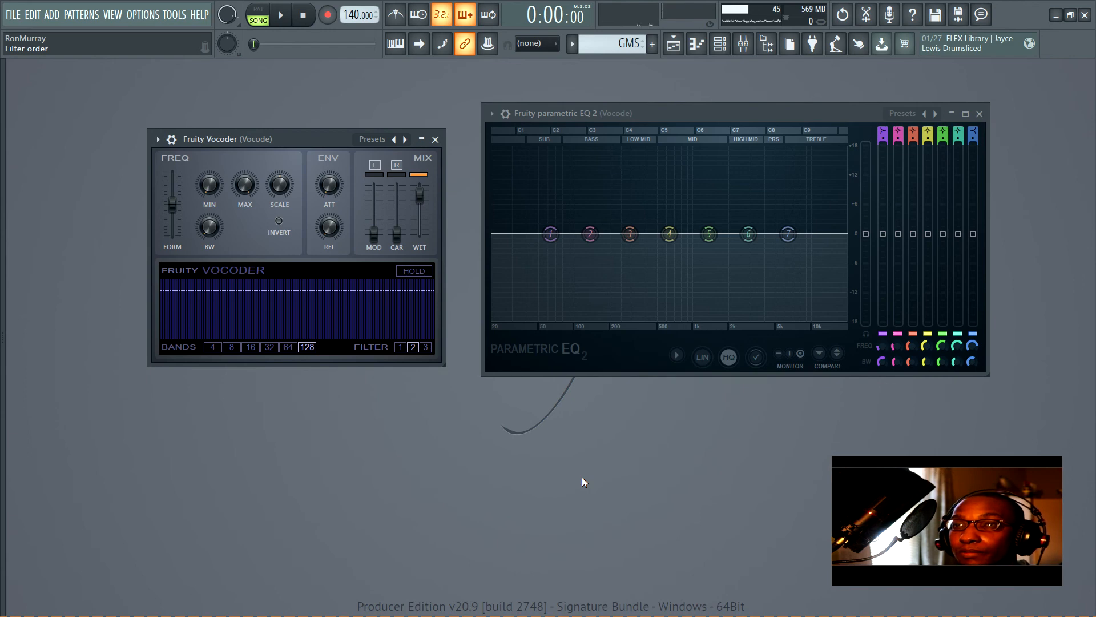
Open the GMS synth from the playlist and arrange its window beside Vocode's Fruity Parametric EQ 2, with playlist and mixer closed.
click(683, 49)
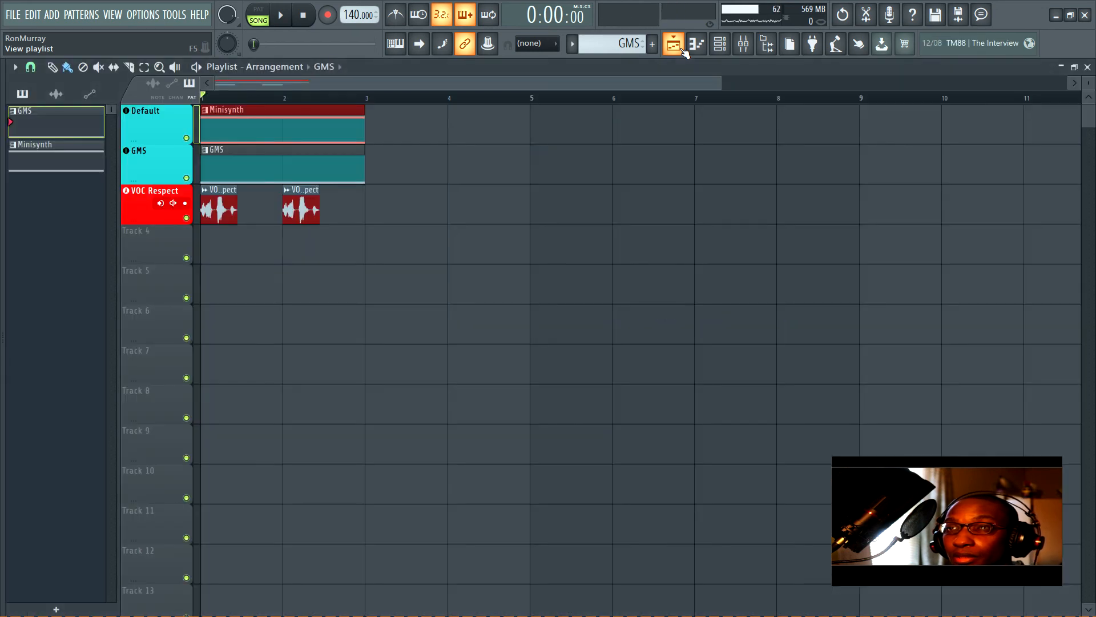
click(152, 173)
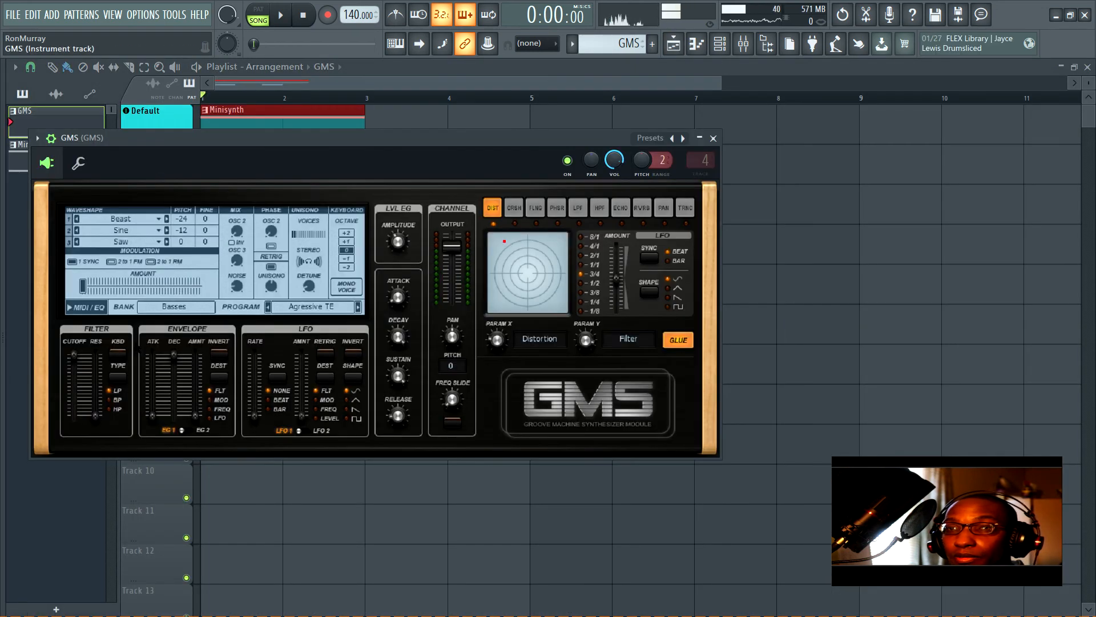
click(1088, 67)
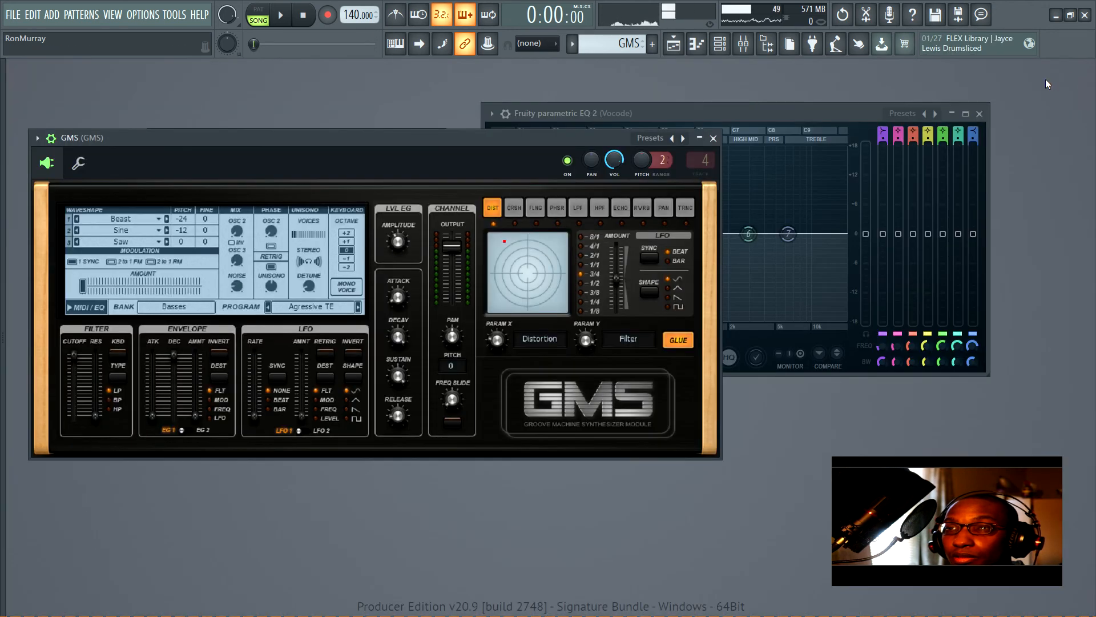
drag(549, 139, 585, 177)
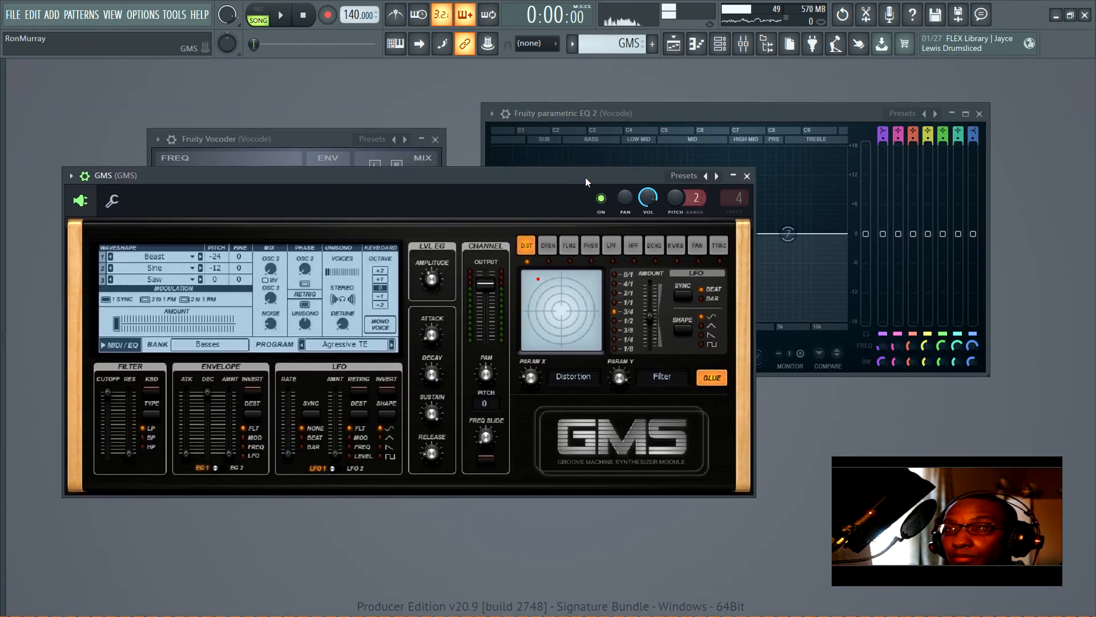
click(744, 43)
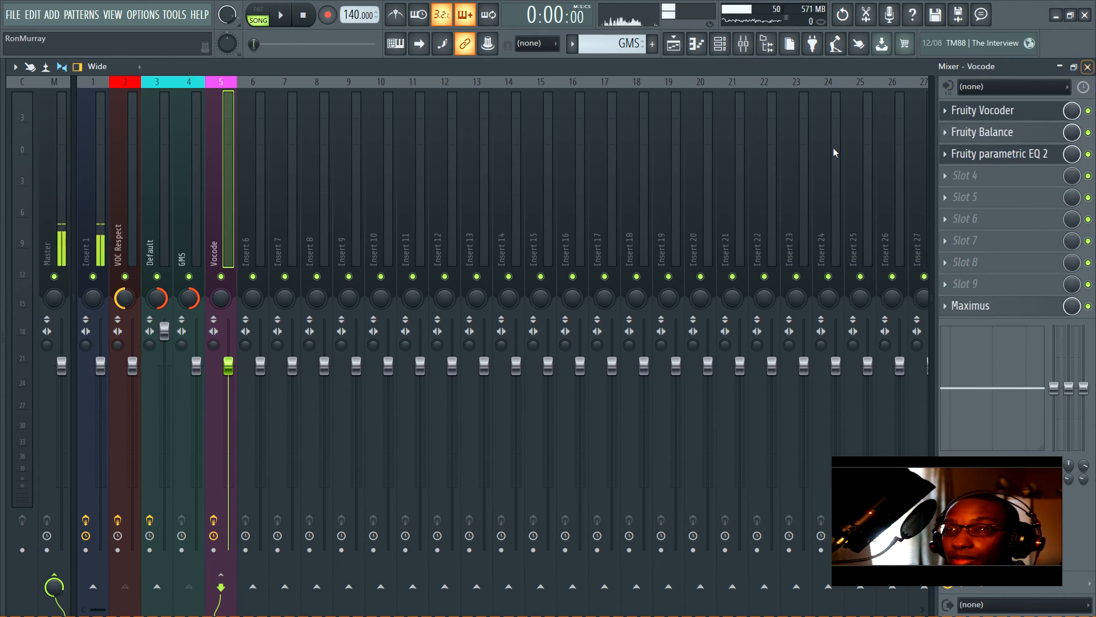
click(1088, 66)
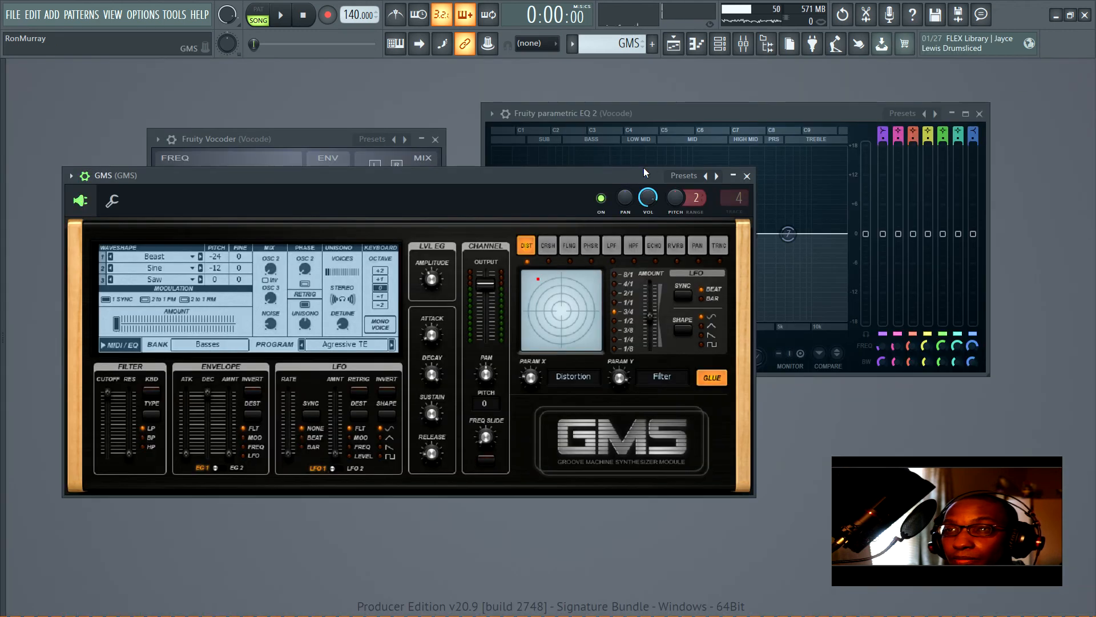
drag(569, 184, 501, 179)
drag(588, 111, 632, 143)
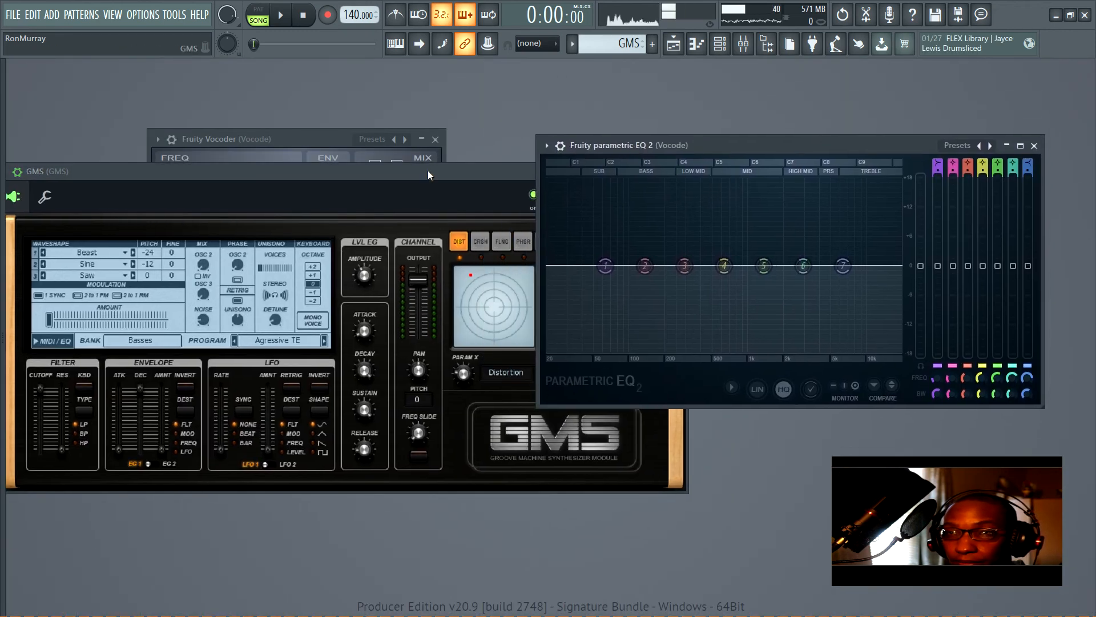
drag(428, 170, 434, 139)
drag(725, 147, 747, 139)
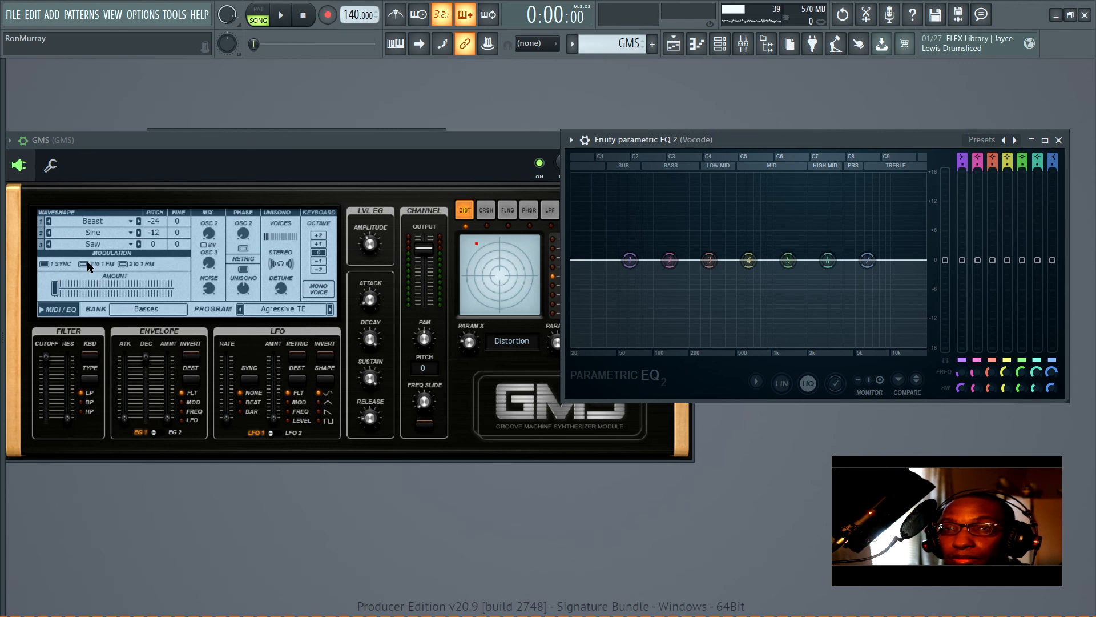
Audition GMS's 2 to 1 PM and 2 to 1 RM modulation with amounts of 0.55% and 0.66%, lower the amount and close GMS.
click(88, 266)
key(space)
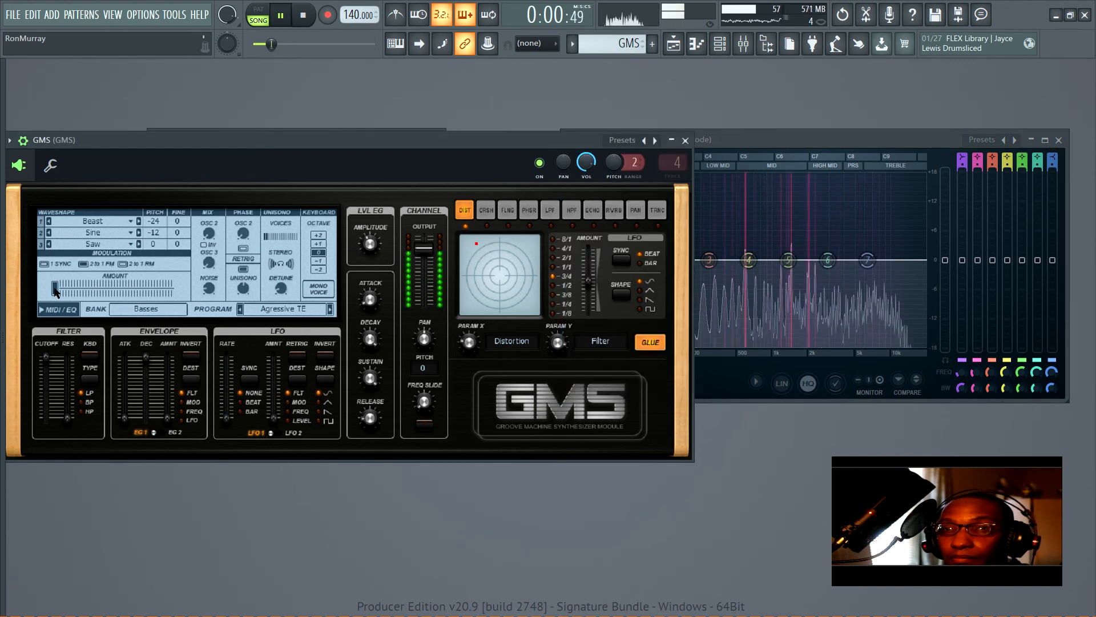
drag(55, 287, 119, 287)
click(125, 263)
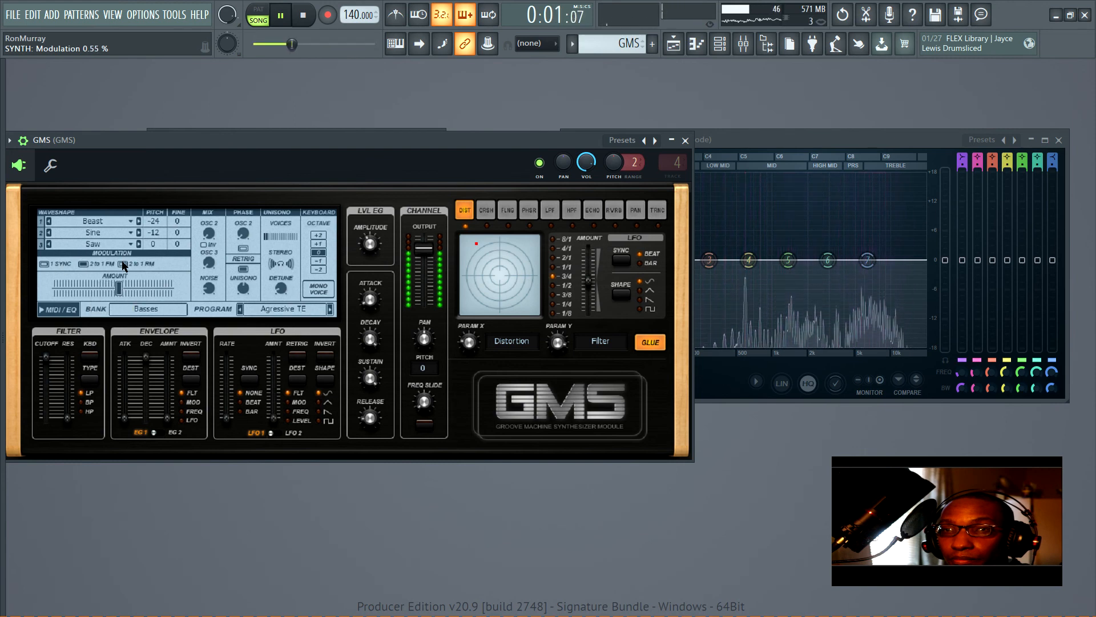
drag(122, 283, 127, 278)
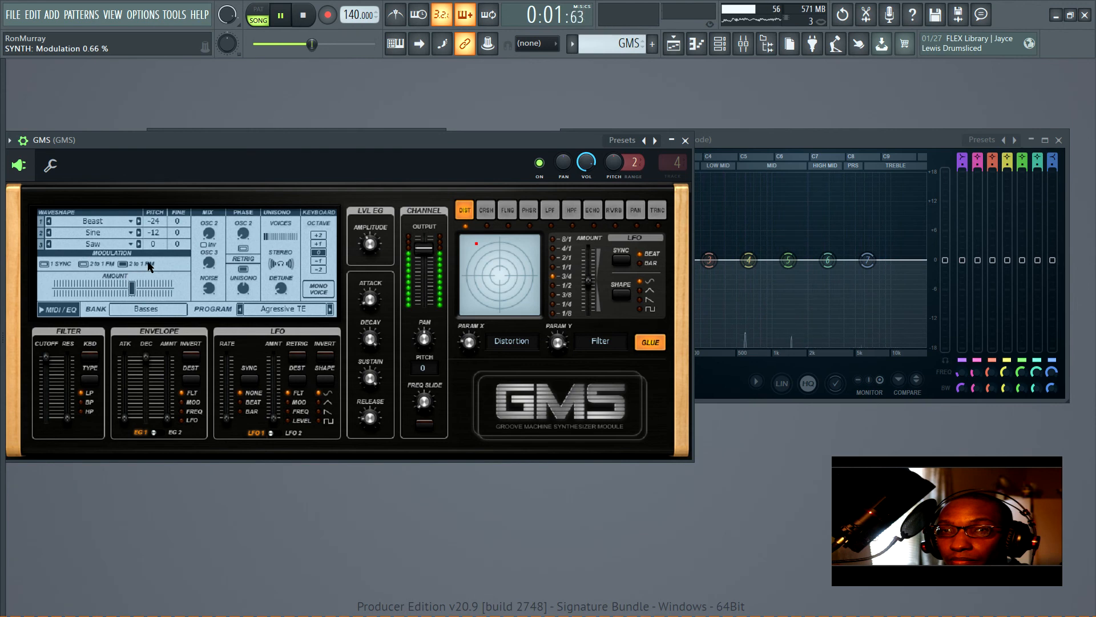
key(space)
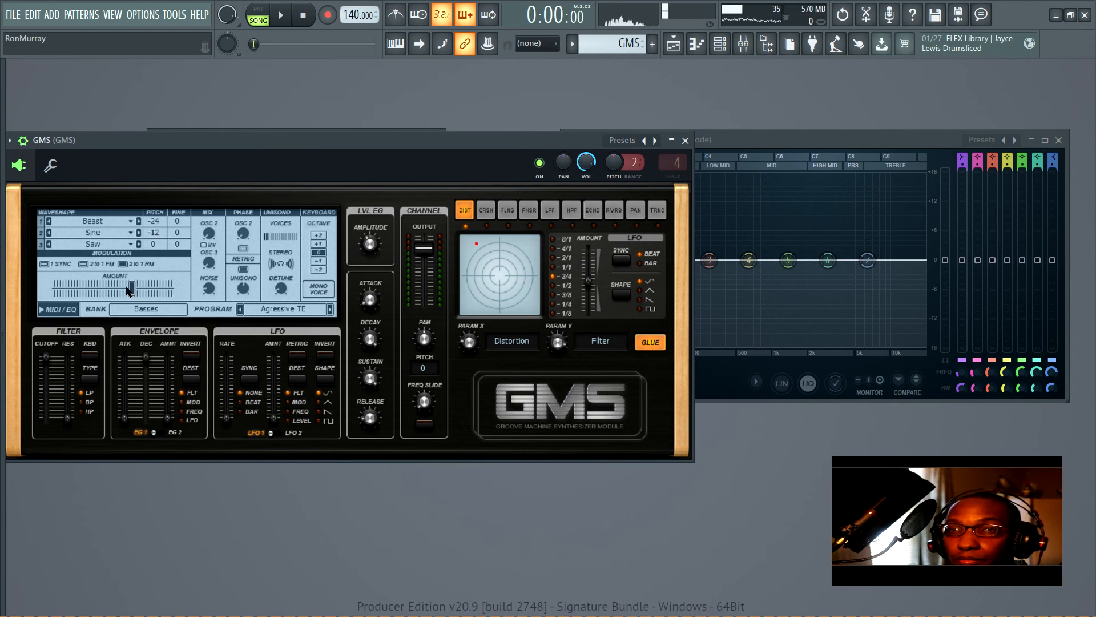
drag(131, 289, 64, 288)
click(685, 140)
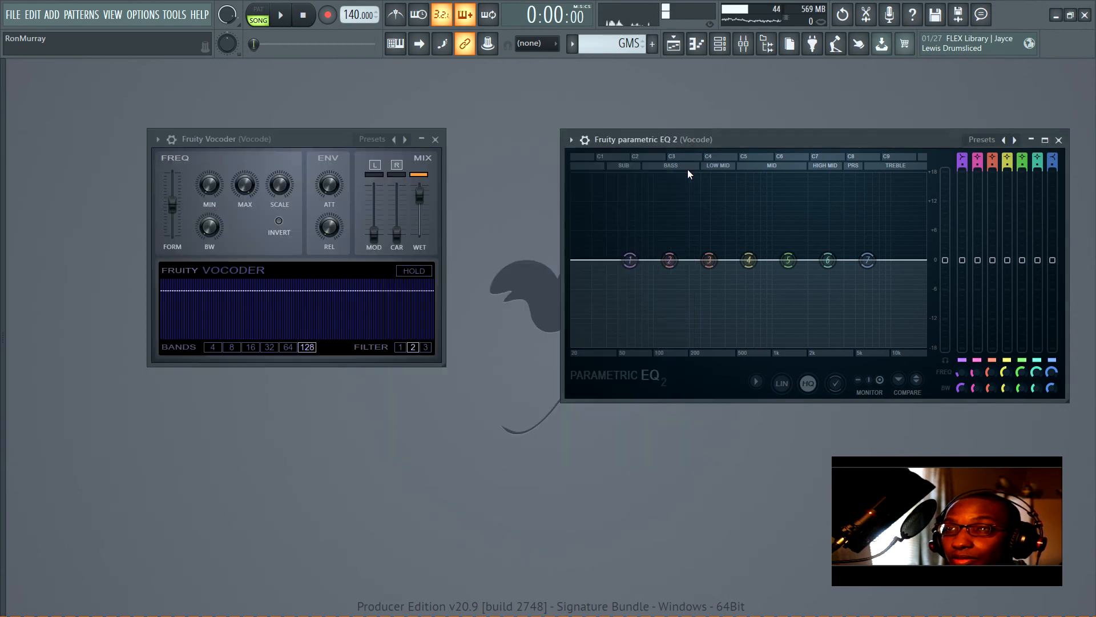
Move the EQ beside the vocoder, add two-bar D#5 and F5 notes above C5 in the GMS piano roll, and play them.
drag(758, 138, 667, 127)
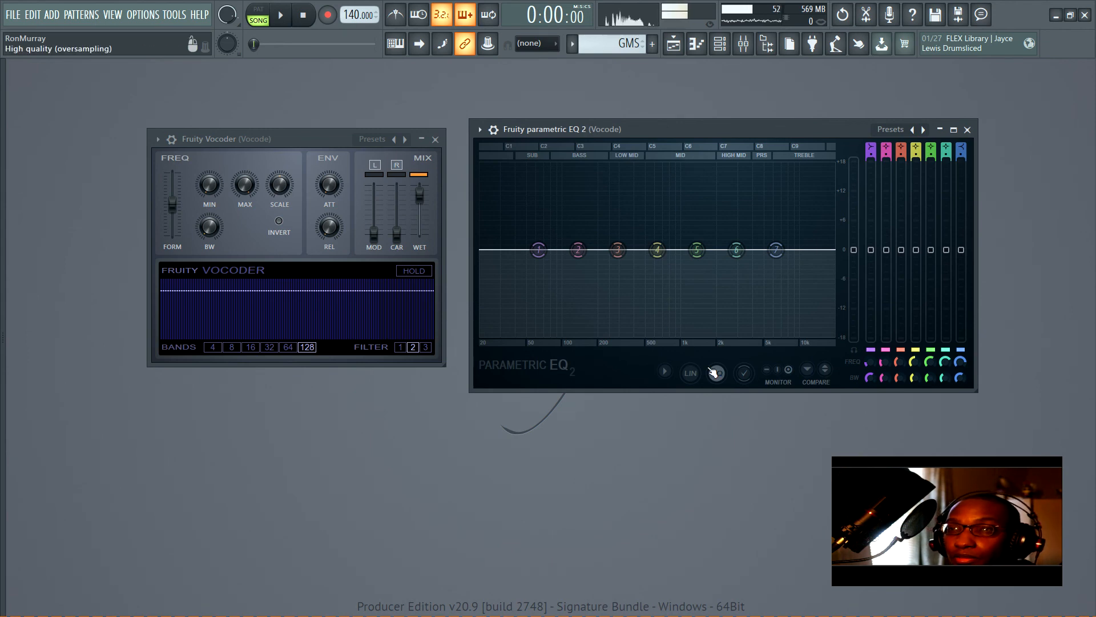
click(704, 49)
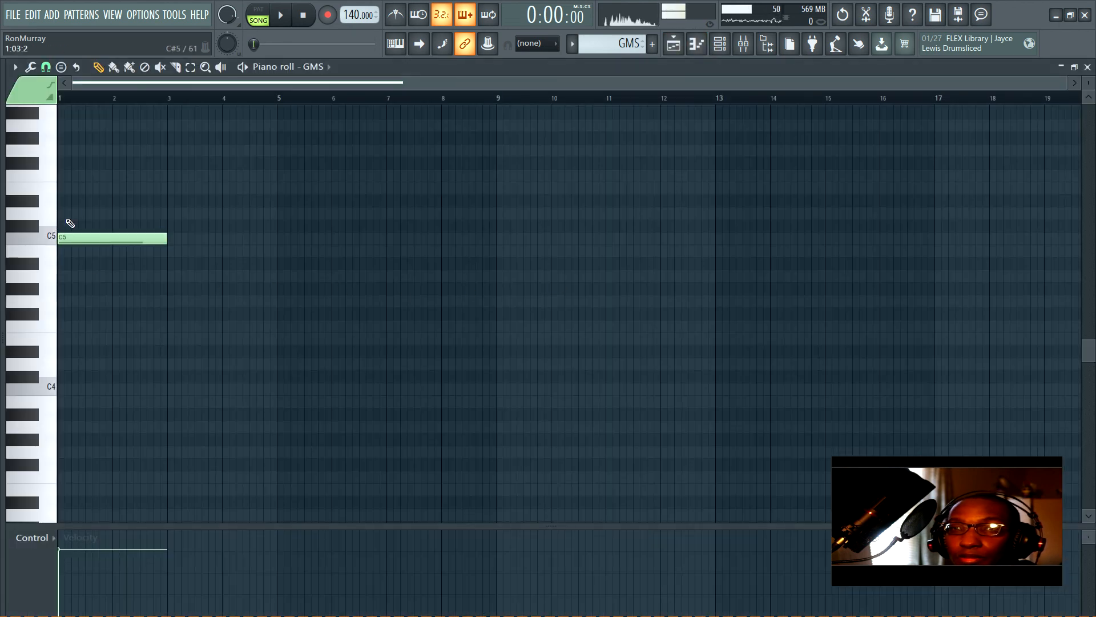
click(65, 202)
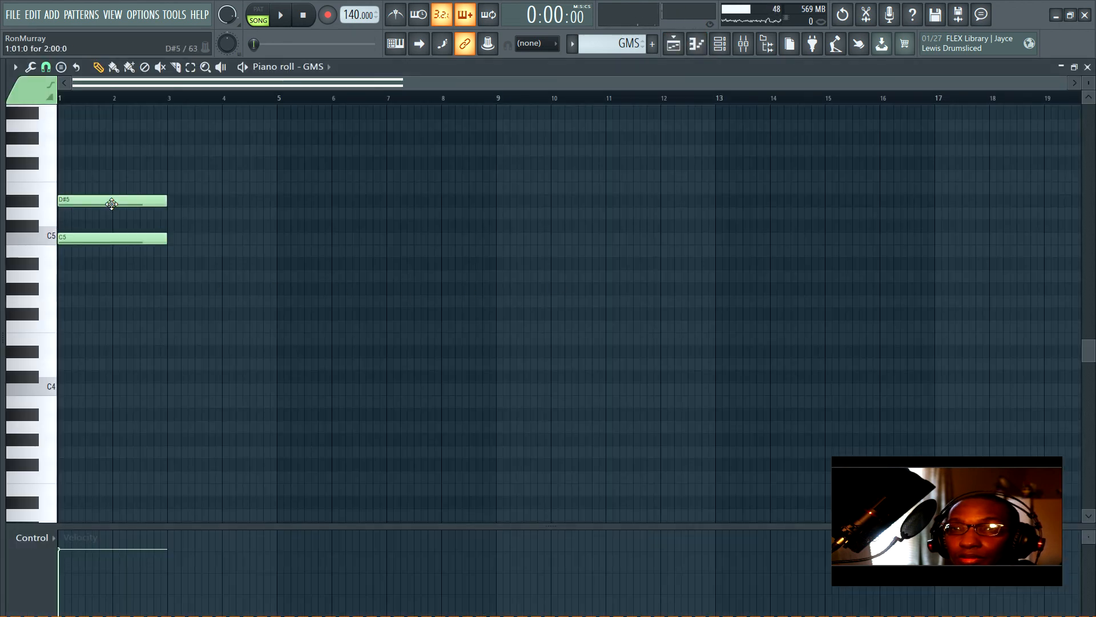
click(61, 173)
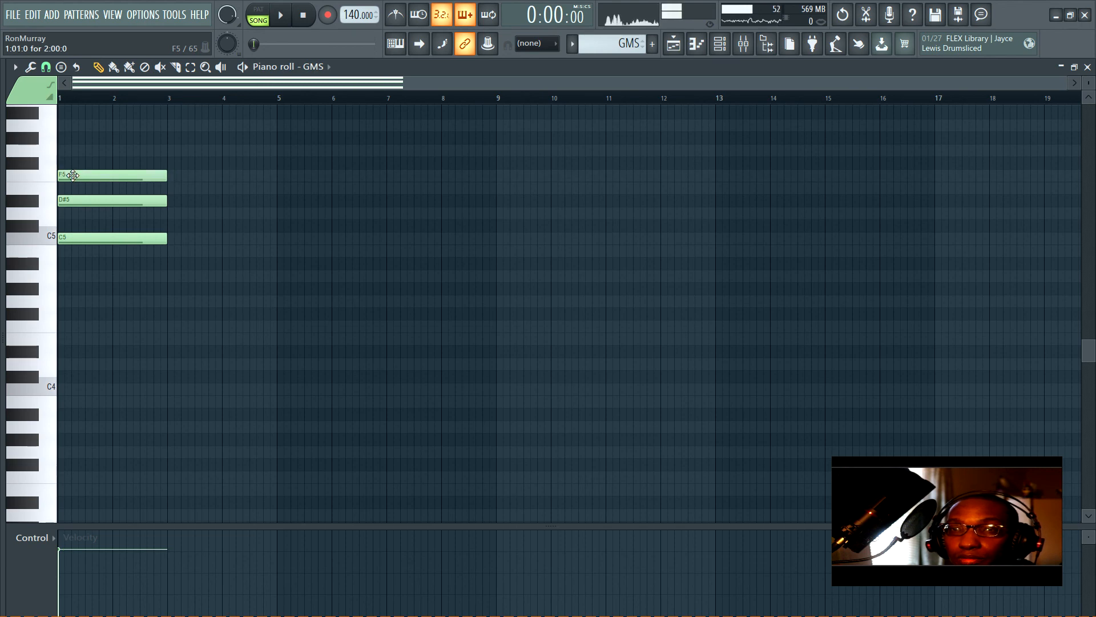
key(space)
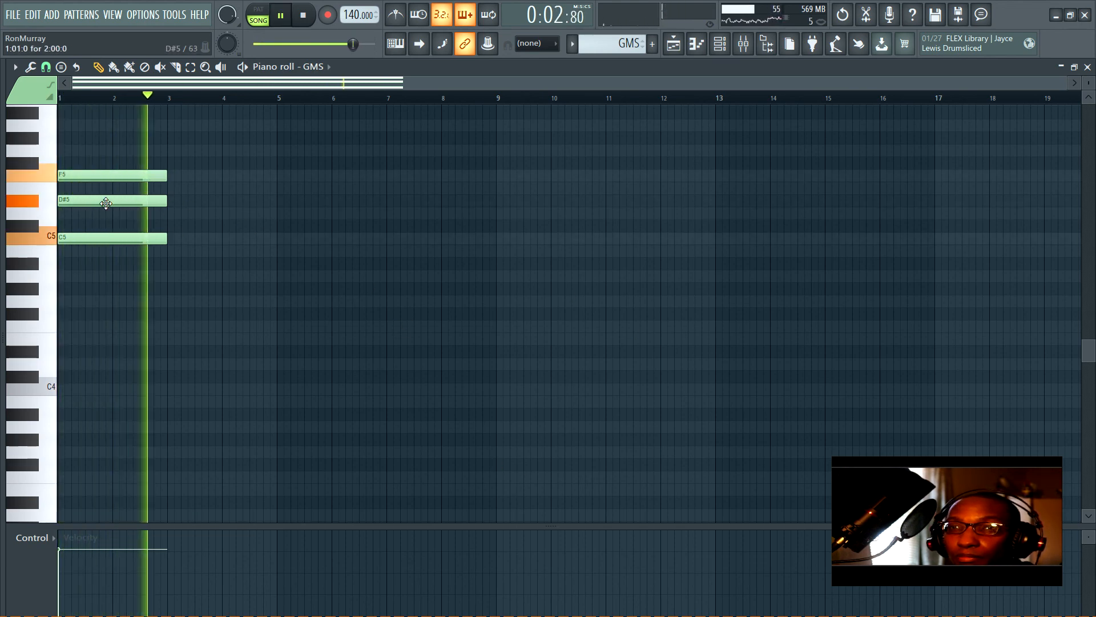
Lower the D#5 note to D5 and replay the song to hear the vocoded chord.
drag(105, 213, 103, 214)
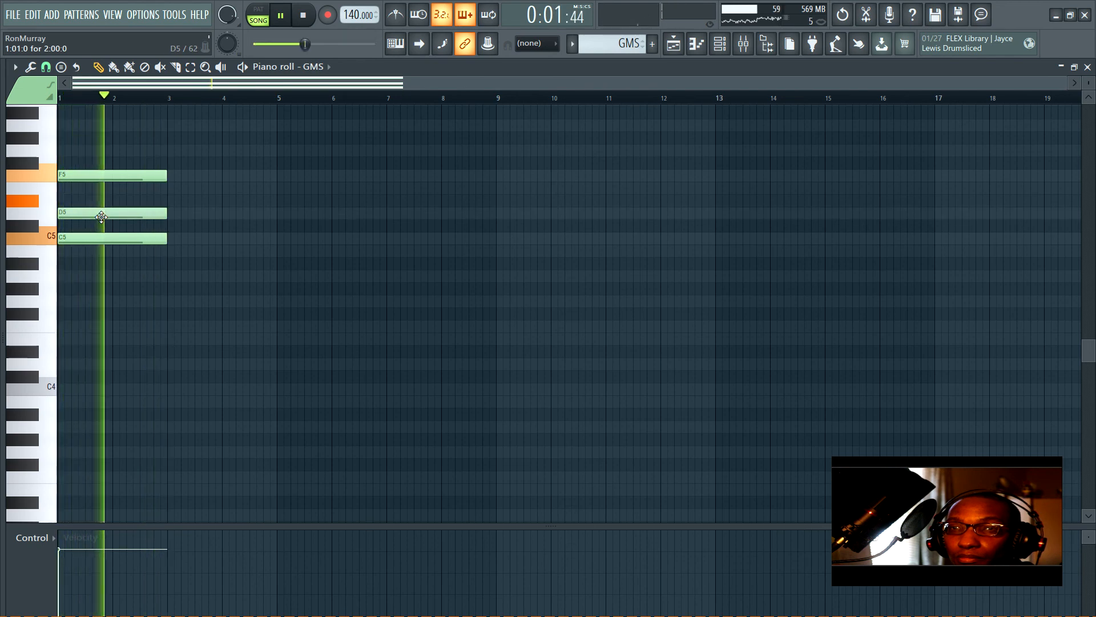
key(space)
key(space)
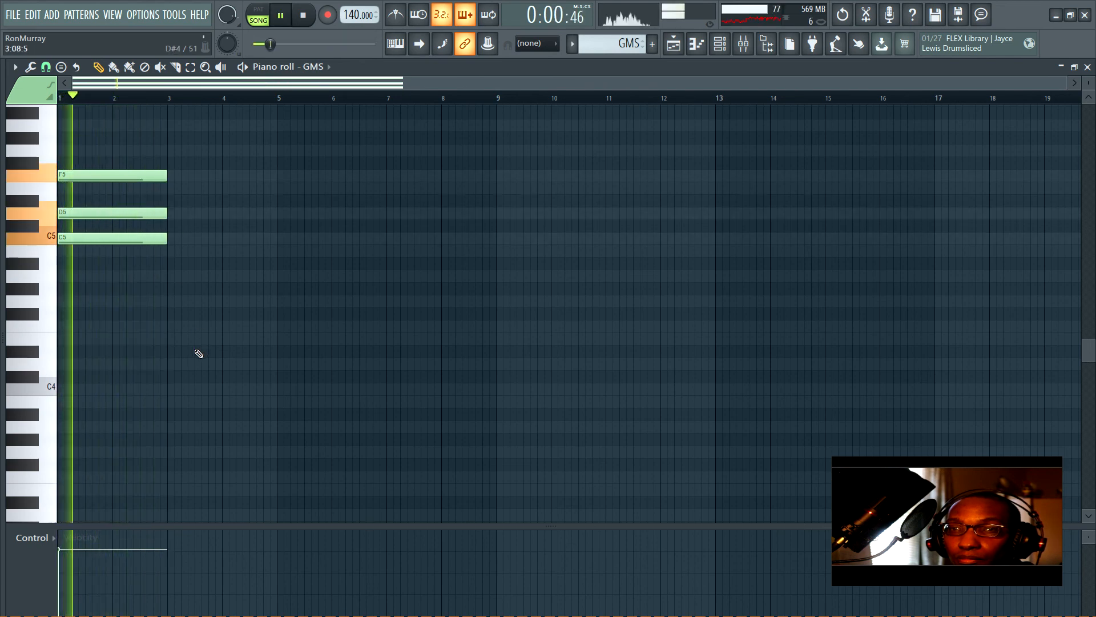
key(space)
Raise the upper two notes to E5 and G5 above C5, audition the chord twice, and close the piano roll.
drag(78, 217, 81, 149)
key(space)
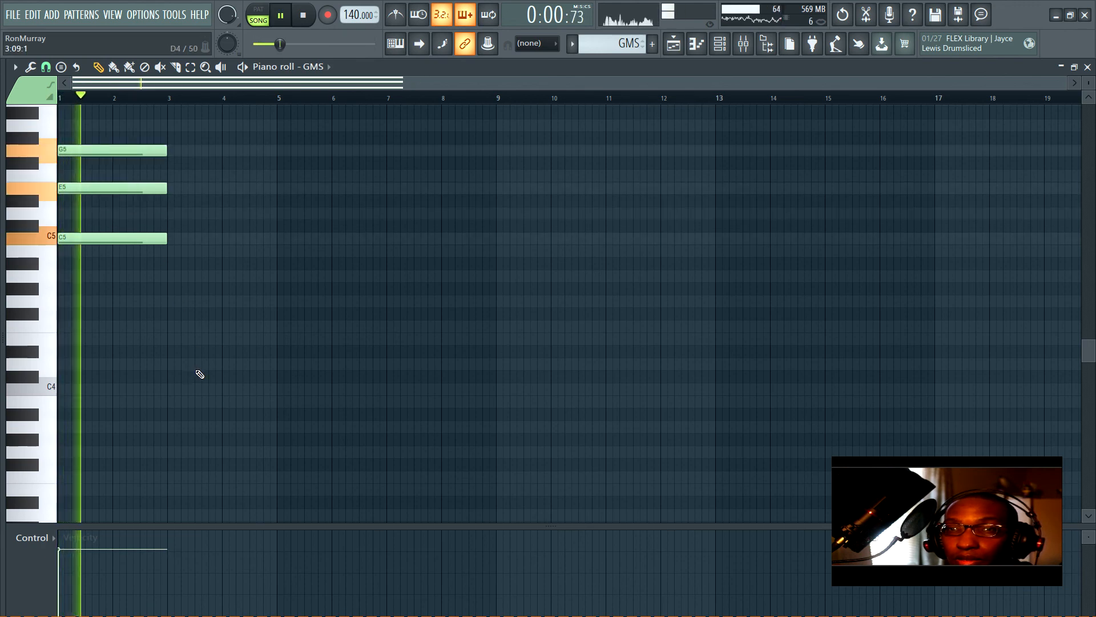
key(space)
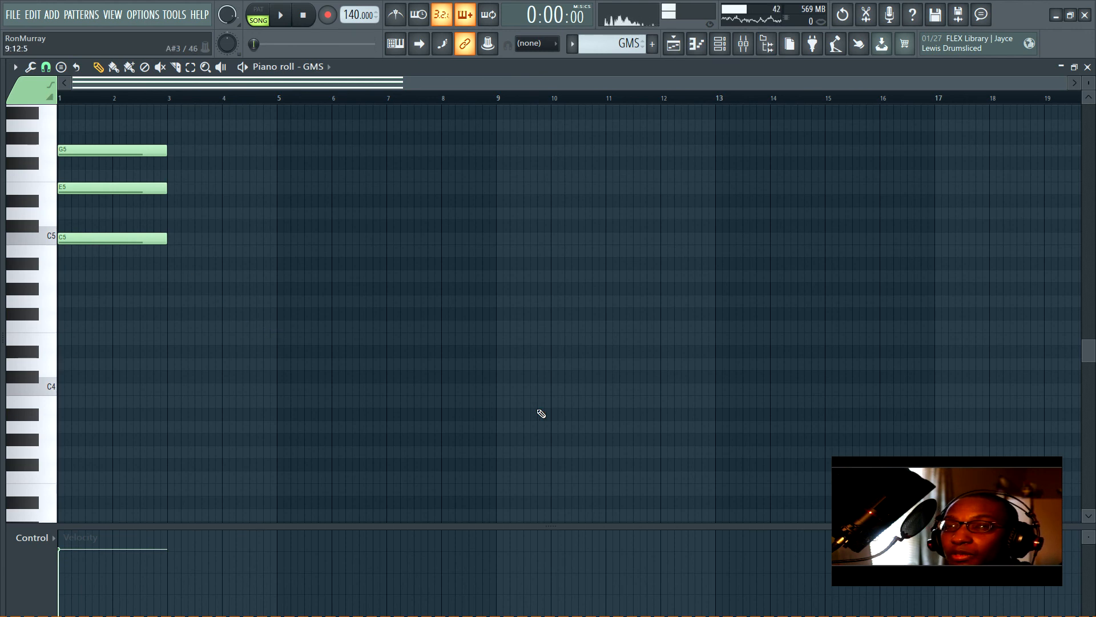
key(space)
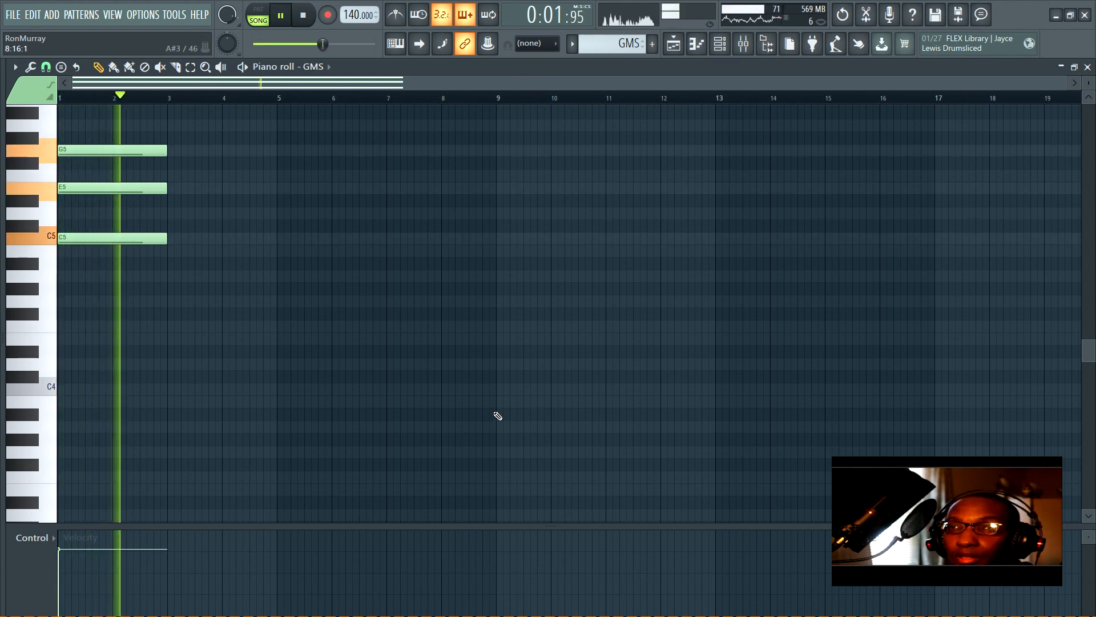
key(space)
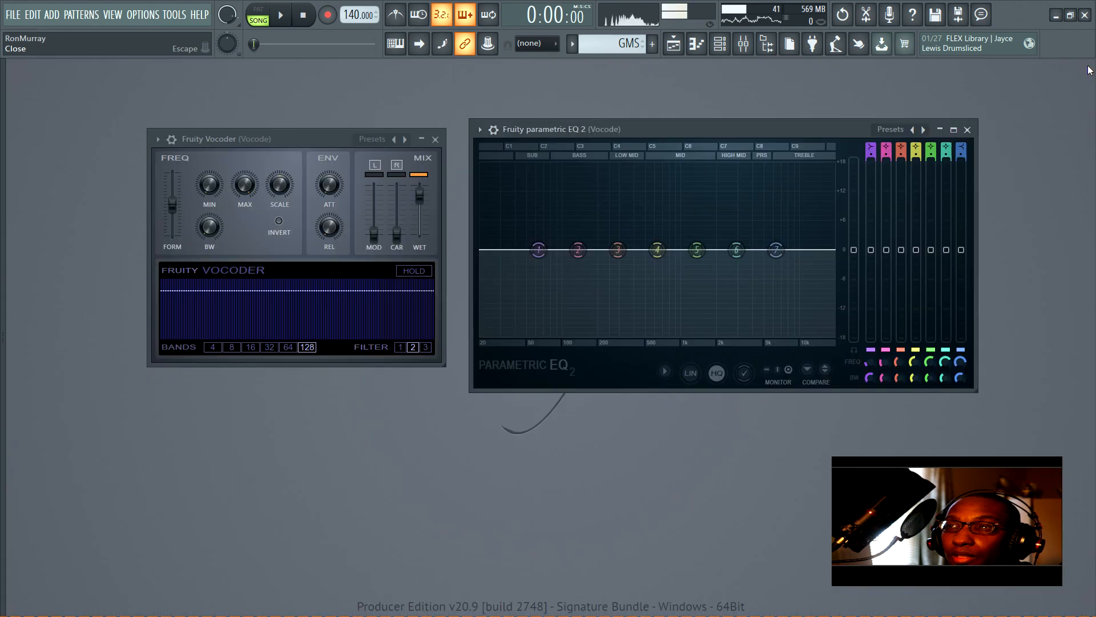
click(1087, 67)
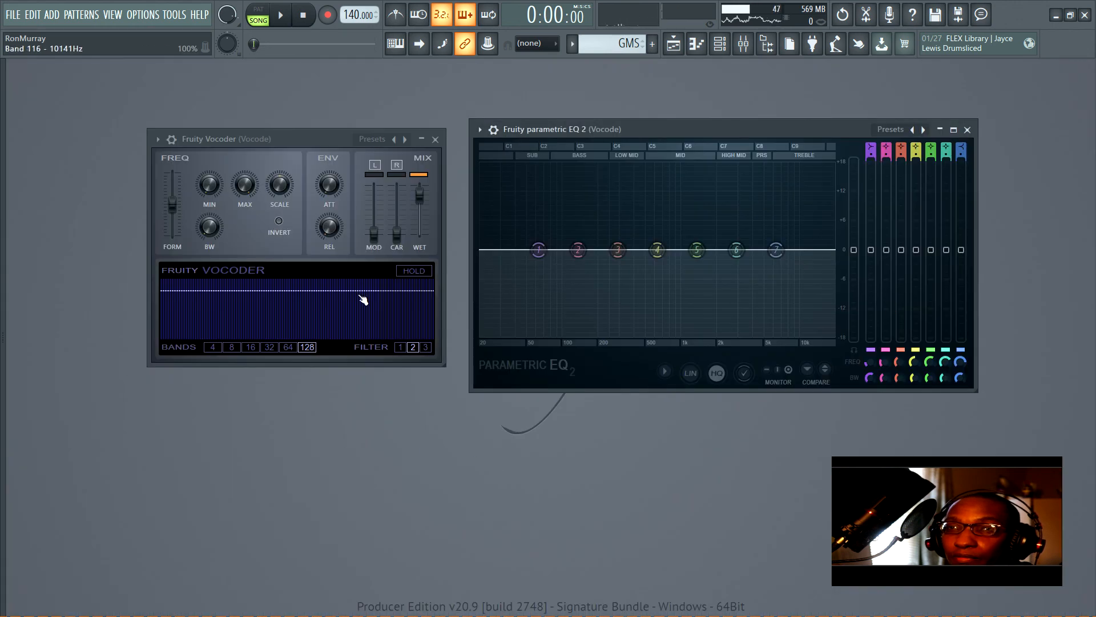
Show the vocoder at 32 and 64 bands, and return it to 128 bands.
click(268, 347)
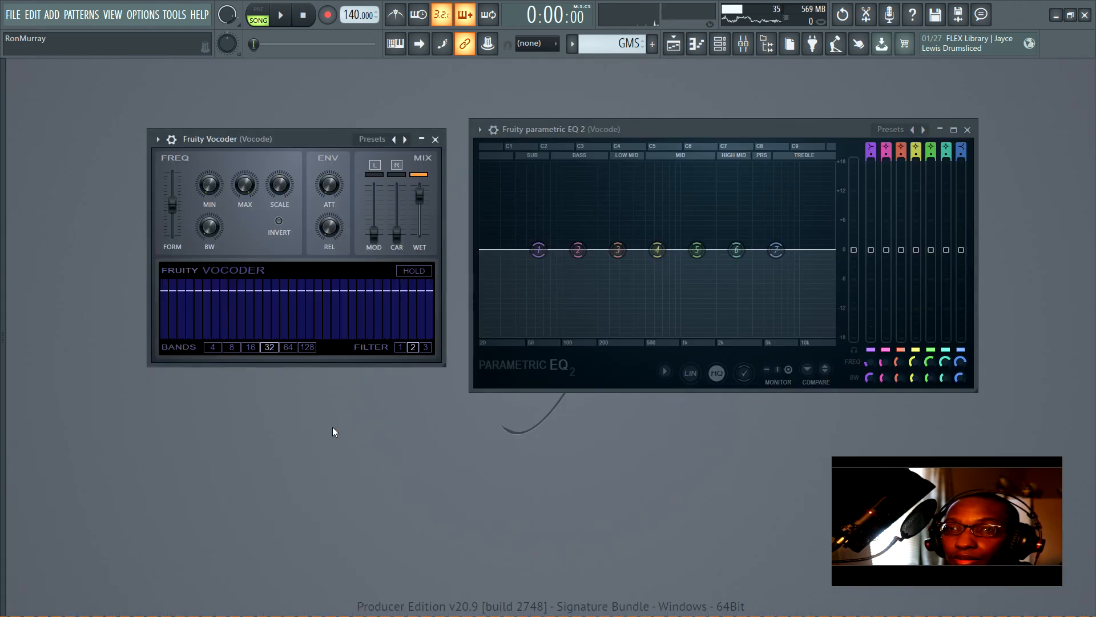
click(291, 348)
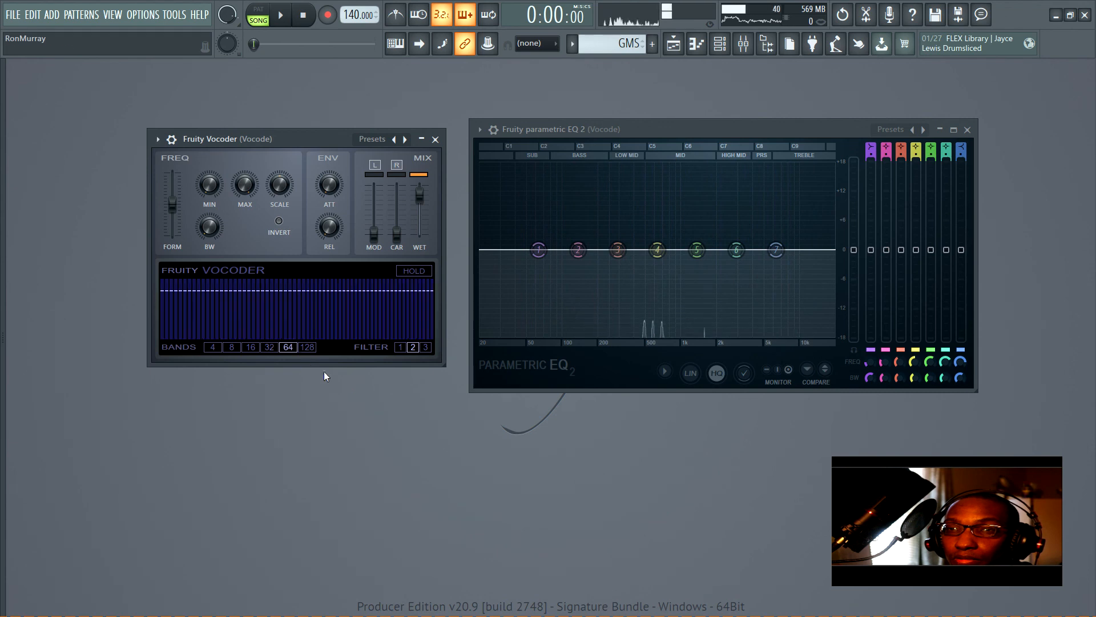
click(307, 347)
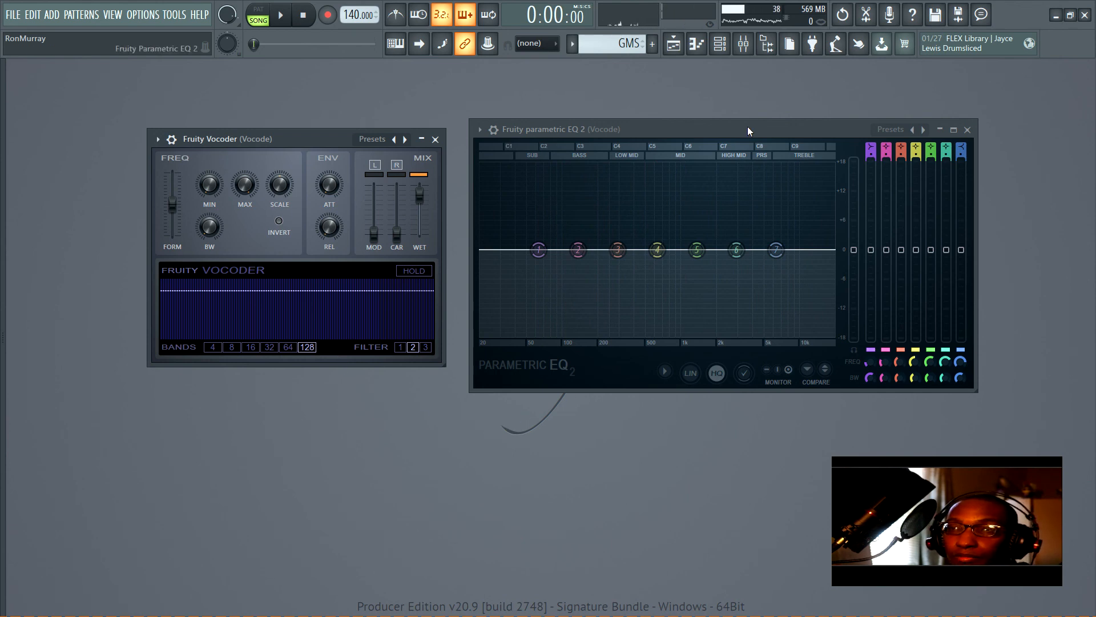
Open the mixer and examine the routing and effect slots of the Default and GMS tracks.
click(744, 44)
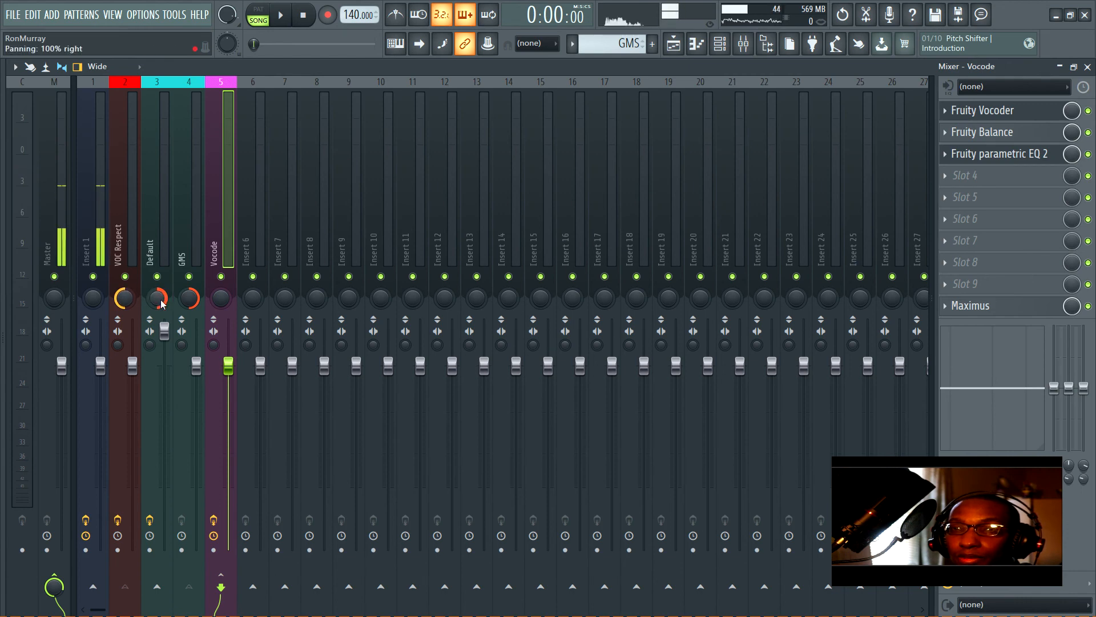
click(151, 213)
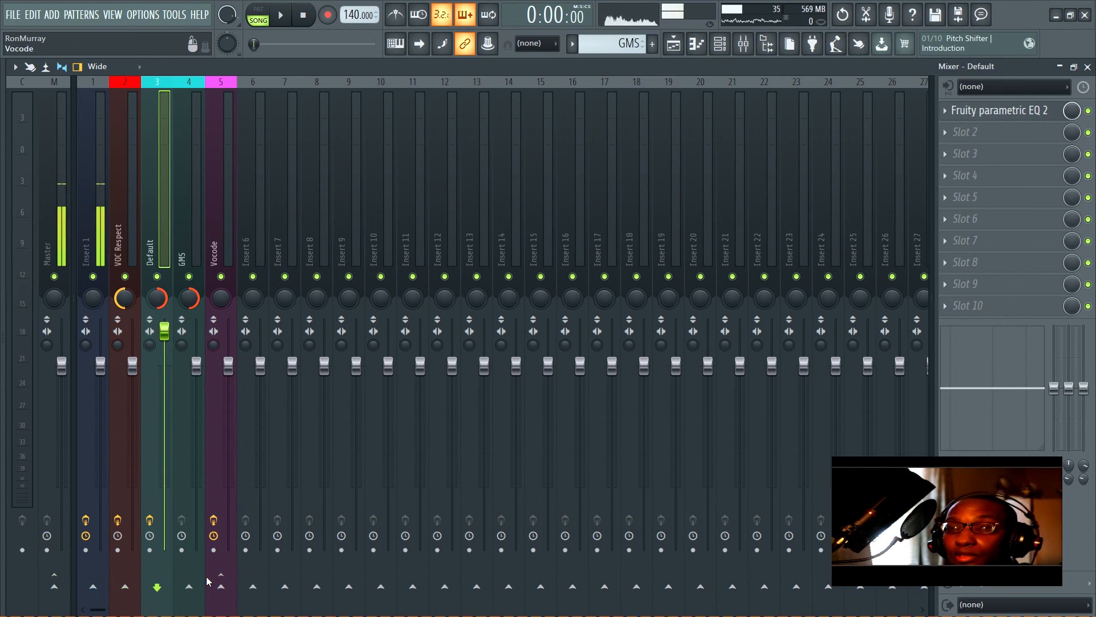
click(188, 213)
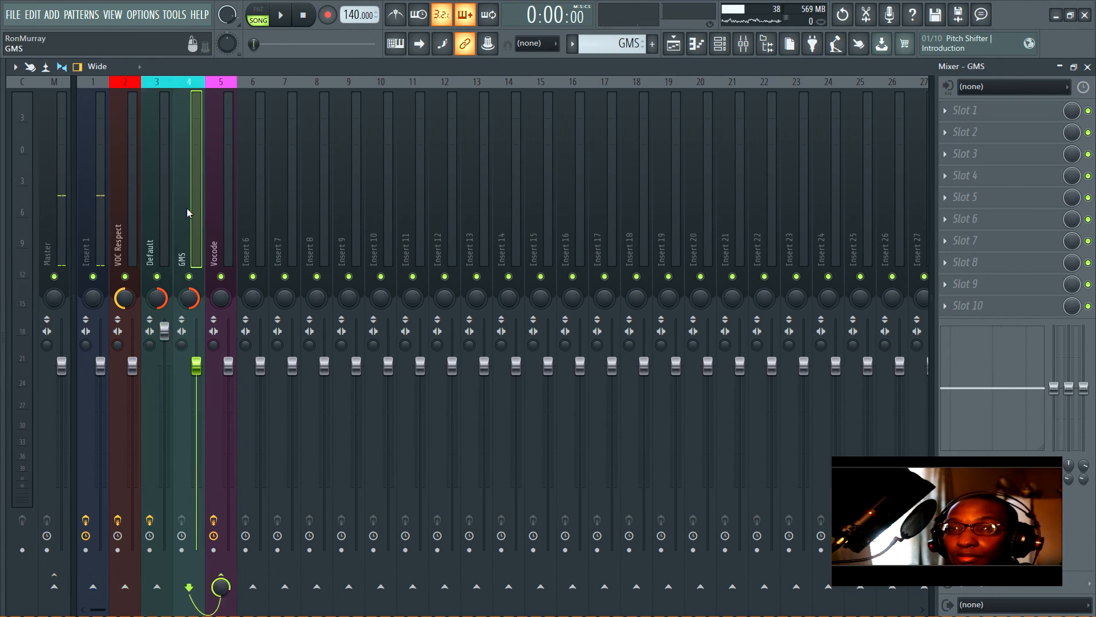
Select the Default mixer track and play the song briefly to check the Default and GMS levels.
click(157, 214)
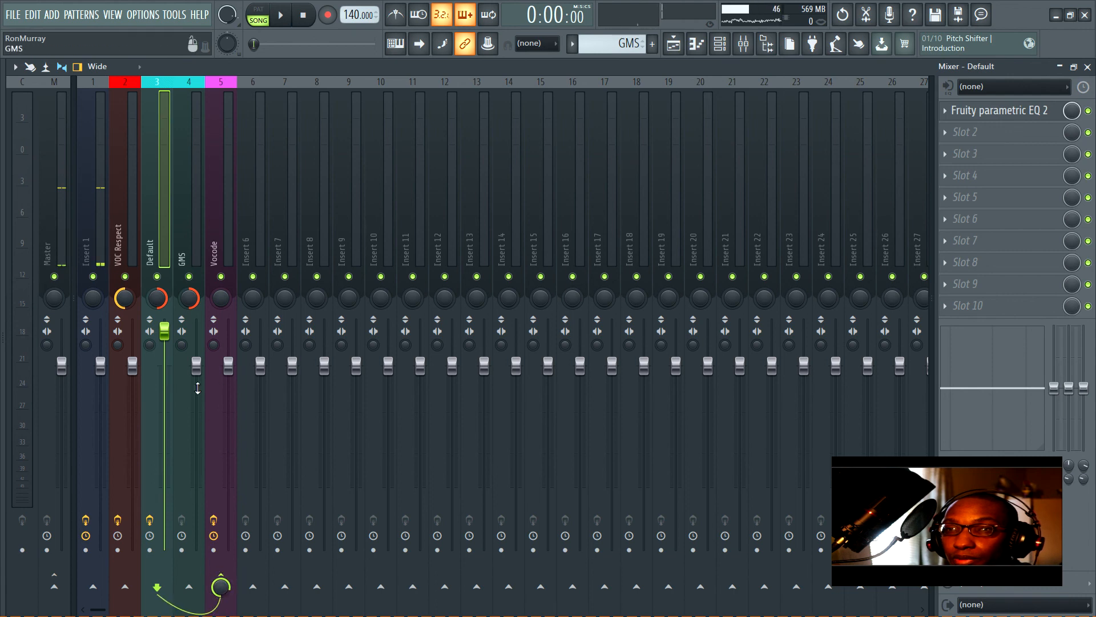
key(space)
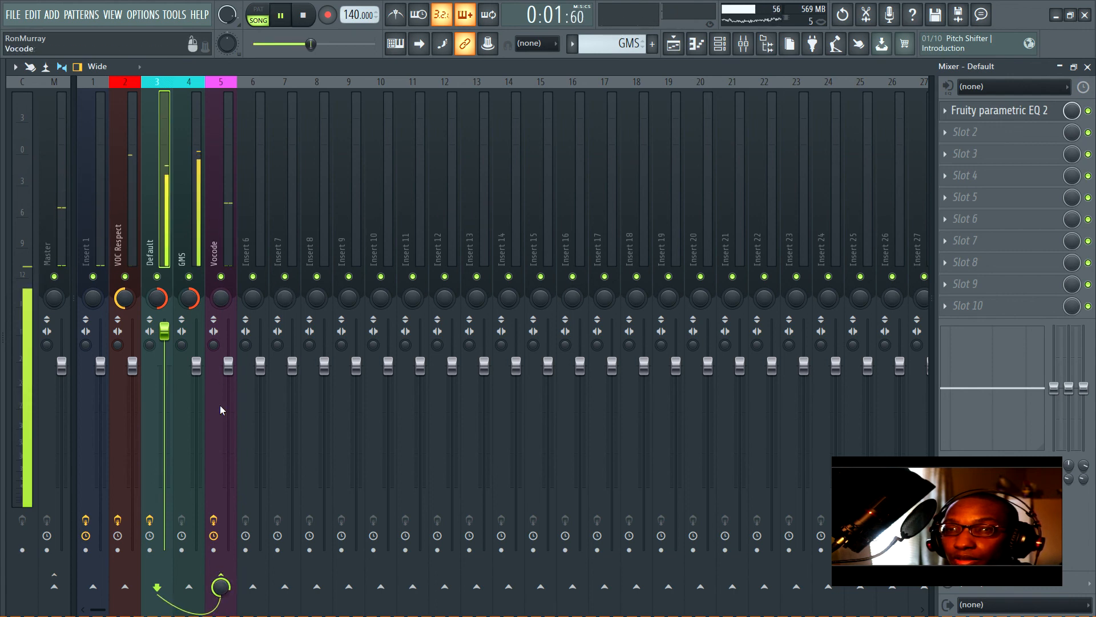
key(space)
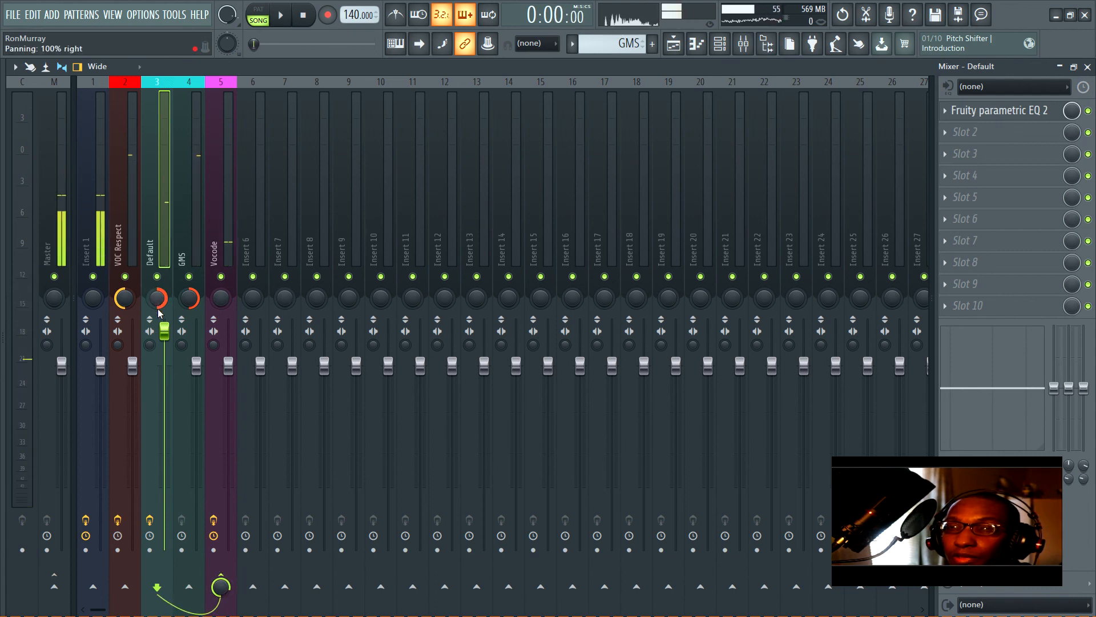
Remove the Default track's routing to Vocode and route Default and GMS together to Insert 6 only.
click(225, 579)
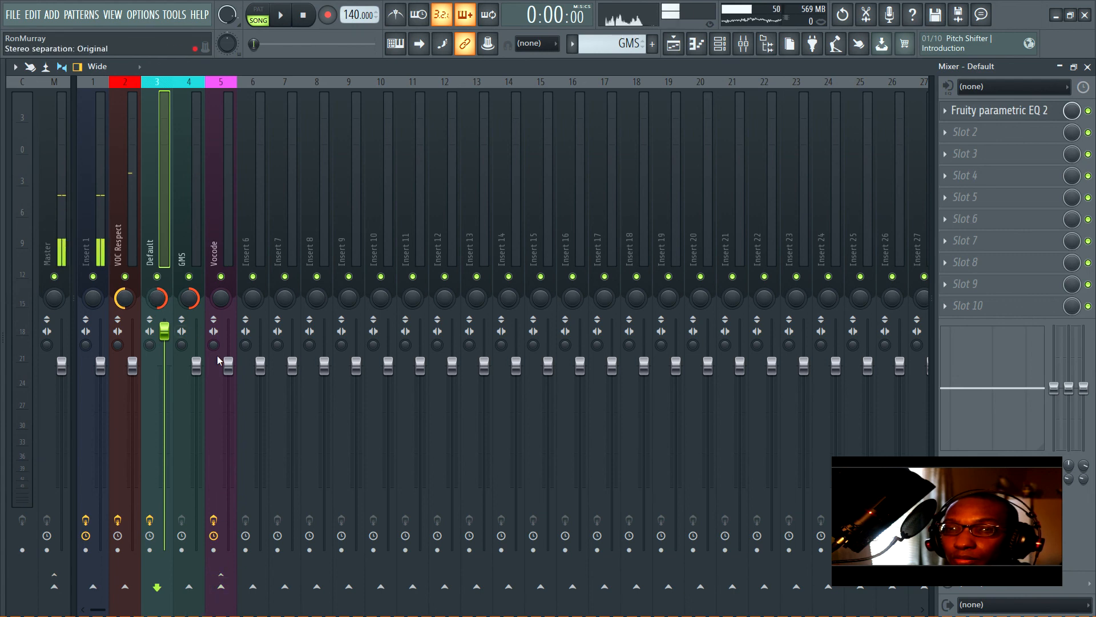
ctrl+click(183, 220)
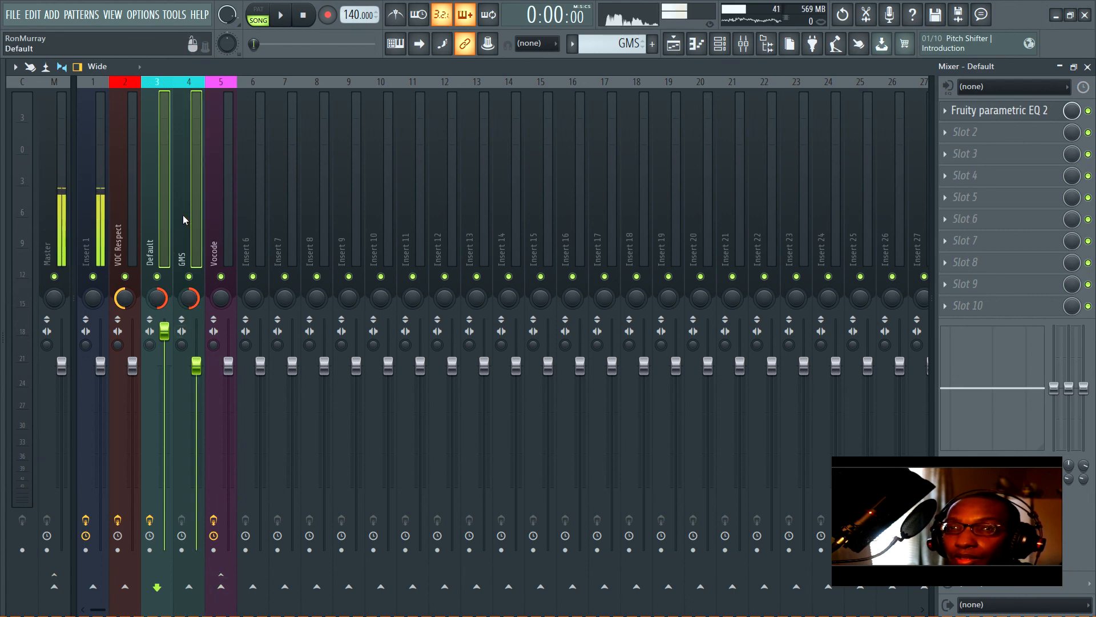
click(253, 588)
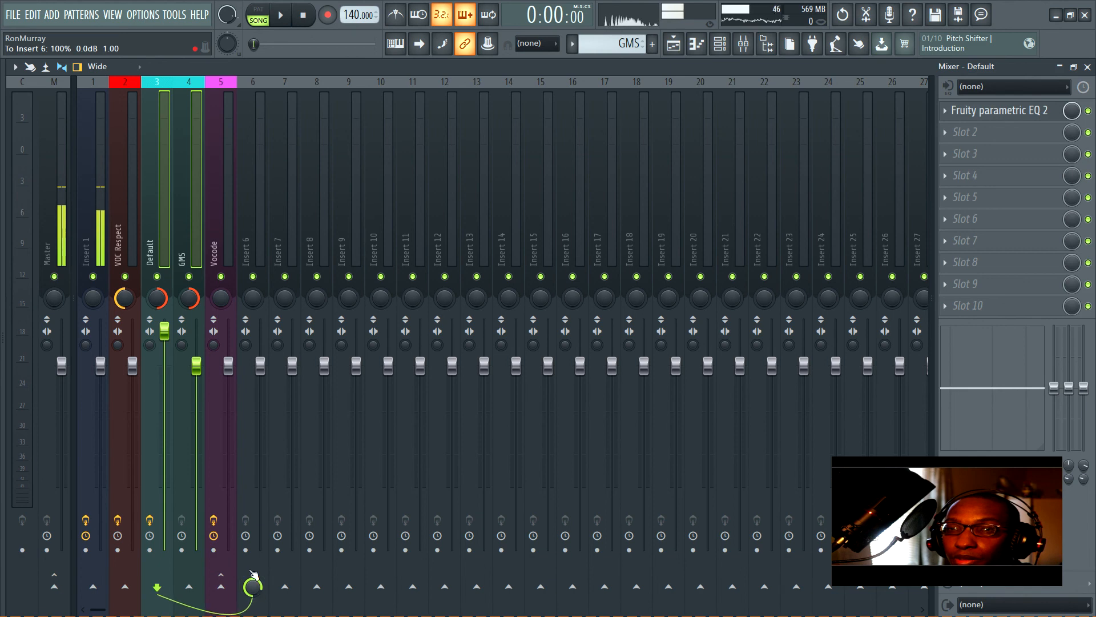
Route Insert 6 only to the Vocode track and play the song briefly to test the signal path.
click(264, 197)
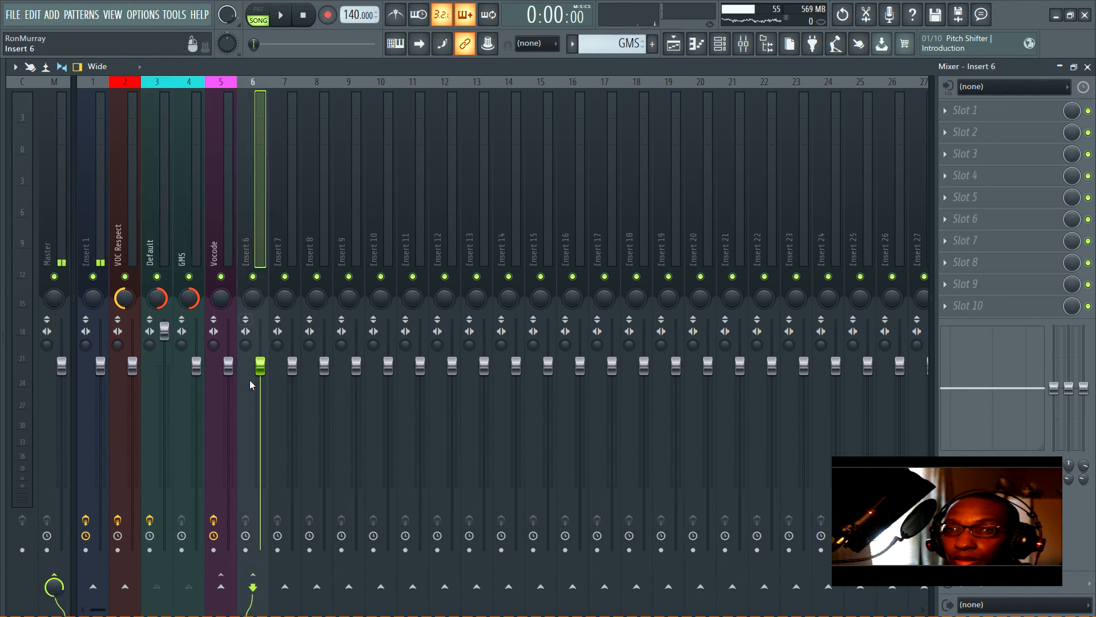
click(224, 590)
key(space)
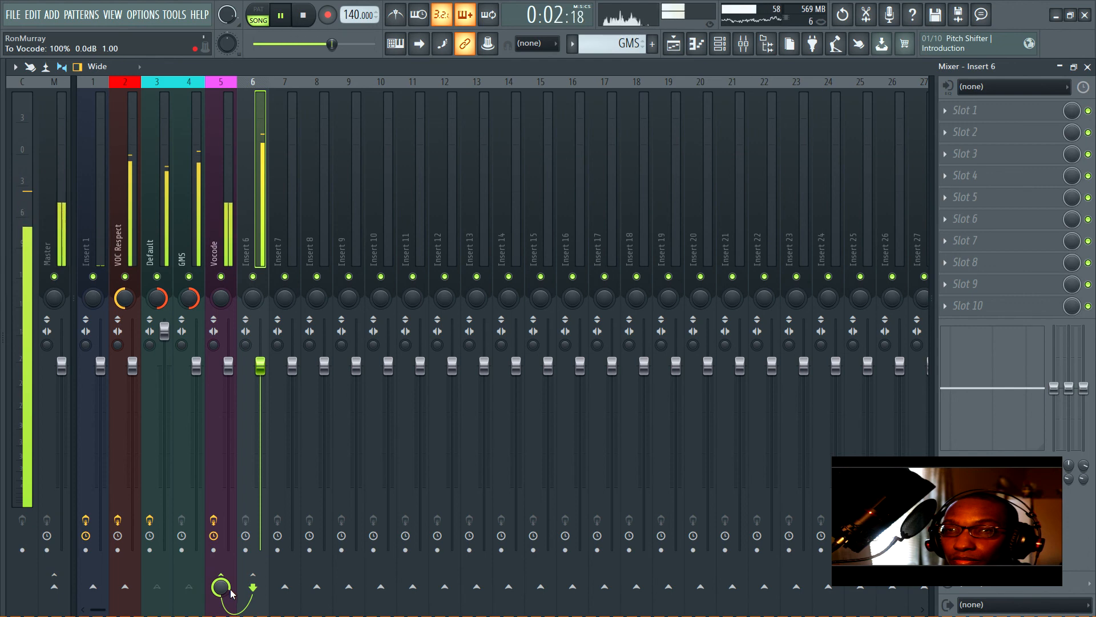
key(space)
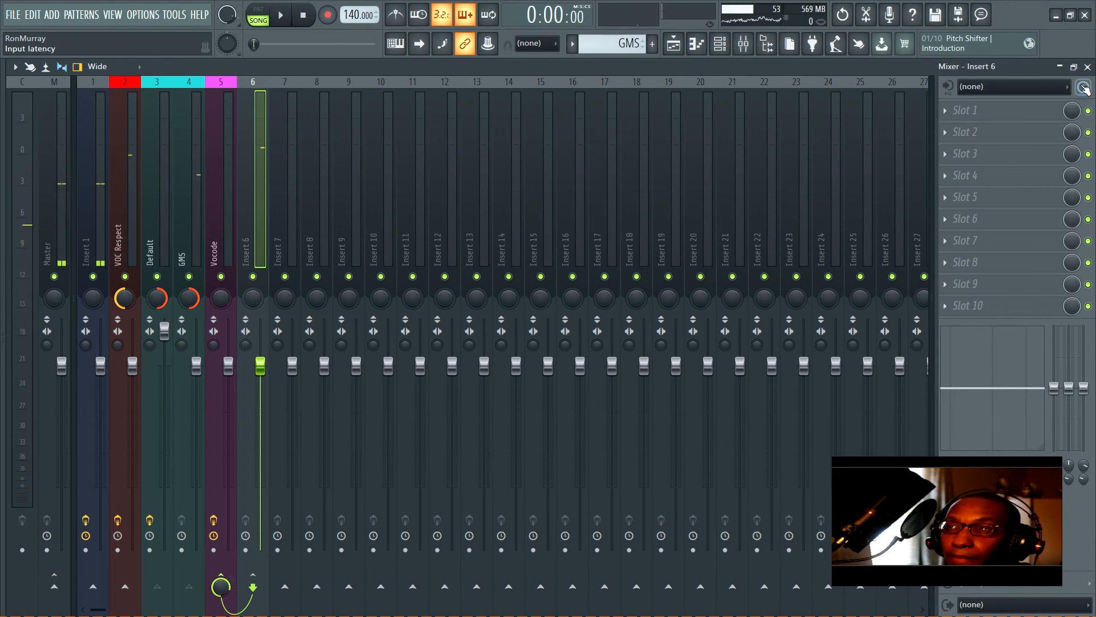
Examine the effect slots on the Vocode track and close the mixer.
click(670, 51)
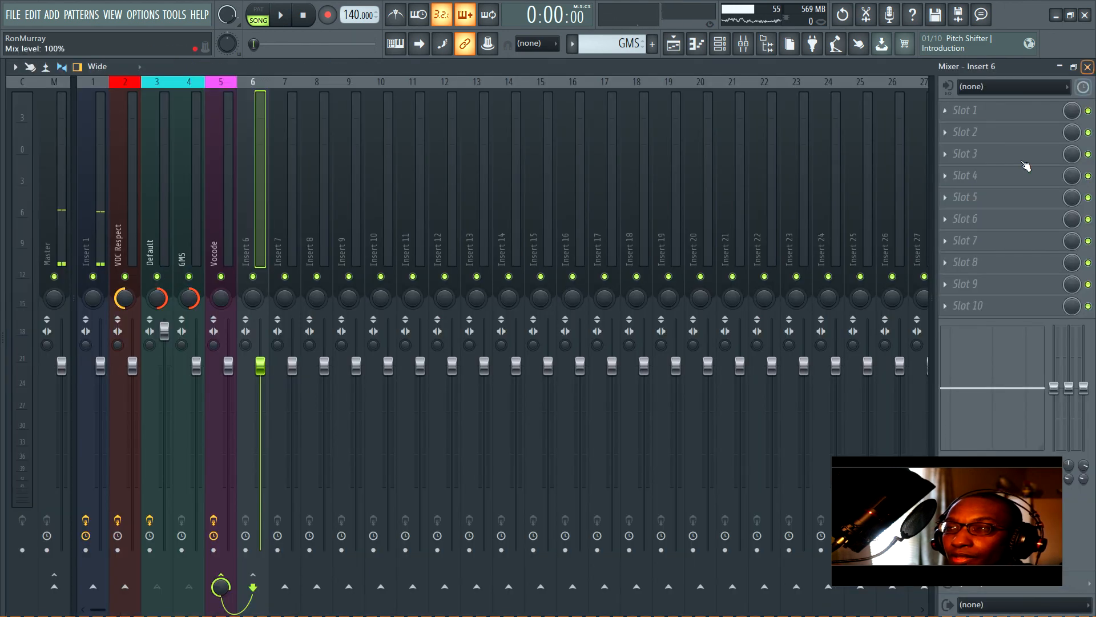
click(1088, 67)
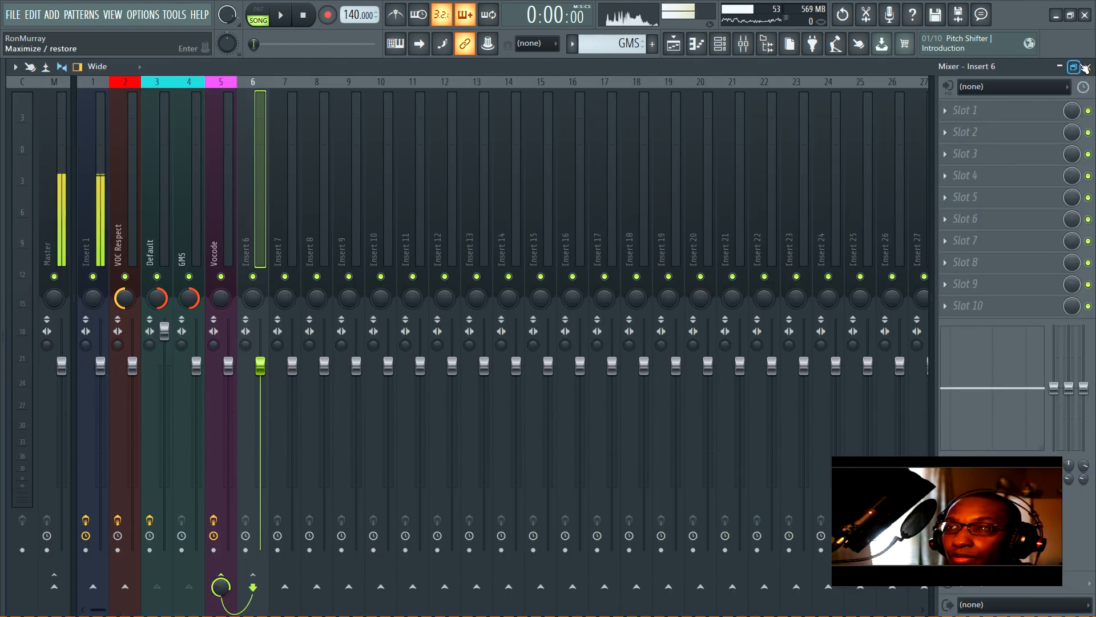
click(227, 166)
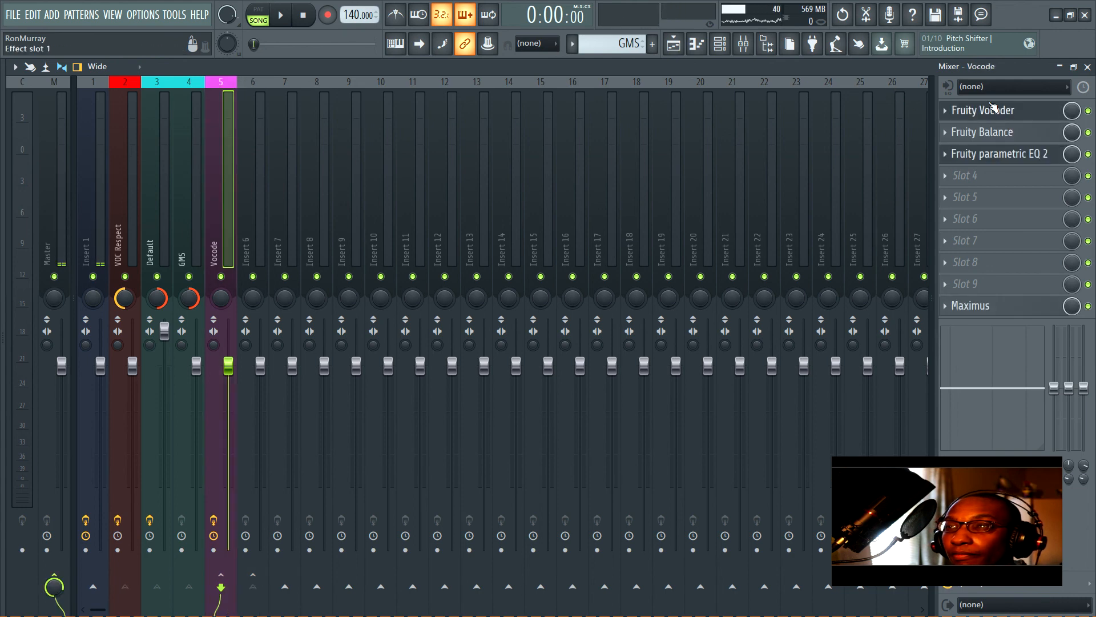
click(1088, 67)
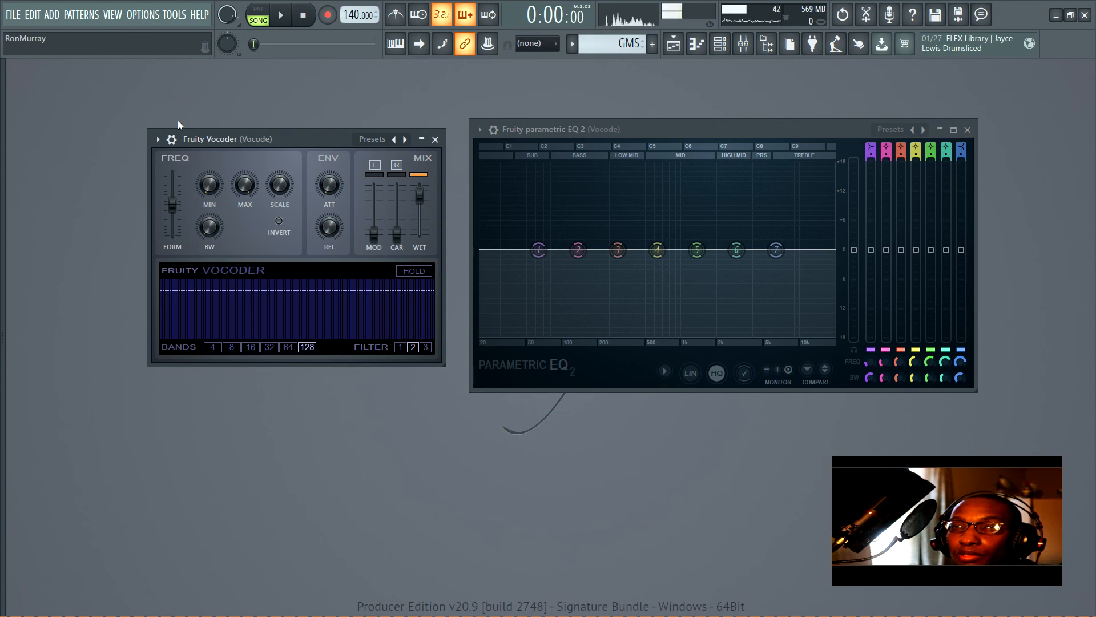
Move the Fruity Vocoder window slightly aside and show 4, 8, 16, 32 and 64 bands, finishing on 32 bands.
drag(297, 141, 265, 135)
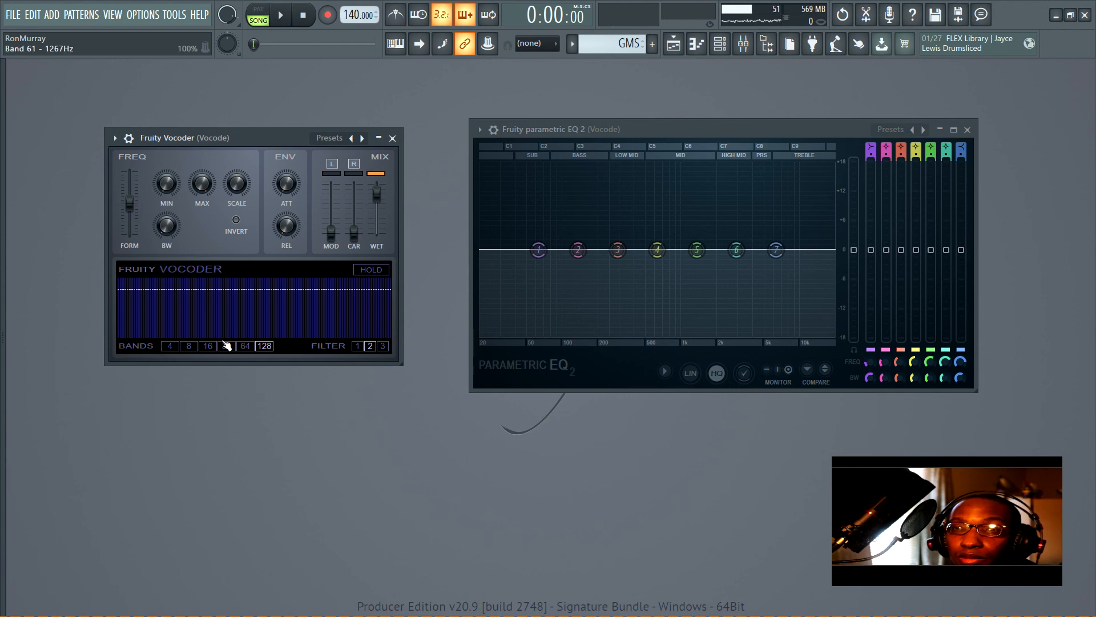
click(175, 348)
click(189, 347)
click(208, 347)
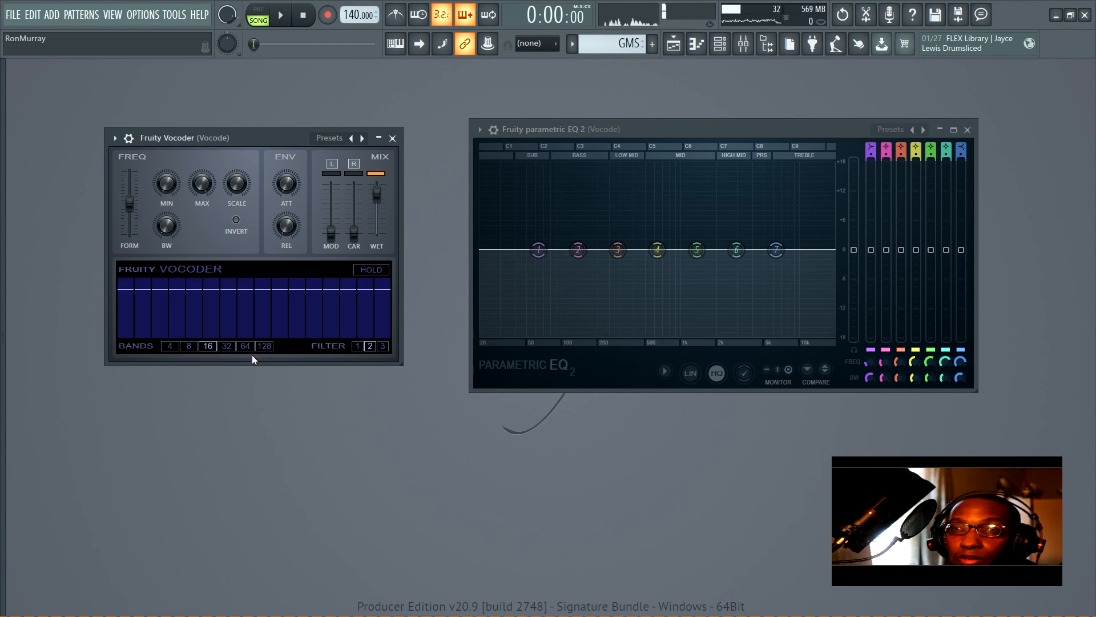
click(227, 346)
click(246, 346)
click(229, 347)
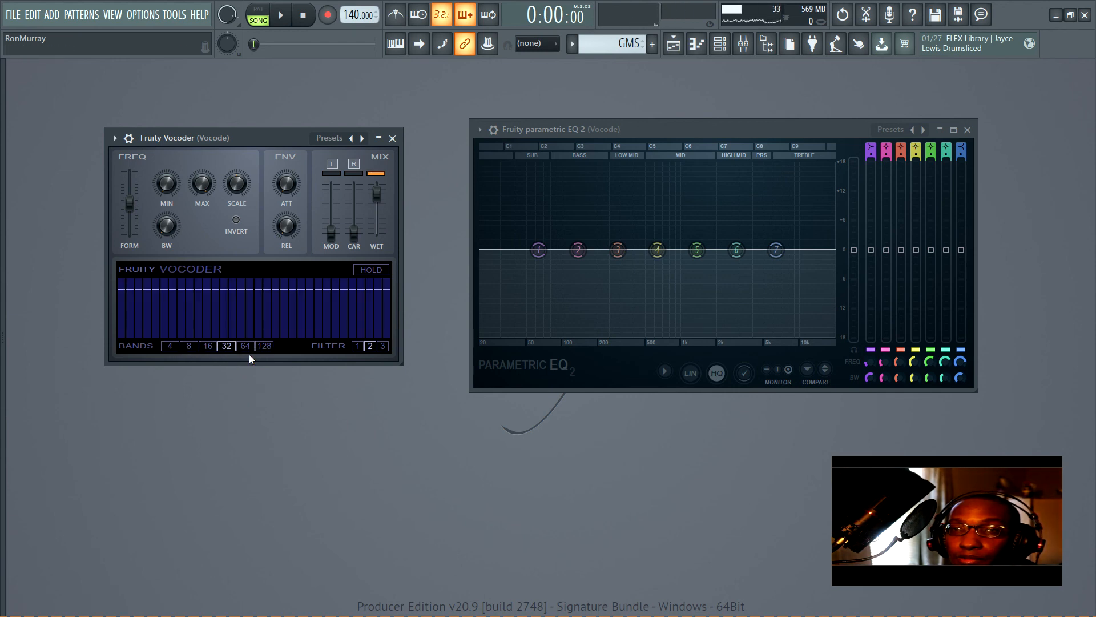